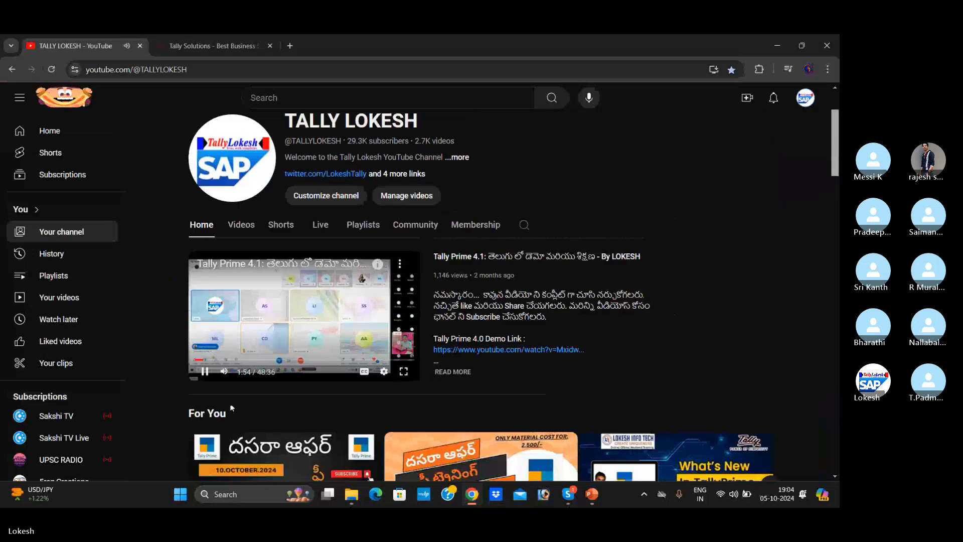
scroll(505, 358, "up", 2)
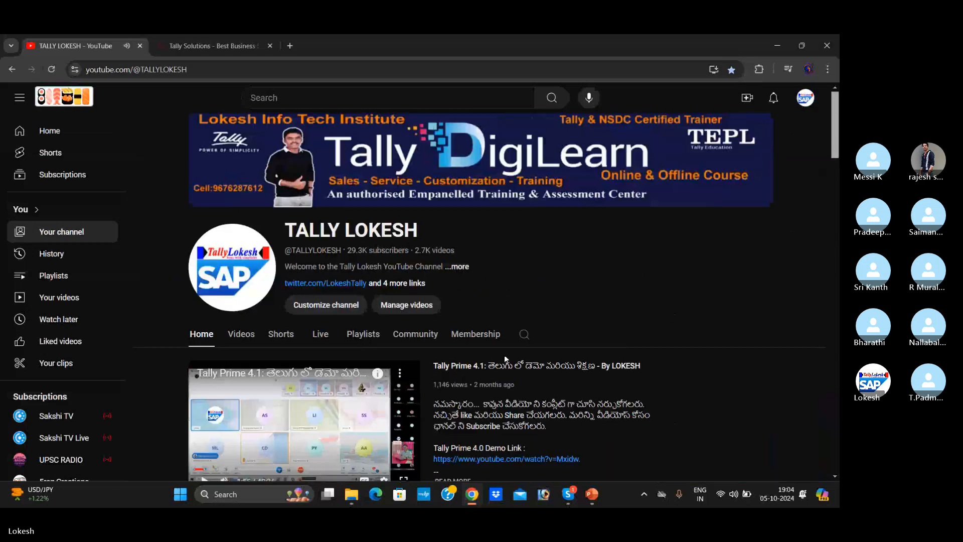
left_click(719, 496)
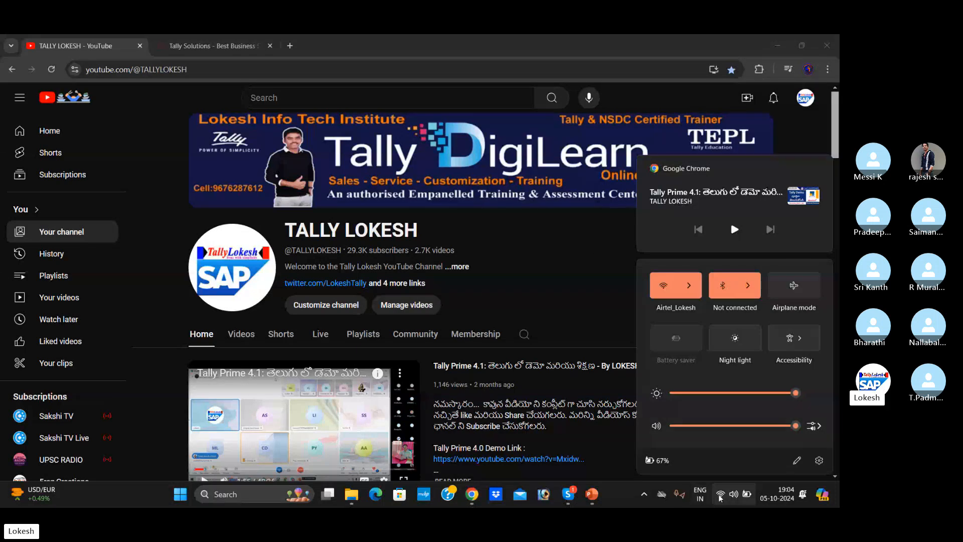
left_click(598, 262)
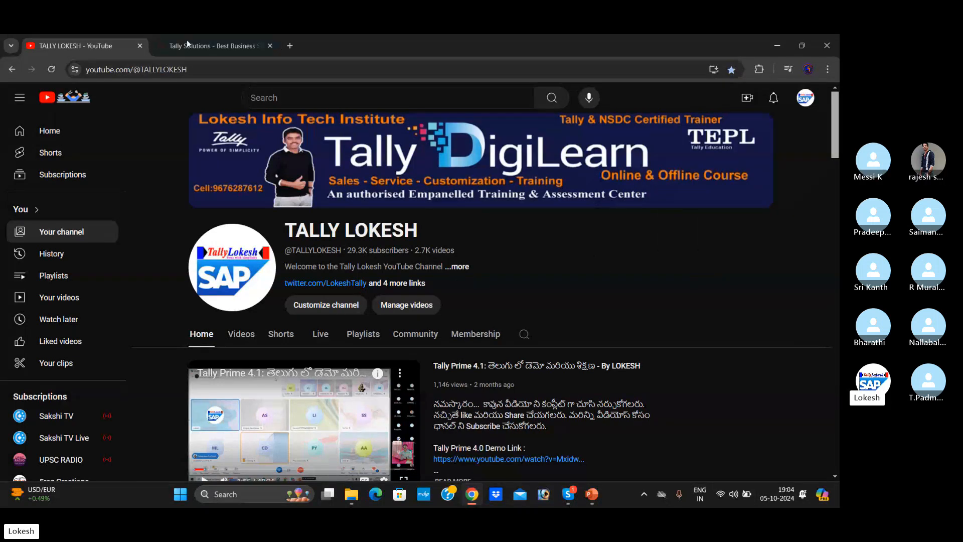
- Close the Tally Solutions browser page, and start the Accounts New Templets slide show in PowerPoint from the current slide, number 79
left_click(270, 46)
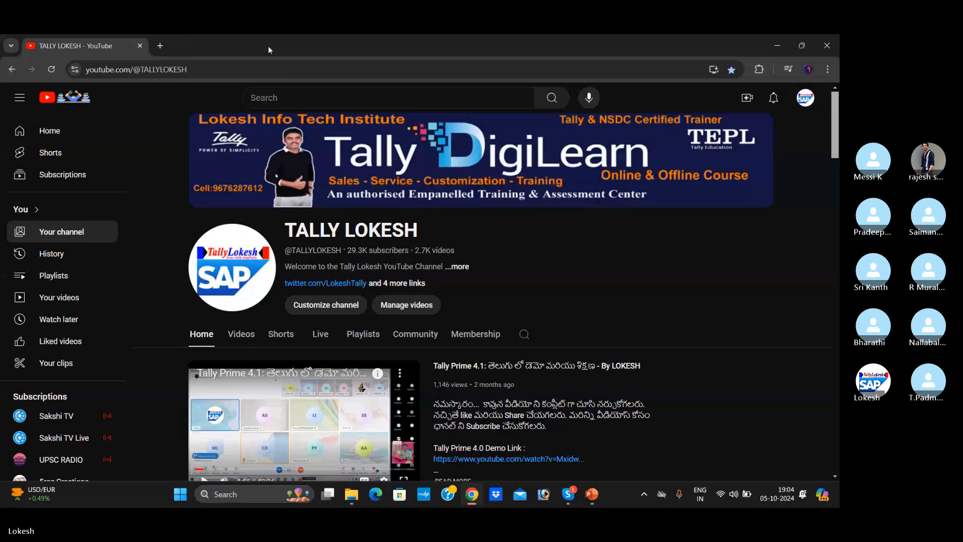
left_click(577, 441)
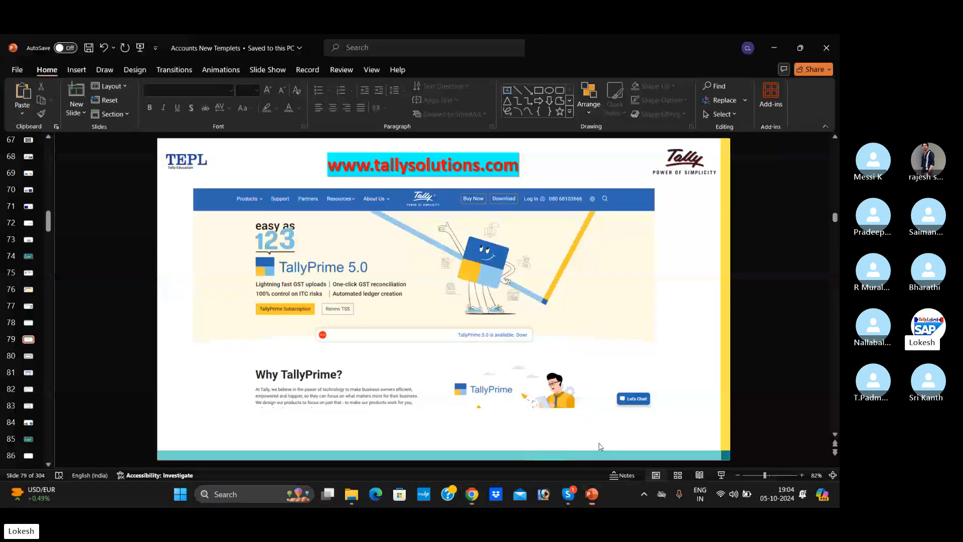
left_click(719, 475)
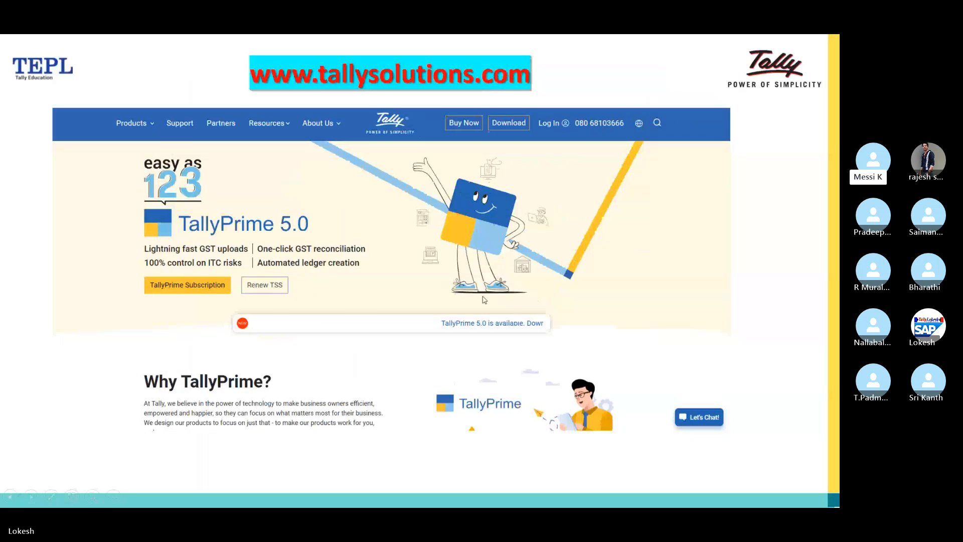
- Switch to the Skype group call to check its participants, and return to the running PowerPoint slide show
key("alt+Tab")
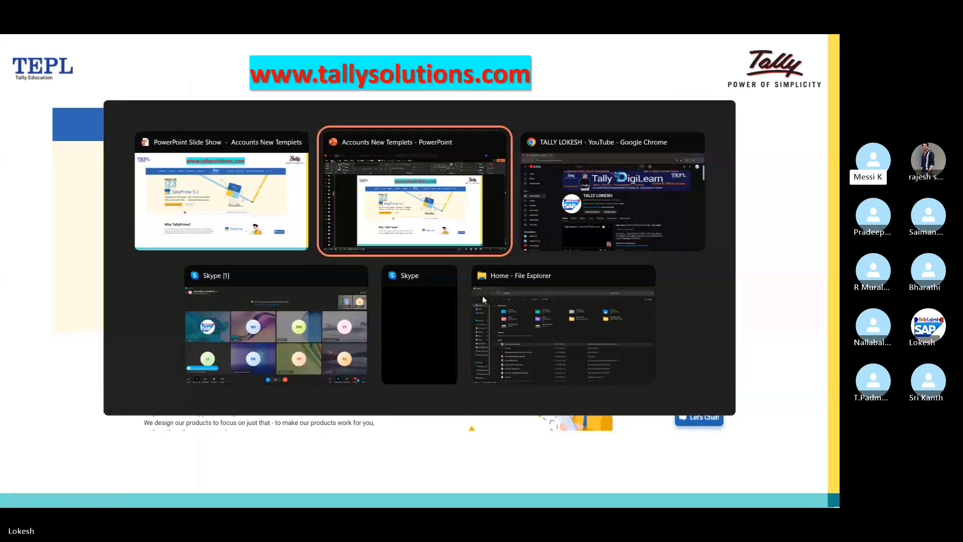
key("alt+Tab")
key("alt+Tab")
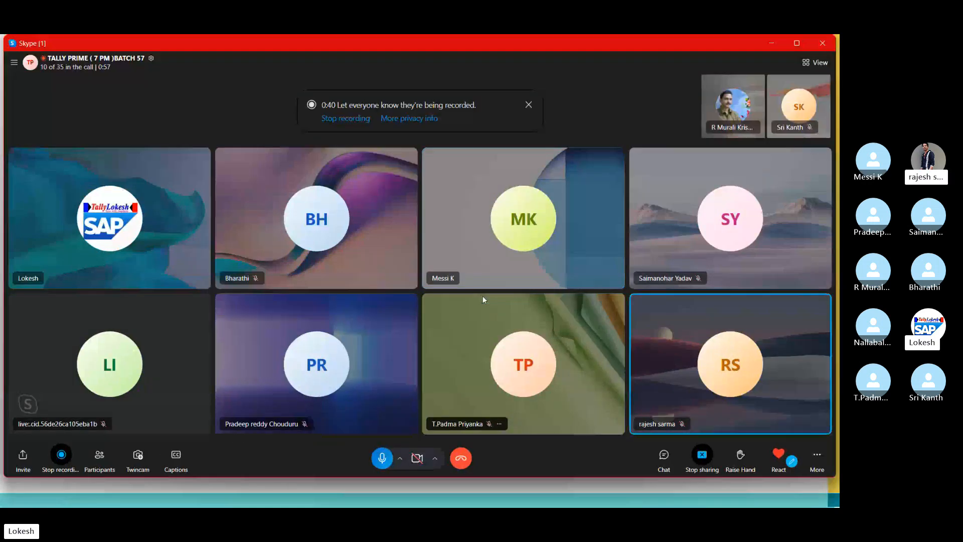
key("alt+Tab")
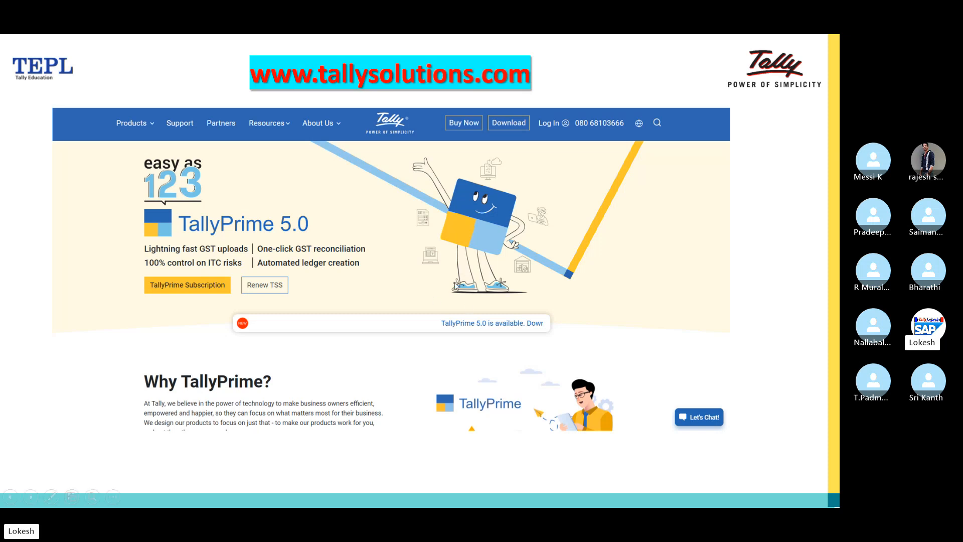
key("alt+Tab")
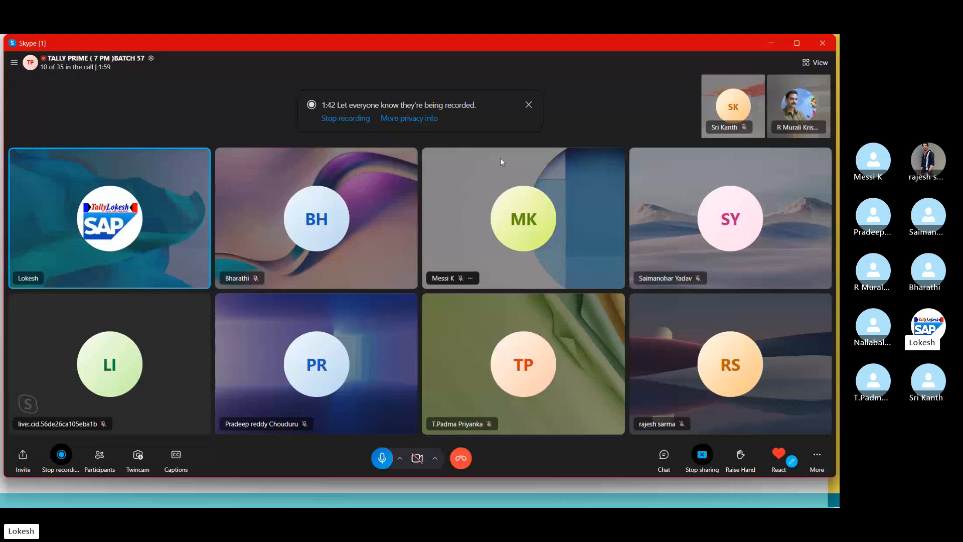
key("alt+Tab")
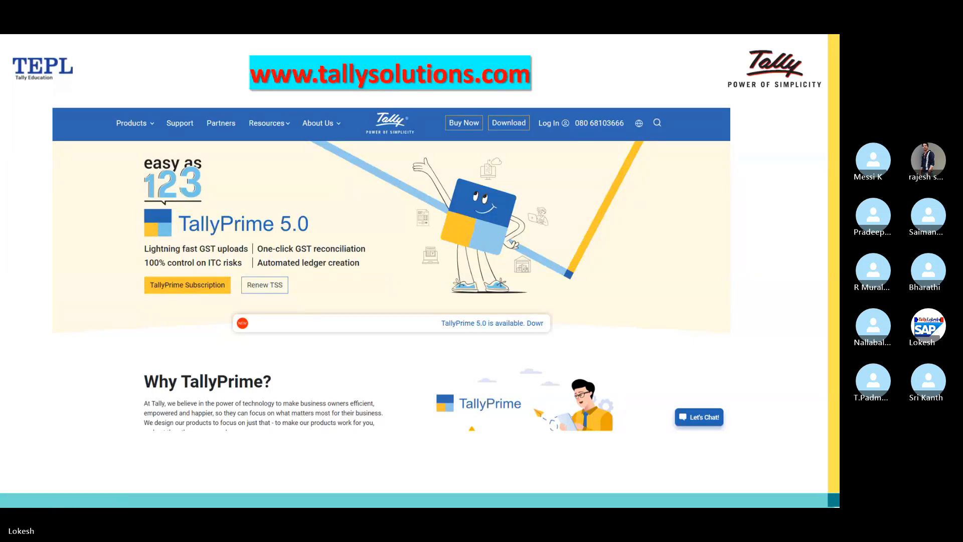
- Advance the slide show past the TallyPrime License slide to the Company Creation slide
key("Right")
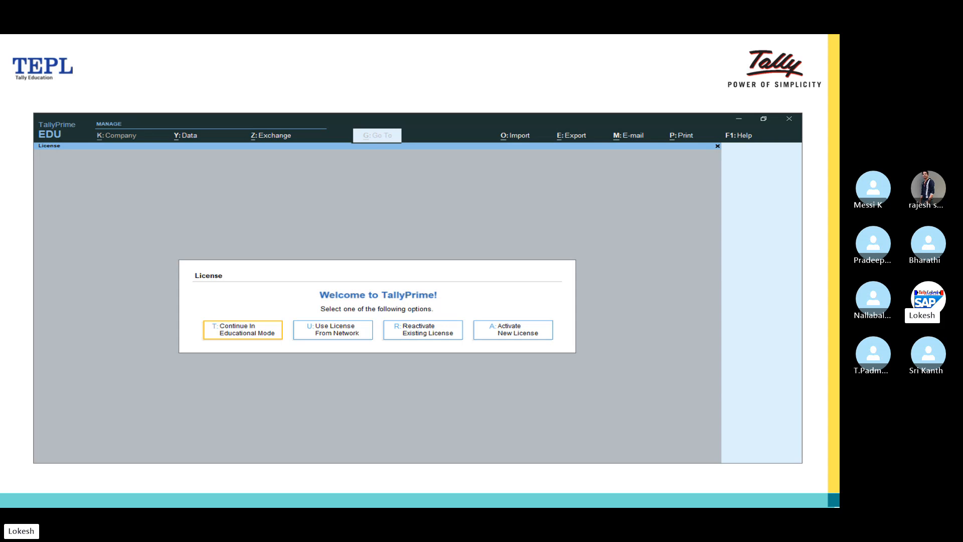
key("Right")
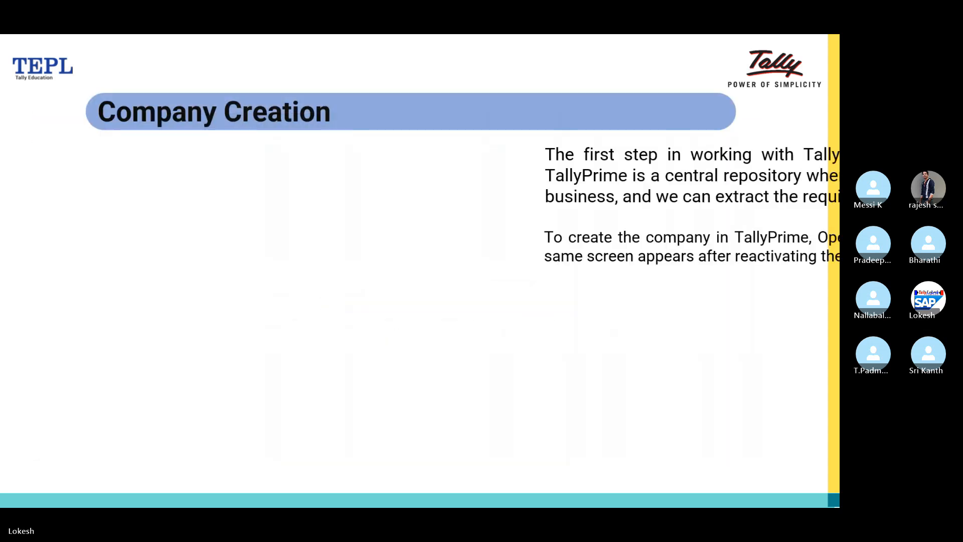
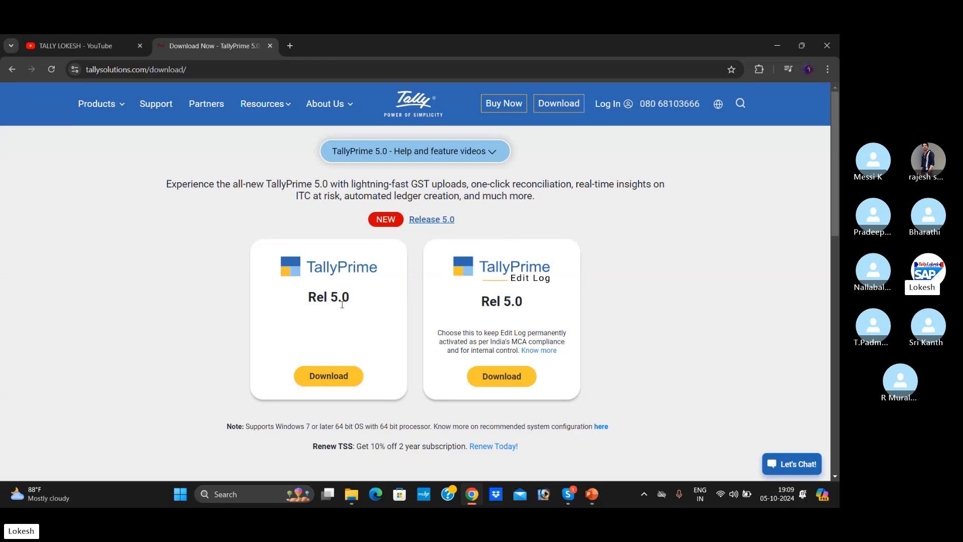
- Download the TallyPrime Rel 5.0 setup from the Tally Solutions page and show the file in a maximized Downloads folder
scroll(364, 396, "down", 1)
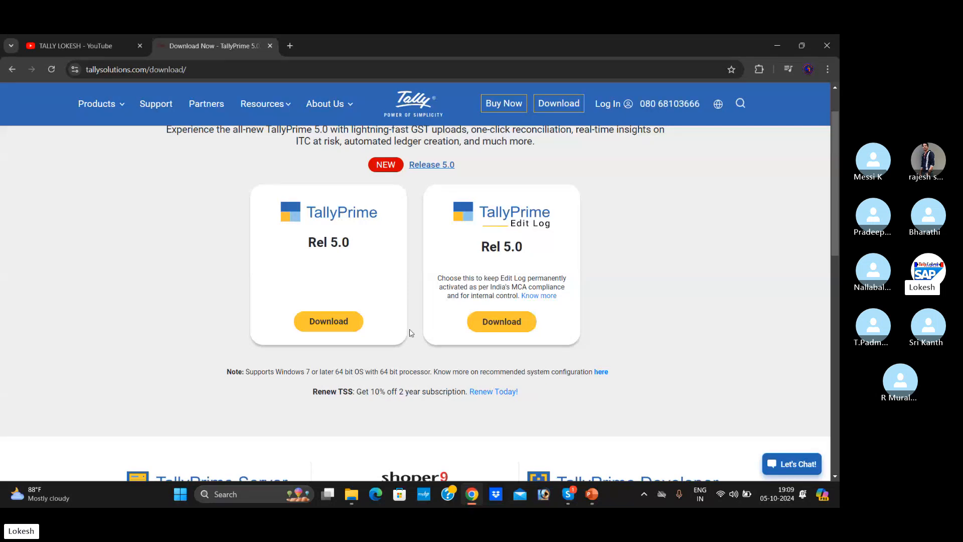
left_click(343, 329)
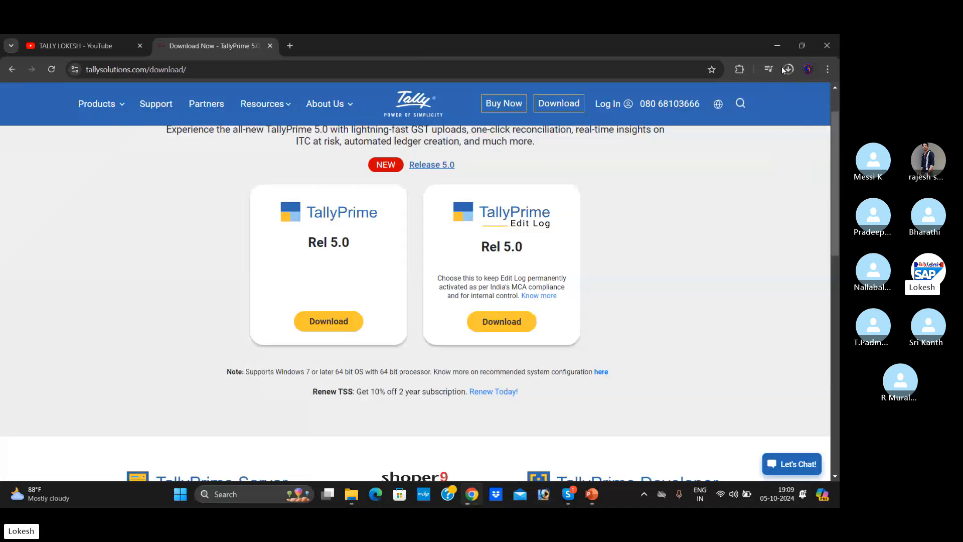
left_click(784, 67)
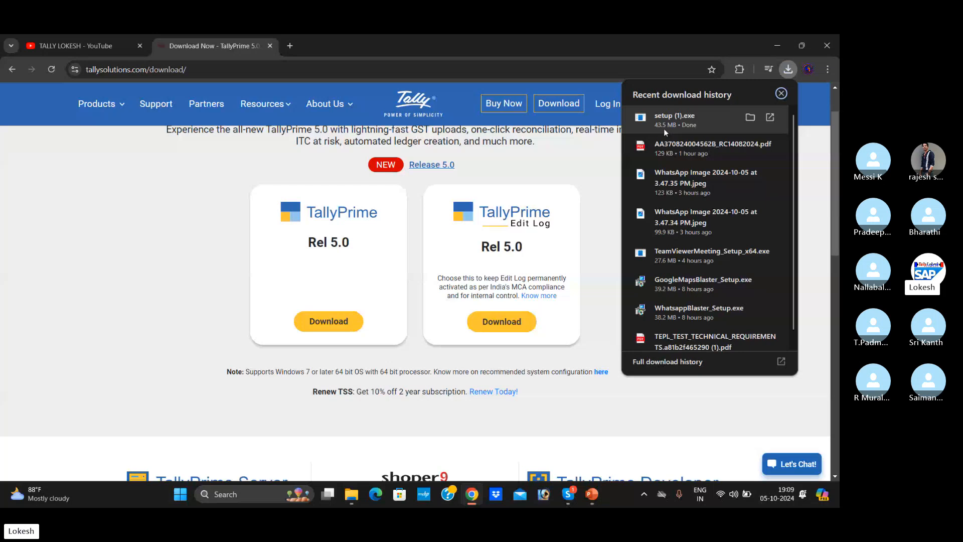
left_click(752, 119)
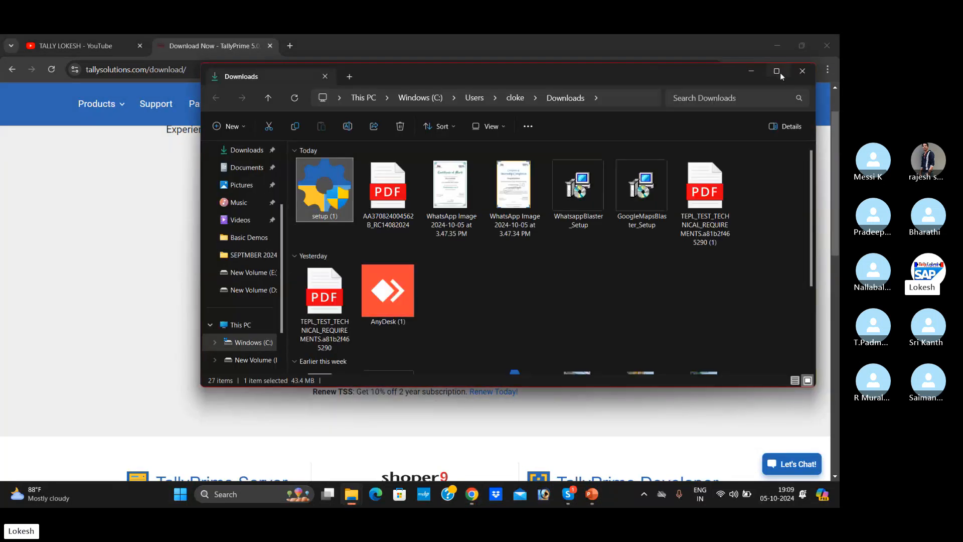
left_click(777, 72)
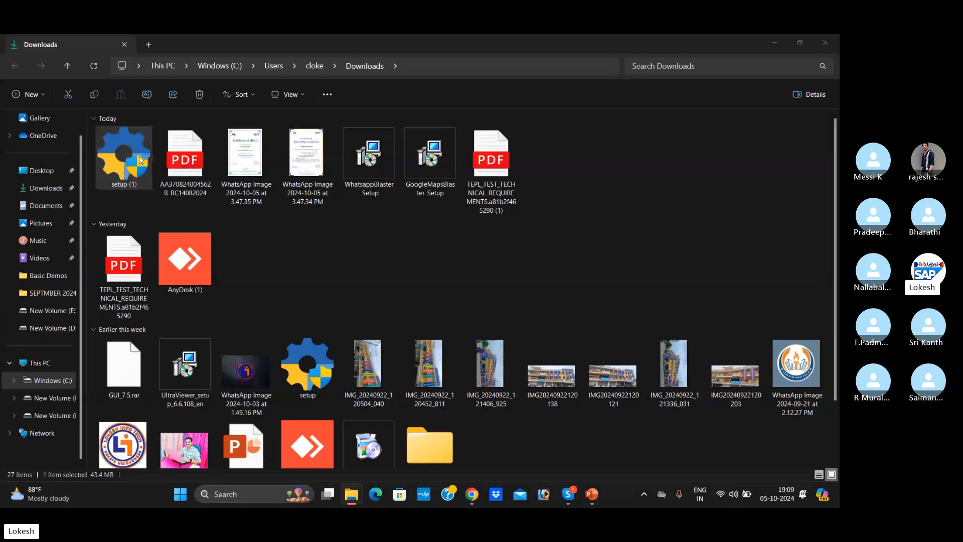
- Run the downloaded setup (1) file to view the TallyPrime Setup Manager, and quit it
double_click(140, 159)
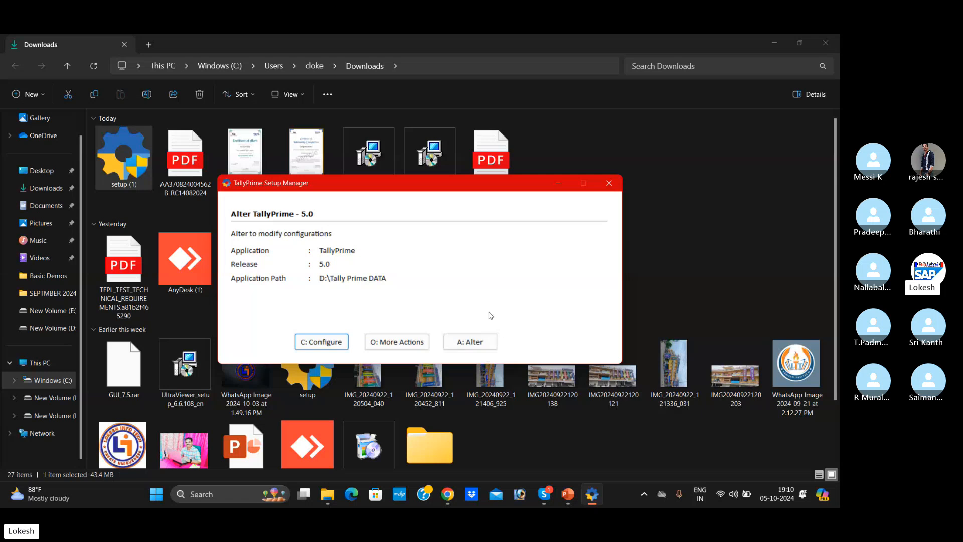
key("Escape")
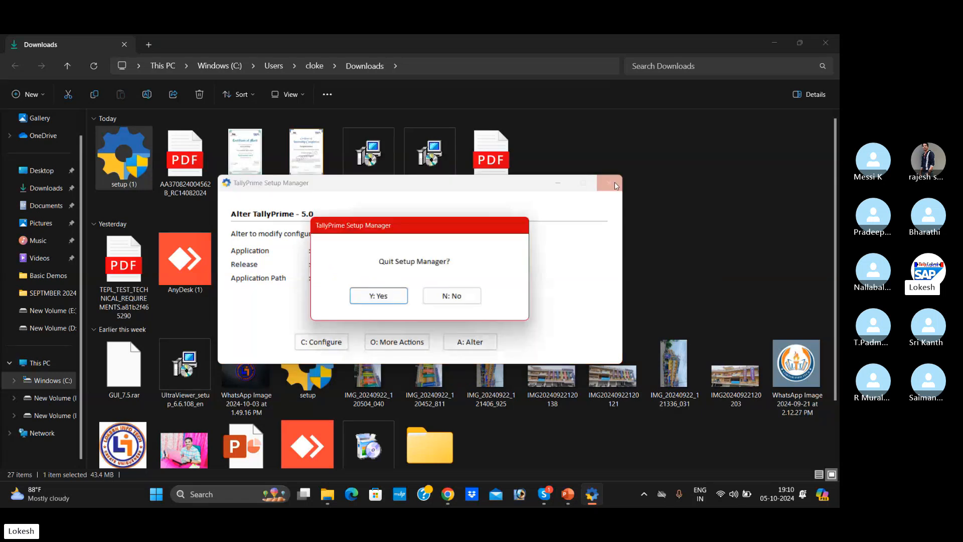
left_click(379, 295)
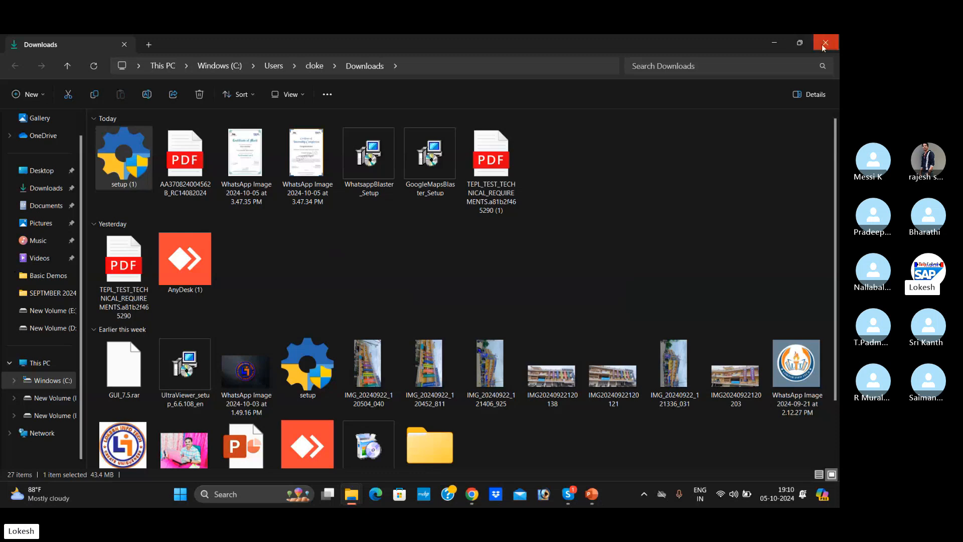
- Clear the open browser, PowerPoint and File Explorer windows to reach the desktop
left_click(785, 42)
left_click(783, 44)
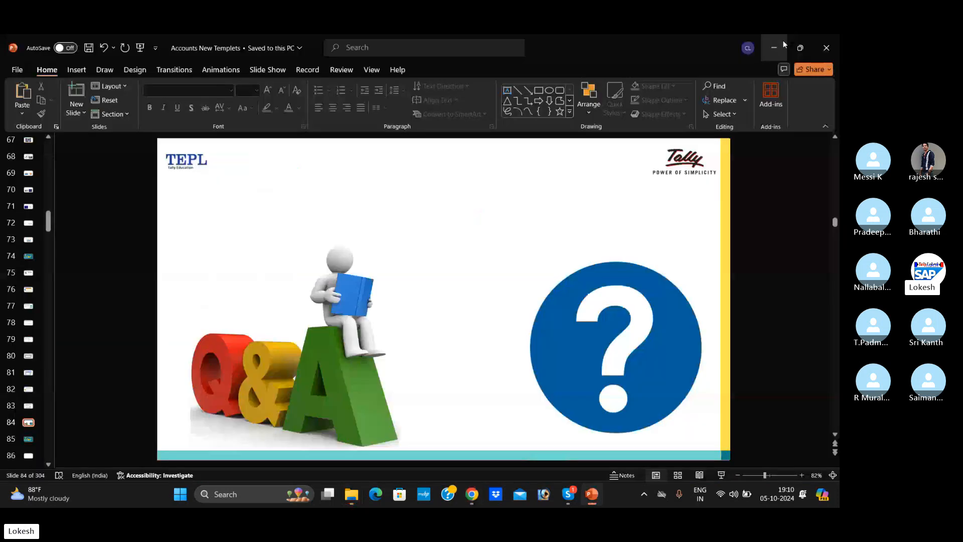
left_click(777, 44)
left_click(776, 44)
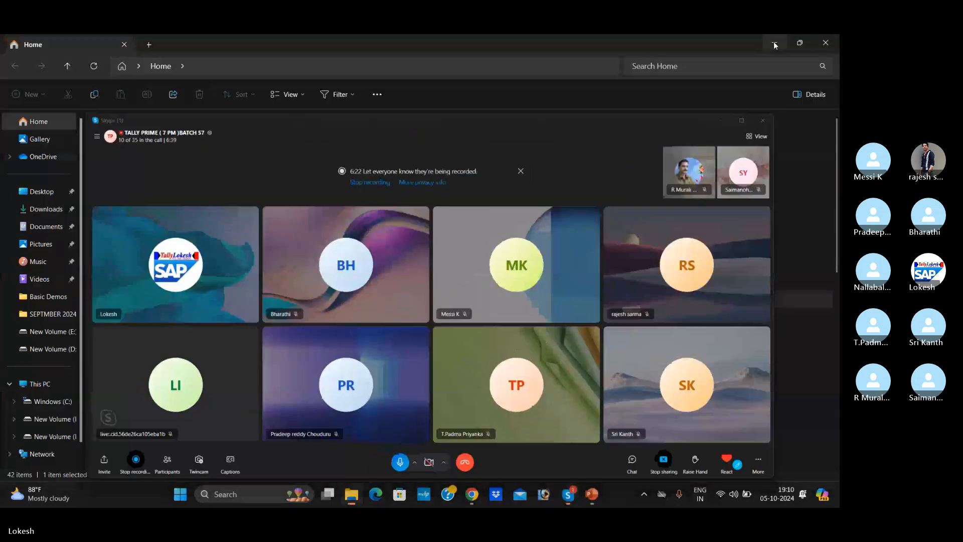
left_click(773, 41)
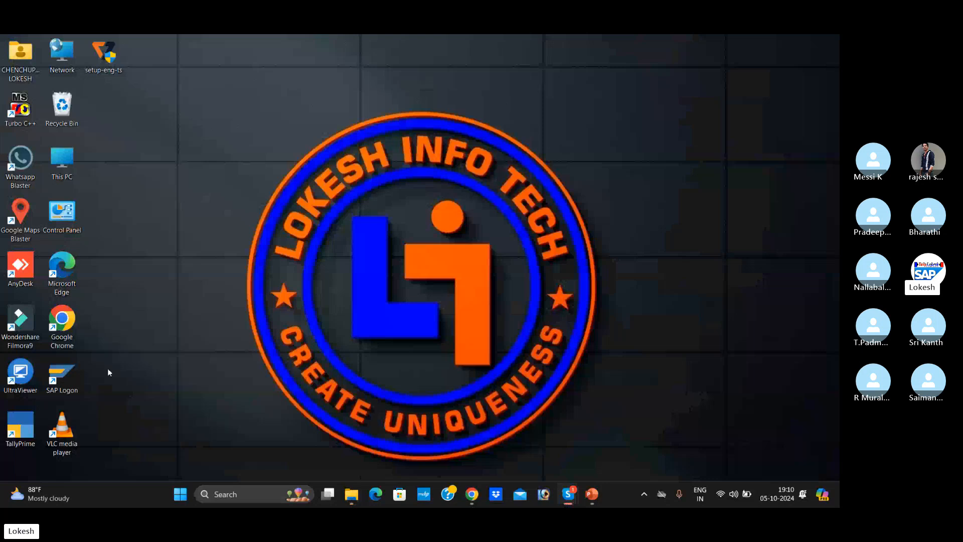
- Move the TallyPrime desktop shortcut directly below This PC and launch TallyPrime from it
left_click_drag(33, 415, 210, 172)
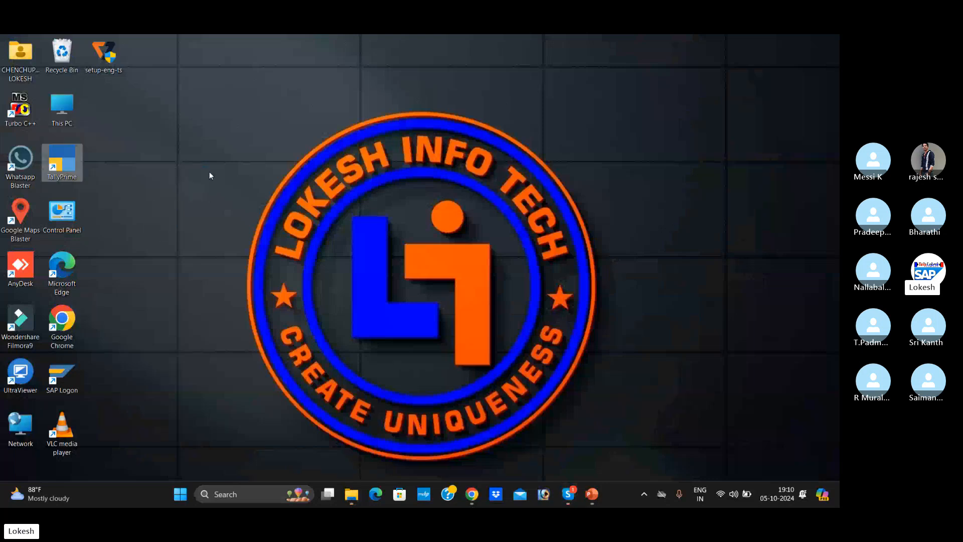
left_click_drag(62, 162, 384, 90)
left_click_drag(121, 67, 147, 144)
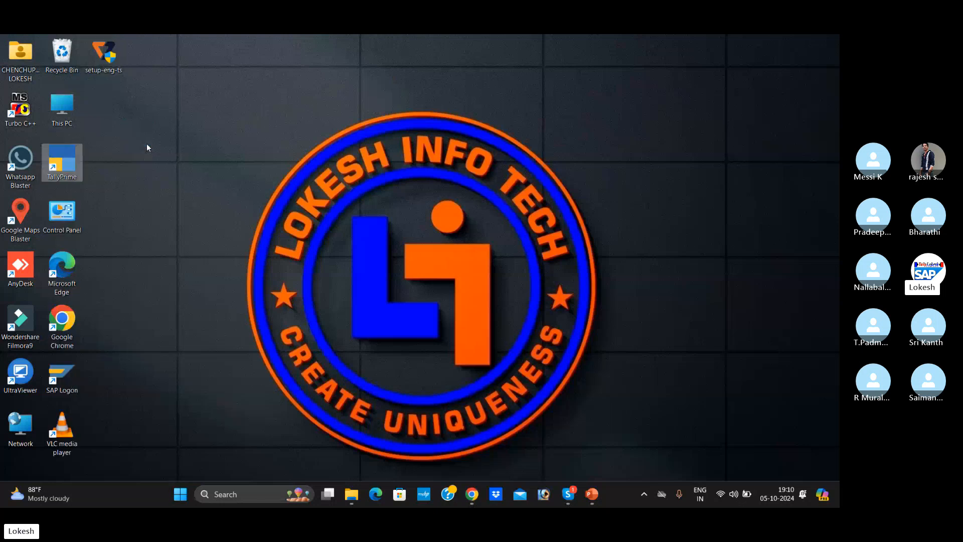
double_click(71, 164)
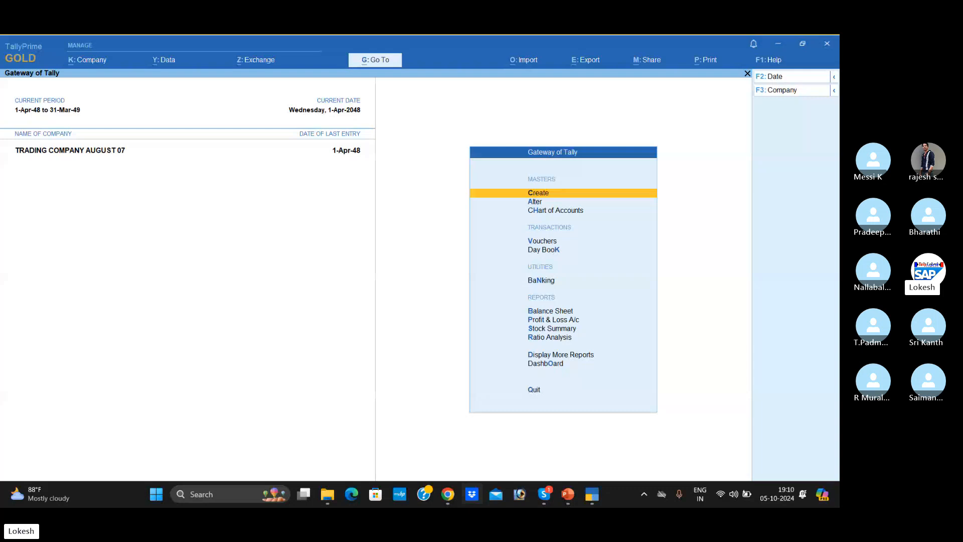
- Switch to the PowerPoint deck and review the TallyPrime license options slide and the Company Creation slide
left_click(567, 493)
scroll(403, 242, "down", 1)
scroll(403, 242, "up", 2)
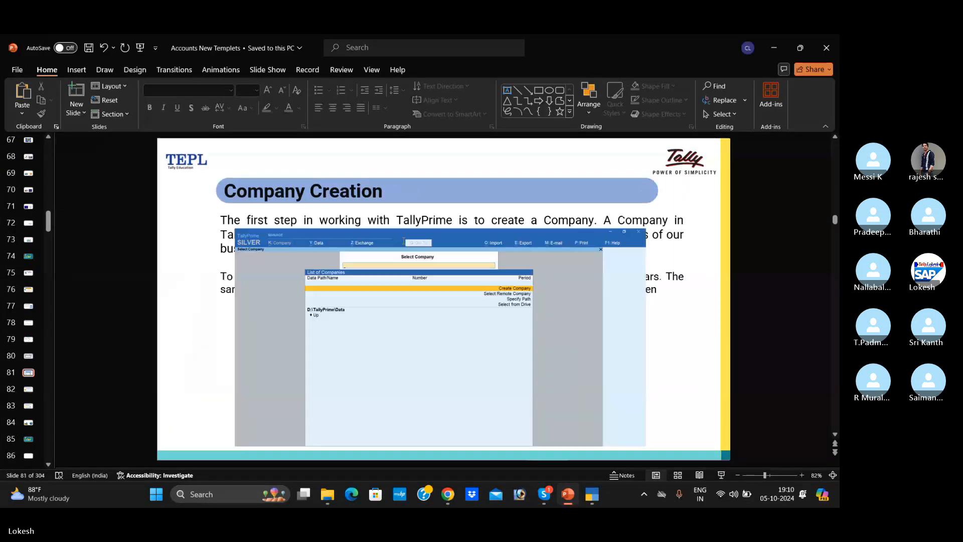
scroll(300, 276, "up", 1)
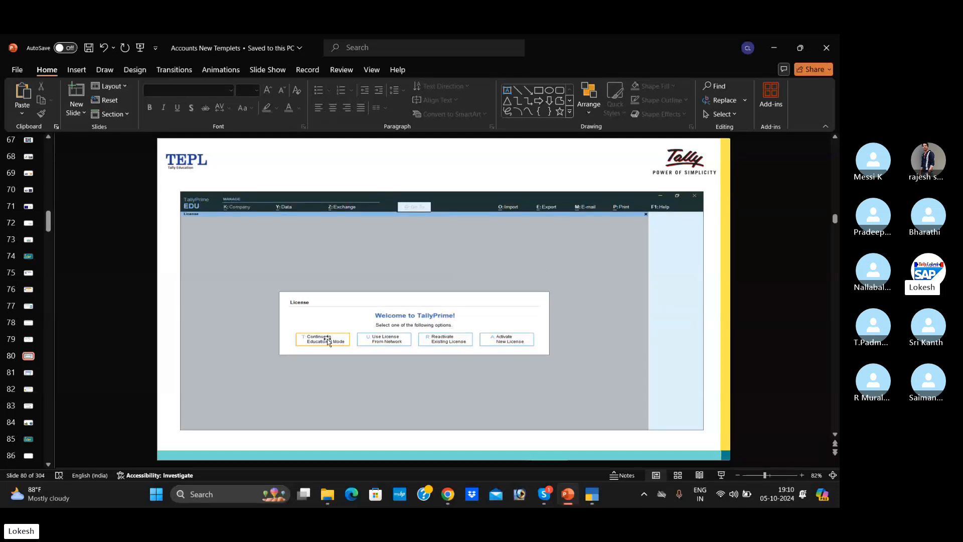
scroll(327, 339, "down", 1)
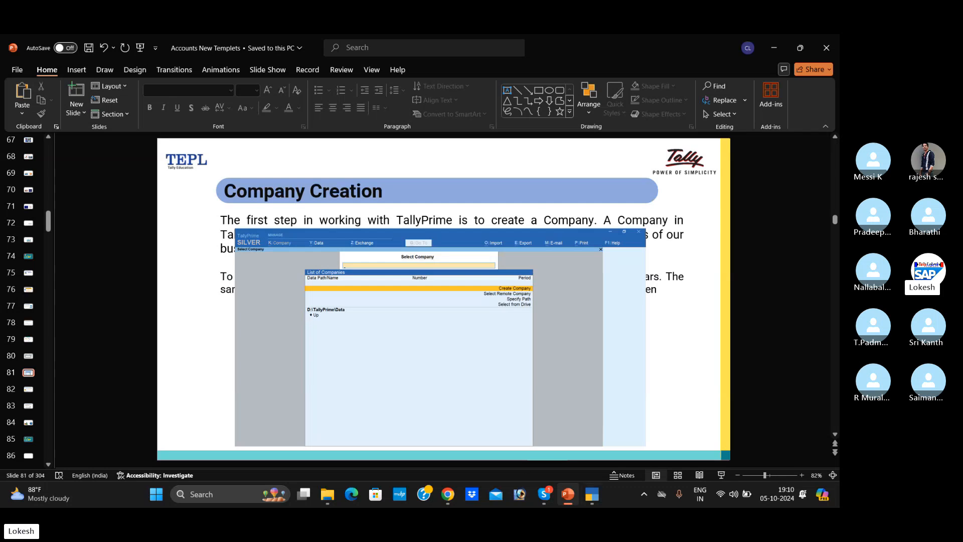
- Return to TallyPrime and shut the company TRADING COMPANY AUGUST 07
left_click(596, 498)
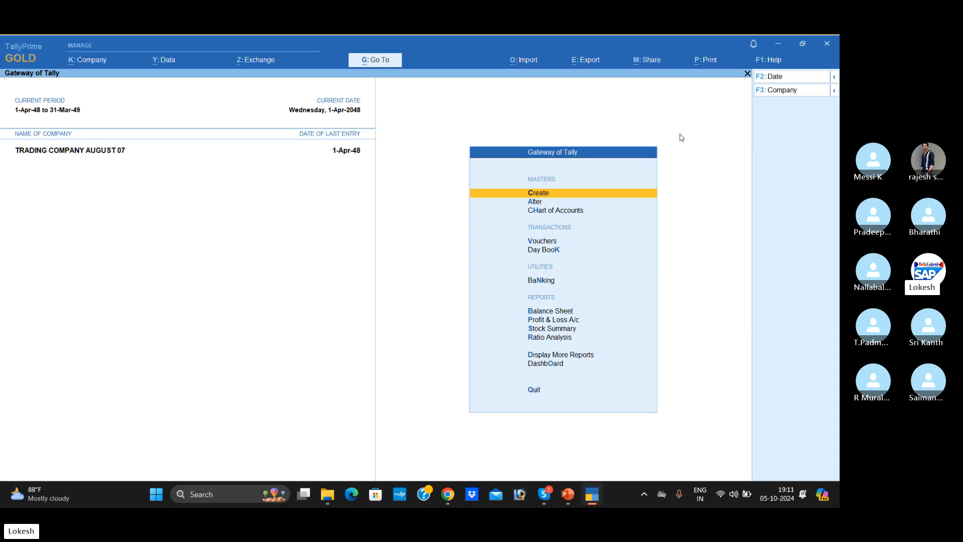
left_click(778, 92)
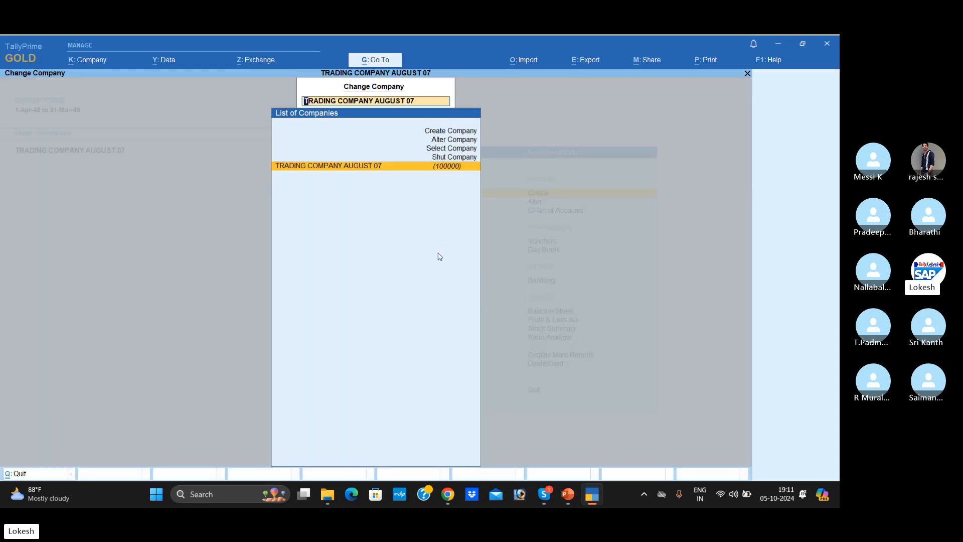
key("Up")
key("Return")
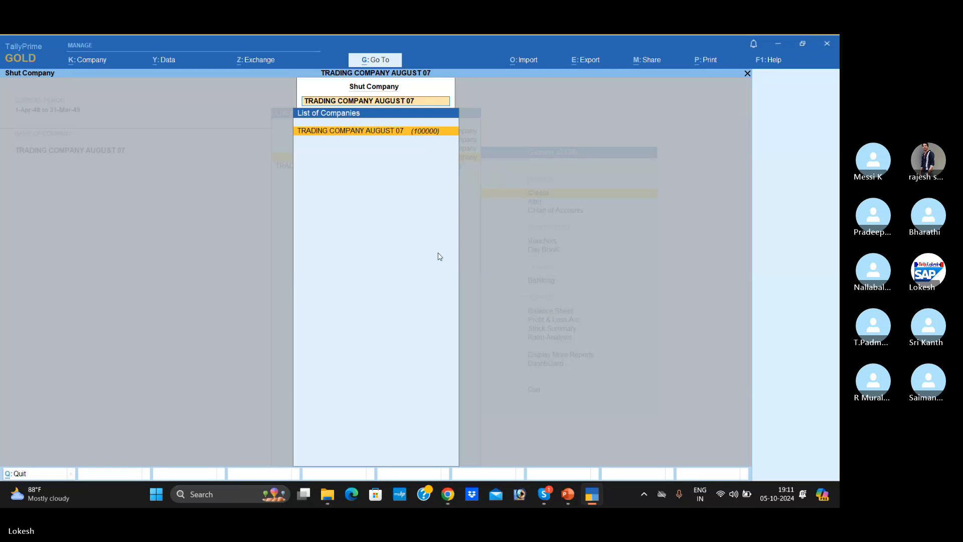
key("Return")
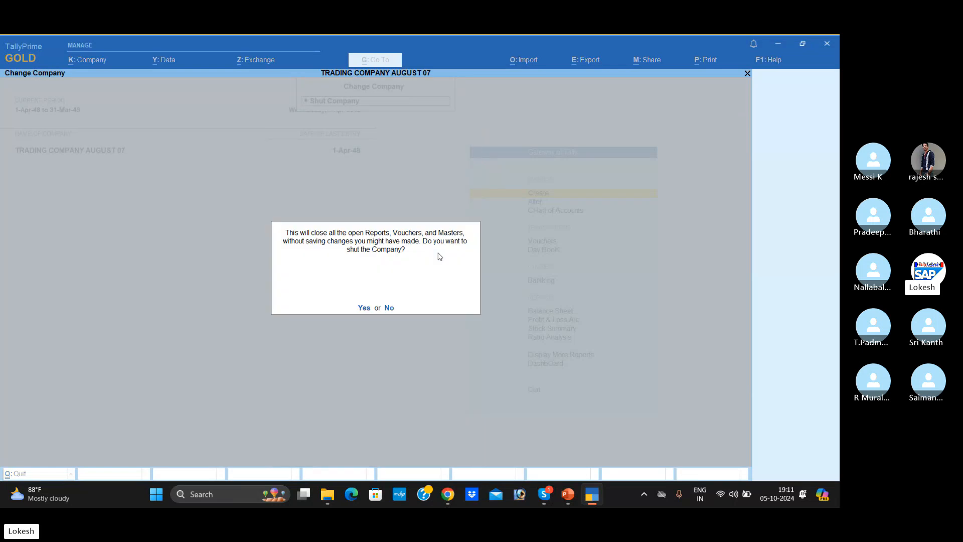
key("Return")
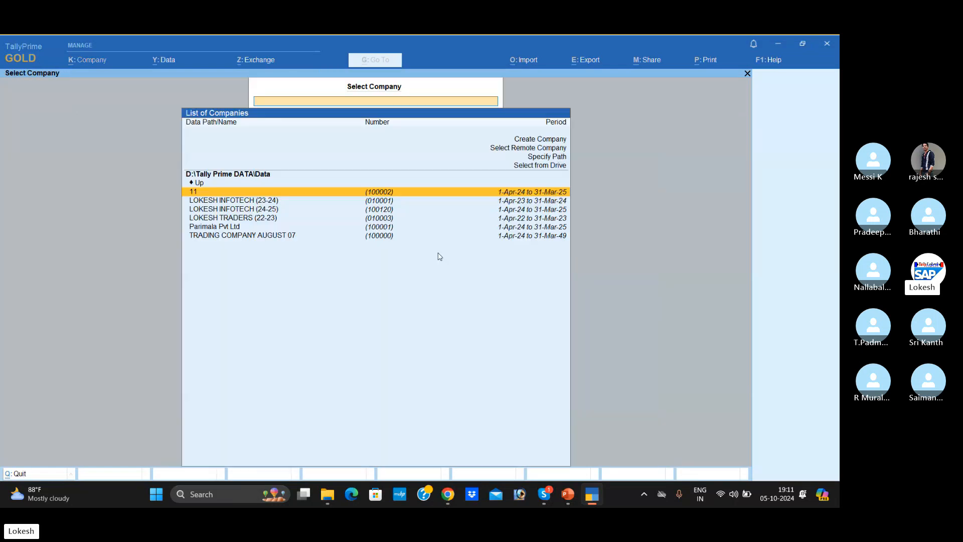
- Switch to PowerPoint to show slide 80 with the license screen again, and end on Company Creation slide 81
left_click(572, 500)
scroll(408, 282, "up", 1)
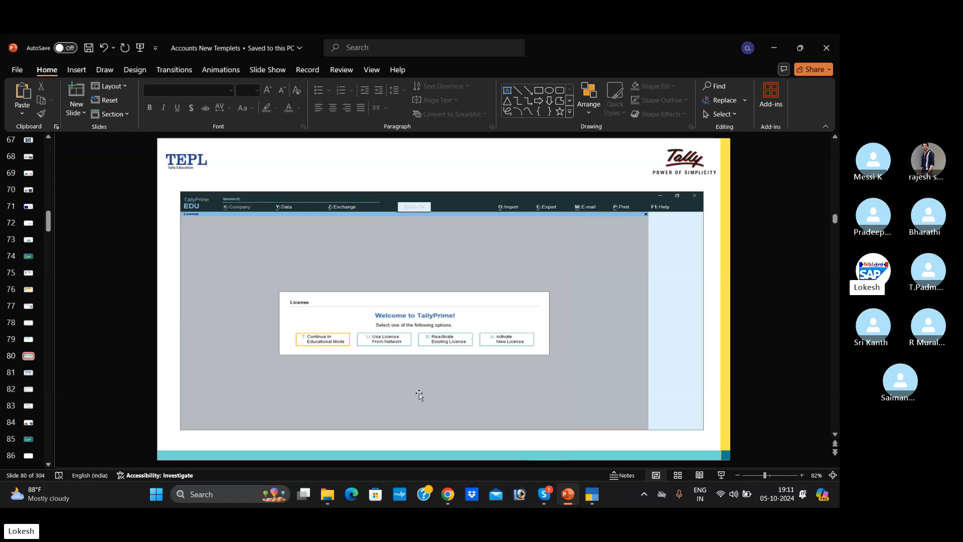
scroll(419, 395, "down", 1)
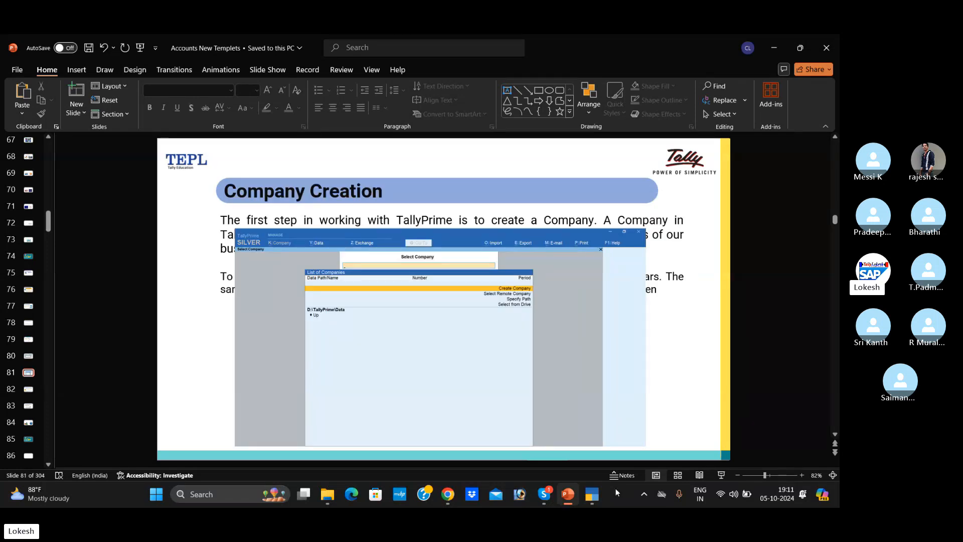
- Switch back to TallyPrime and start creating a company in the D:\Tally Prime DATA\Data path
left_click(593, 497)
left_click(300, 172)
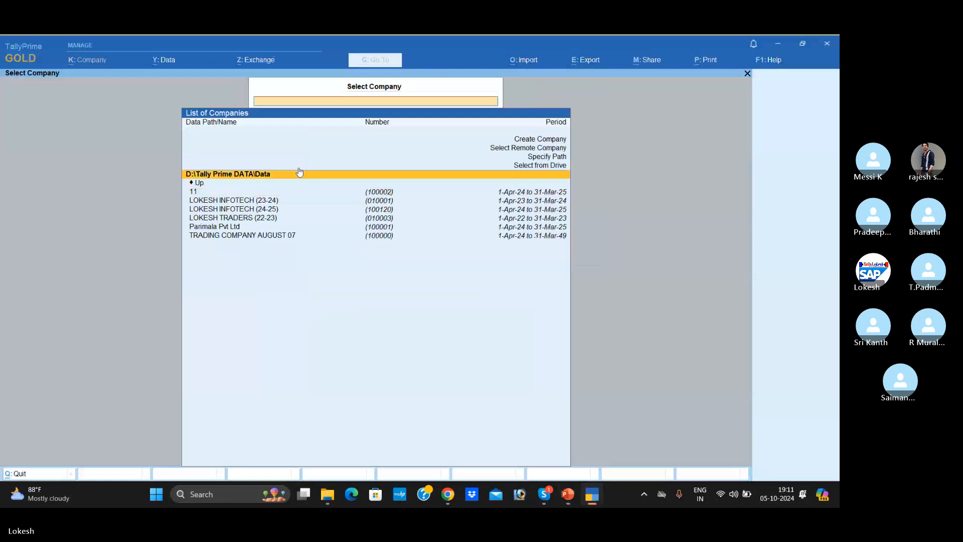
key("Up")
key("Up")
key("Up")
key("Up")
key("Return")
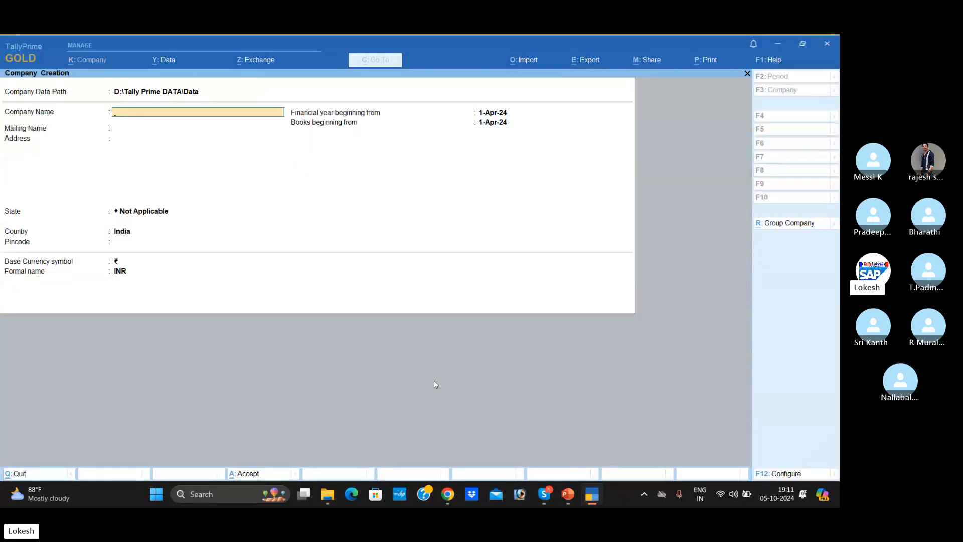
- Open the recent Word document TALLY MATERIAL LATEST ORIGINAL from File Explorer
mouse_move(324, 497)
left_click(336, 444)
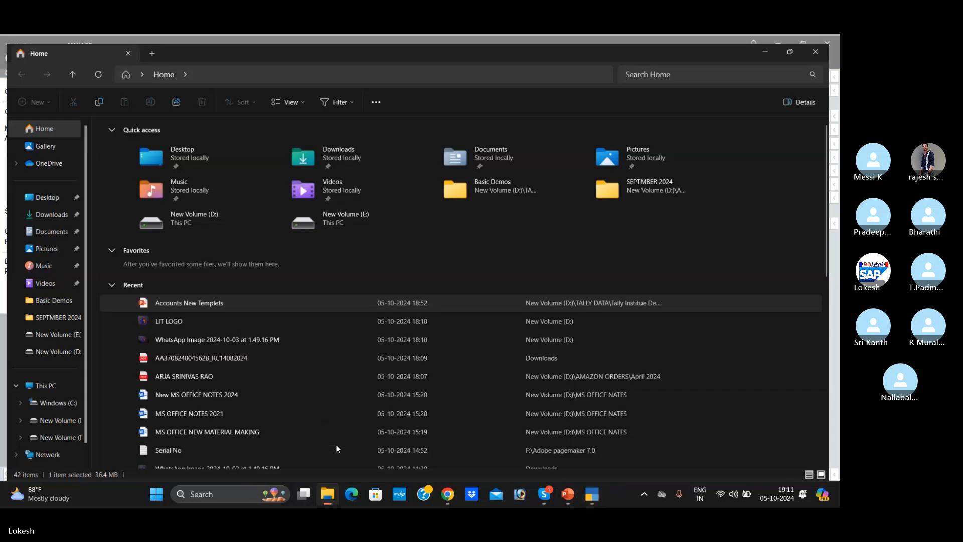
scroll(238, 375, "down", 3)
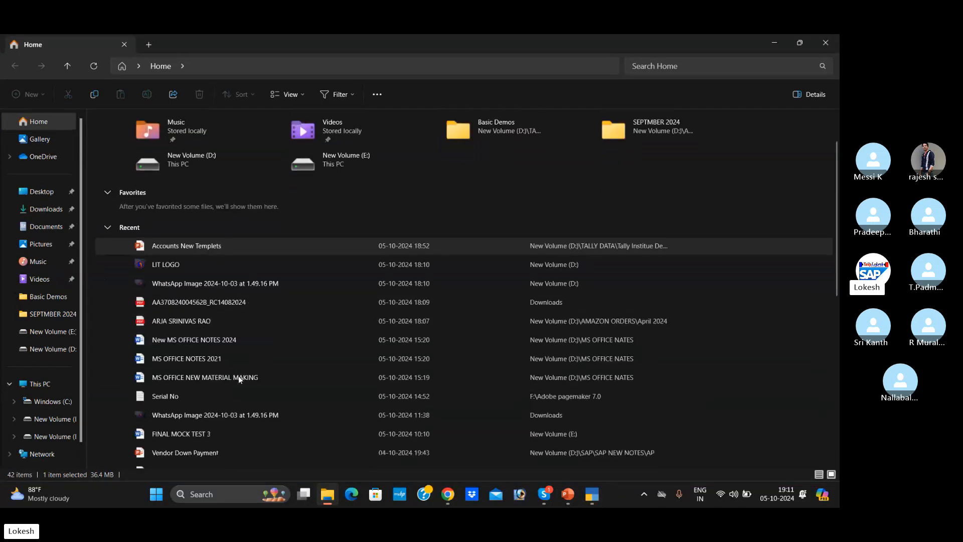
scroll(239, 380, "down", 1)
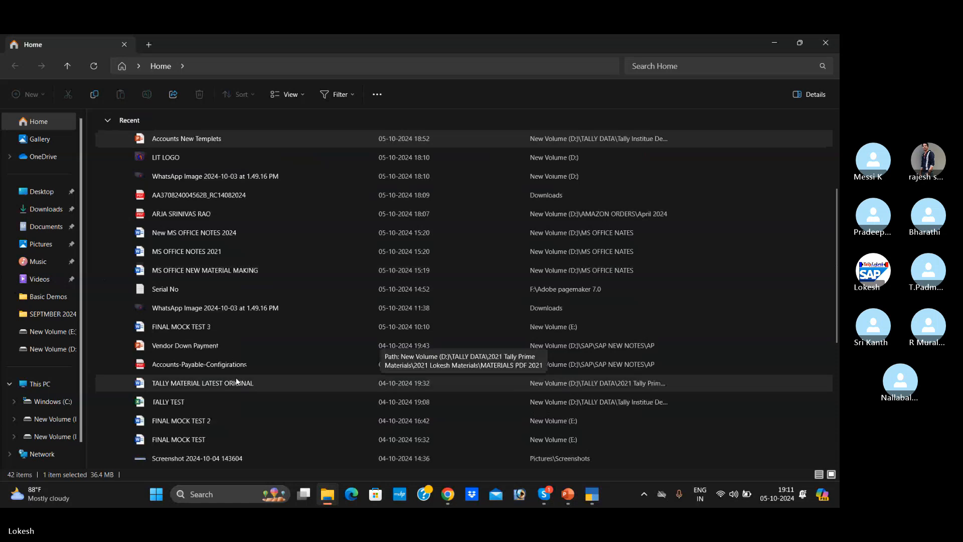
double_click(239, 383)
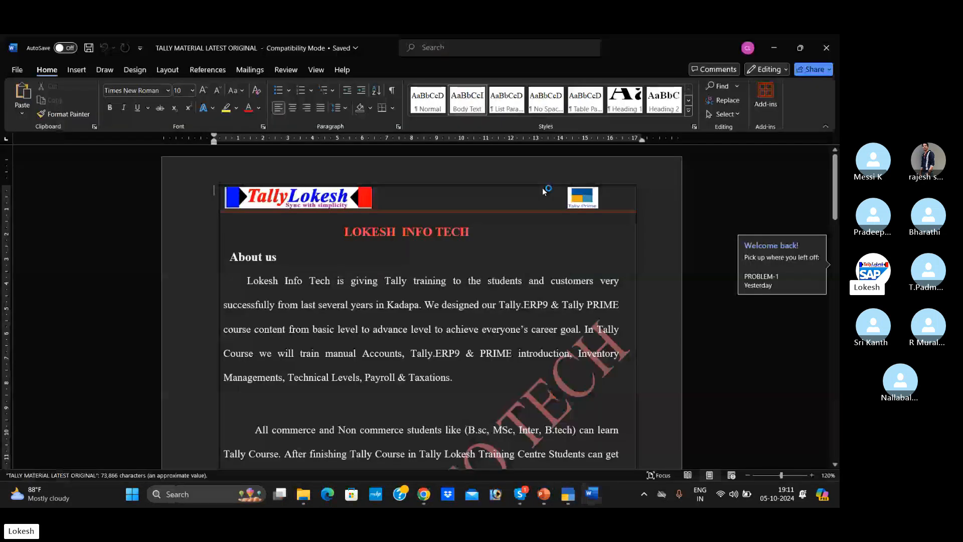
- Find PROBLEM-1 for NEHA PVT LTD in the Word material, and return to the TallyPrime Company Creation form
left_click_drag(834, 191, 827, 390)
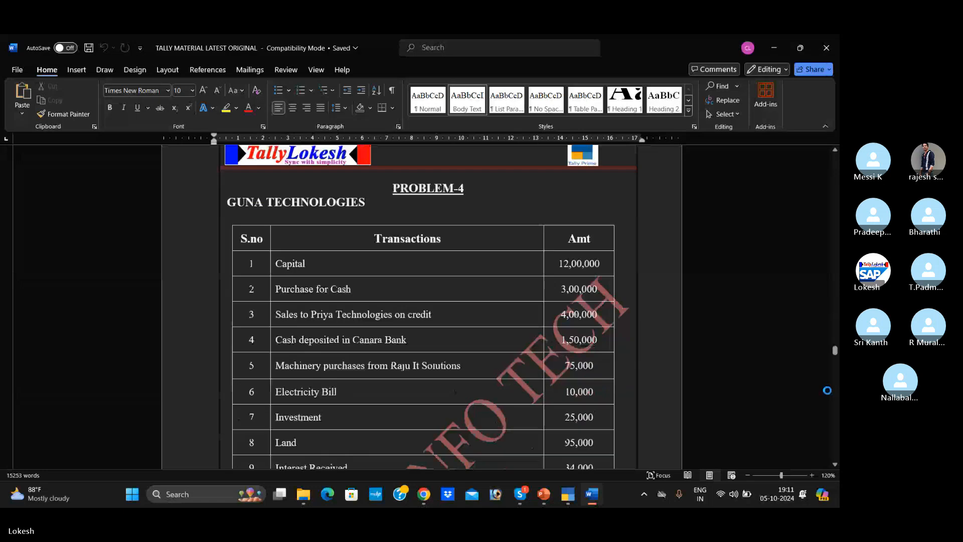
scroll(758, 277, "up", 10)
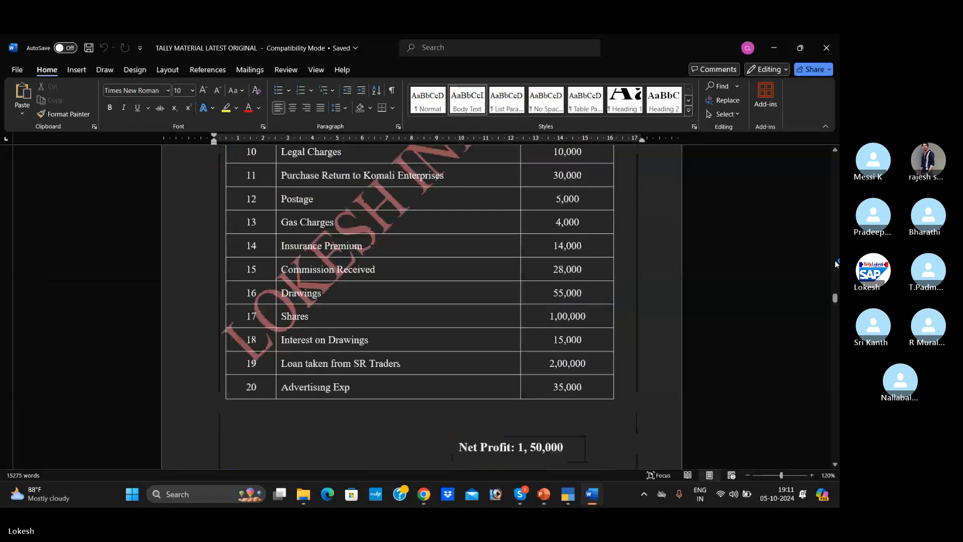
scroll(757, 277, "up", 20)
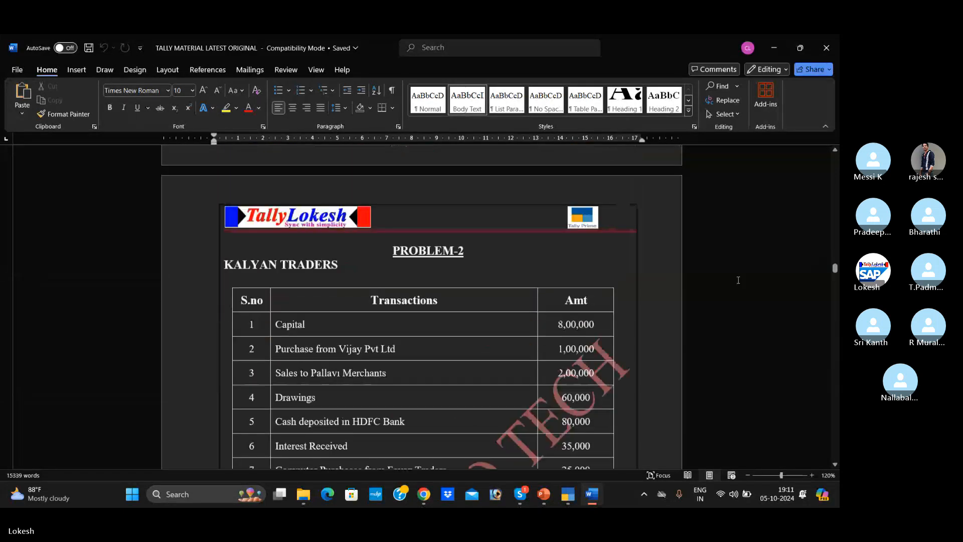
scroll(730, 280, "down", 8)
scroll(730, 280, "up", 2)
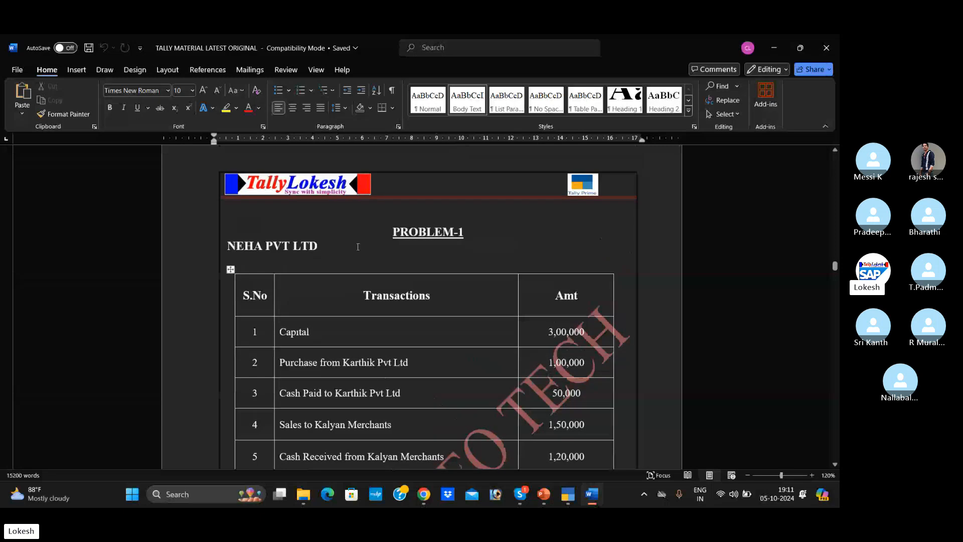
left_click(568, 494)
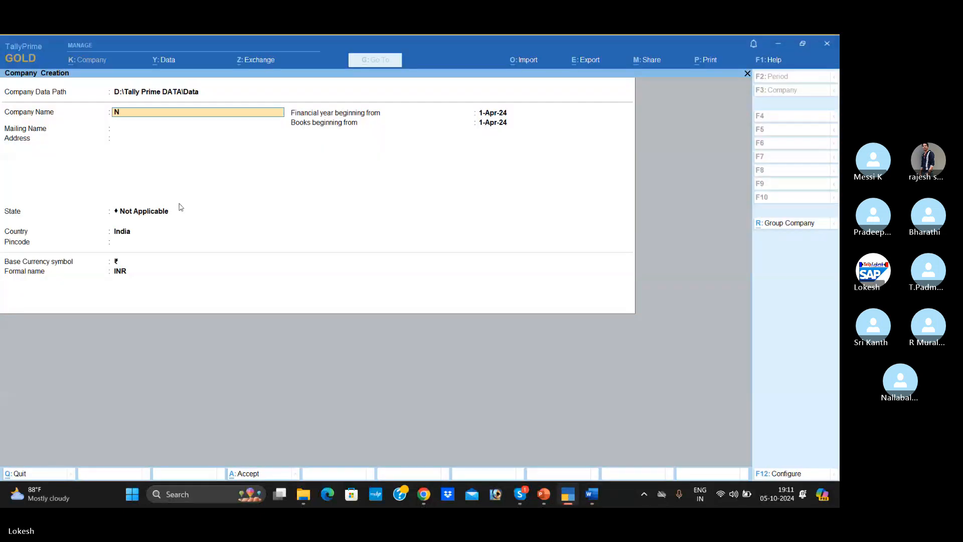
- Name the company Neha Pvt Ltd Oct05 and keep the same text as its mailing name
type("Pvt Ltd")
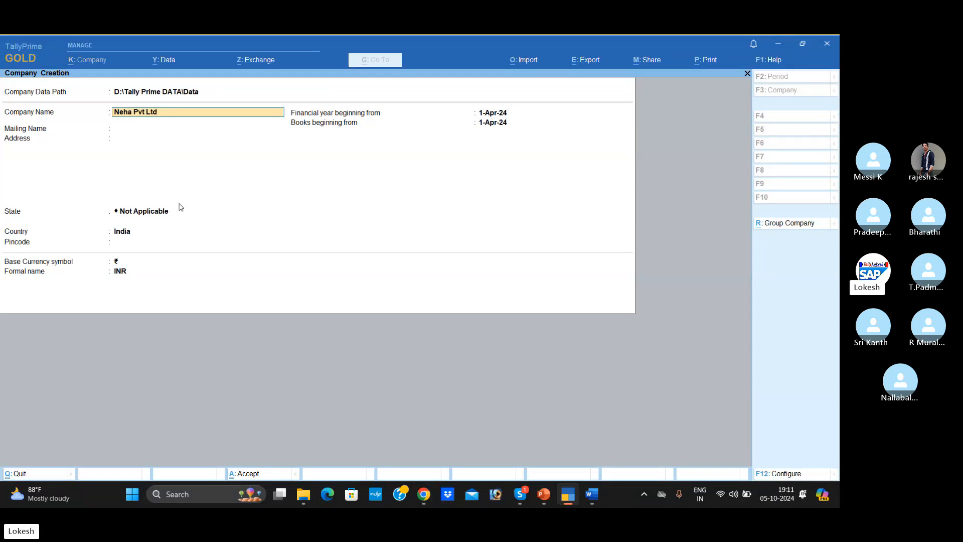
type(" Oct05")
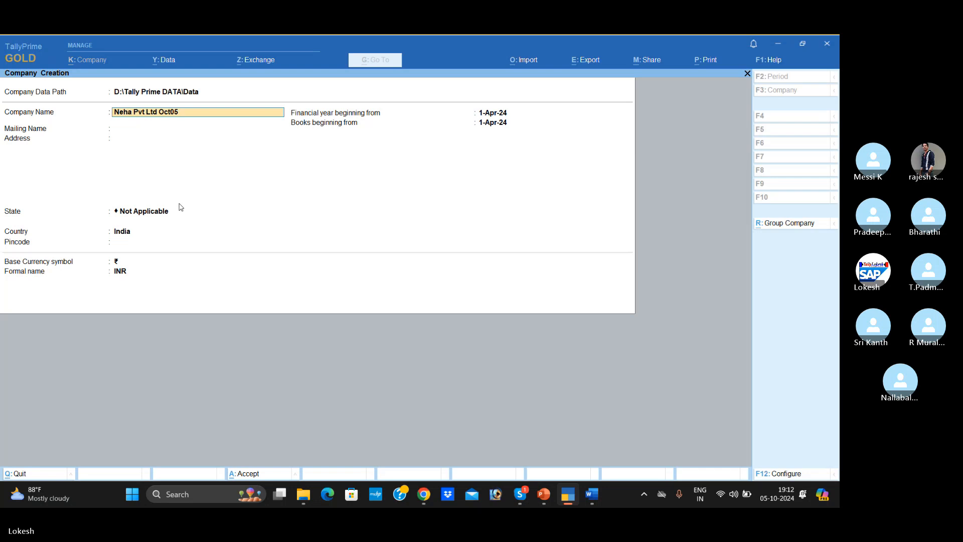
key("Return")
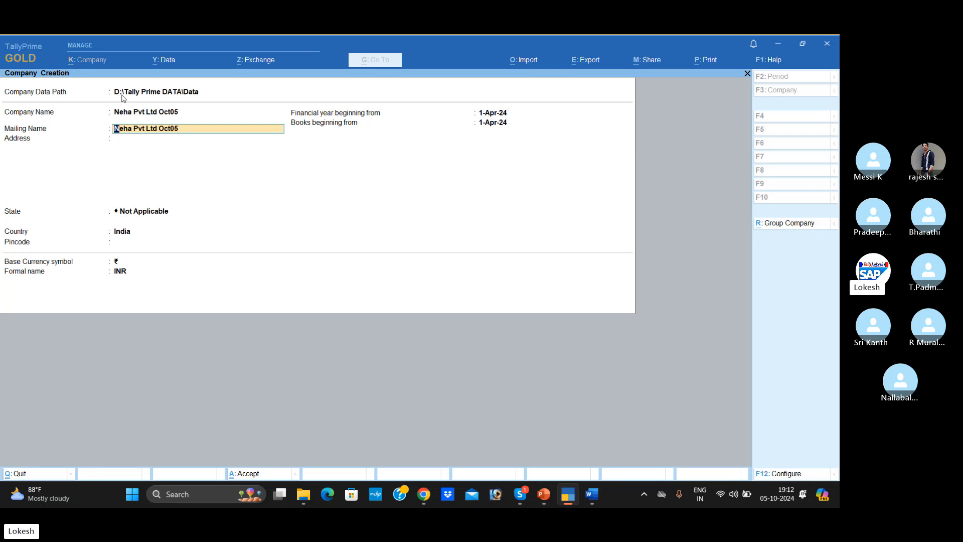
key("Return")
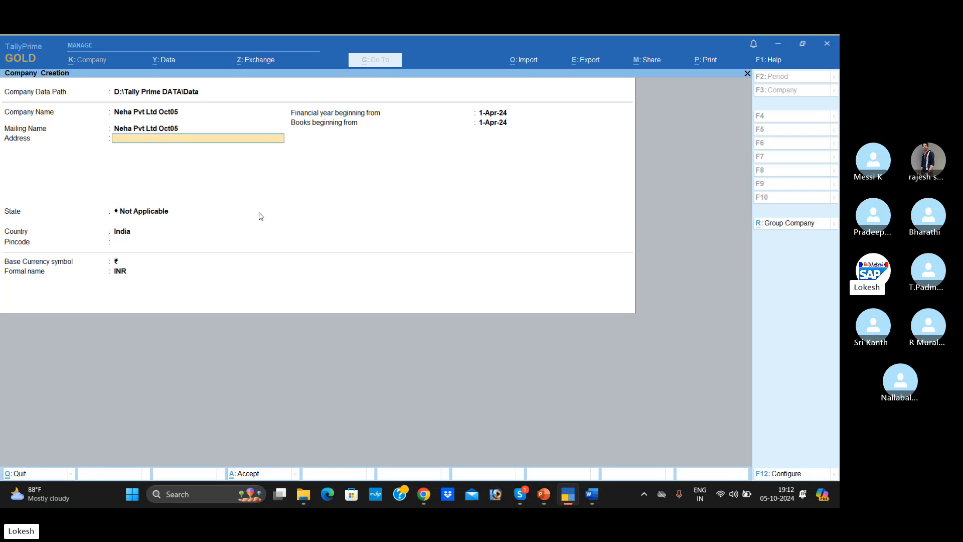
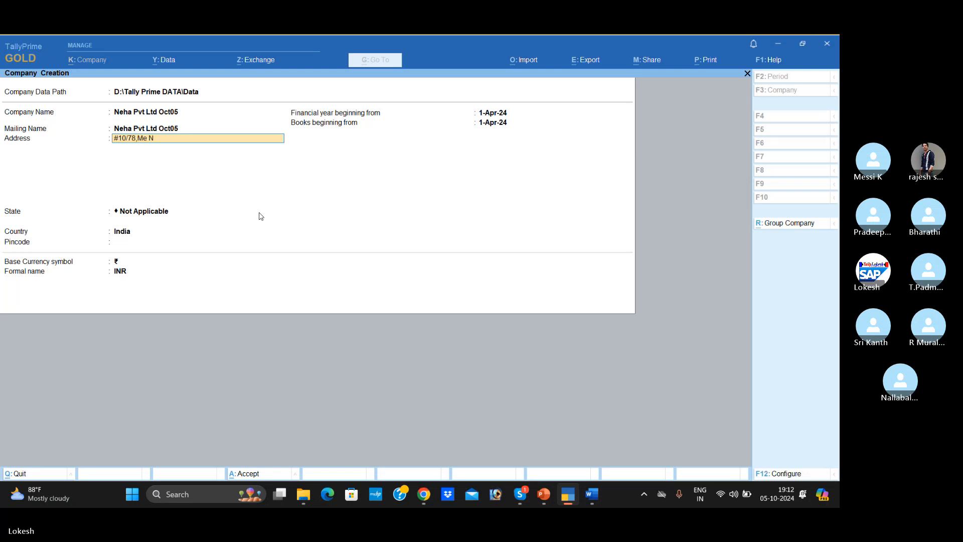
- Fill in the first address line with the company's street address, city and postal code
key("Return")
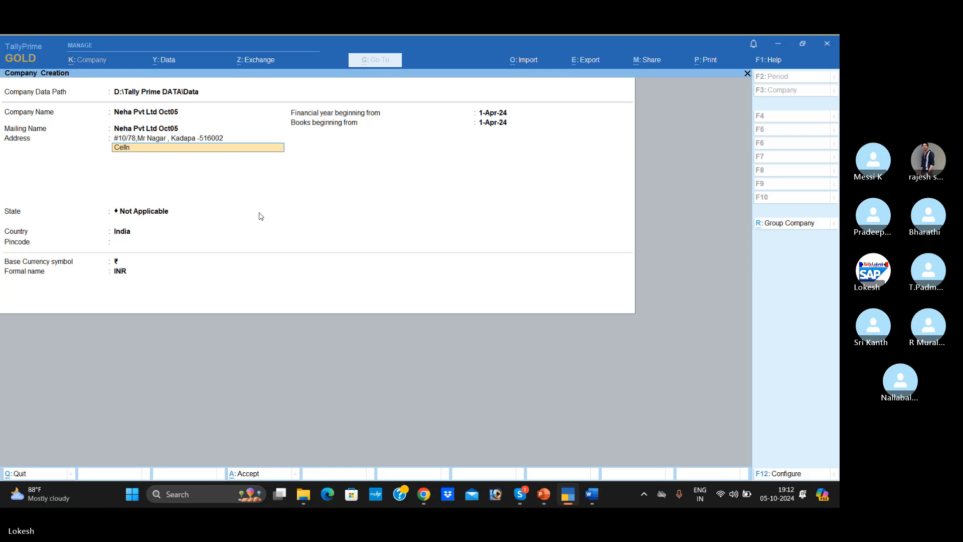
- Add the company's cell number, labelled Cell No, as the second address line
type("Cell No : 741852963")
key("Return")
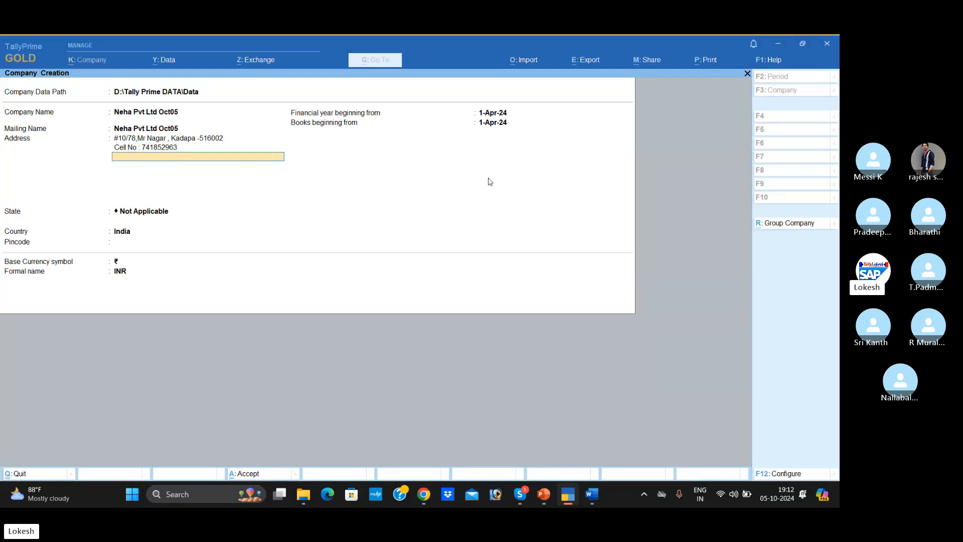
- Configure the company form to include contact details, TallyVault password, user access control and additional base currency details, leaving Edit Log off
left_click(786, 473)
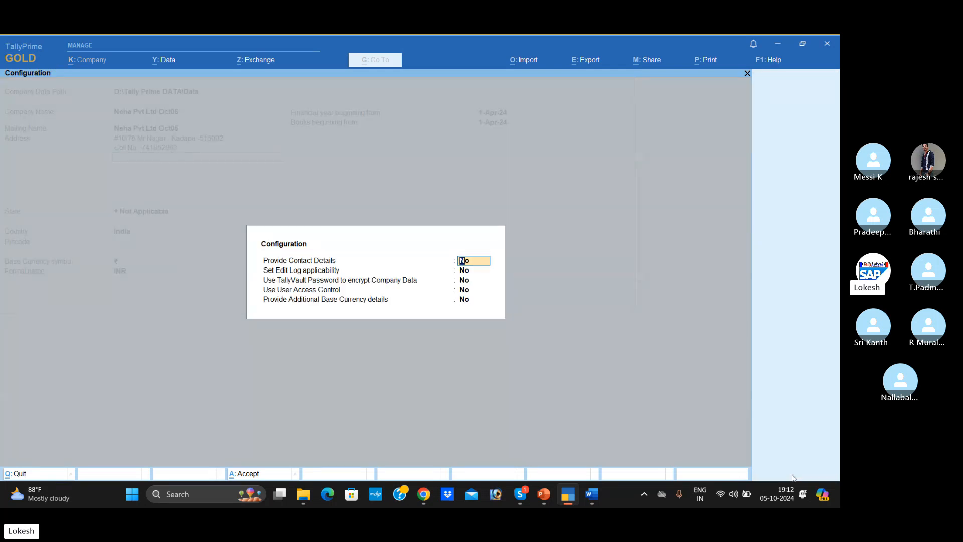
type("y")
key("Return")
key("Return")
type("y")
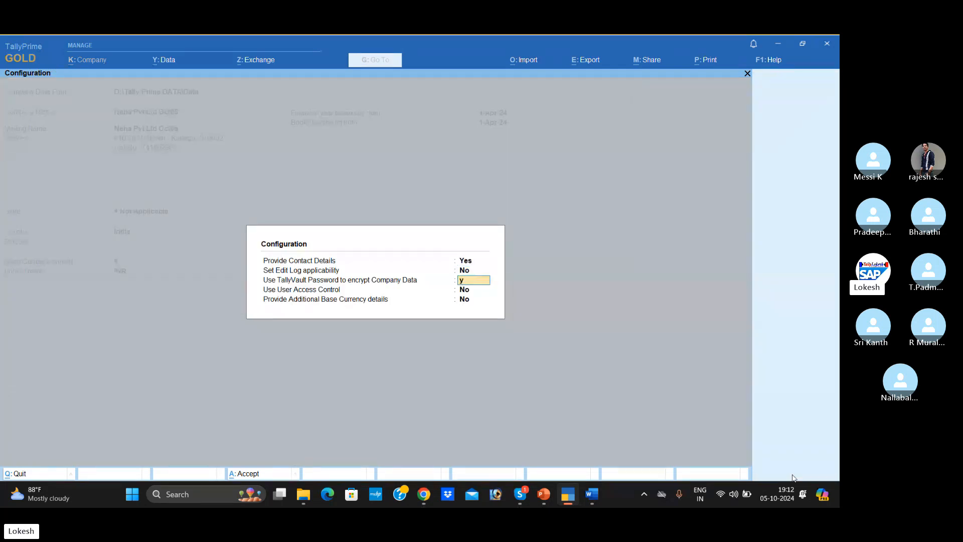
key("Return")
type("y")
- Set the company's state to Andhra Pradesh and enter its pincode
key("Return")
key("Return")
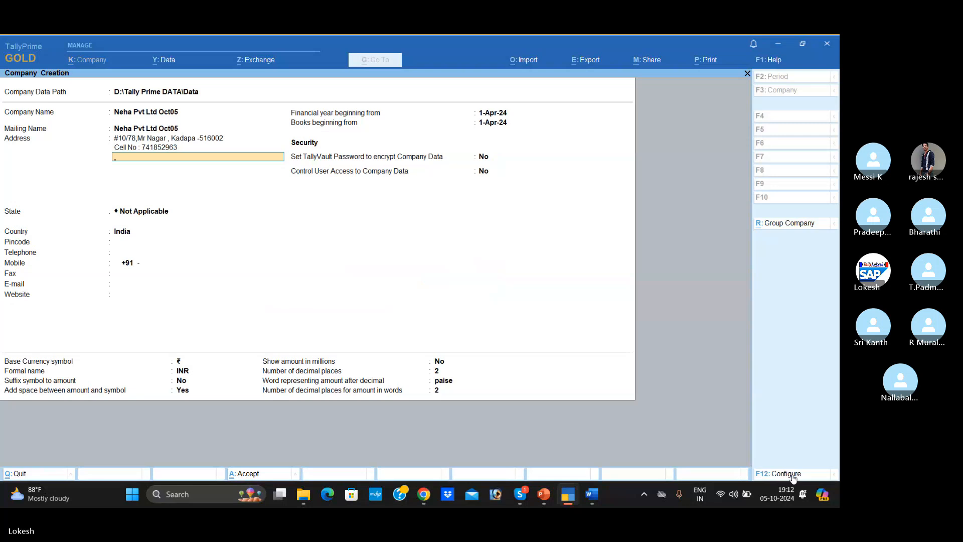
key("Return")
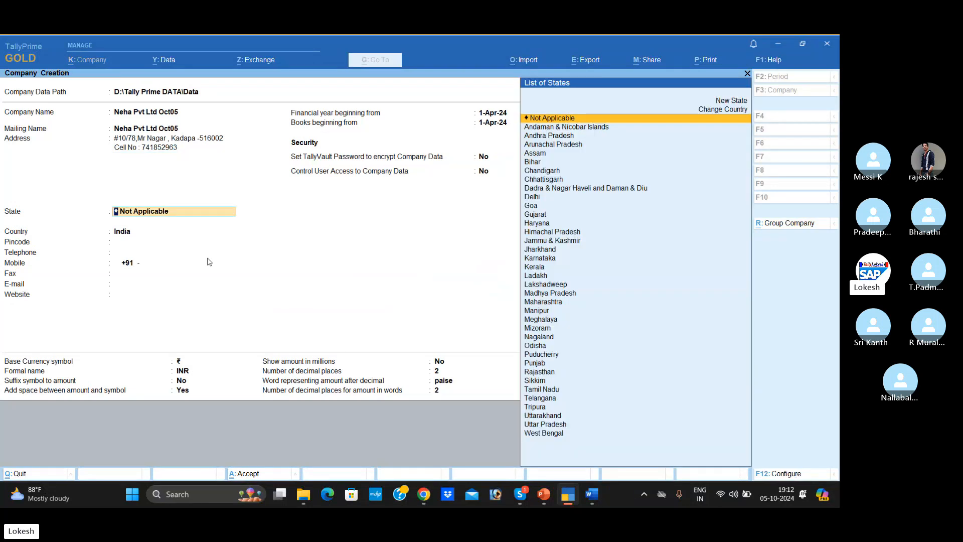
key("Down")
key("Down")
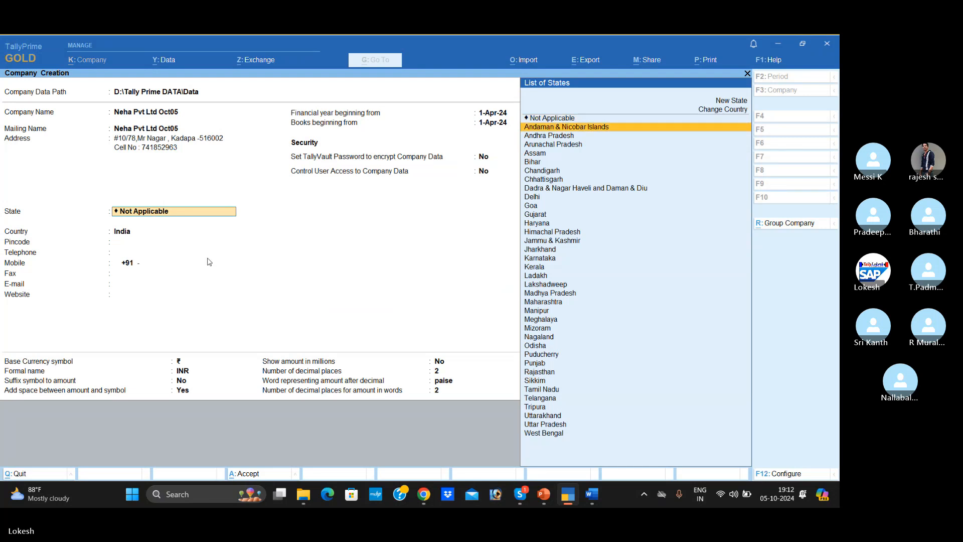
key("Return")
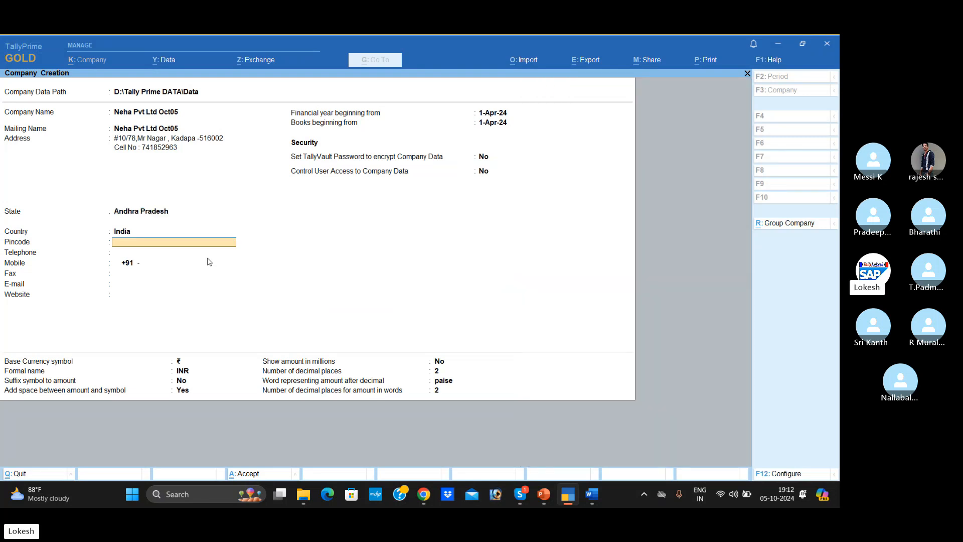
type("516002")
key("Return")
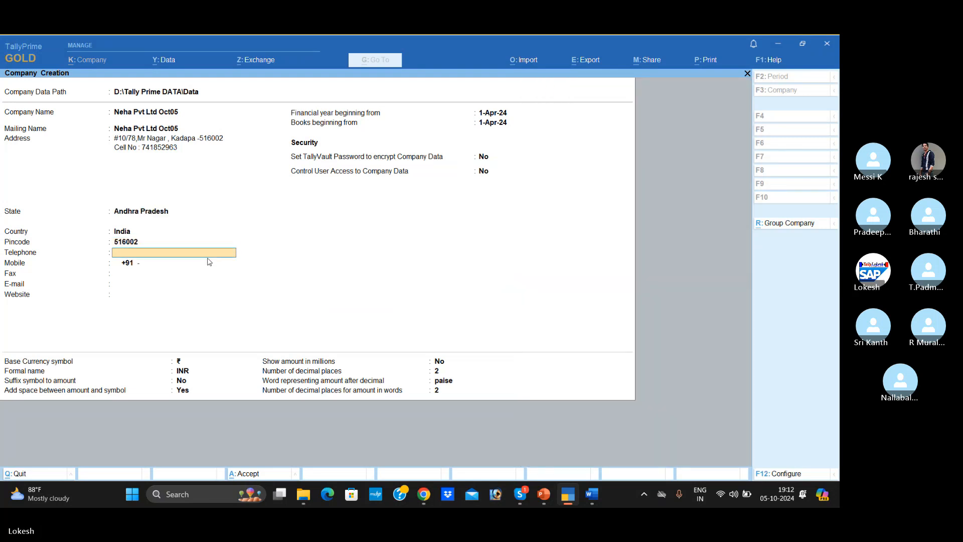
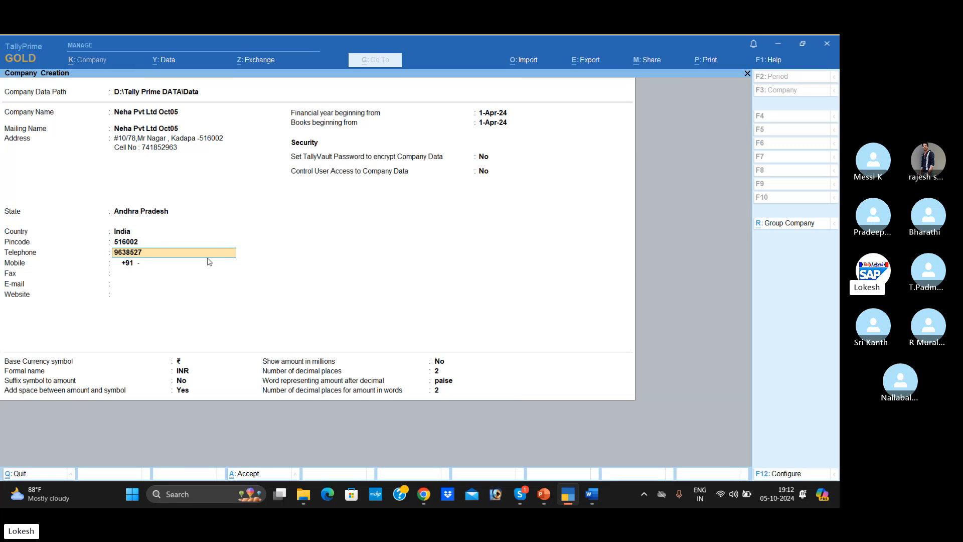
- Enter the company's telephone, mobile and fax numbers
key("Return")
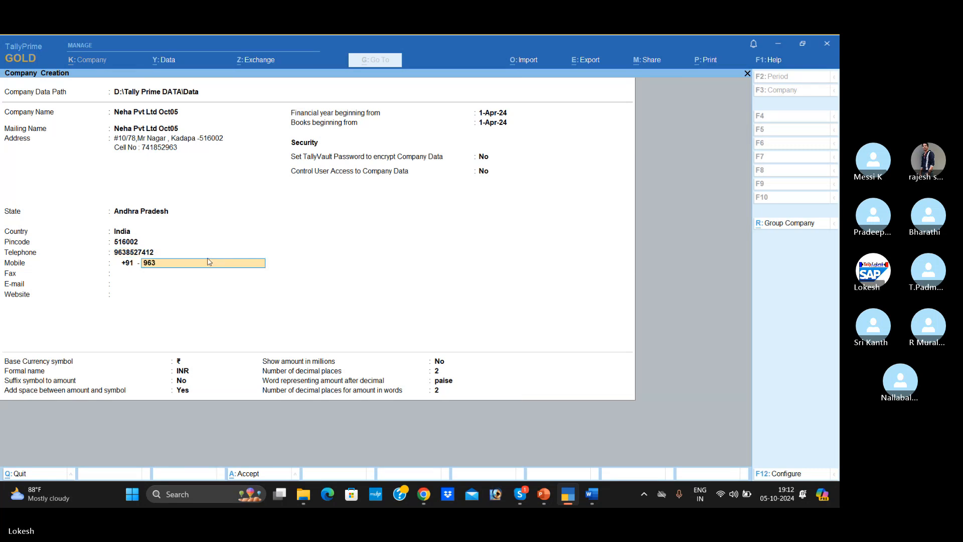
key("Return")
type("745896")
key("Return")
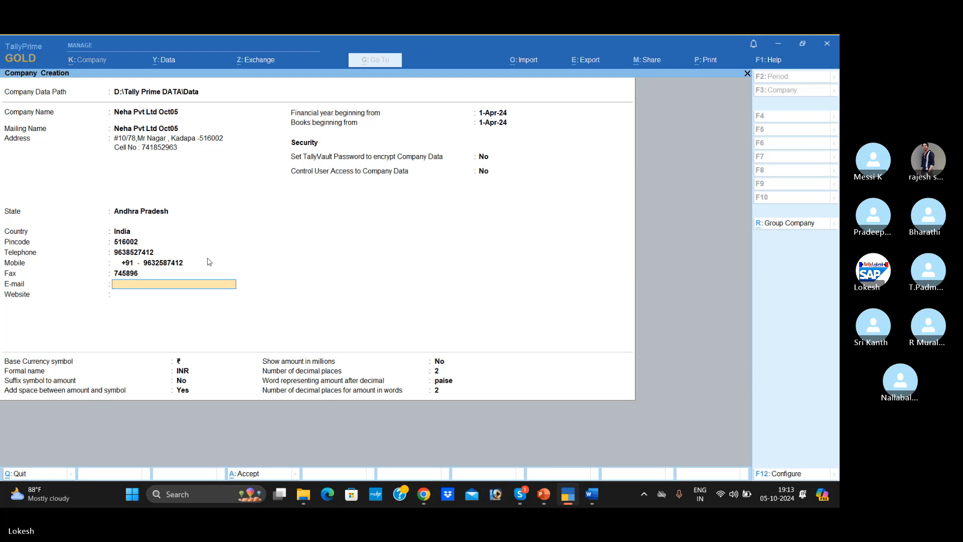
key("Return")
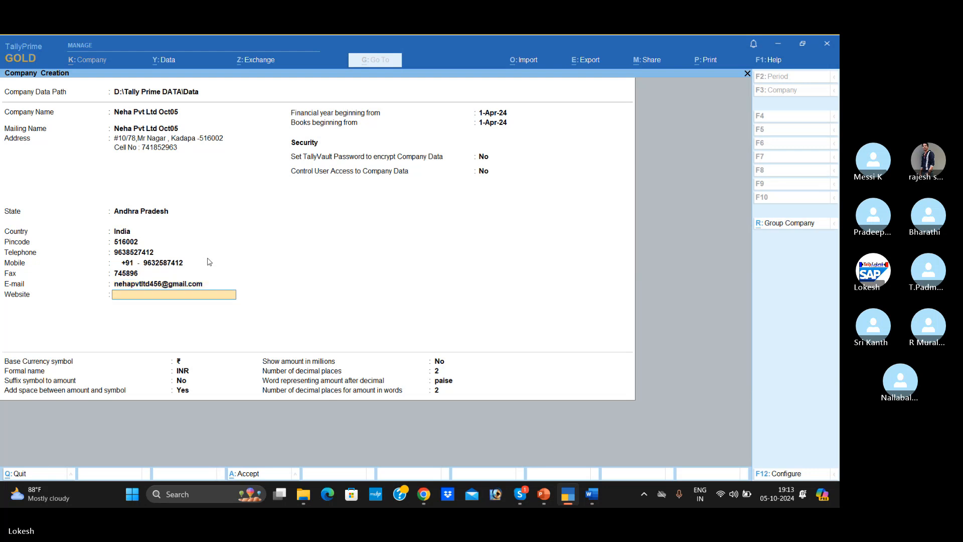
type("www.nehapvtltd.com")
key("Return")
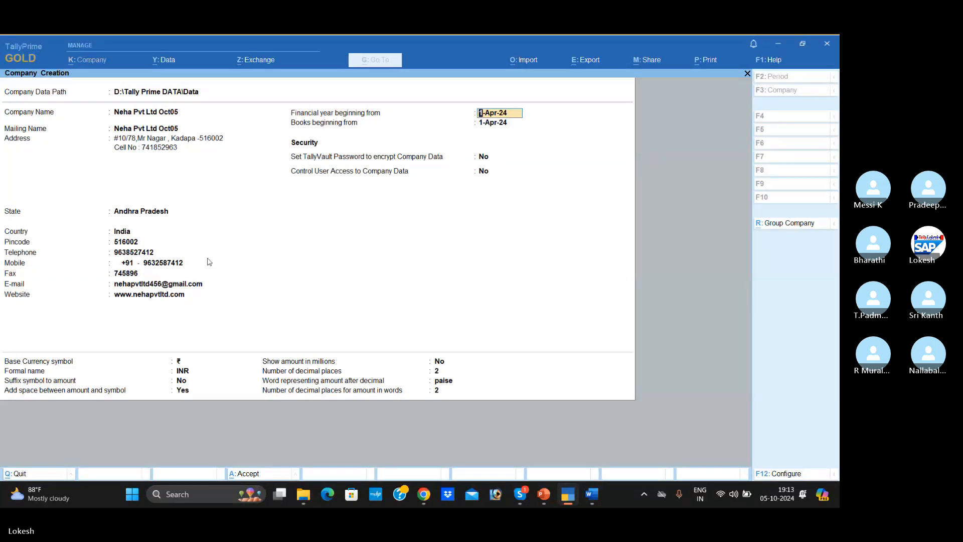
- Keep the 1-Apr-24 start dates, security and base currency defaults, and create the company
key("Return")
key("Return")
key("Return")
key("Return")
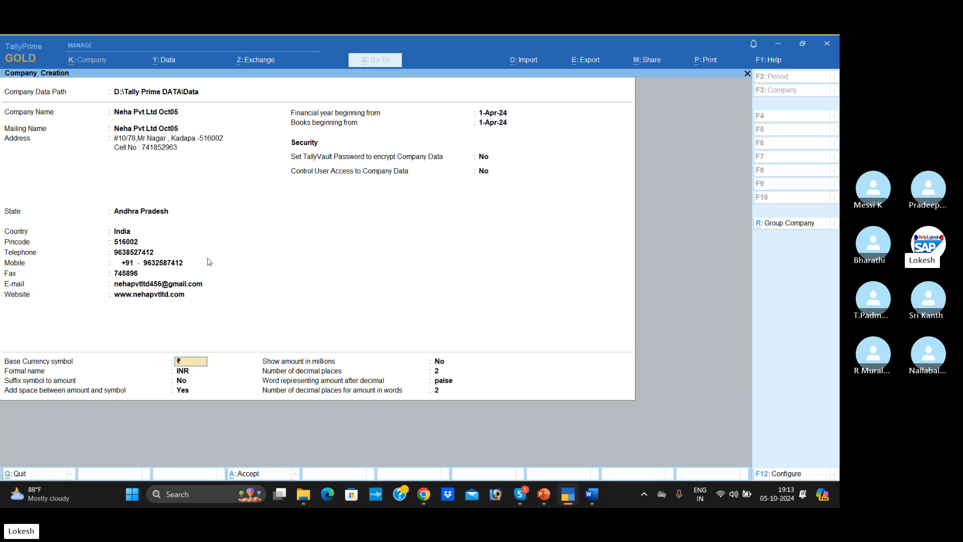
key("Return")
key("Return")
key("Return")
key("Return")
key("Return")
key("Return")
key("Return")
key("Return")
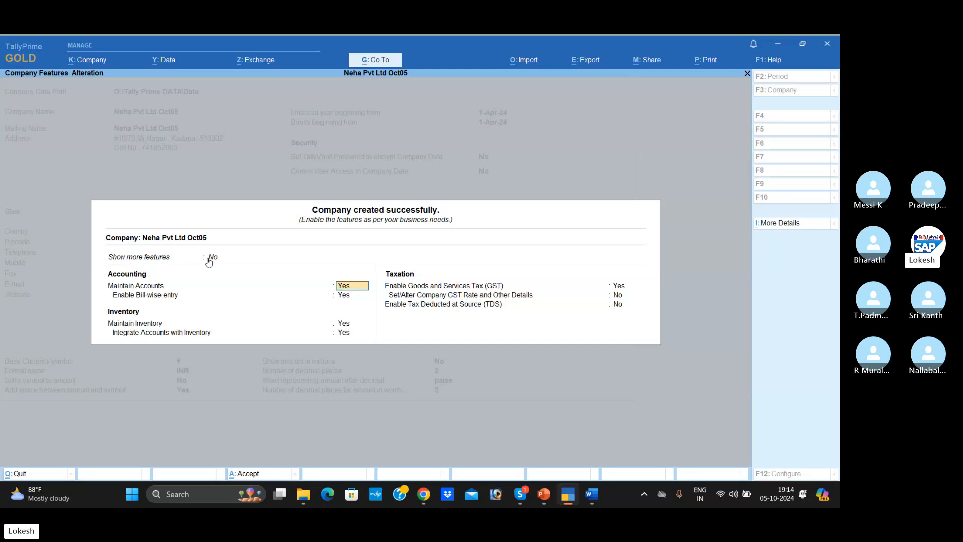
- Set both Show more features and Show all features to Yes for the new company
left_click(218, 259)
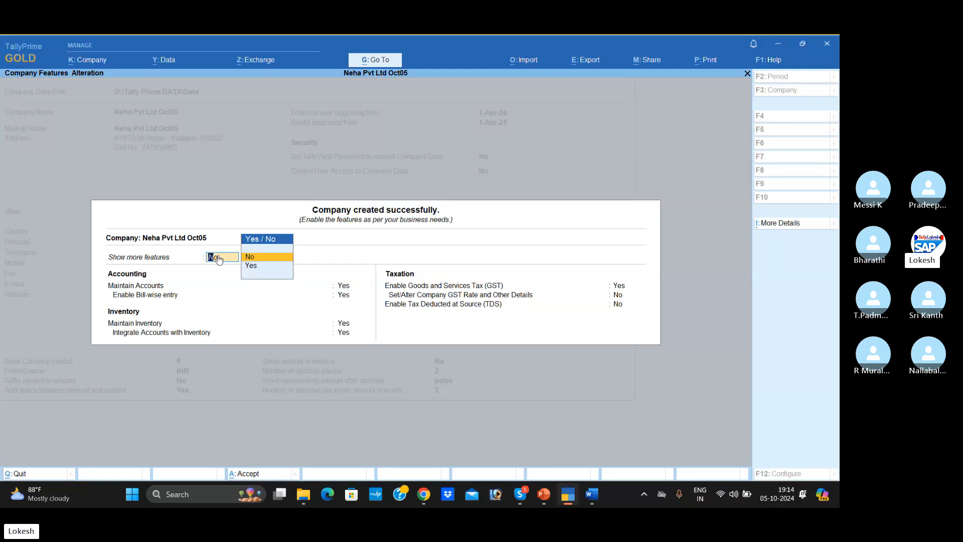
type("y")
key("Return")
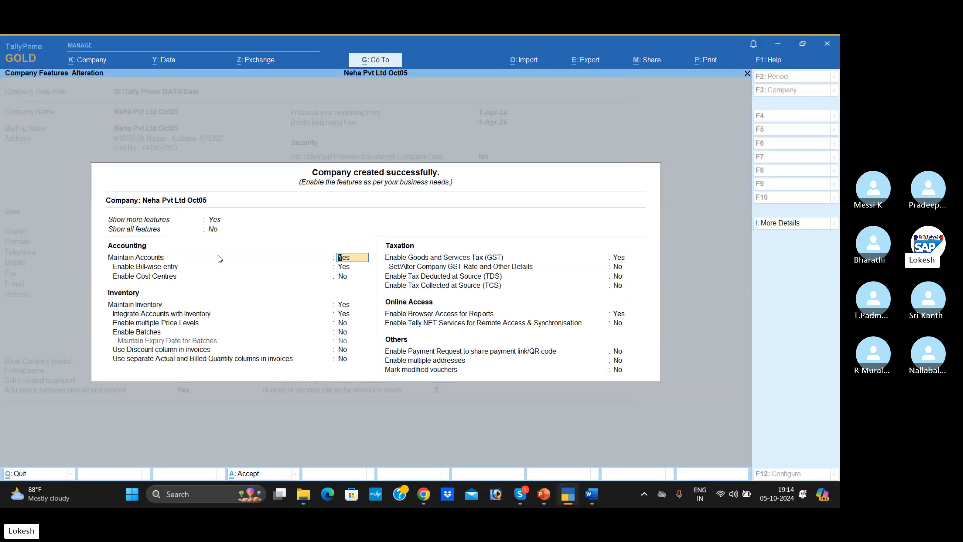
key("Up")
type("y")
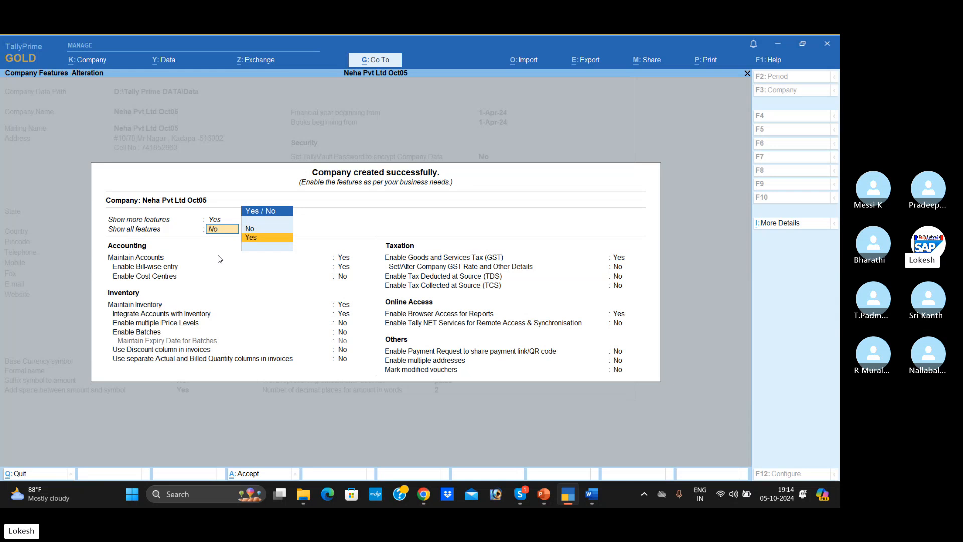
key("Return")
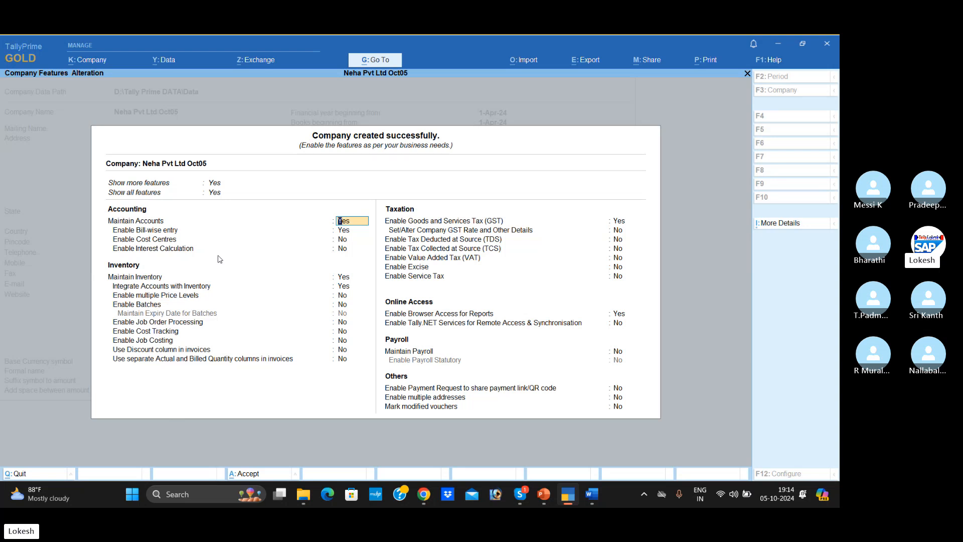
- Keep Maintain Accounts on, and set Enable Bill-wise entry and Maintain Inventory to No
key("Return")
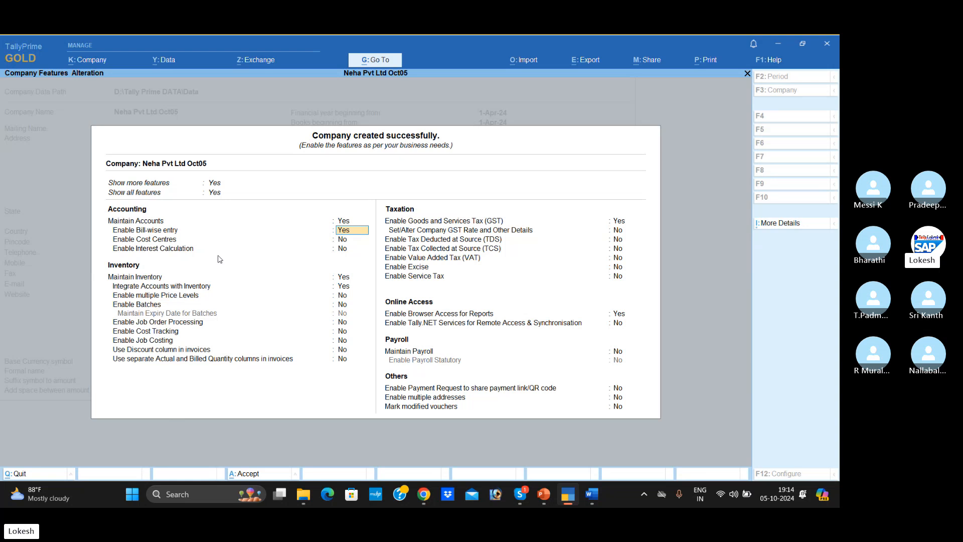
type("n")
key("Return")
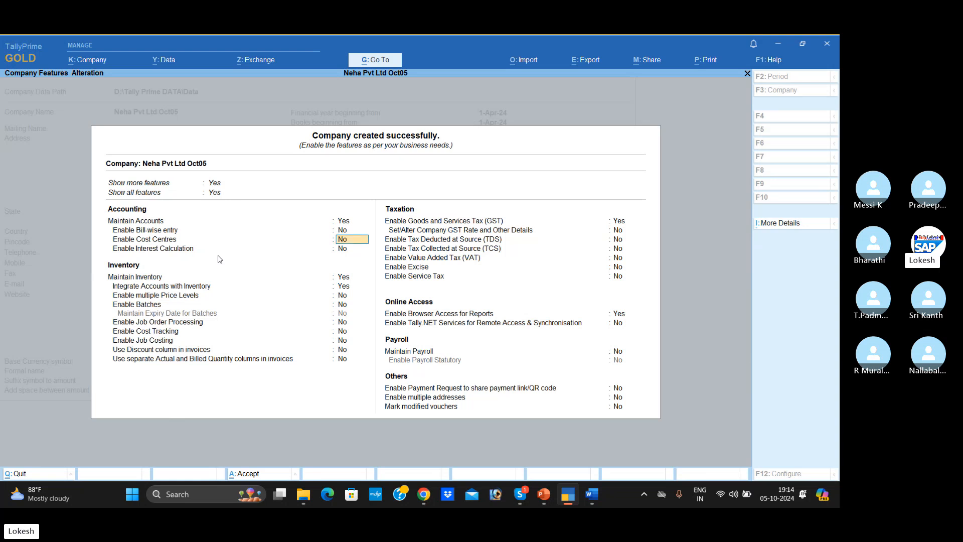
key("Return")
key("Return")
type("n")
key("Return")
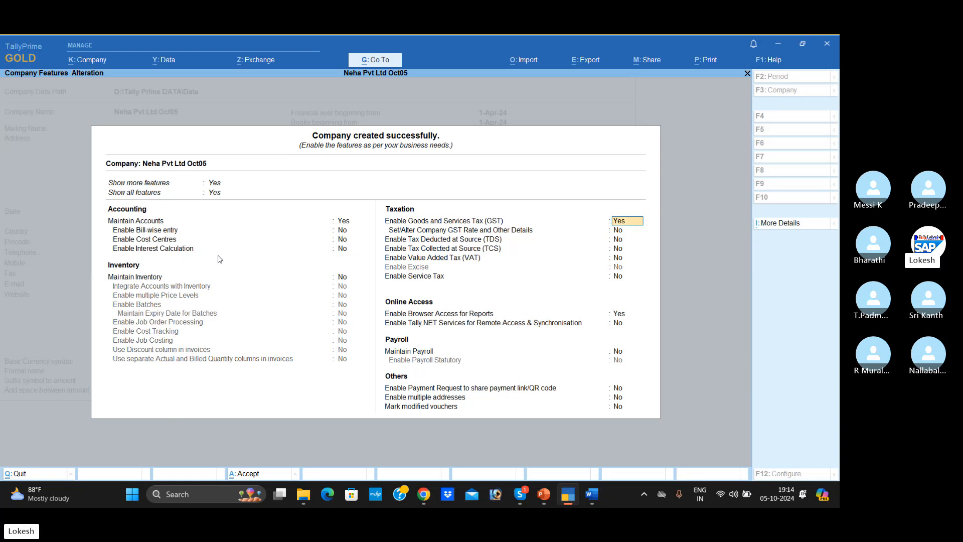
- Set Enable Goods and Services Tax (GST) to No, leaving the other taxation features off
type("n")
key("Return")
key("Return")
- Set Enable Browser Access for Reports to No and accept the company features
key("Return")
key("Return")
key("Return")
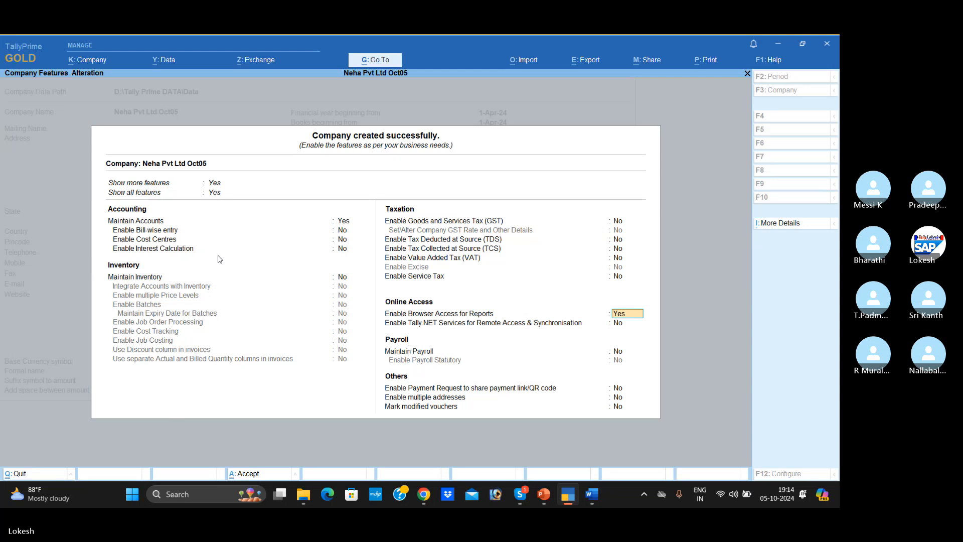
type("n")
key("Return")
key("Return")
key("Return")
key("Return")
key("Return")
key("Return")
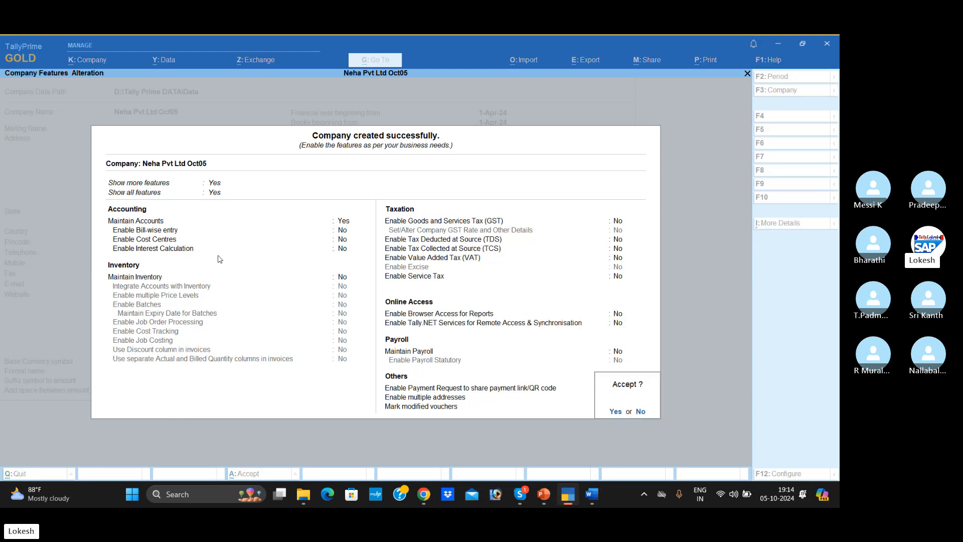
key("Return")
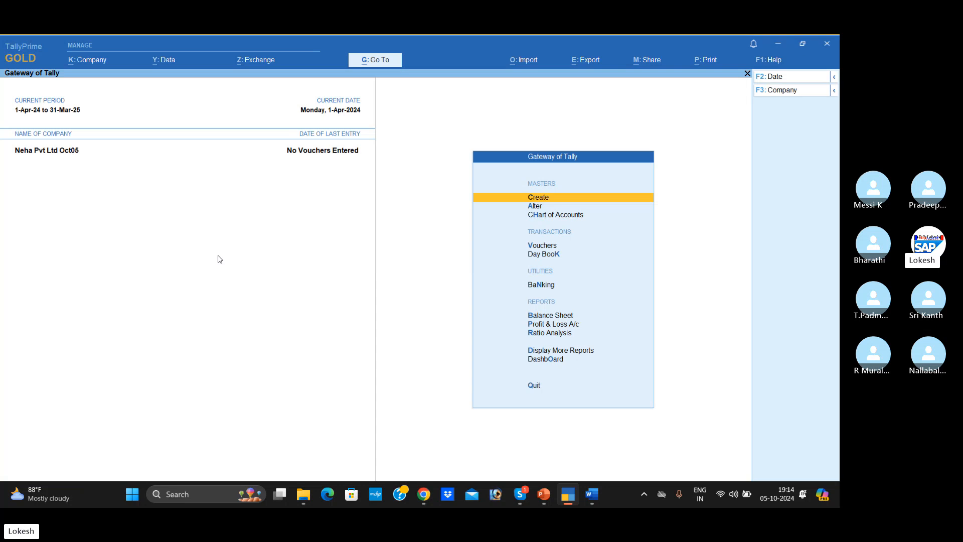
- Switch to the Skype call window of the TALLY PRIME batch
key("alt+Tab")
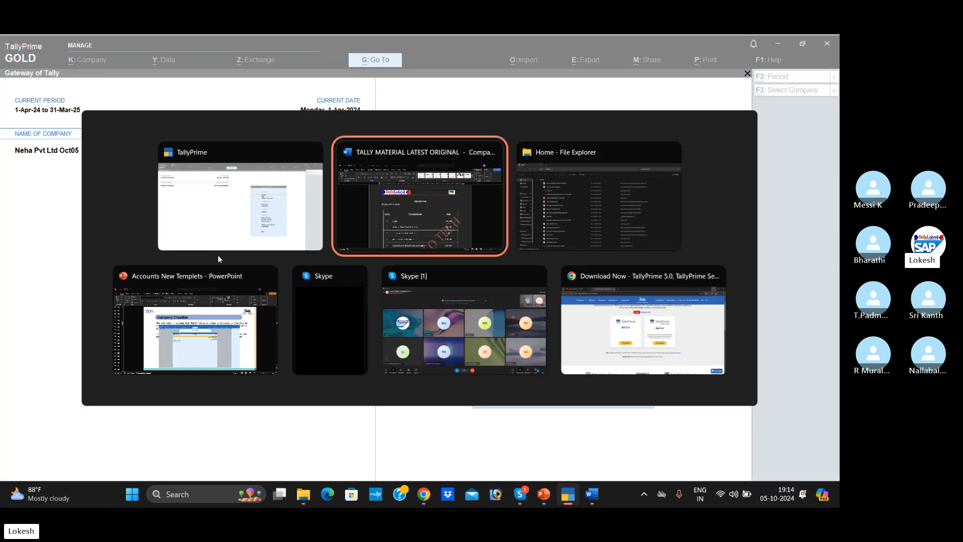
key("Tab")
key("Tab")
key("Tab")
key("Tab")
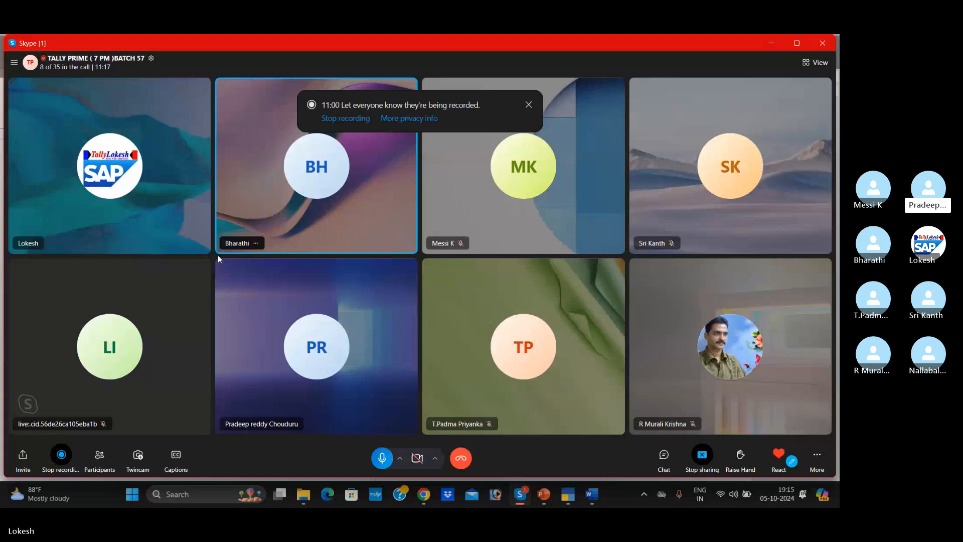
- Switch back to TallyPrime and open the list of groups for master alteration
key("alt+Tab")
key("Down")
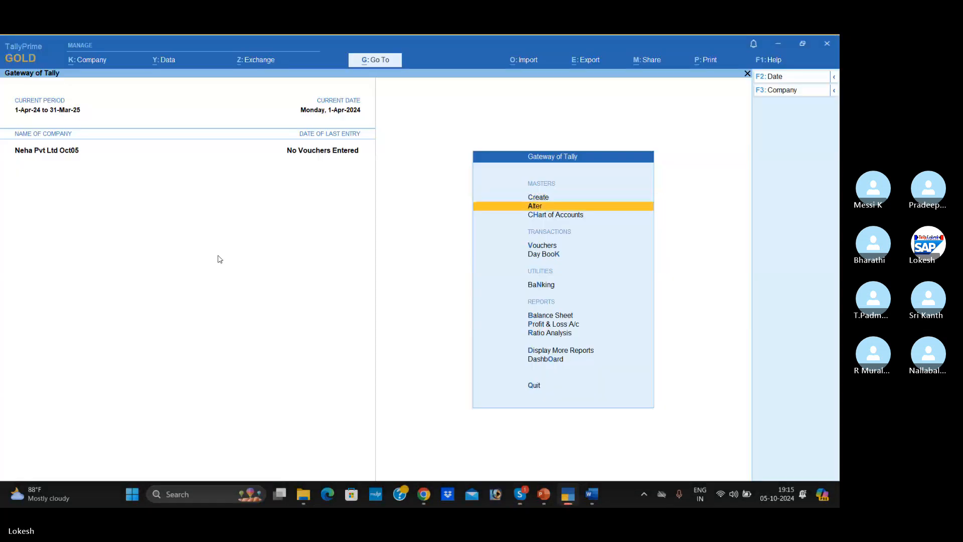
key("Return")
key("Return")
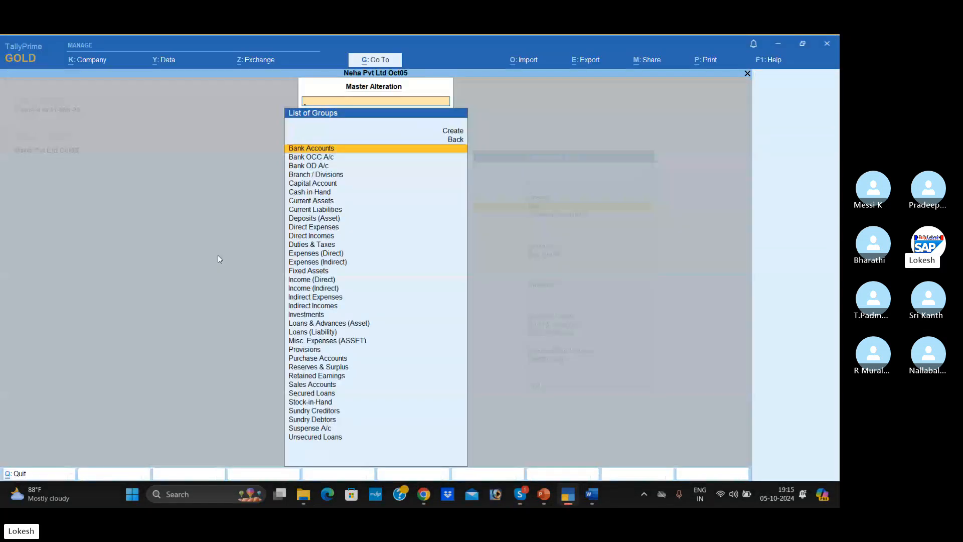
- Review the list of existing ledgers available for master alteration, returning to the list of masters
key("Escape")
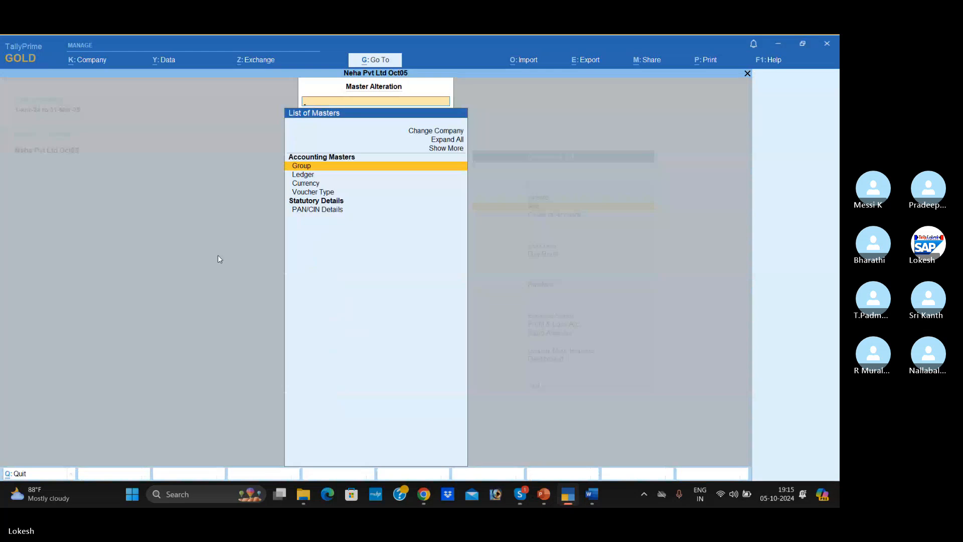
key("Down")
key("Return")
key("Down")
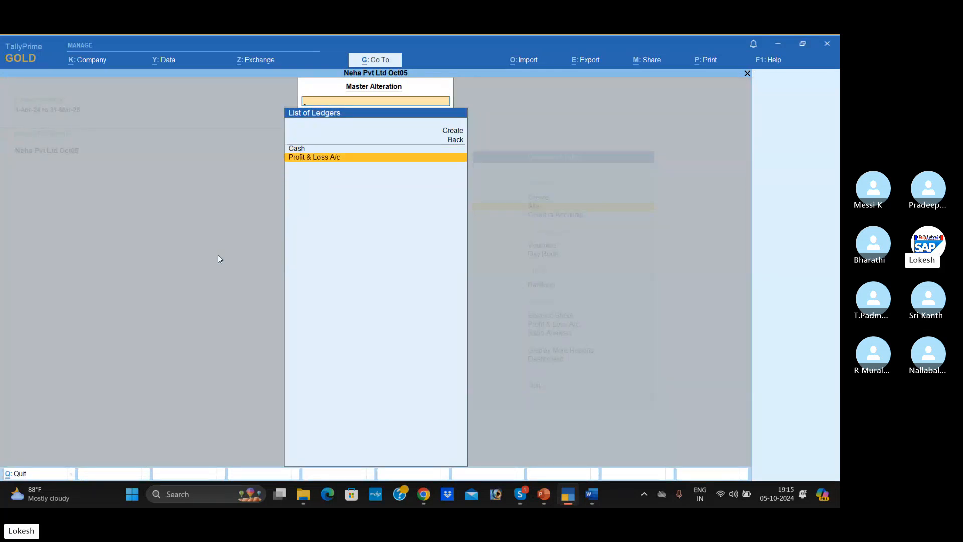
key("Up")
key("Escape")
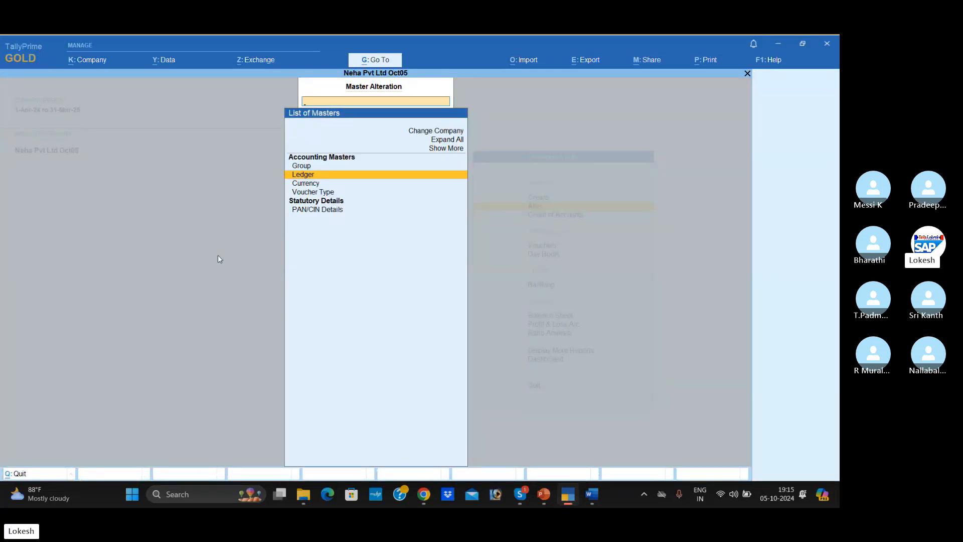
- Show the voucher types for alteration including the inactive ones, and return to the Gateway of Tally
key("Down")
key("Down")
key("Return")
key("Up")
key("Up")
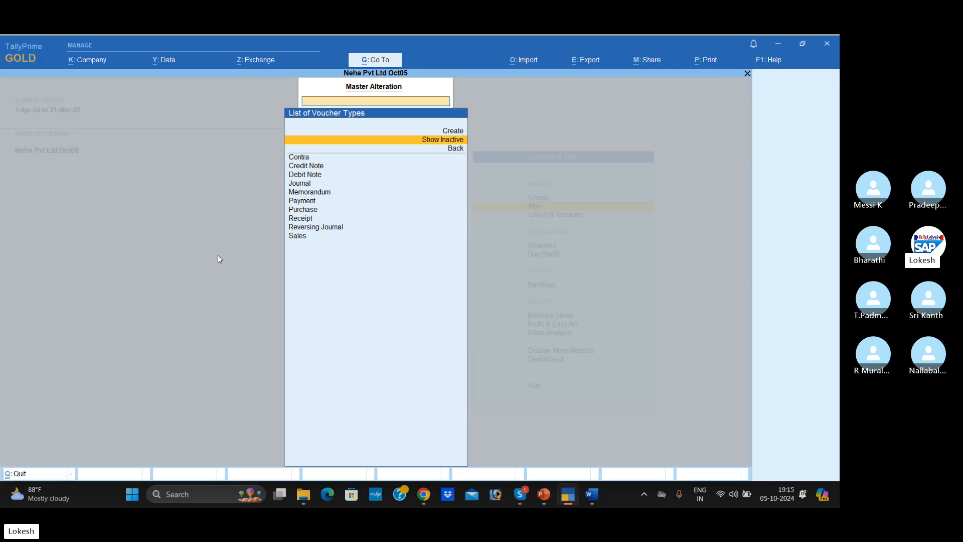
key("Return")
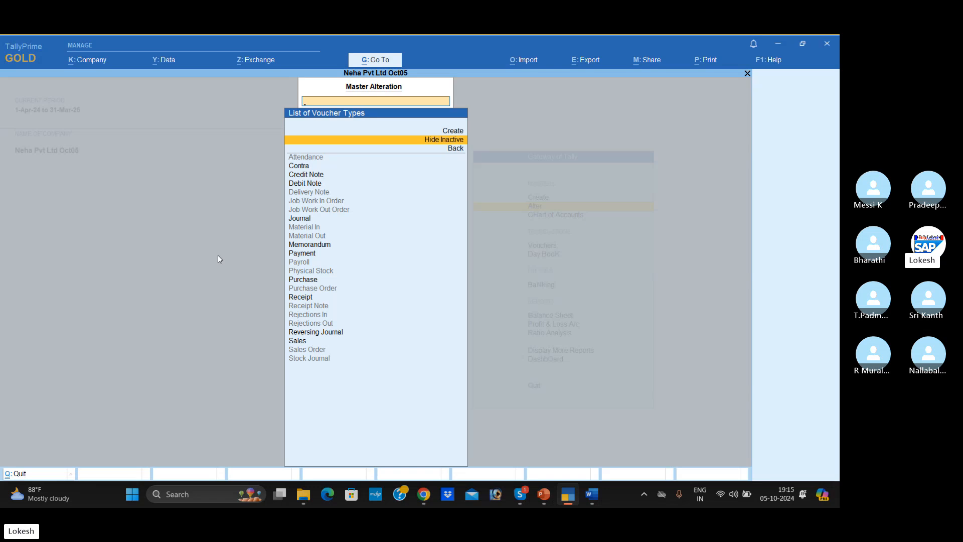
key("Escape")
key("Escape")
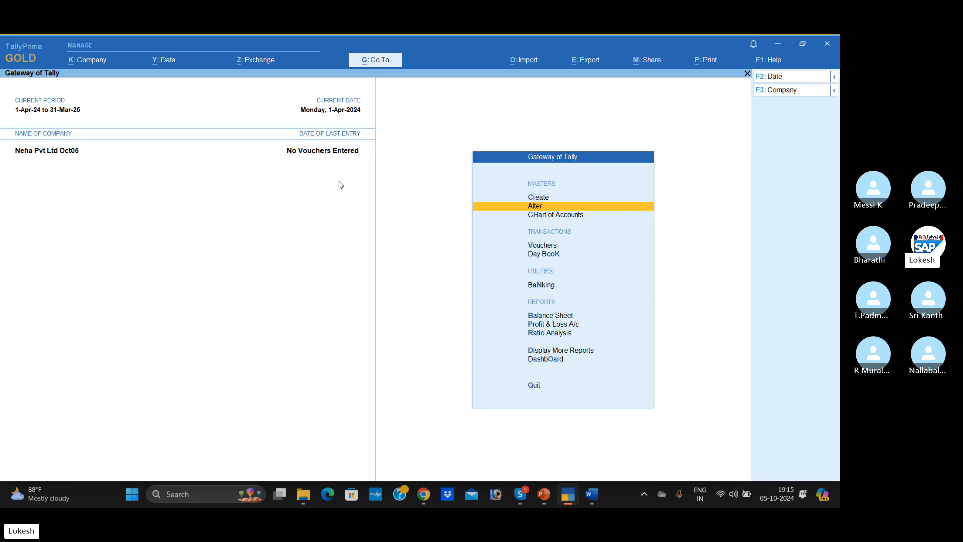
- Open a blank ledger creation form from the master creation list
key("Up")
key("Return")
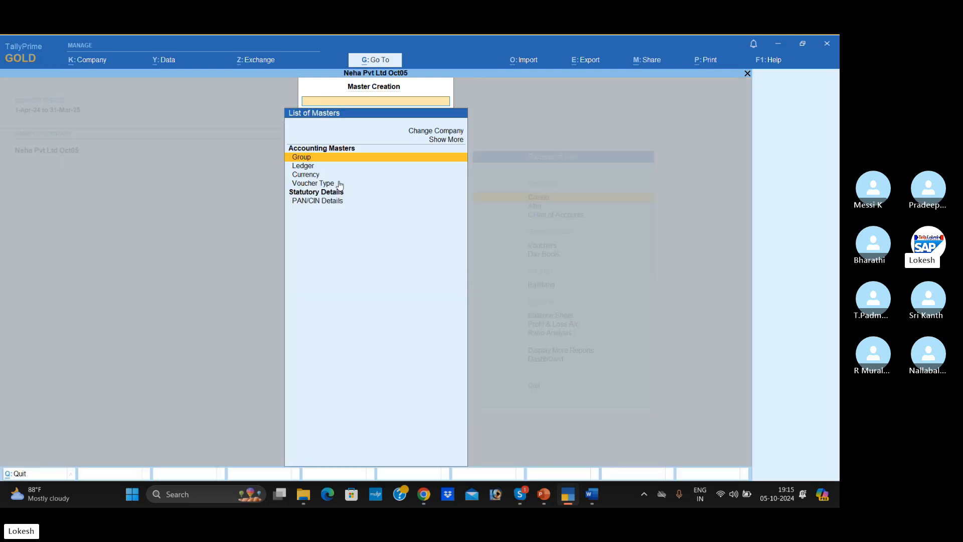
key("Down")
key("Return")
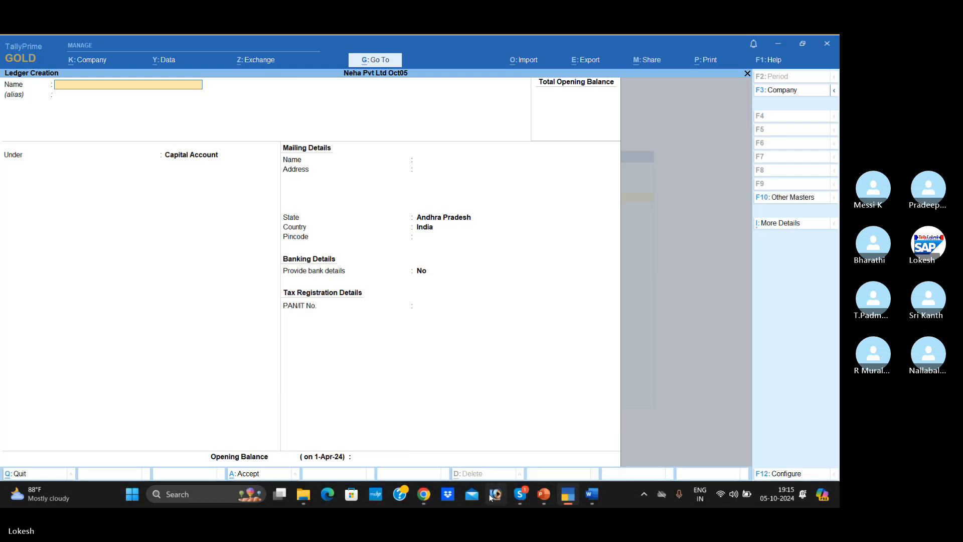
- Switch to the Word document to check the Problem-1 transaction table, and return to TallyPrime
left_click(592, 494)
scroll(302, 184, "down", 4)
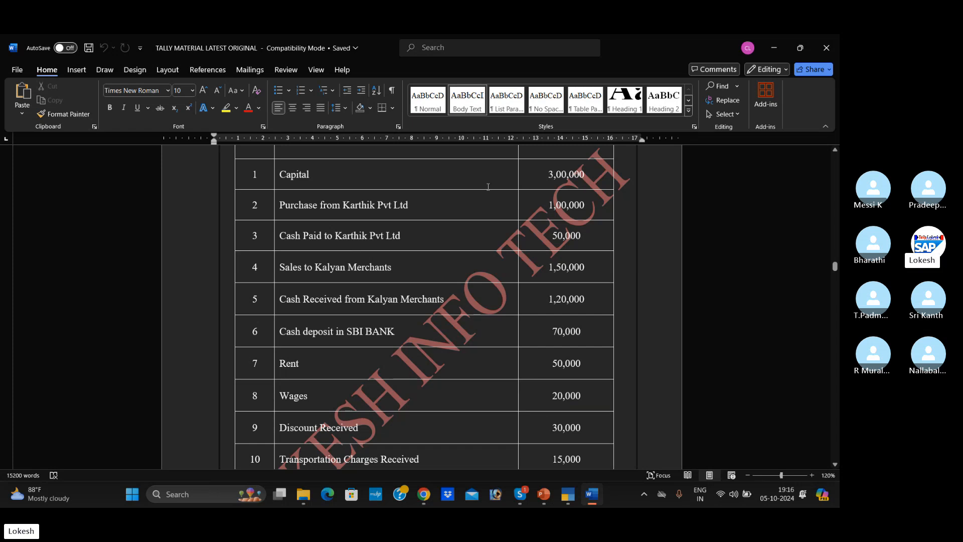
key("alt+Tab")
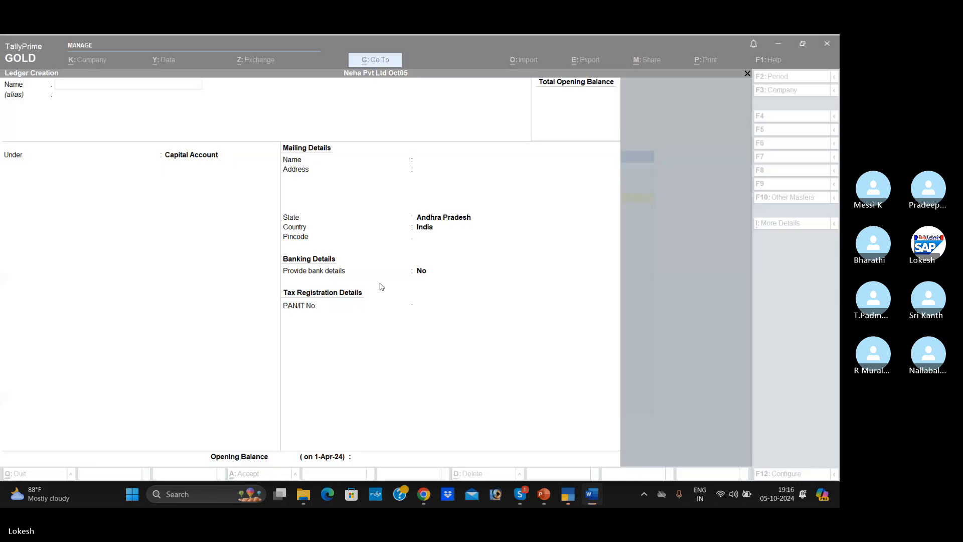
- Name the new ledger Capital and place it under the Capital Account group
type("Capital")
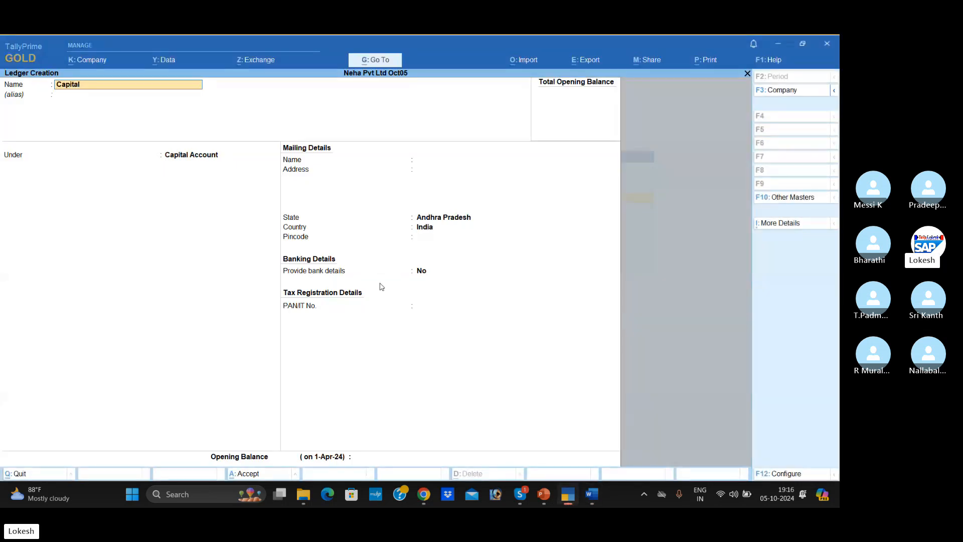
key("Return")
key("Return")
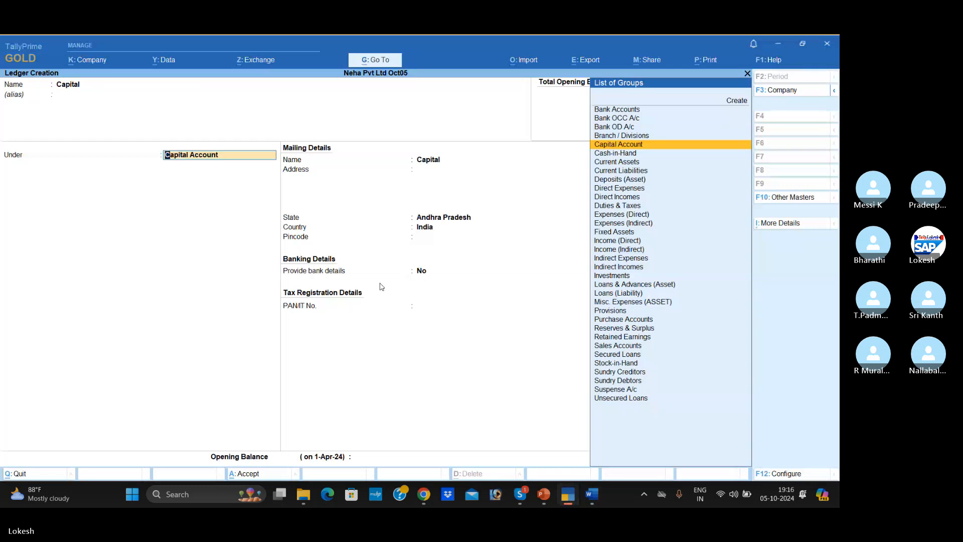
key("Down")
key("Down")
key("Down")
key("Down")
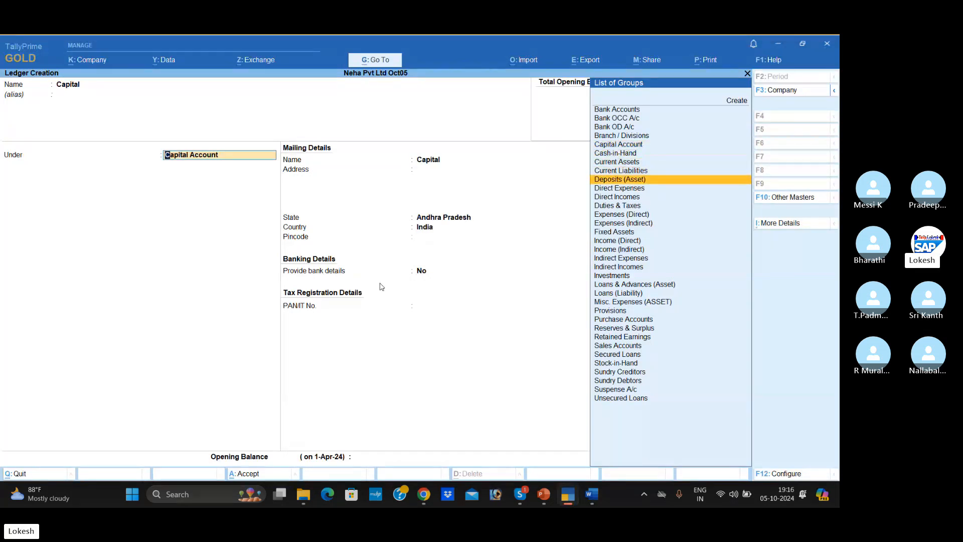
type("cap")
key("Return")
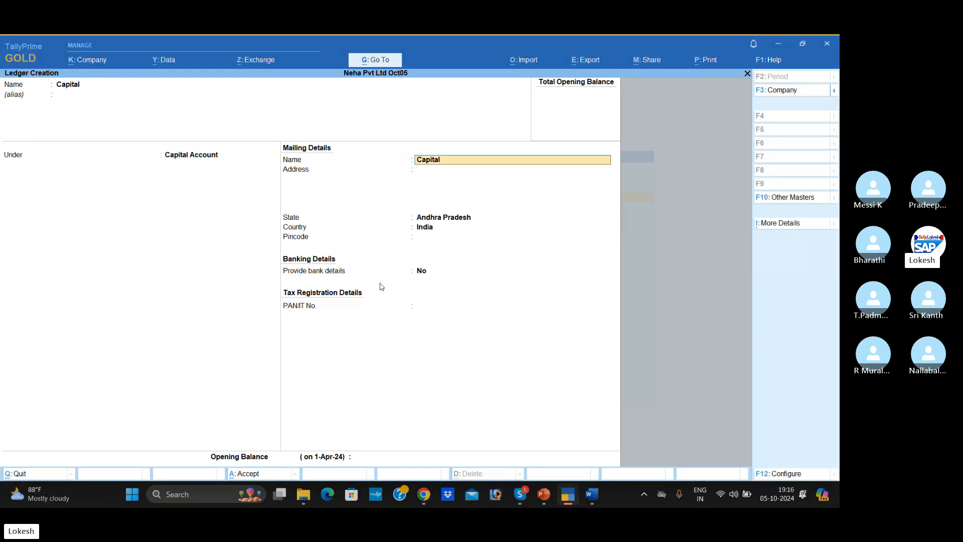
- Keep the Capital ledger's default mailing, banking and tax details, leave the opening balance empty, and accept the ledger
key("Return")
key("Return")
key("Return")
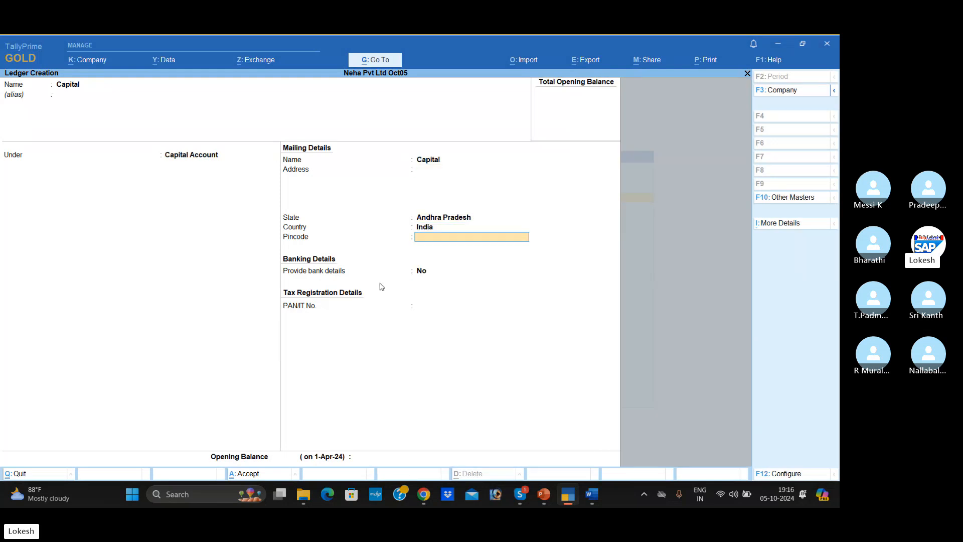
key("Return")
key("Return")
key("Return")
key("Return")
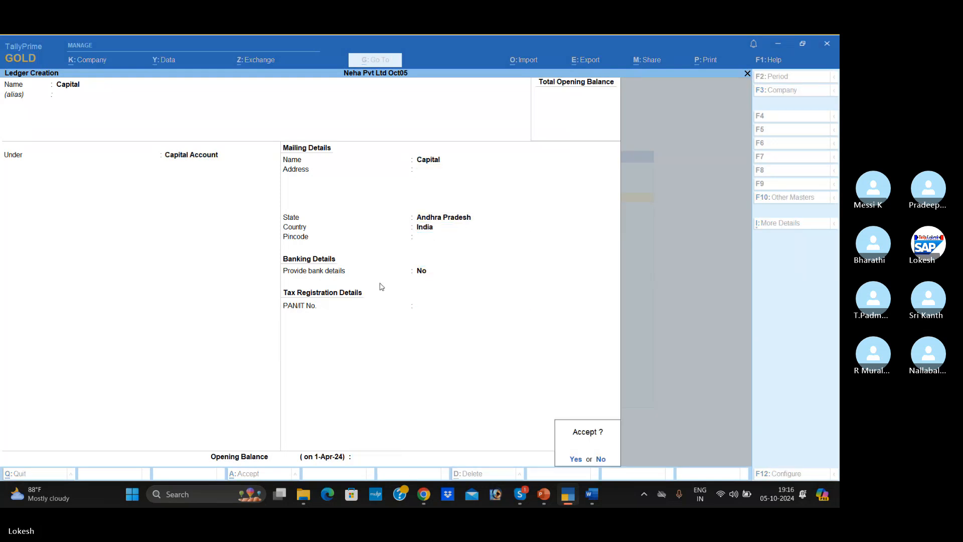
key("Return")
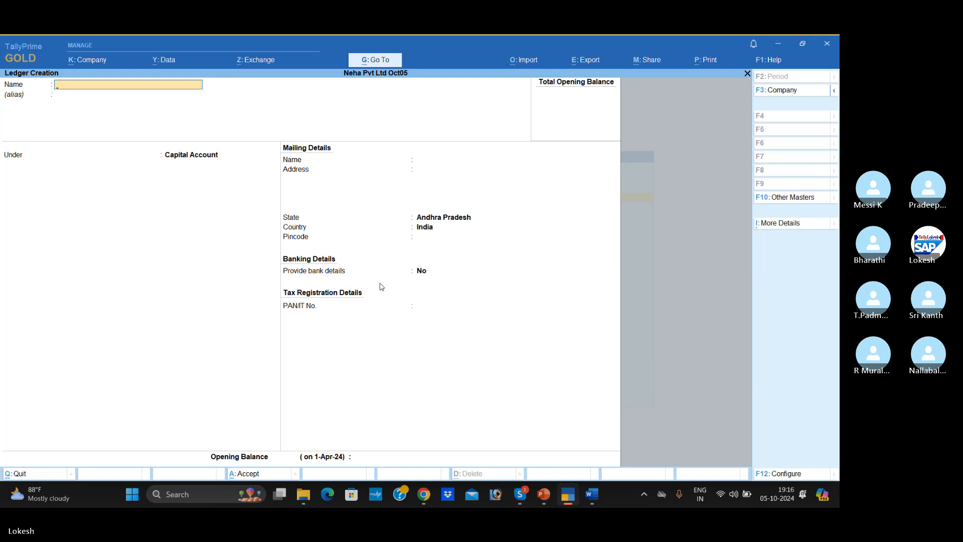
- Check the purchase transaction in the Word document and create a Purchase ledger under Purchase Accounts in TallyPrime, without bank details
key("alt+Tab")
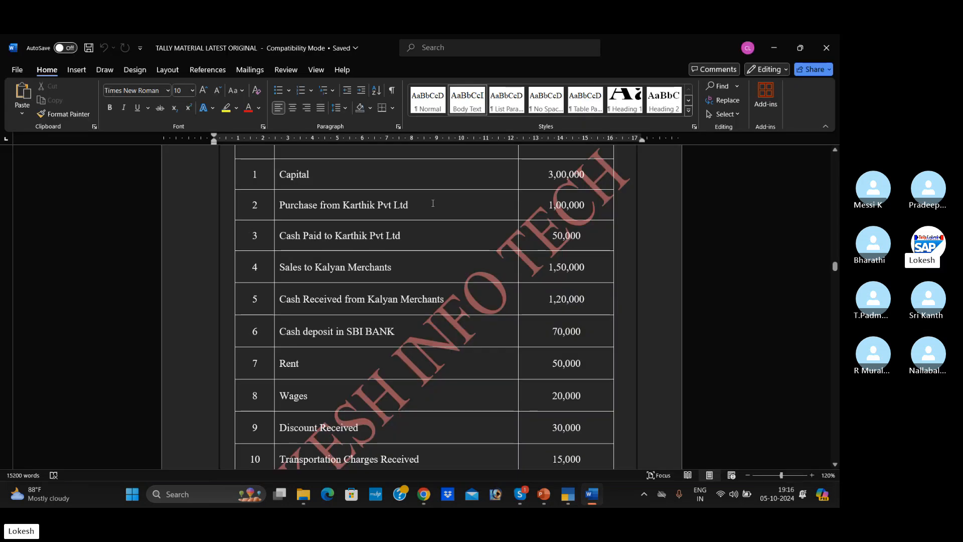
key("alt+Tab")
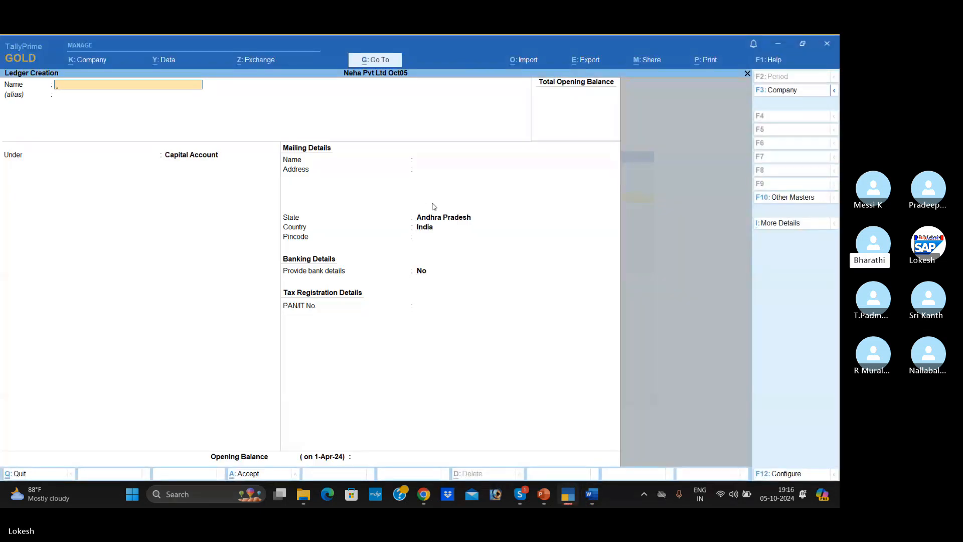
type("Pu")
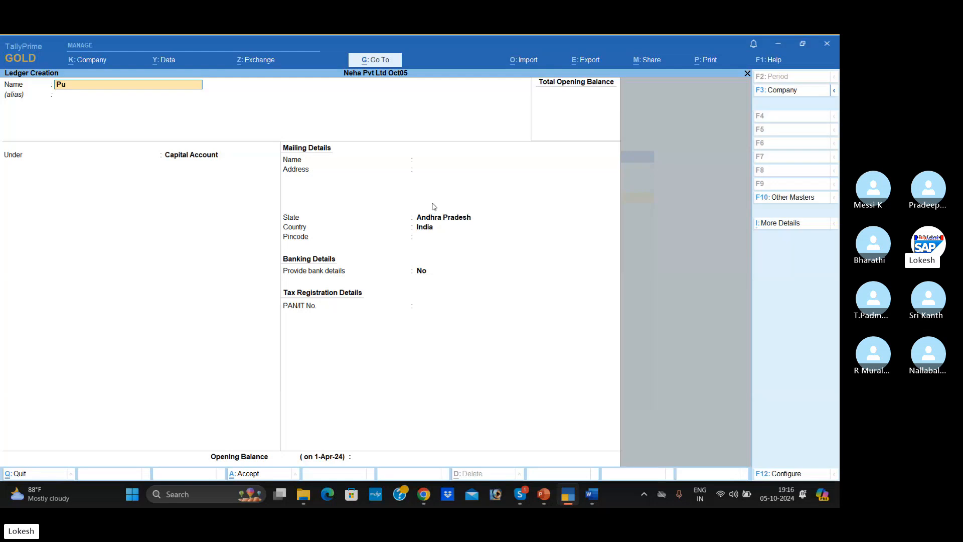
type("rchase")
key("Return")
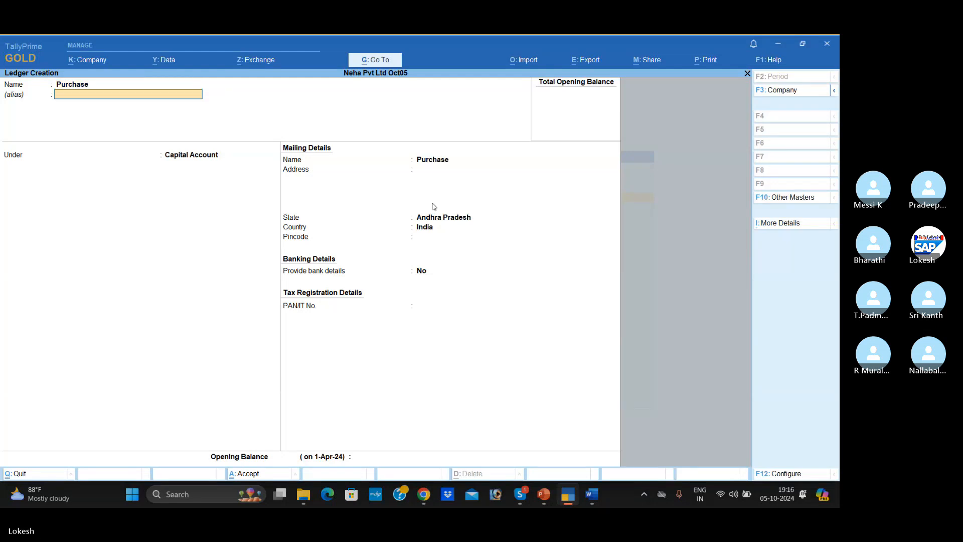
key("Return")
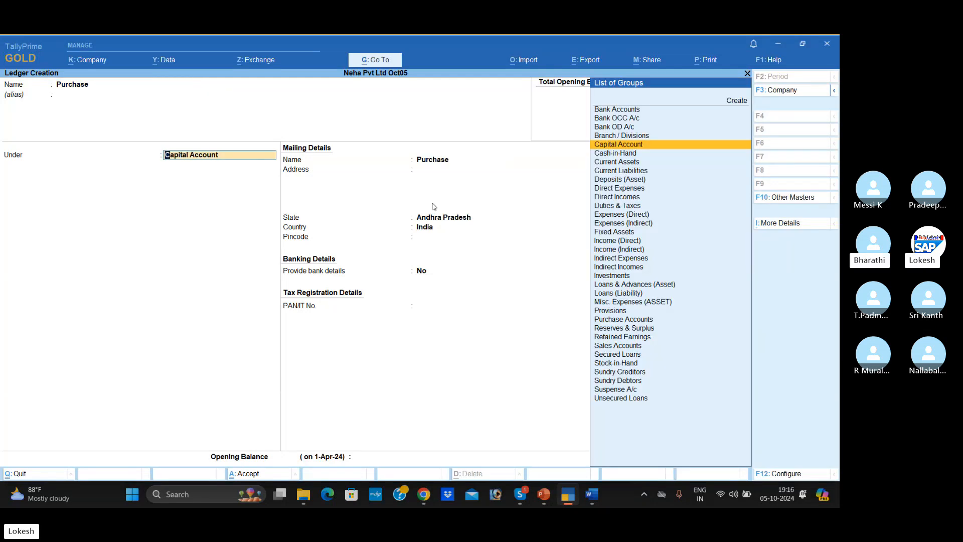
type("Pur")
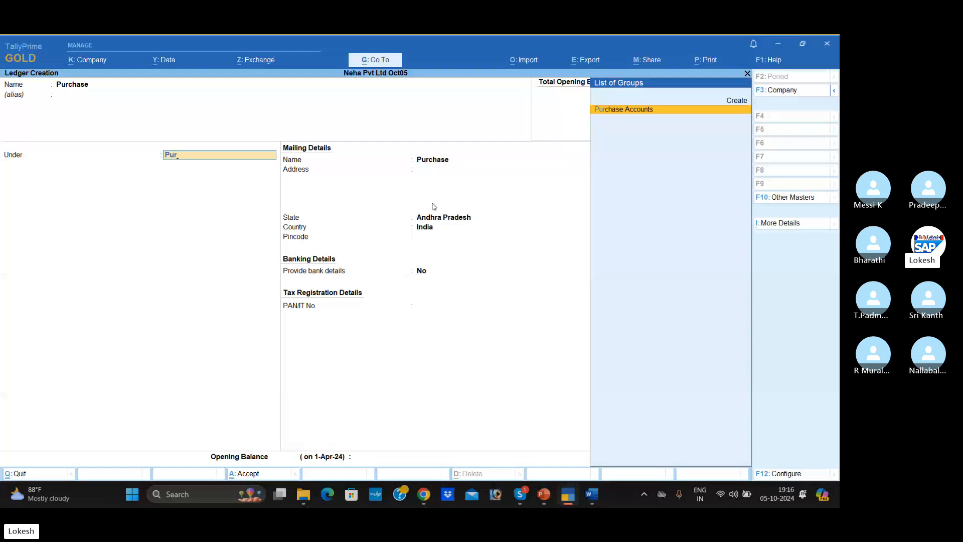
key("Return")
key("Return")
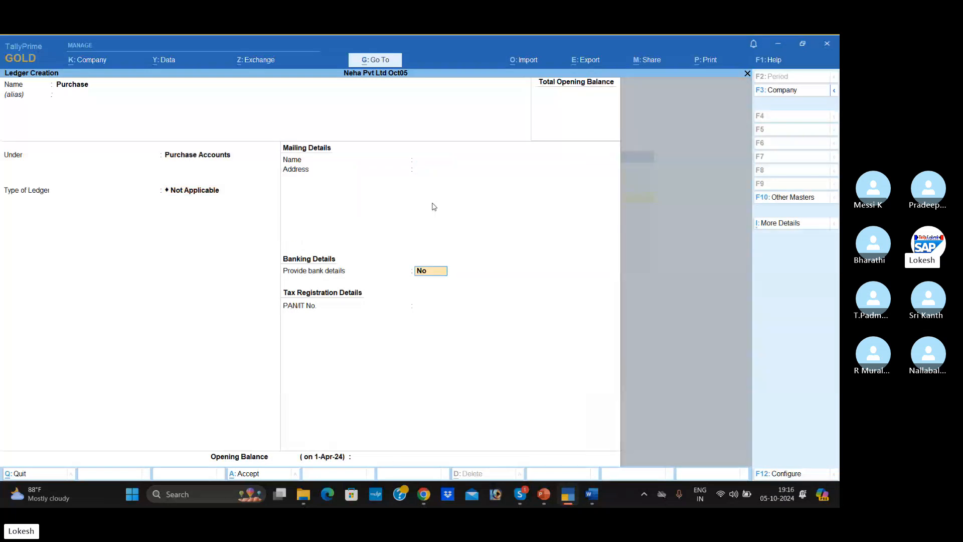
key("Return")
- Name the next ledger Karthik Pvt Ltd and place it under the Sundry Creditors group
key("Return")
key("Return")
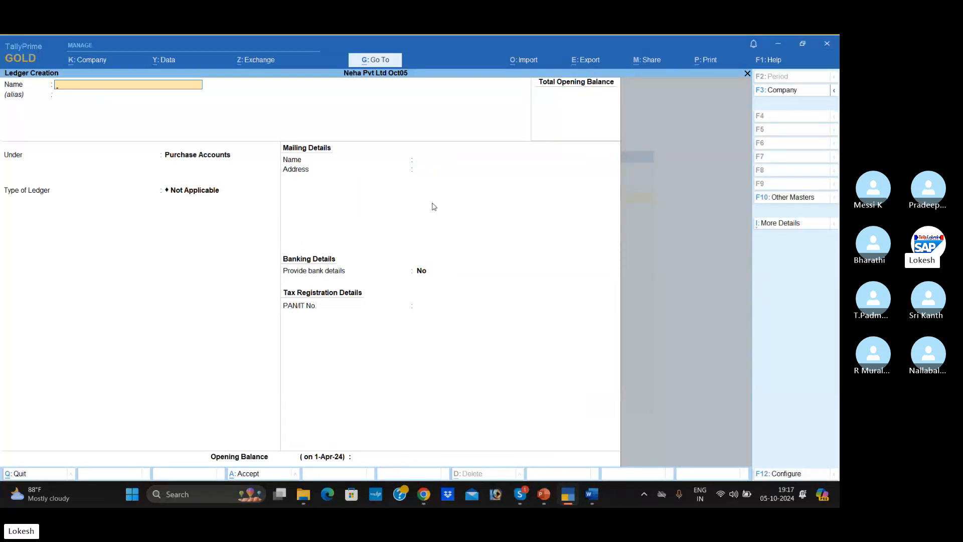
type("Karthik Pvt Ltd")
key("Return")
key("Return")
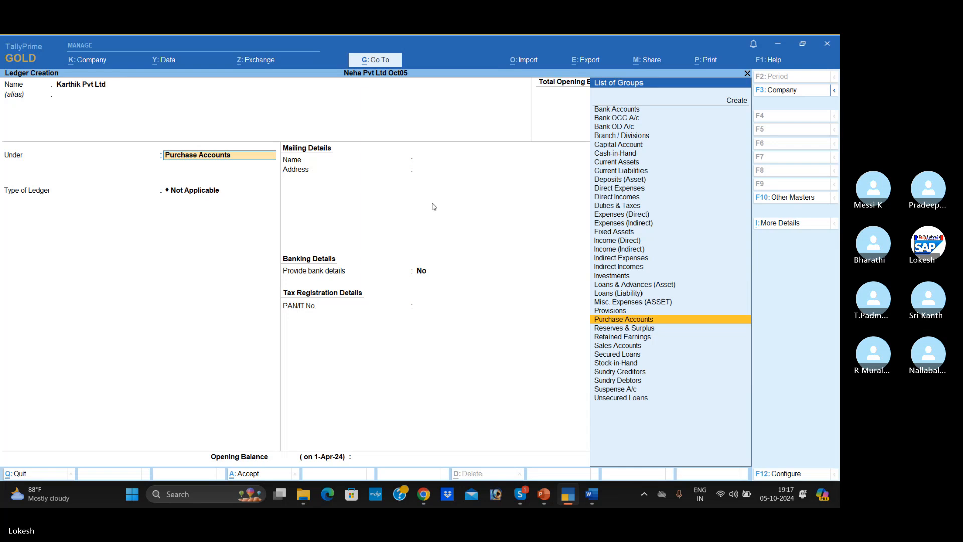
type("Sundr")
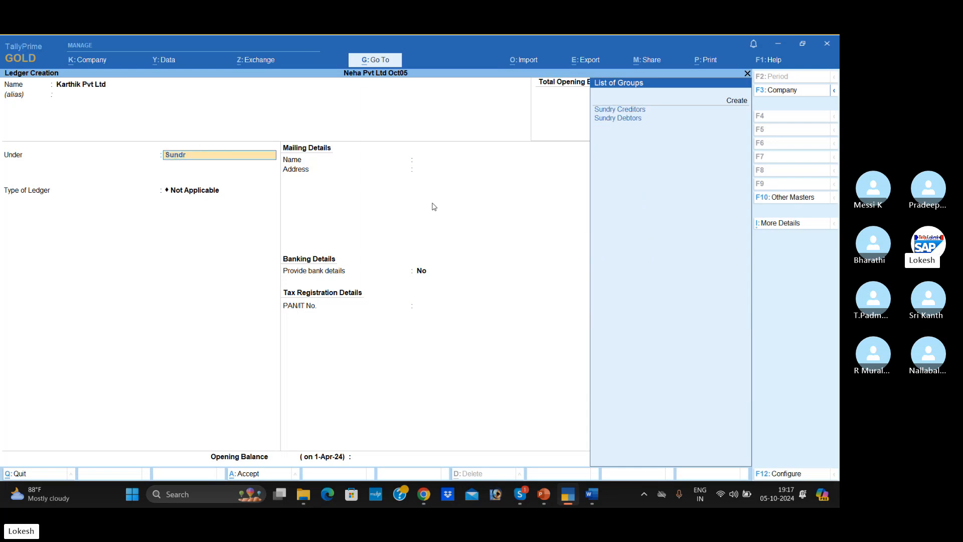
key("Return")
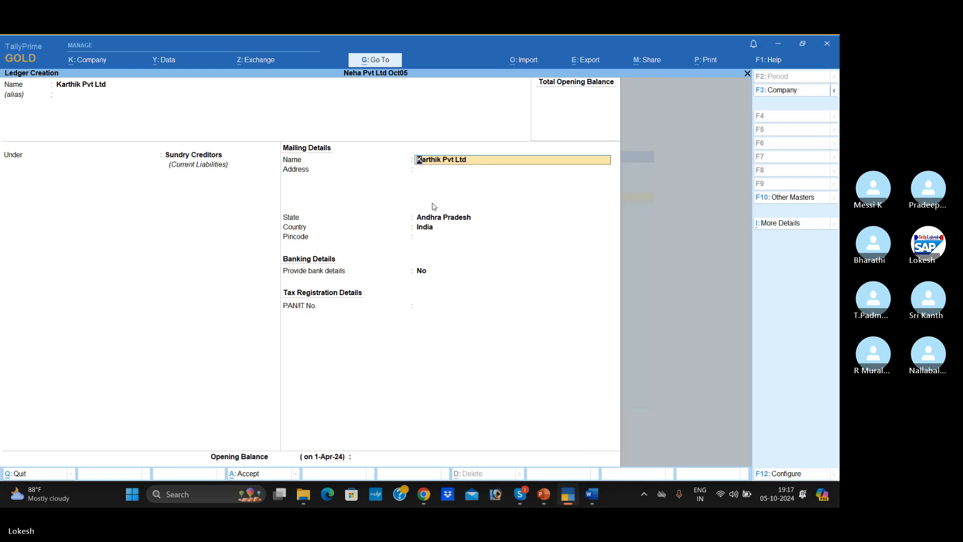
- Enter the creditor's mailing address, keep the state as Andhra Pradesh and the remaining defaults, and accept the ledger
key("Return")
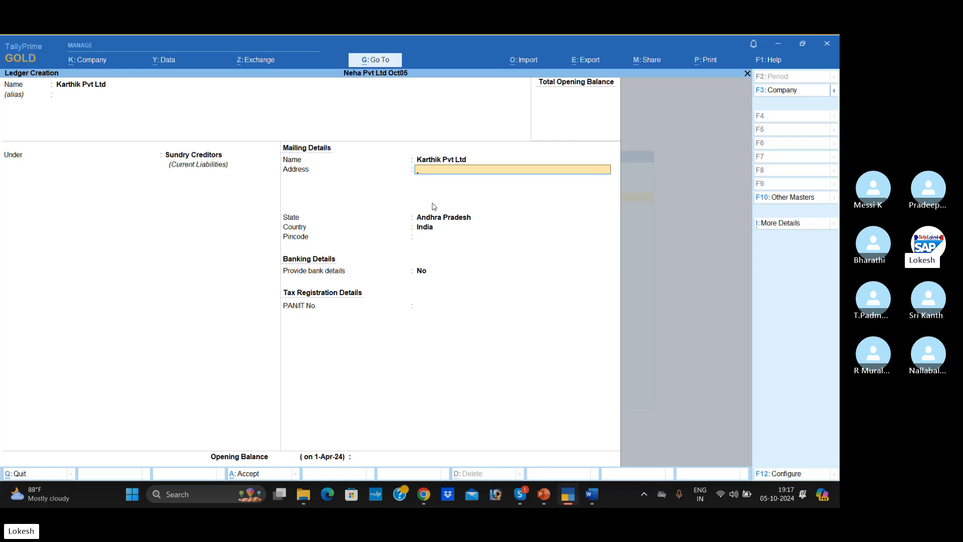
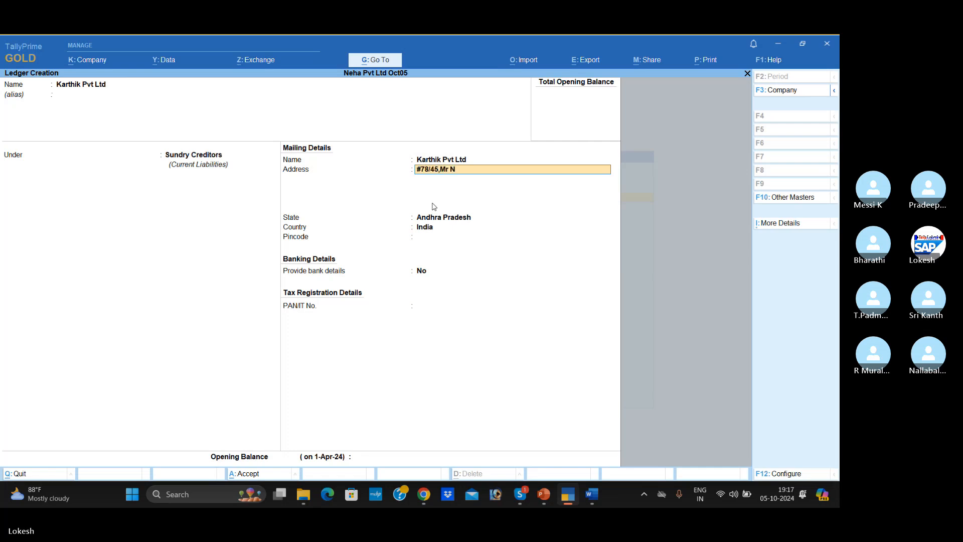
key("Return")
key("Return")
key("Return")
key("Return")
key("Return")
key("Return")
key("Return")
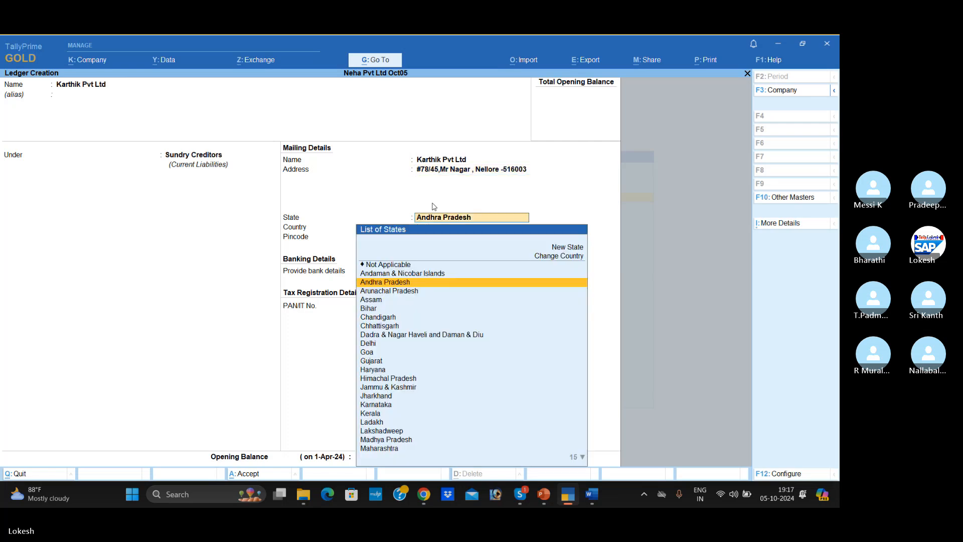
key("Return")
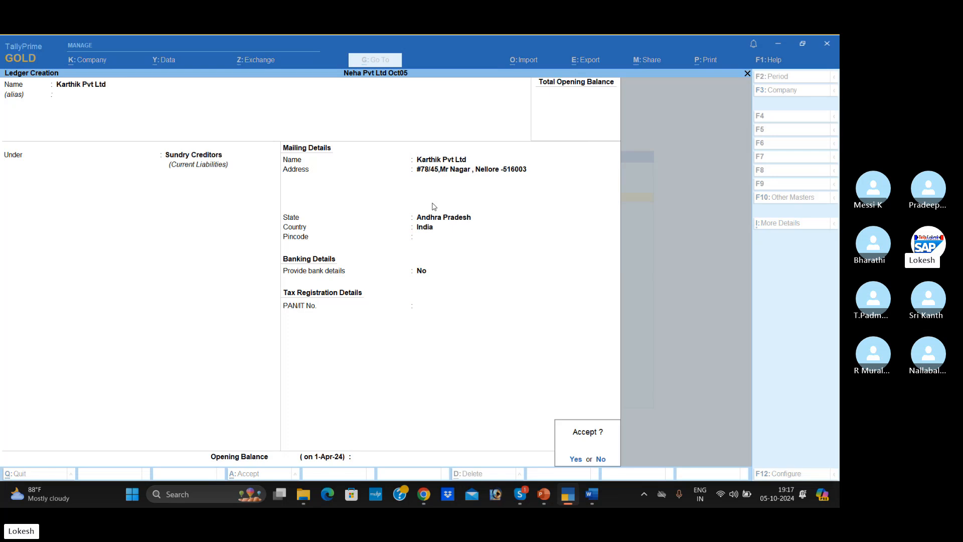
key("Return")
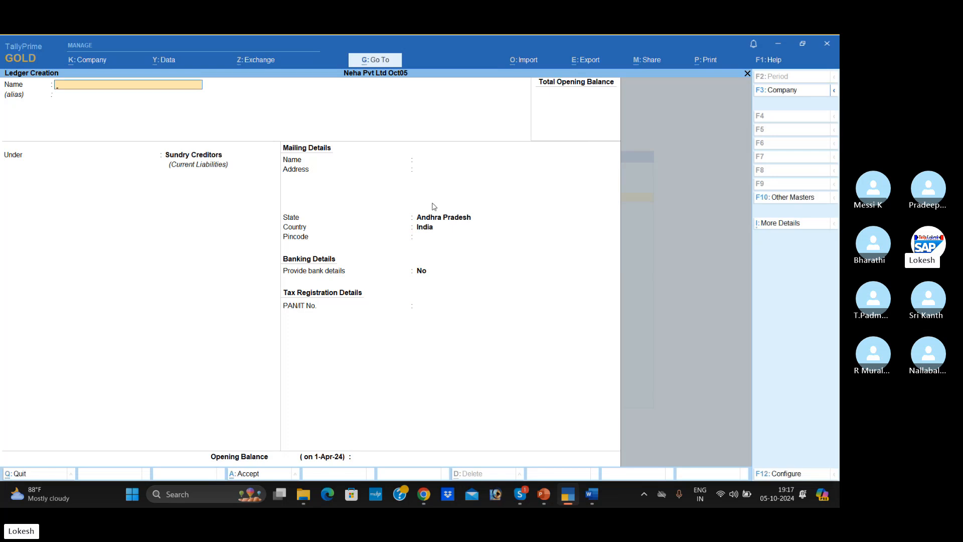
- Check the Sales to Kalyan Merchants transaction in the Word document and return to TallyPrime's ledger creation form
key("alt+Tab")
scroll(281, 211, "down", 2)
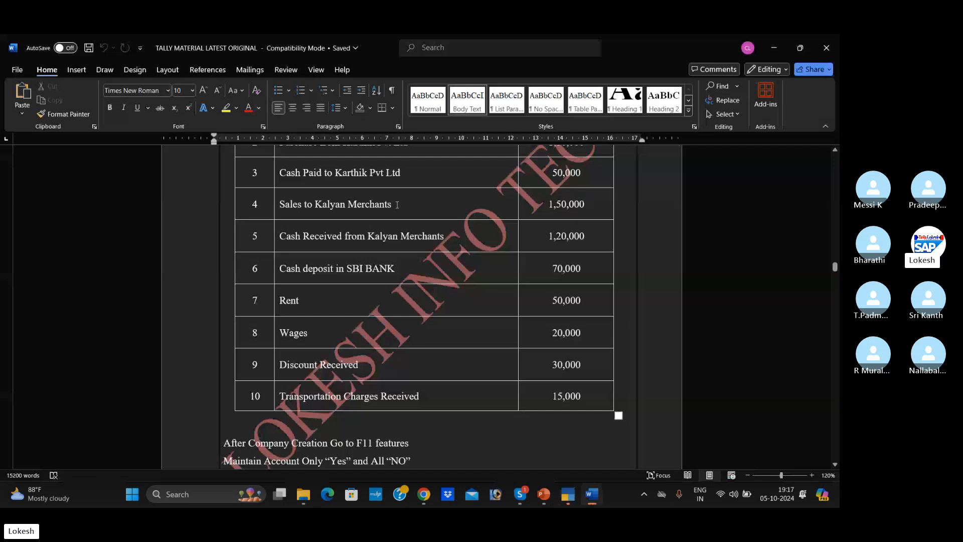
key("alt+Tab")
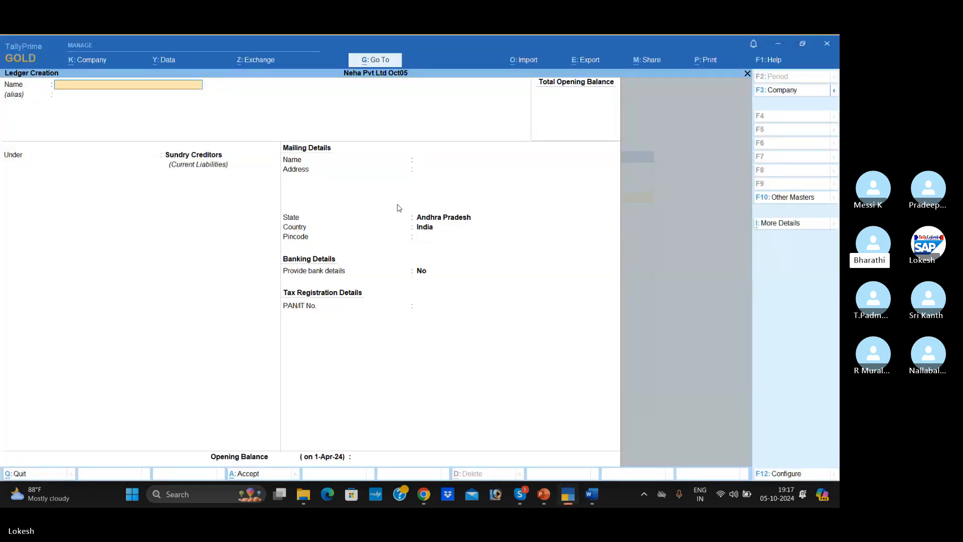
- Create a Sales ledger under the Sales Accounts group, keeping the ledger type Not Applicable and no bank details, and accept it
type("Sales")
key("Return")
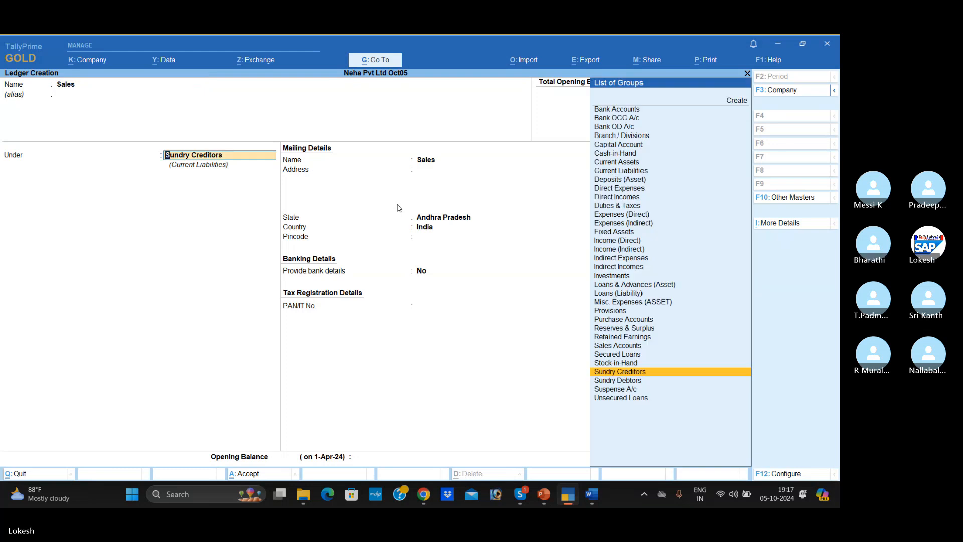
type("sa")
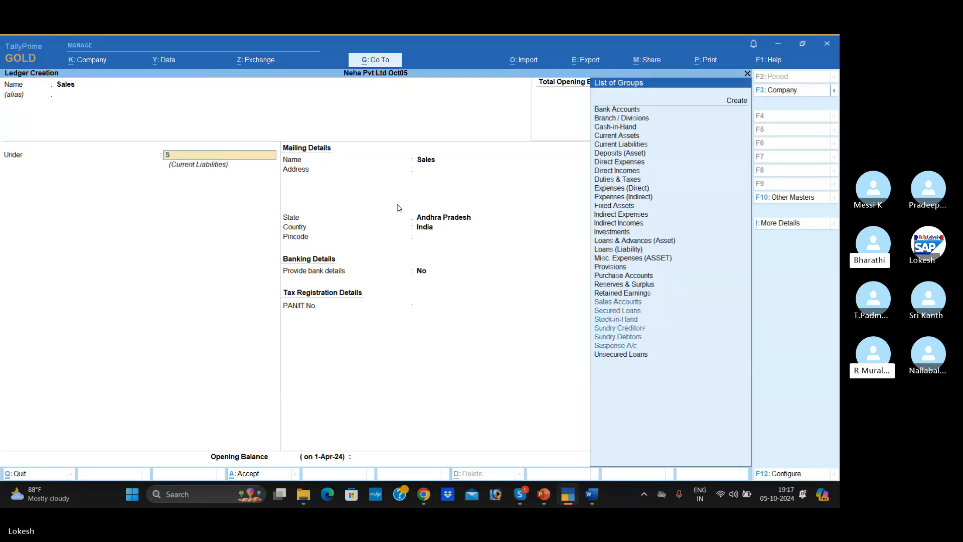
key("Return")
key("Return")
key("Return")
key("Return")
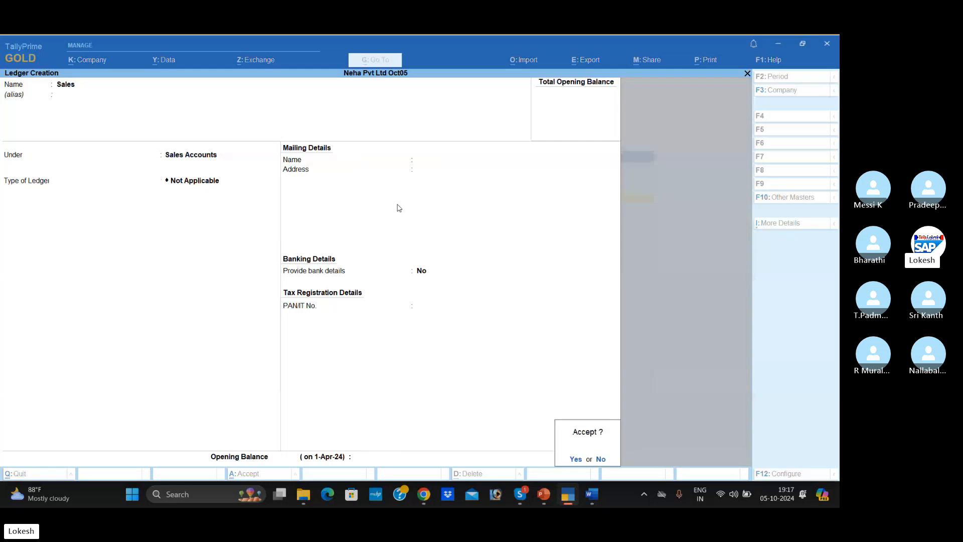
- Check the customer's name in the Word document, then name the next TallyPrime ledger Kalyan Merchants and place it under Sundry Debtors
key("alt+Tab")
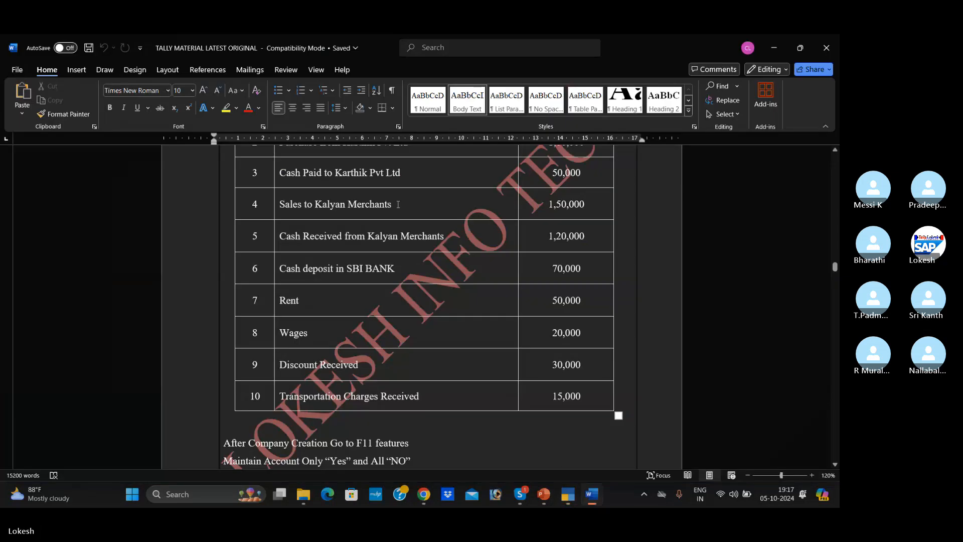
key("alt+Tab")
type("Kalya")
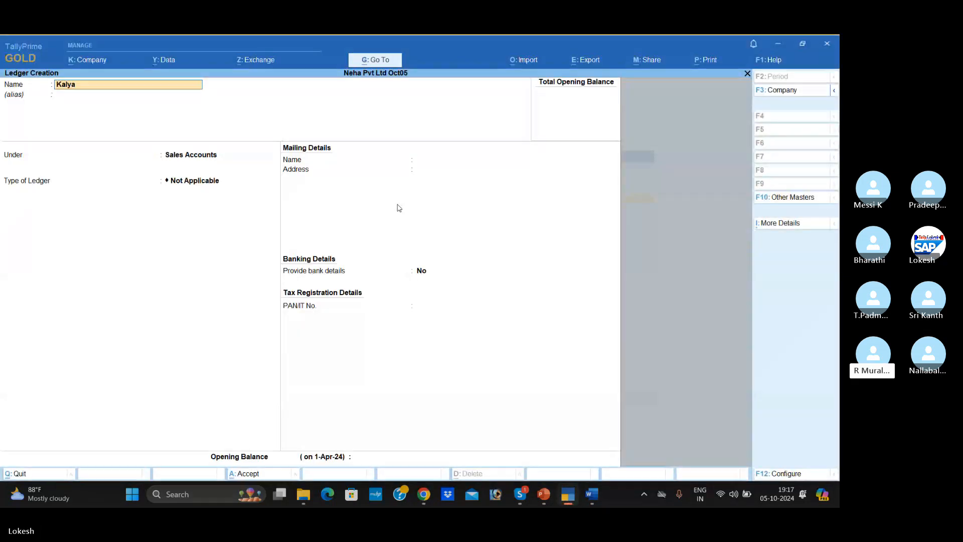
type("n Merchants")
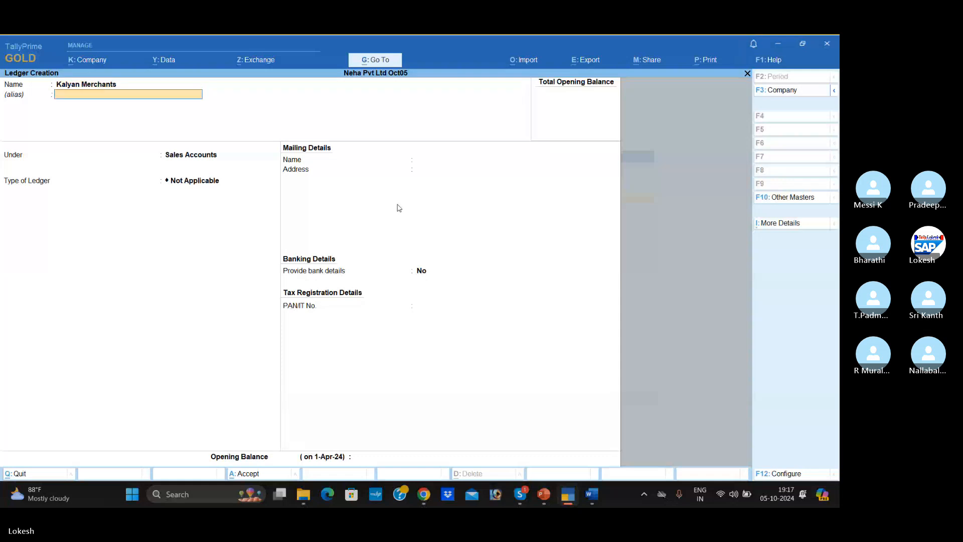
key("Return")
type("Sun")
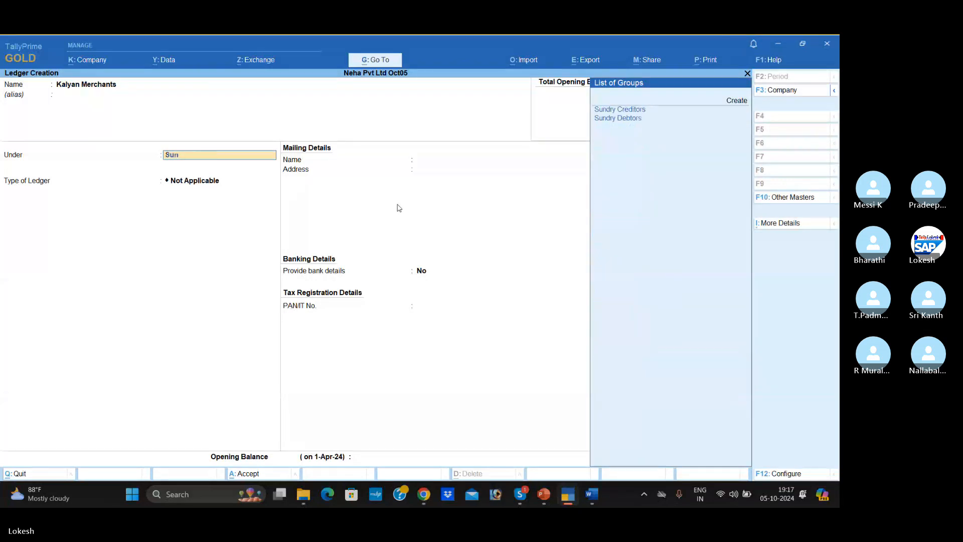
key("Down")
key("Return")
key("Return")
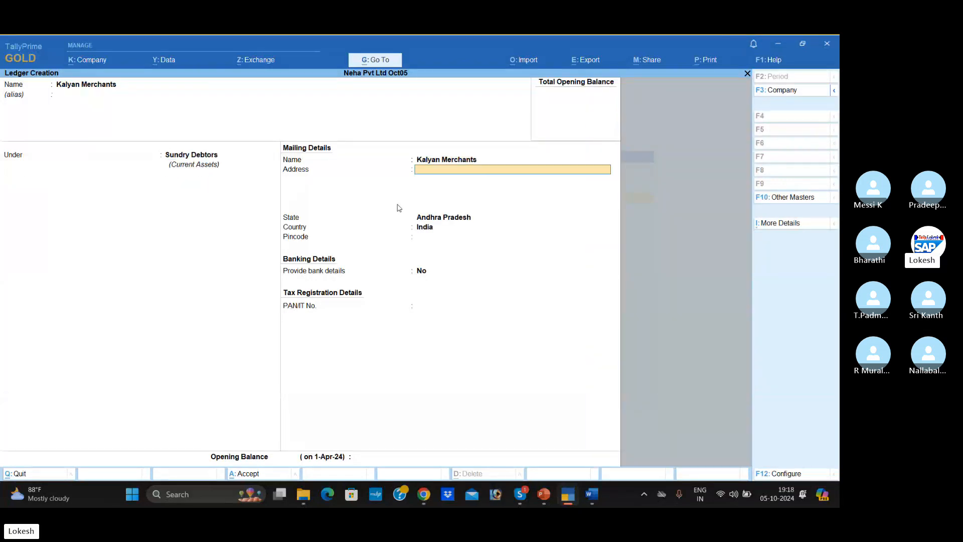
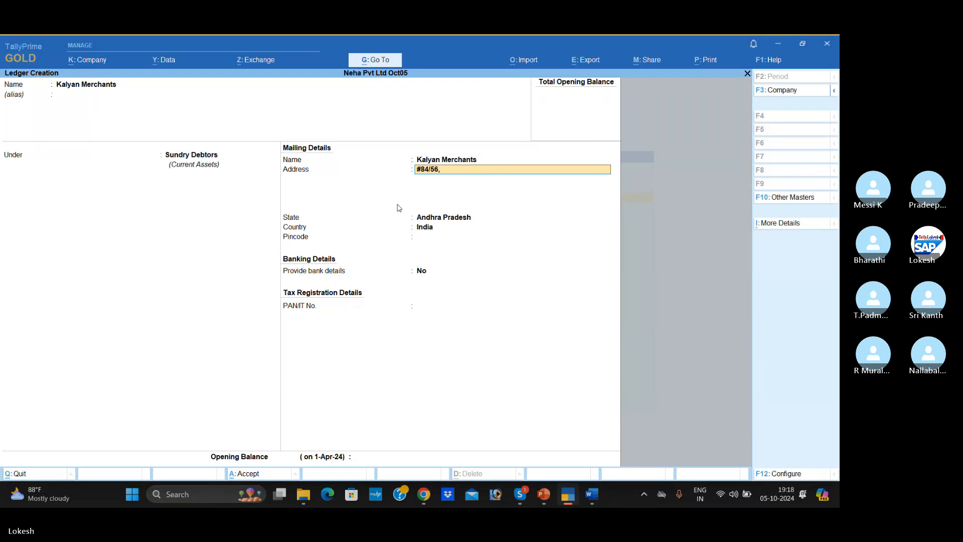
- Keep the state as Andhra Pradesh, the country as India and no bank details, and accept the Kalyan Merchants ledger
key("Return")
key("Return")
key("Return")
key("Return")
key("Return")
key("Return")
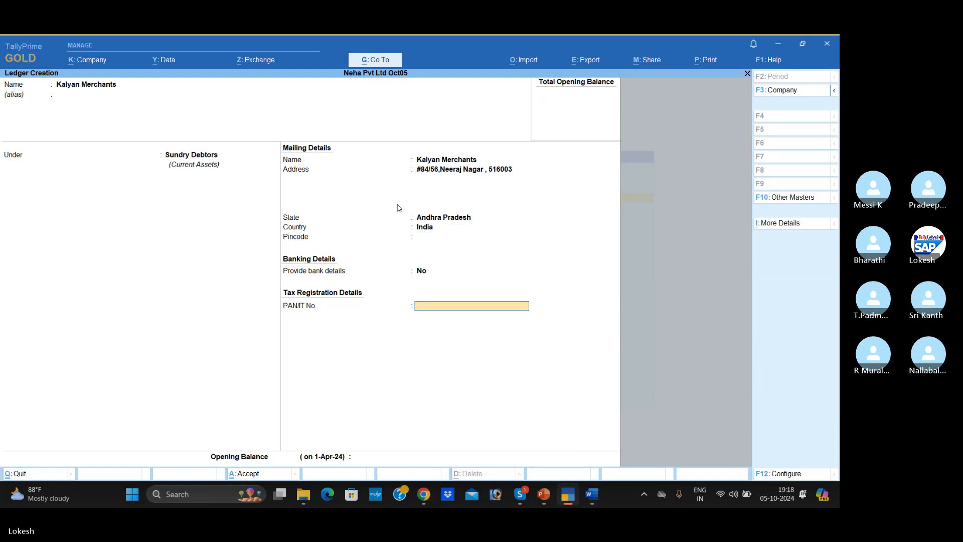
key("Return")
key("Return")
key("Return")
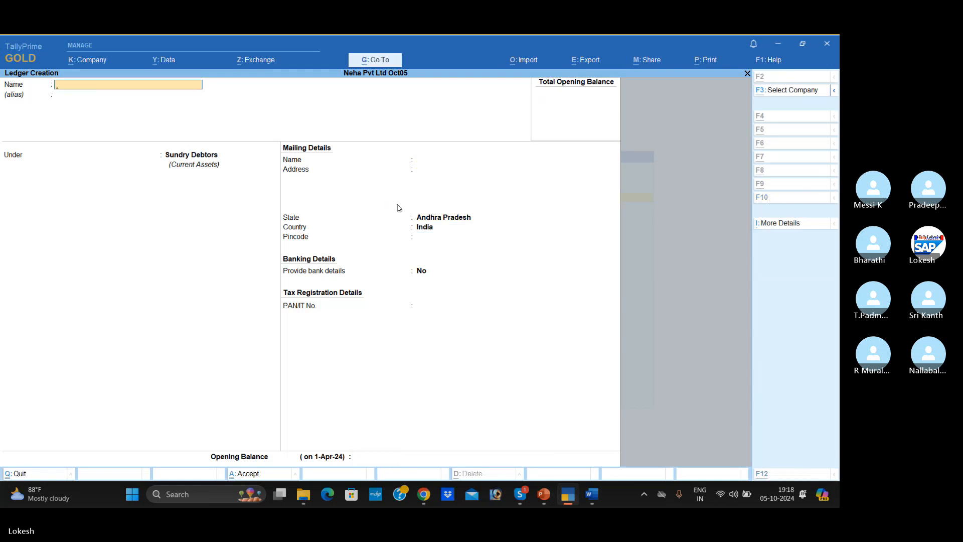
- Check the bank deposit transaction in the Word document, then name the next TallyPrime ledger Sbi Bank and place it under Bank Accounts
key("alt+Tab")
scroll(320, 231, "down", 1)
scroll(319, 232, "down", 3)
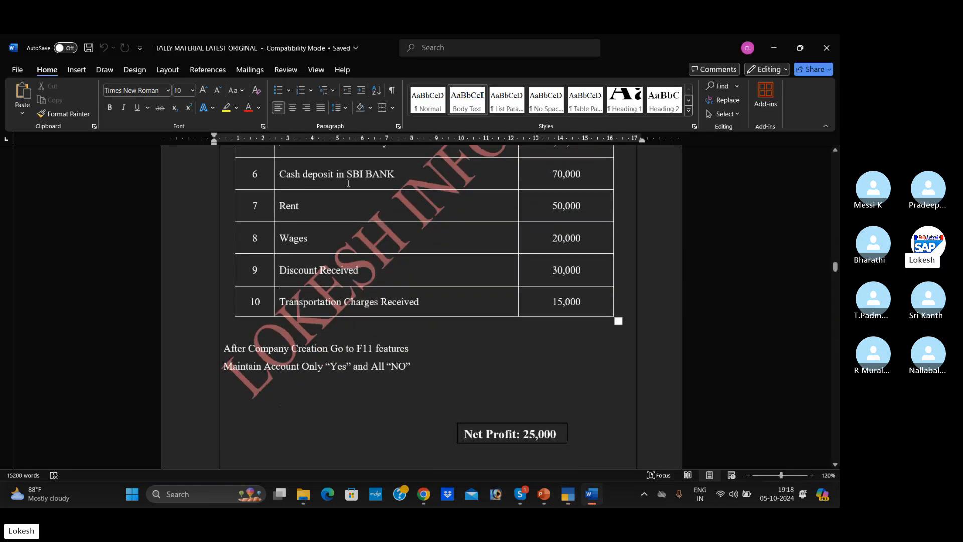
key("alt+Tab")
type("Sbi")
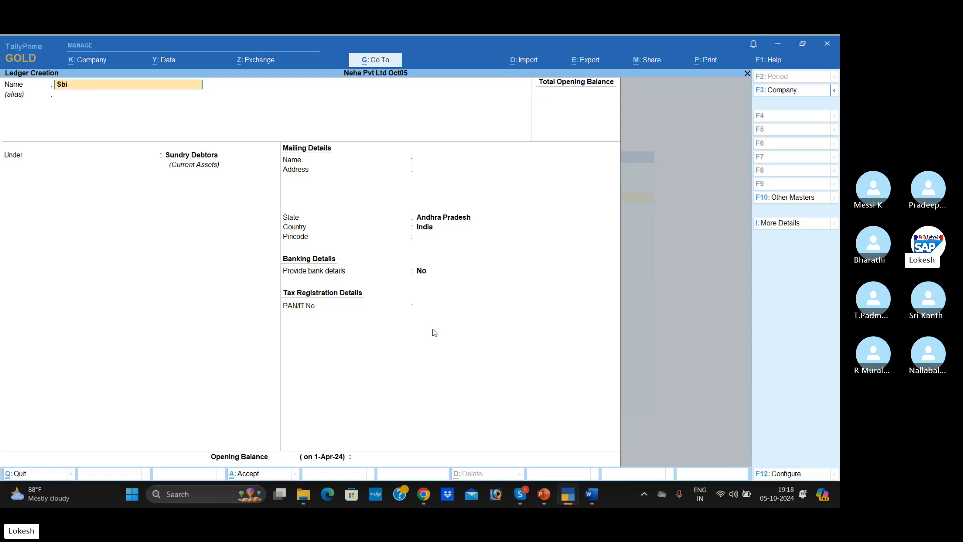
type(" bank")
key("Return")
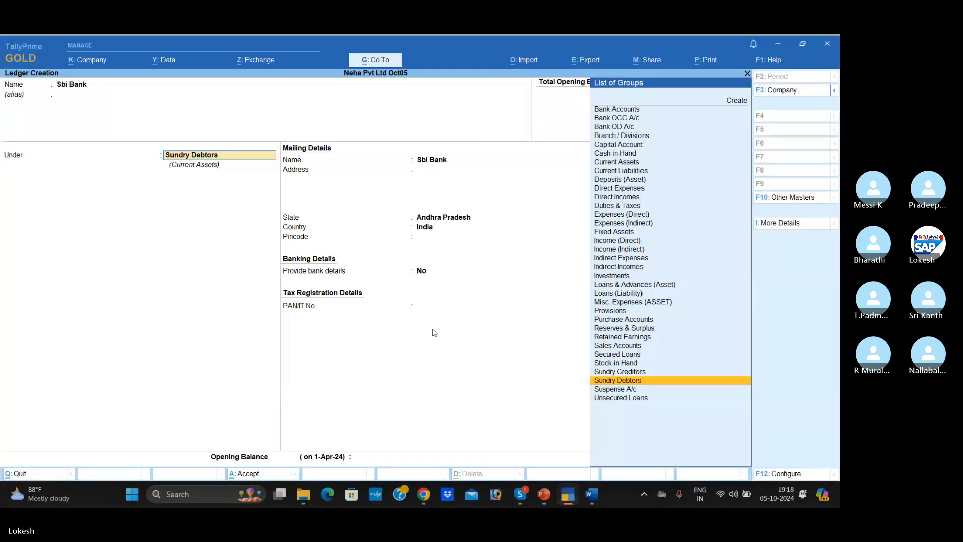
type("Ban")
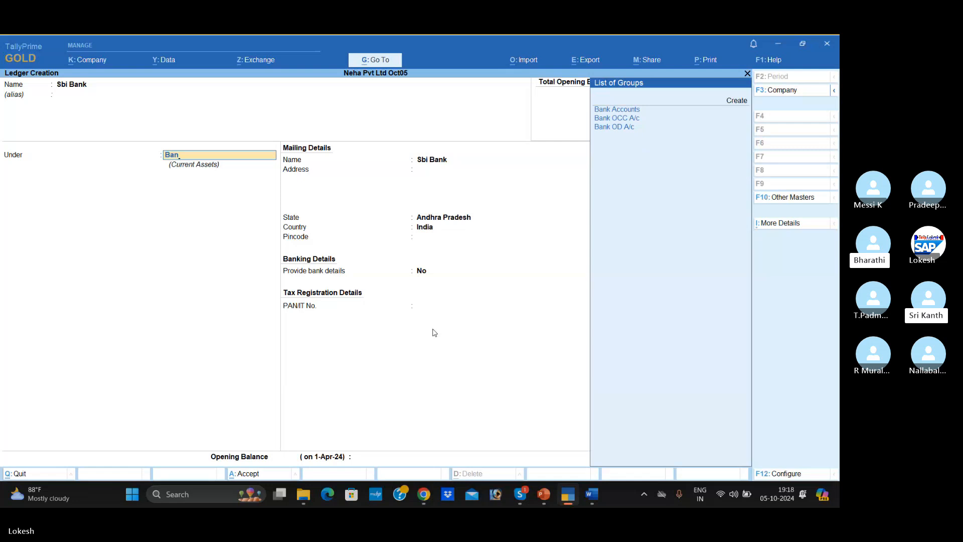
key("Return")
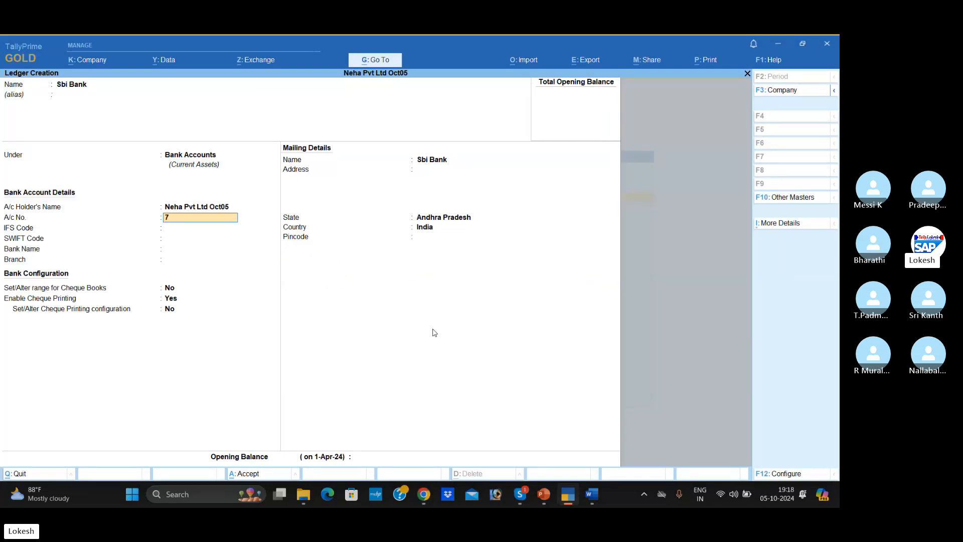
- Enter the bank account number, IFS code and SWIFT code, and set the bank name to Not Applicable
key("Return")
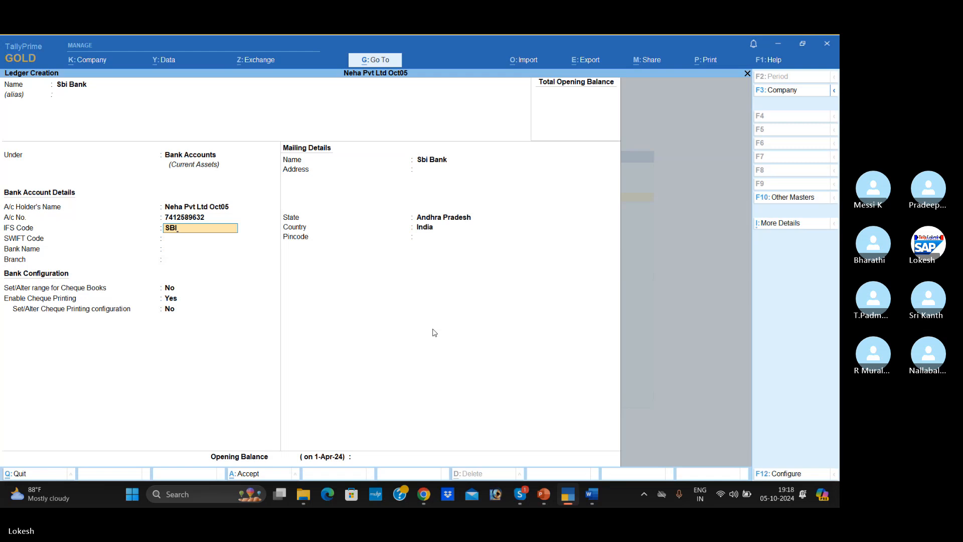
key("Return")
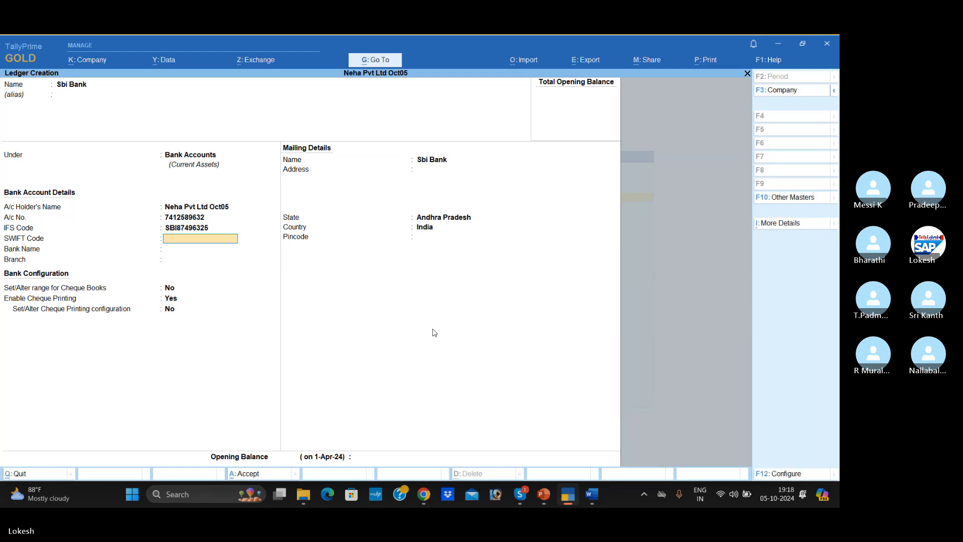
key("Return")
- Set the bank branch to Kadapa, keep the remaining defaults and accept the Sbi Bank ledger
key("Return")
key("Return")
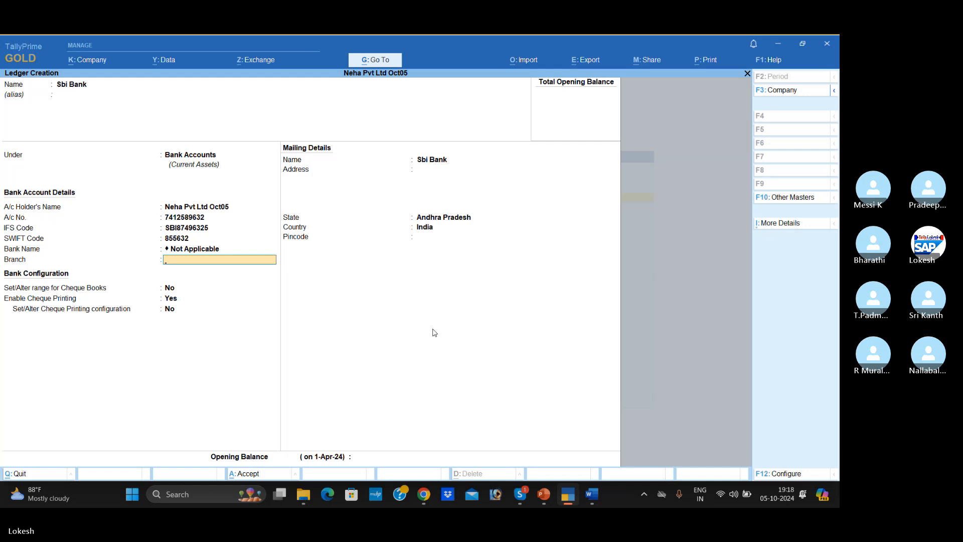
type("Kada")
key("BackSpace")
type("da")
key("Return")
key("Return")
key("Return")
key("Return")
key("Return")
key("Return")
key("Return")
key("Return")
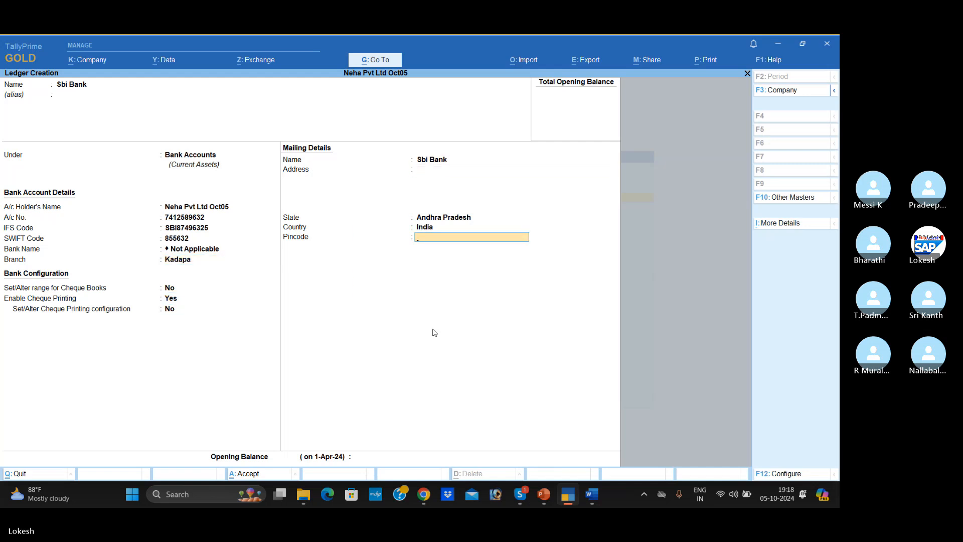
- Check the rent transaction in the Word document and create a Rent ledger under Indirect Expenses in TallyPrime, without bank details
key("alt+Tab")
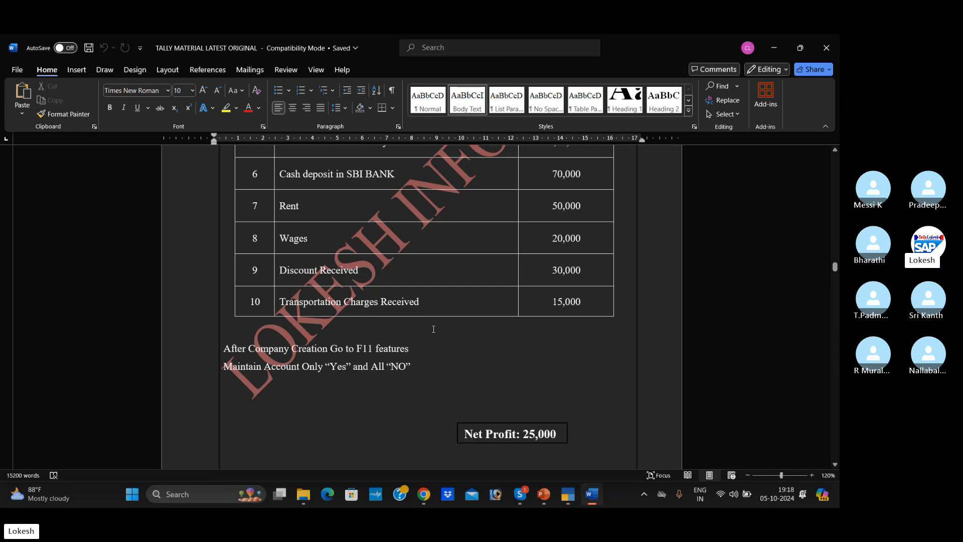
key("alt+Tab")
type("Rent")
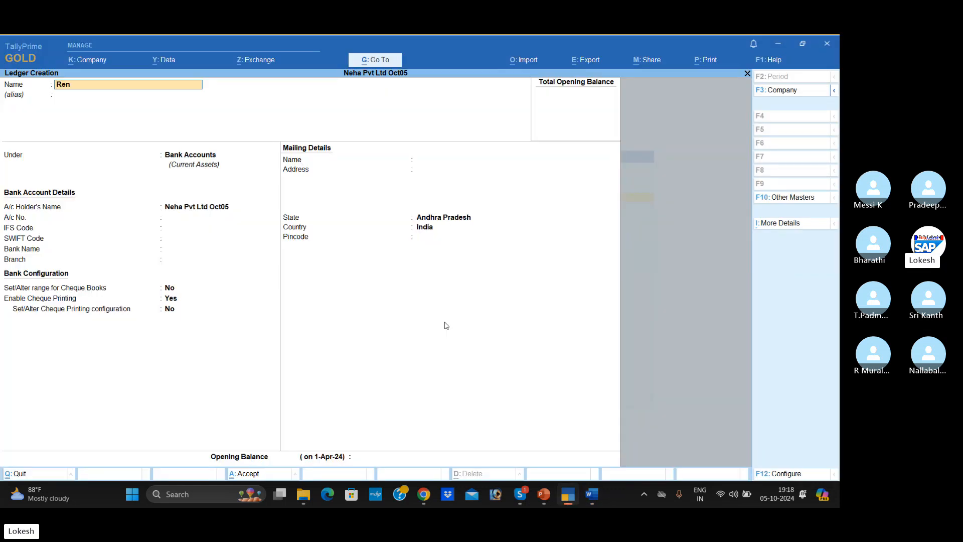
key("Return")
key("Return")
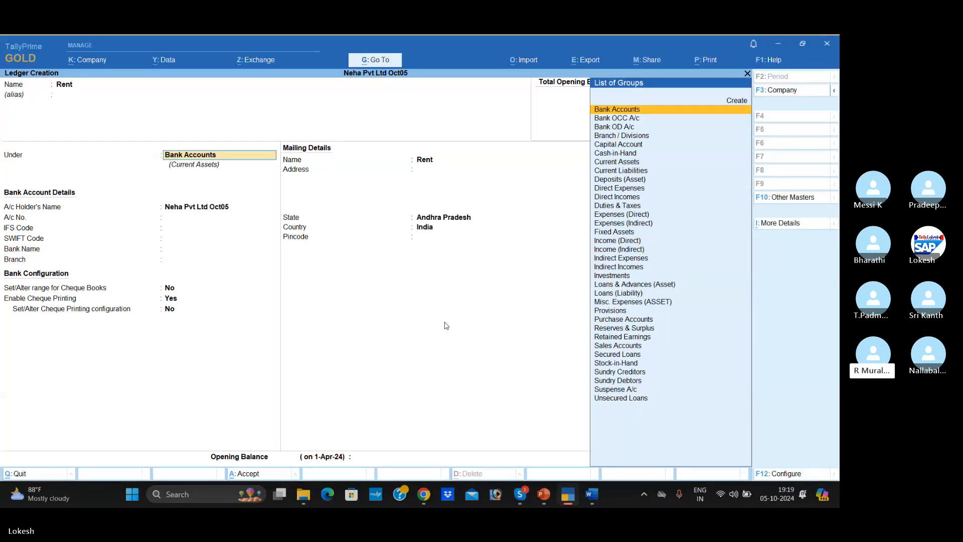
type("Indi")
key("Return")
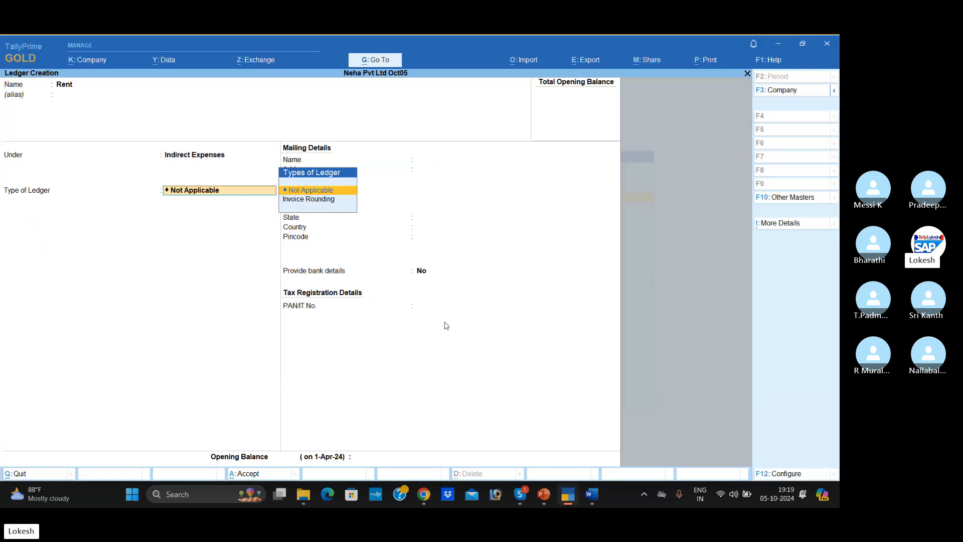
key("Return")
key("Return")
key("Return")
key("Return")
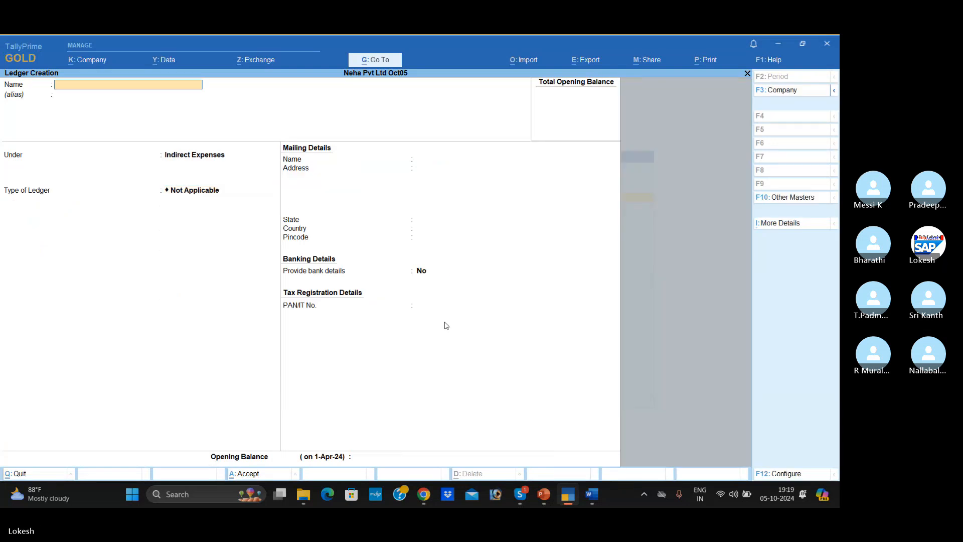
- Create a Wages ledger under the Direct Expenses group, keeping the remaining defaults, and accept it
type("Wages")
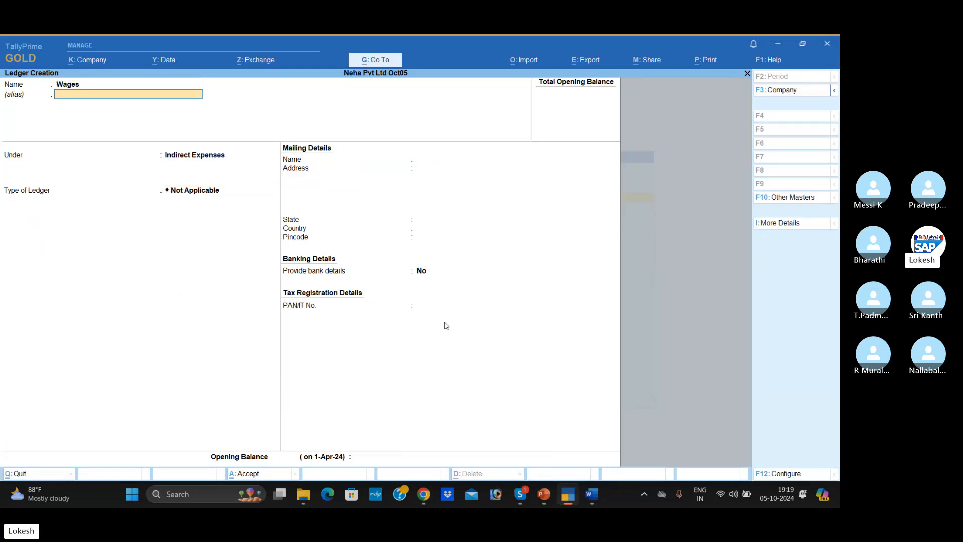
key("Return")
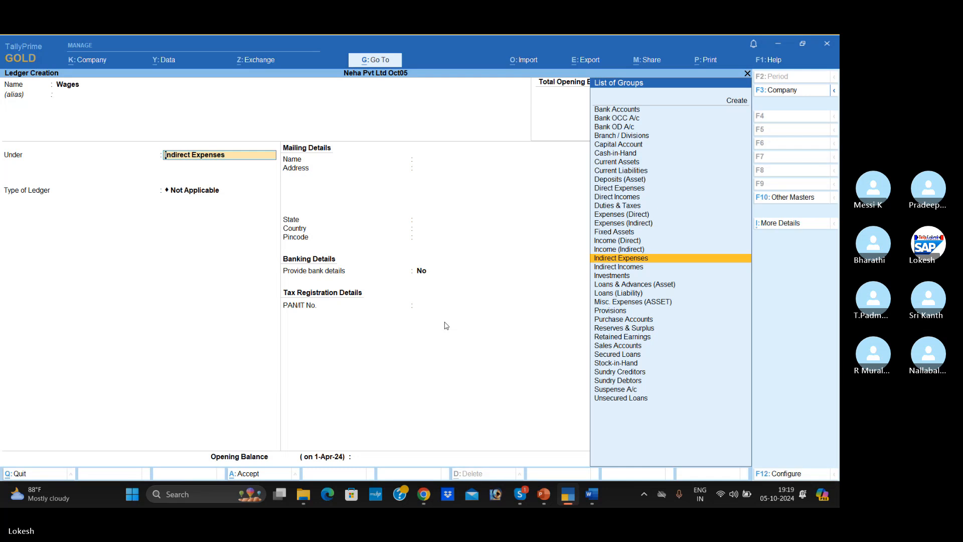
type("dir")
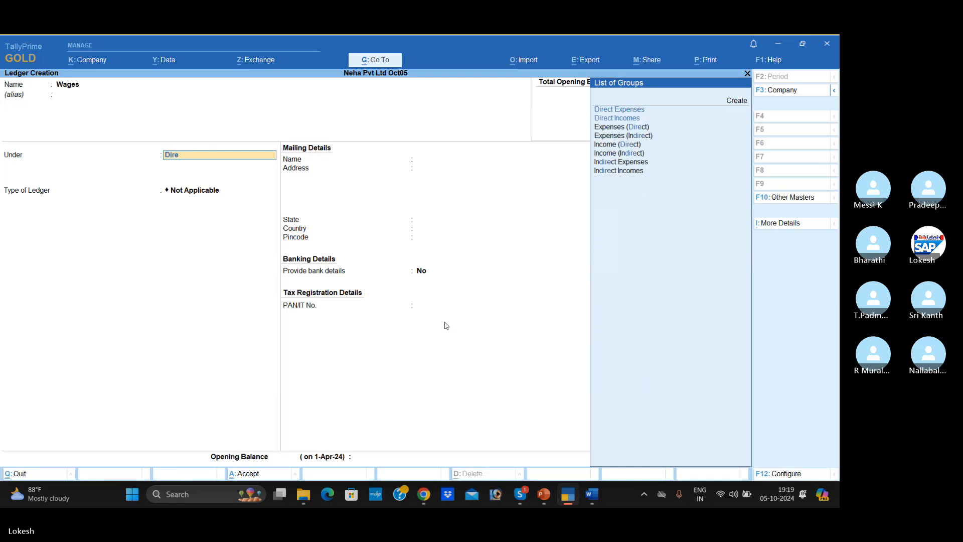
key("Return")
key("Return")
key("Return")
key("Return")
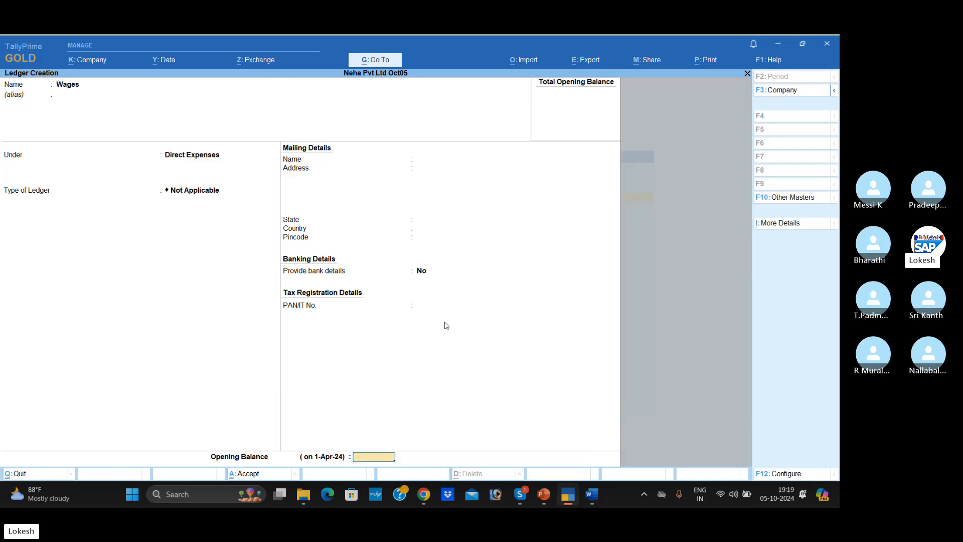
- Check the discount transaction in the Word document and create a Discount Received ledger under Indirect Incomes in TallyPrime, keeping the remaining defaults
key("alt+Tab")
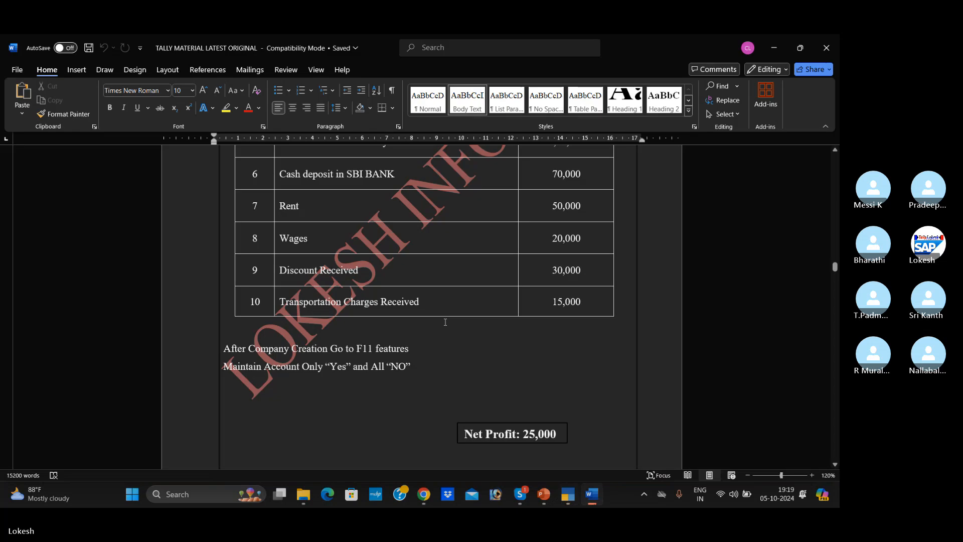
key("alt+Tab")
type("Disco")
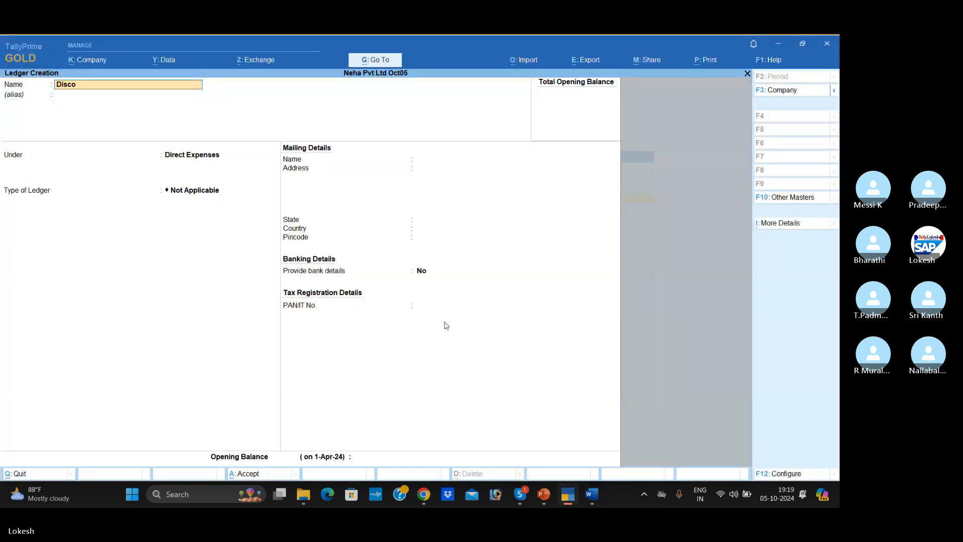
type("unt Received")
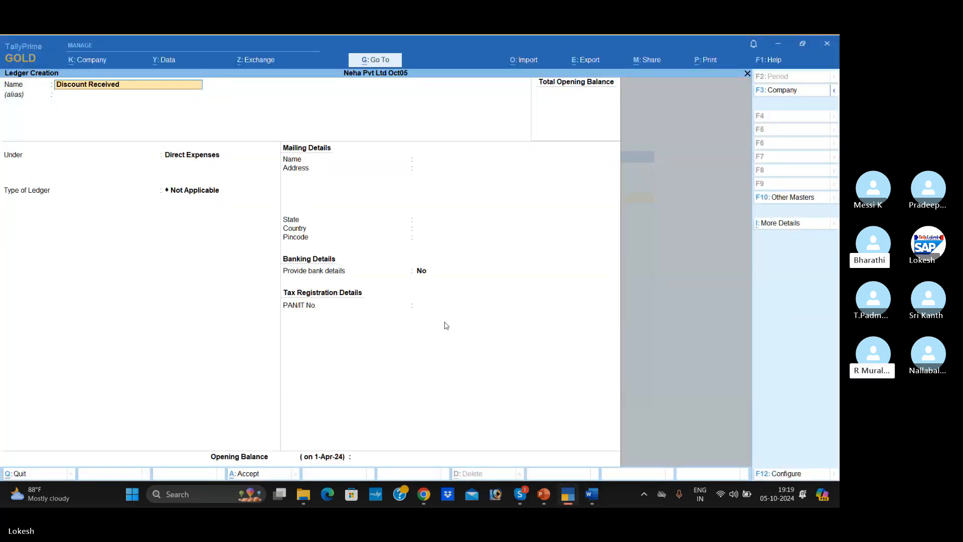
key("Return")
key("Return")
type("Ind")
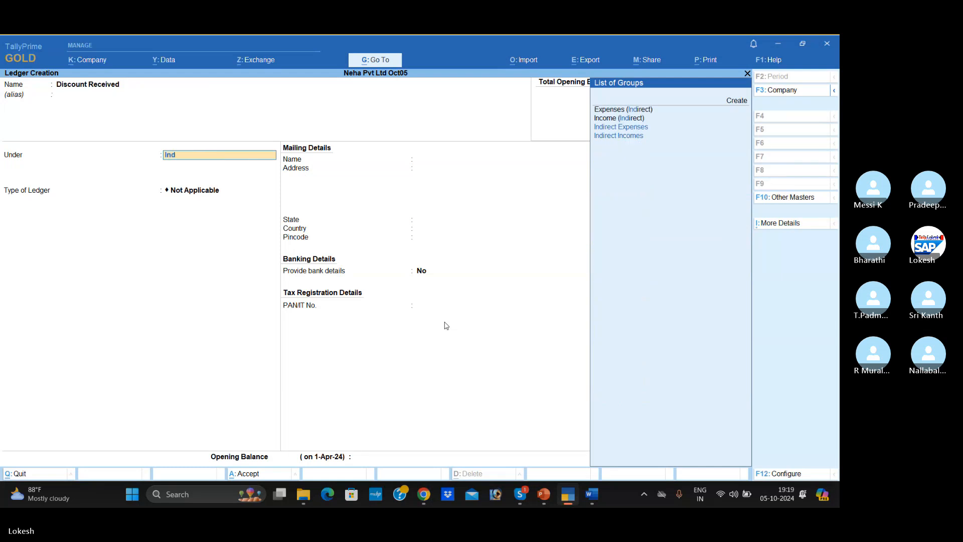
key("Down")
key("Return")
key("Return")
key("Return")
key("Return")
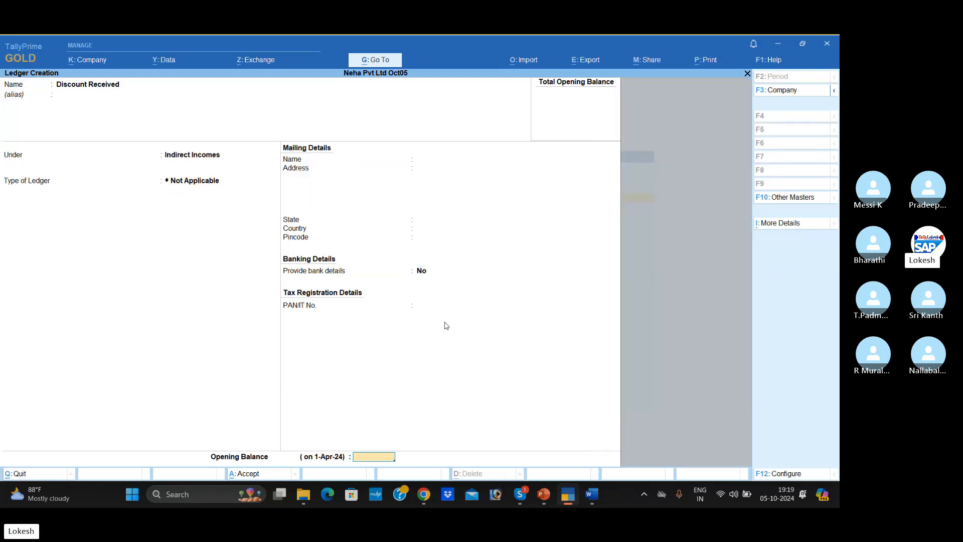
- Check the last transaction in the Word document and name a new TallyPrime ledger Transportation Charge Received
key("alt+Tab")
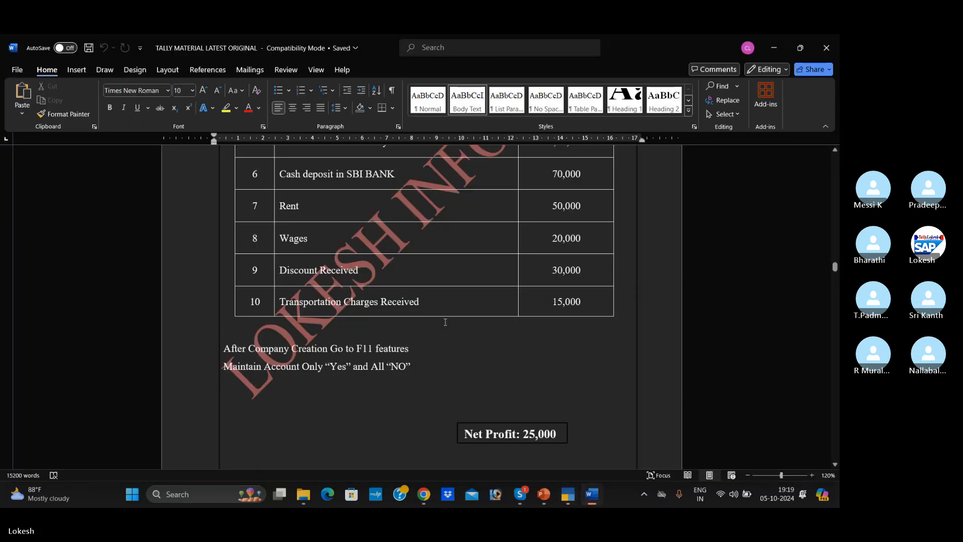
key("alt+Tab")
type("Tr")
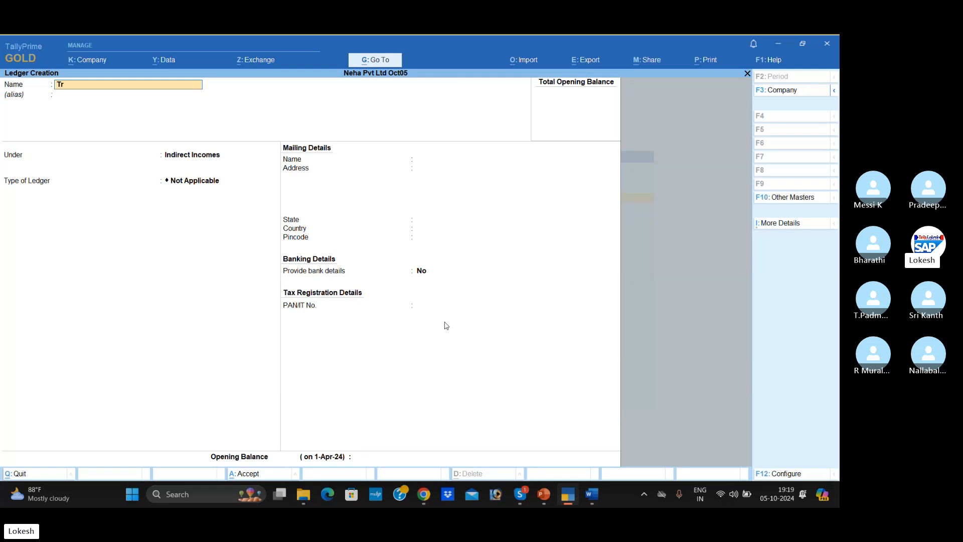
type("ansport")
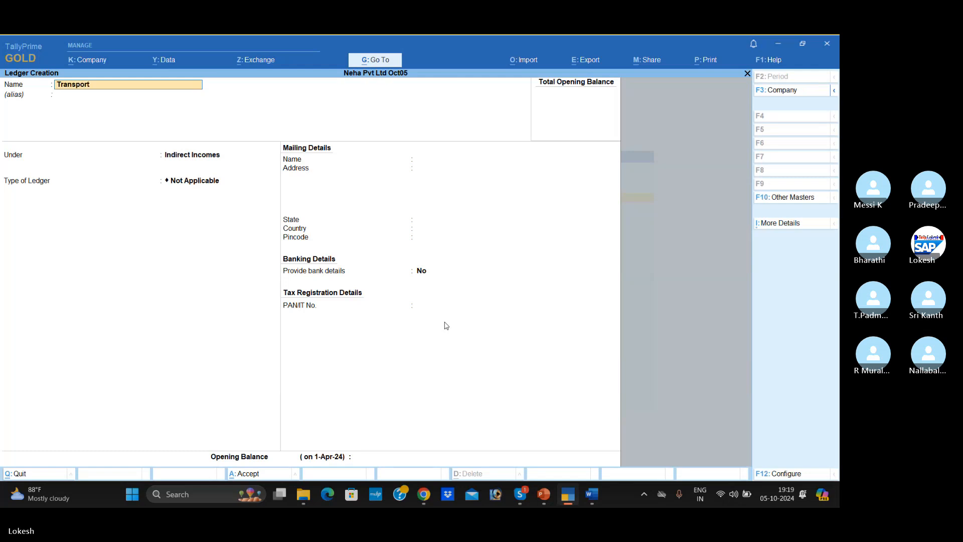
type("ation Charge S")
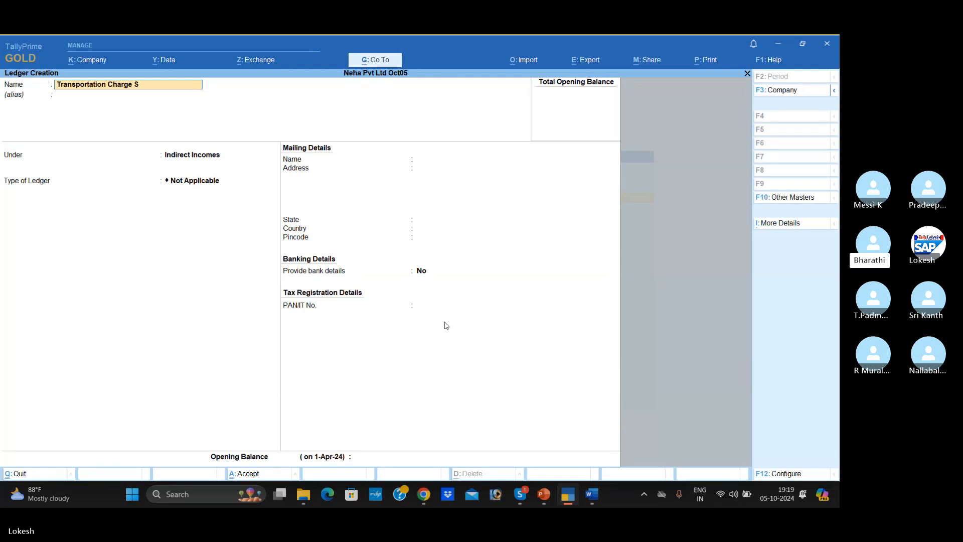
key("BackSpace")
type("Received")
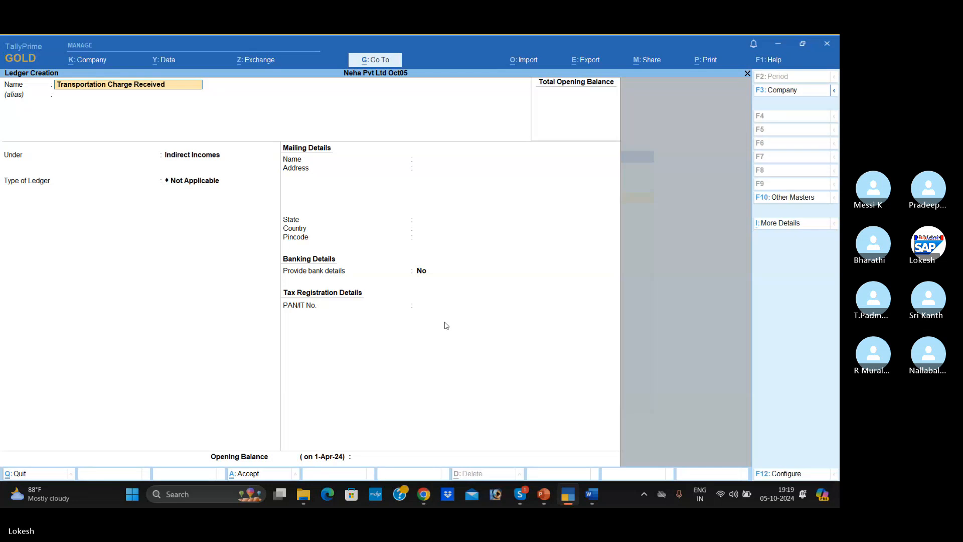
- Place the Transportation Charge Received ledger under Direct Incomes, keep the remaining defaults and accept it
key("Return")
key("Return")
type("Dir")
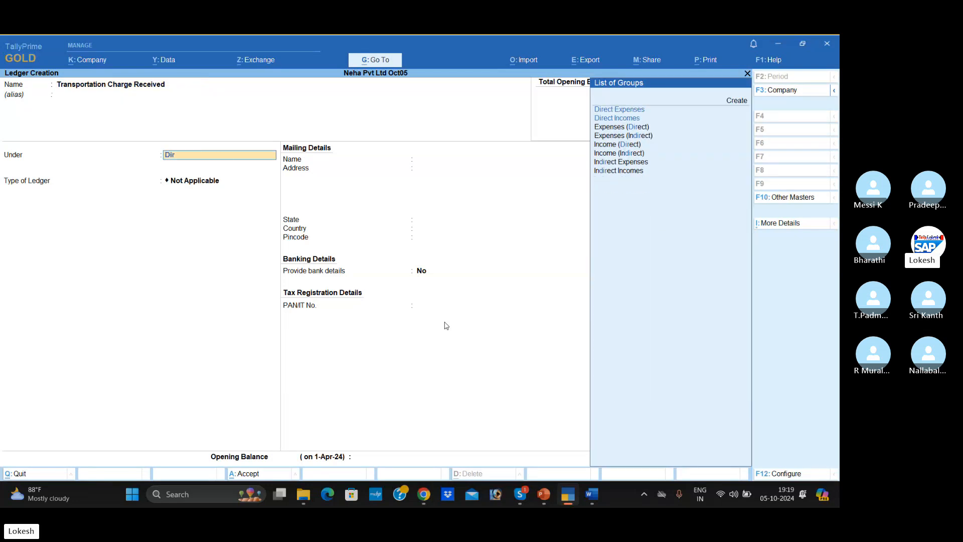
key("Down")
key("Return")
key("Return")
key("Return")
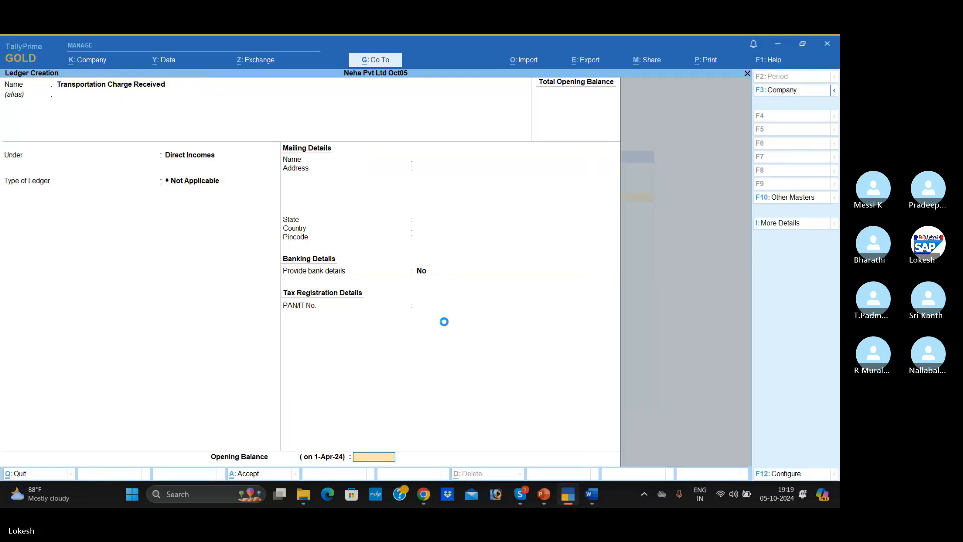
key("Return")
key("Return")
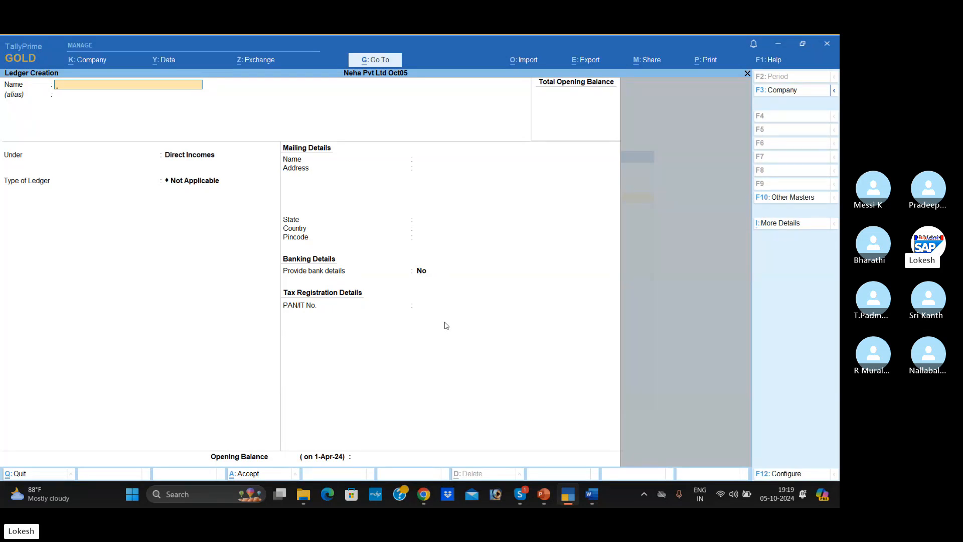
- Create a Purchase Return ledger under Direct Incomes, keeping the remaining defaults
type("Purchas")
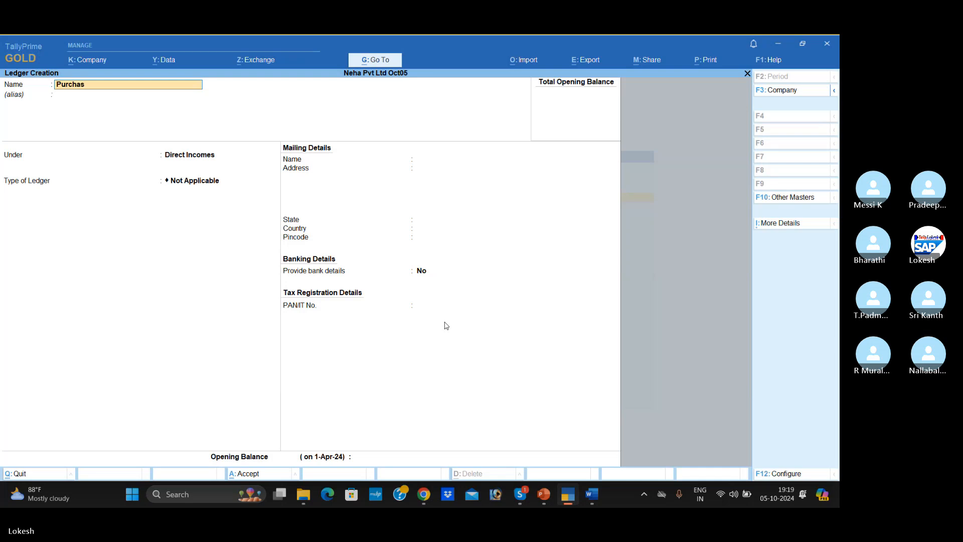
type("e Return")
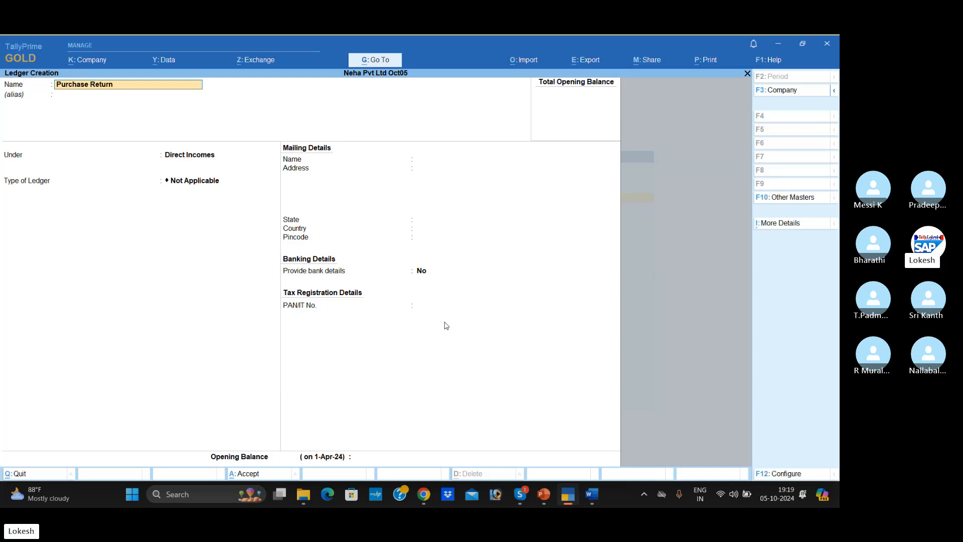
key("Return")
key("Return")
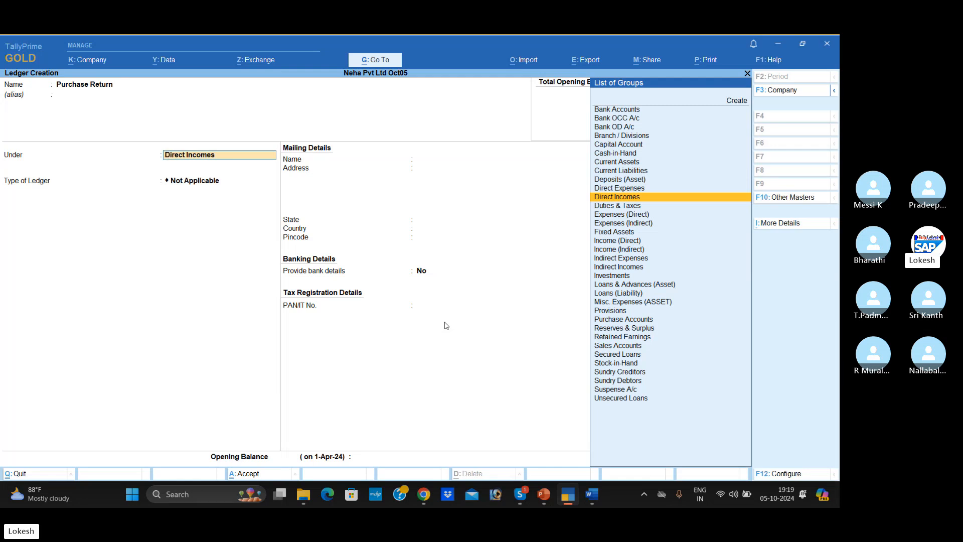
key("Return")
key("Return")
key("Return")
key("Return")
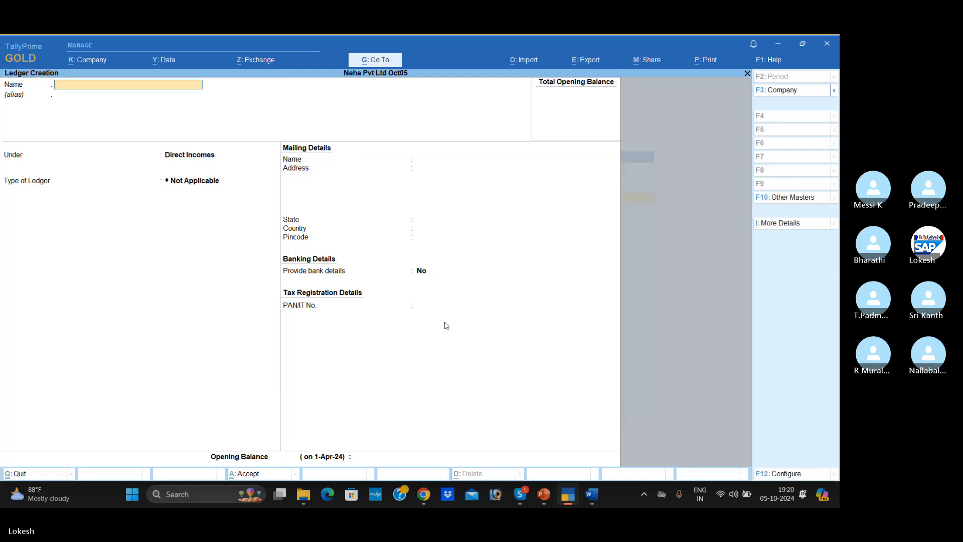
- Create a Sales Return ledger under the Loans & Advances (Asset) group, keeping the default mailing and banking details
type("Sales Ret")
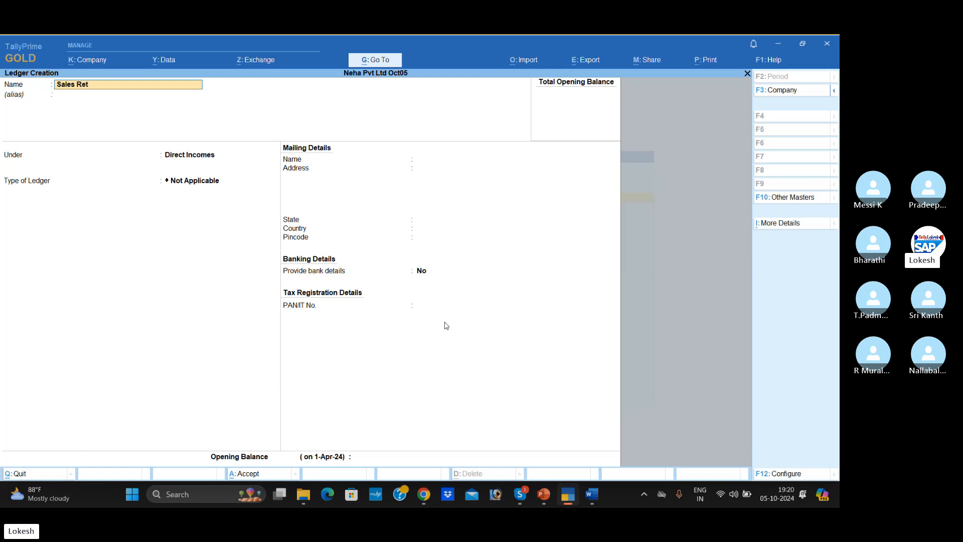
type("urn")
key("Return")
key("Return")
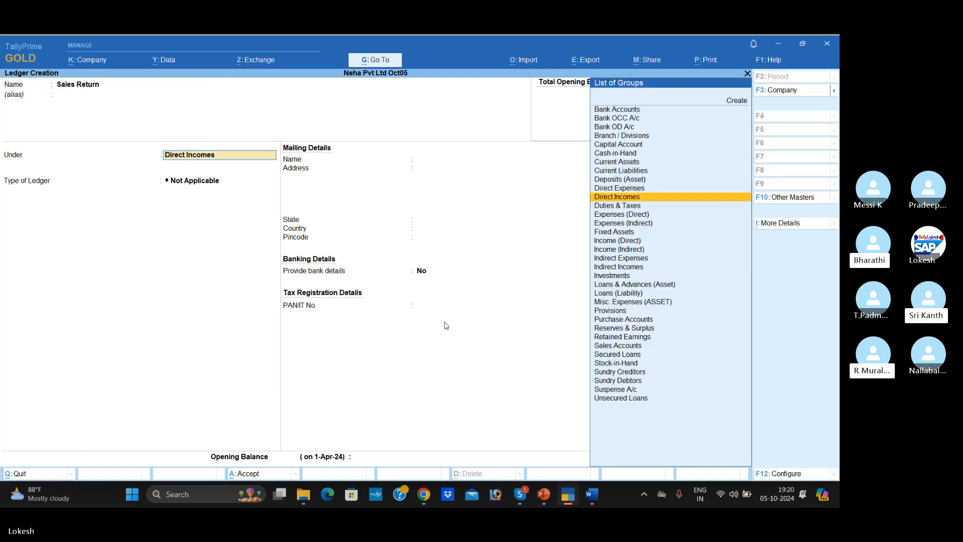
type("Sa")
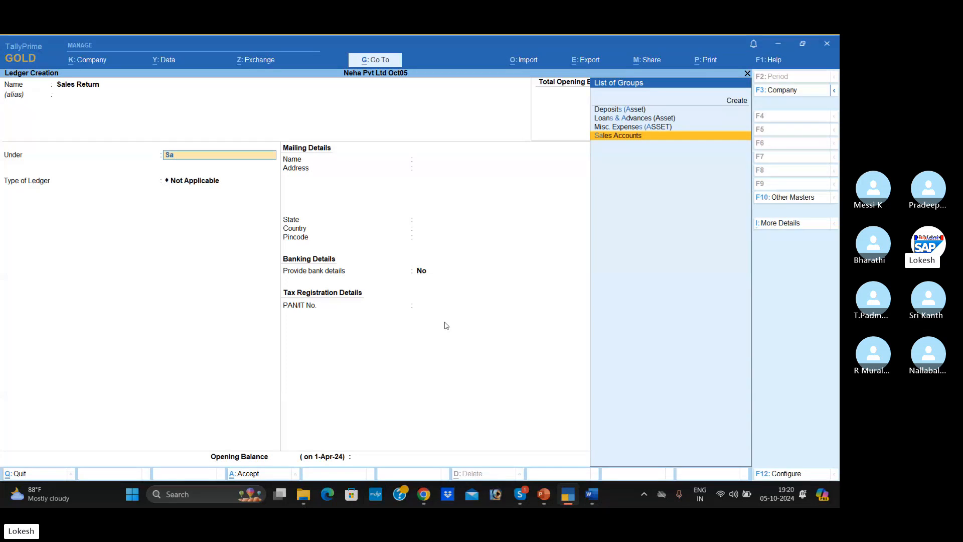
key("Up")
key("Up")
key("Return")
key("Return")
key("Return")
key("Return")
key("Return")
key("Return")
key("Return")
key("Return")
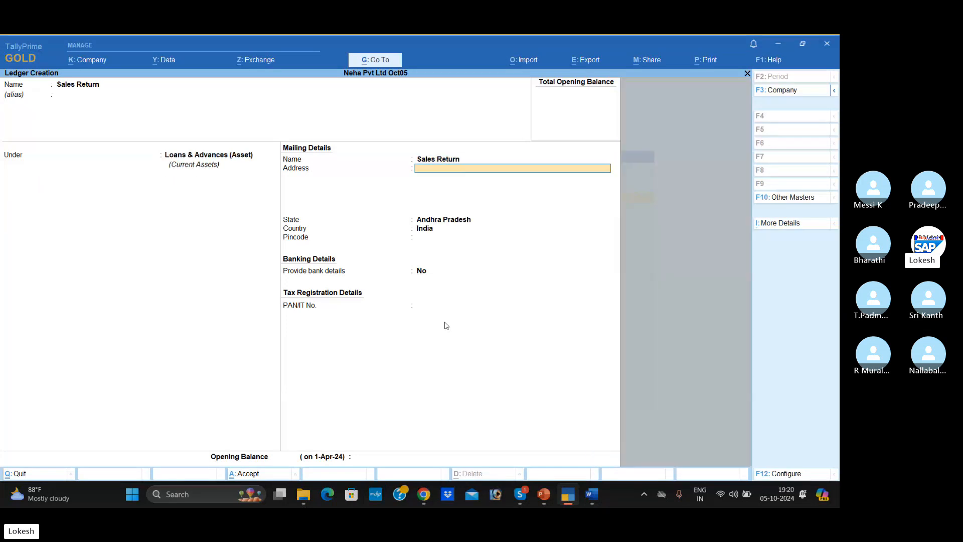
key("Return")
key("Return")
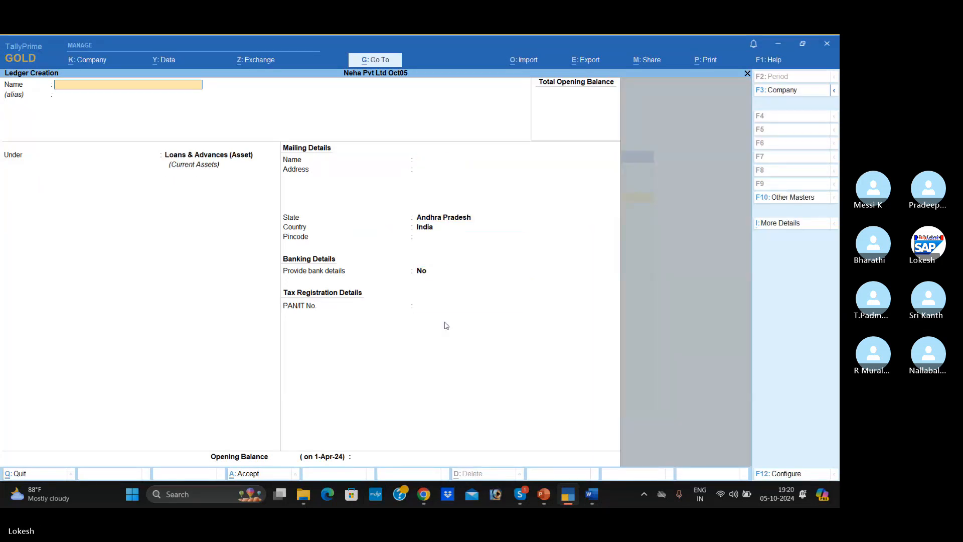
- Create a Depreciation ledger under the Provisions group, keeping the remaining defaults, and accept it
type("Depre")
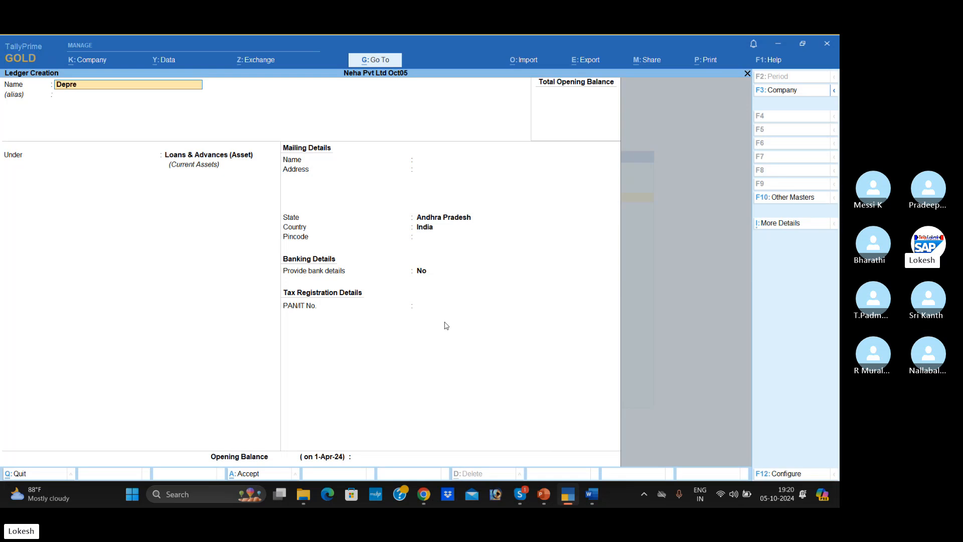
type("ctio")
key("BackSpace")
key("BackSpace")
key("BackSpace")
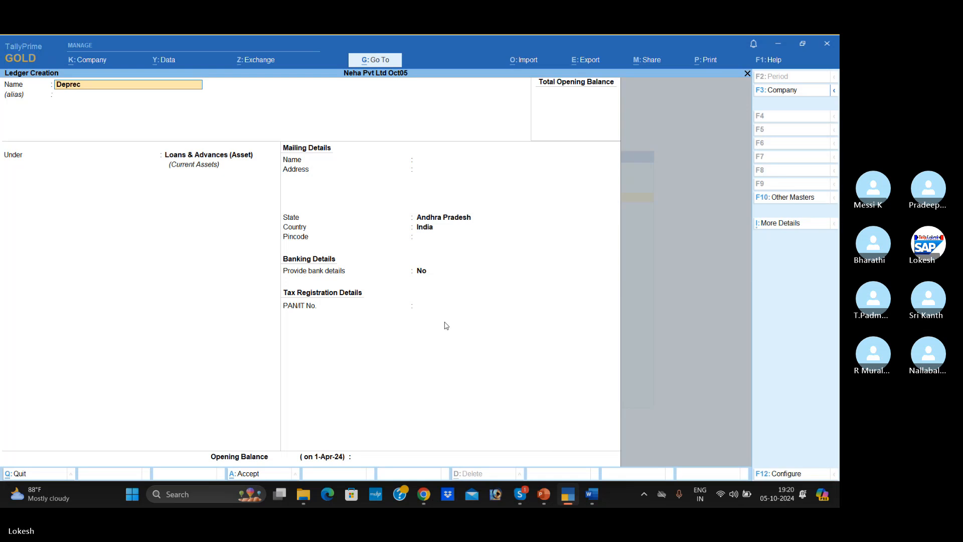
type("iation")
key("Return")
key("Return")
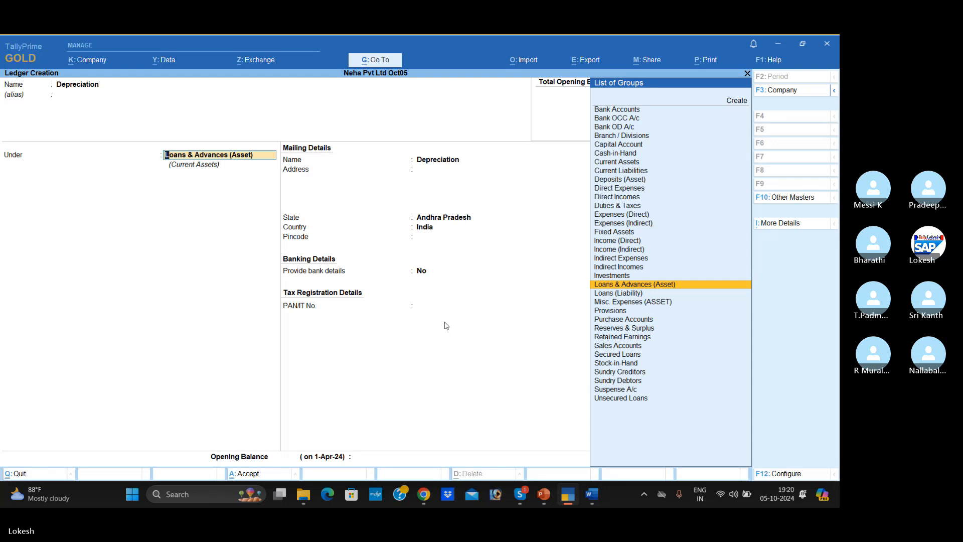
key("Down")
key("Down")
key("Down")
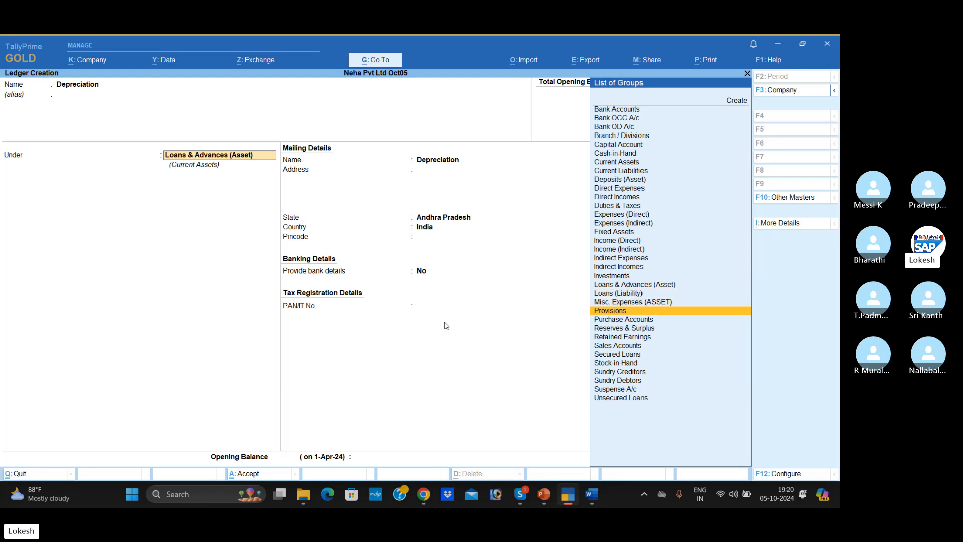
key("Return")
- Create a Furniture ledger under the Investments group, keeping the default mailing, banking and tax details
key("Return")
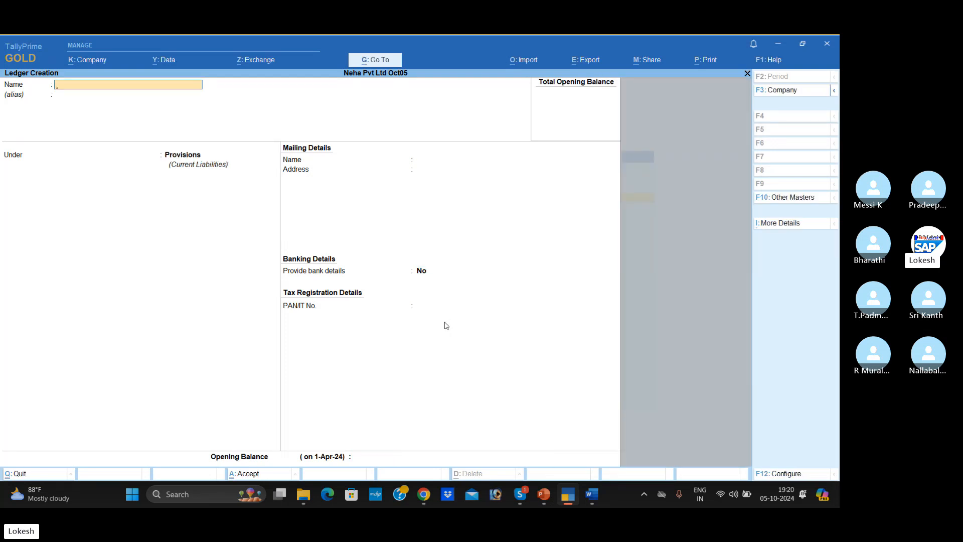
type("Furniture")
key("Return")
key("Return")
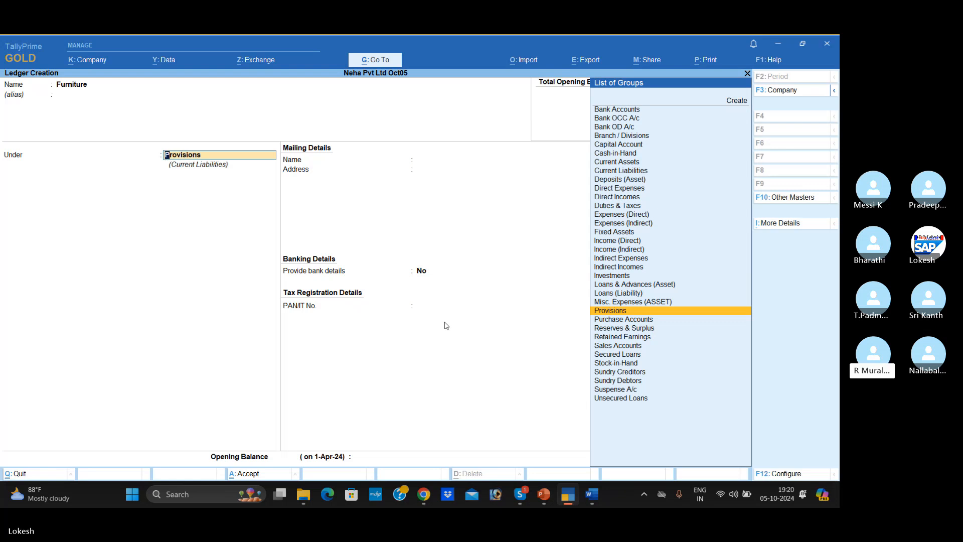
type("inv")
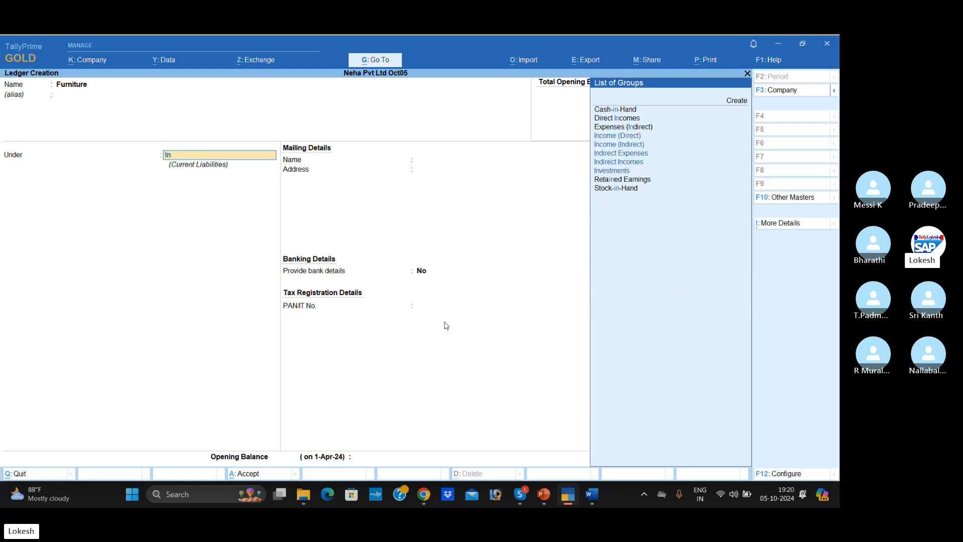
key("Return")
key("Return")
key("Return")
key("Return")
key("Return")
key("Return")
key("Return")
key("Return")
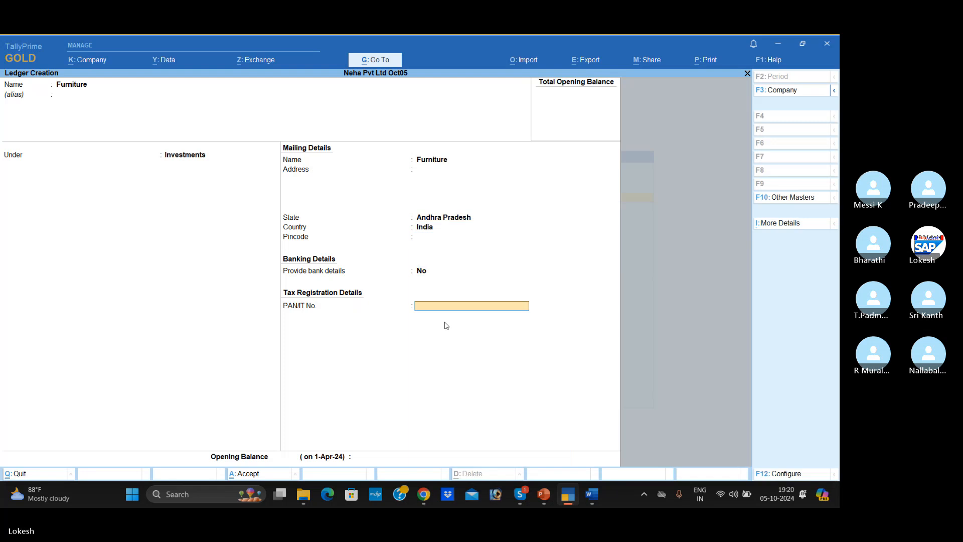
key("Return")
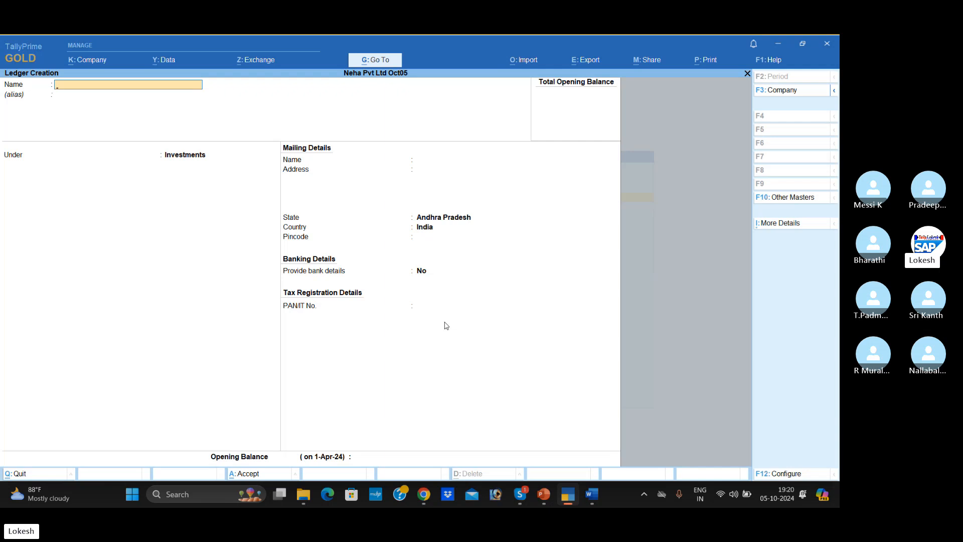
- Leave ledger creation and open the list of existing ledgers for alteration
key("Escape")
key("y")
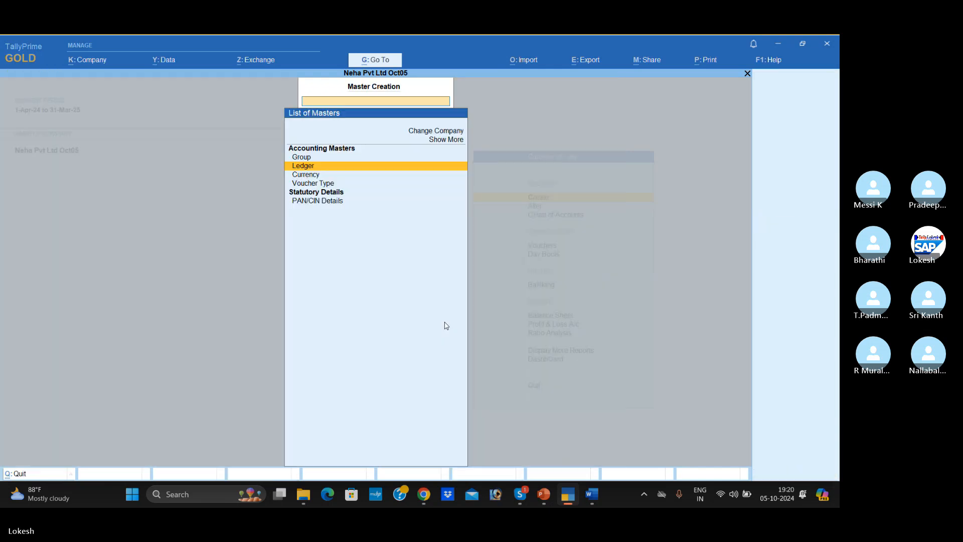
key("Escape")
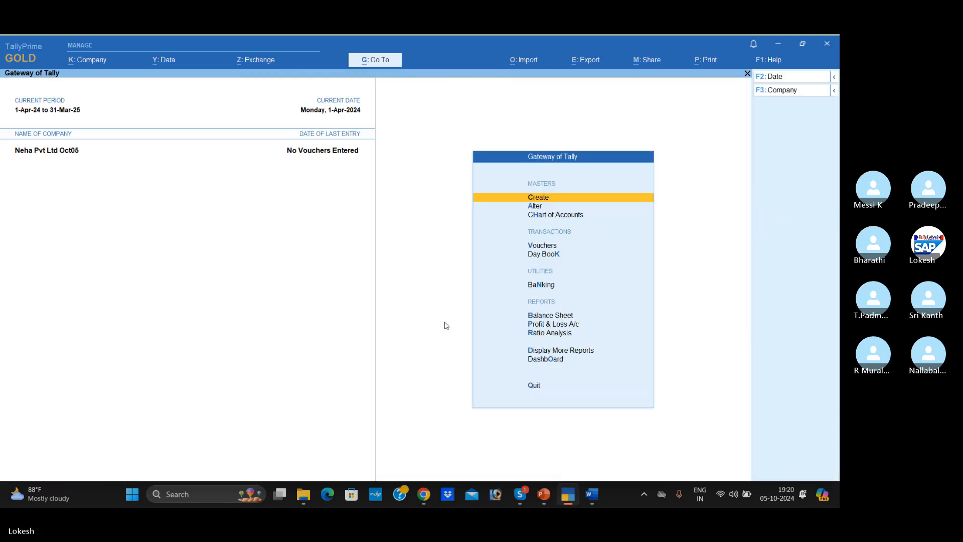
key("Down")
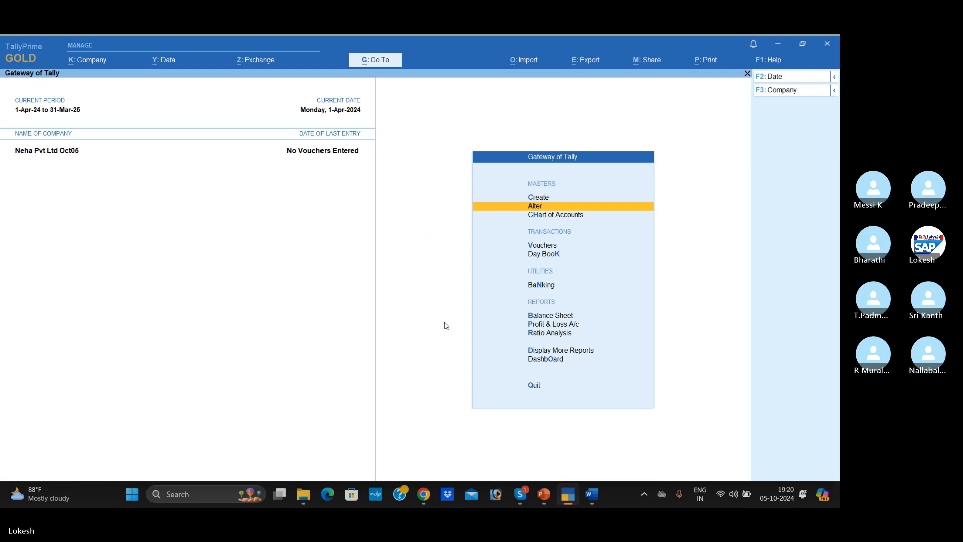
key("Return")
key("Down")
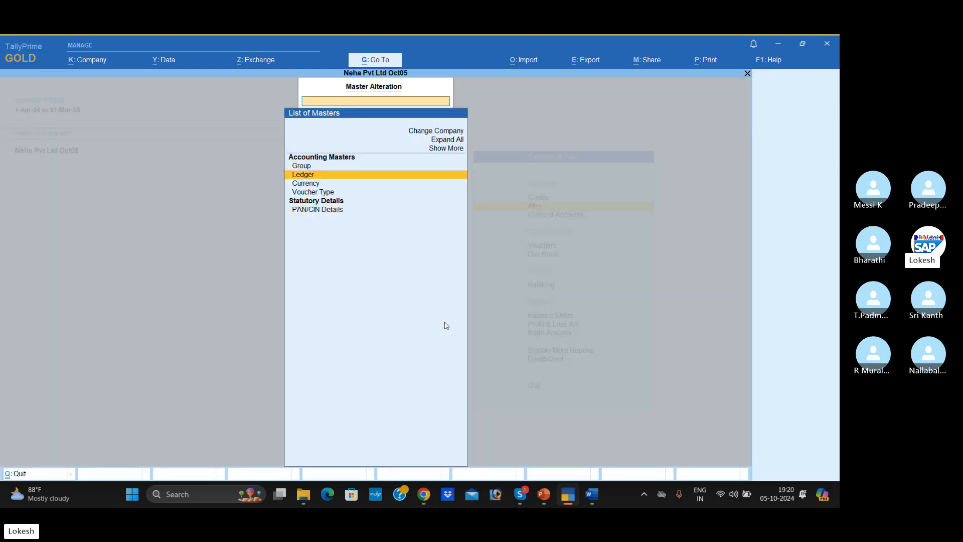
key("Return")
- Change the Depreciation ledger's group to Indirect Expenses, keep the type of ledger as Not Applicable, and accept the alteration
key("Down")
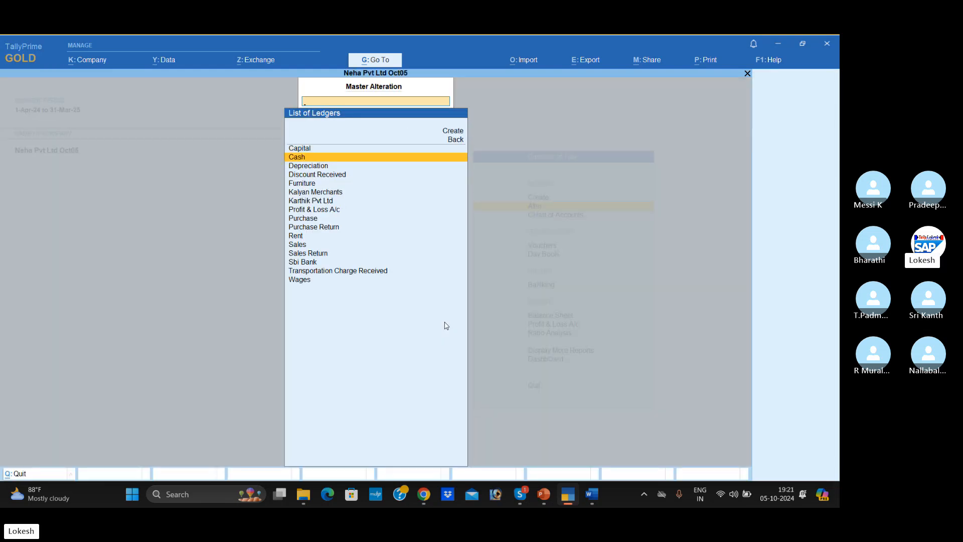
key("Down")
key("Down")
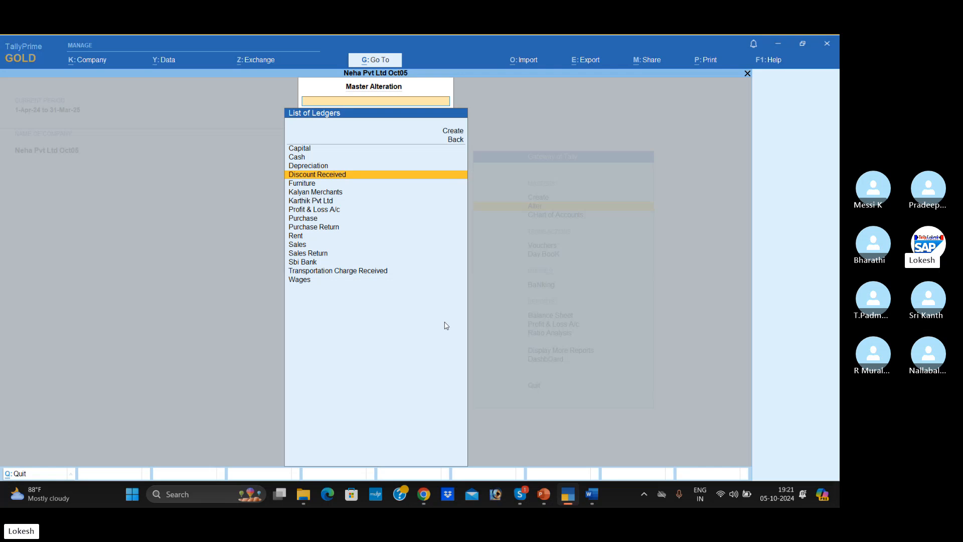
key("Up")
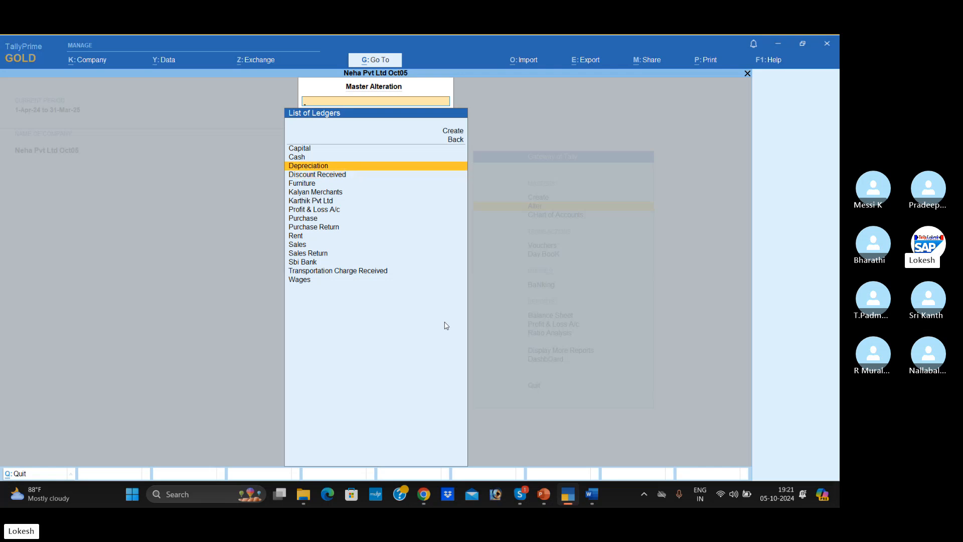
key("Return")
key("Return")
key("Return")
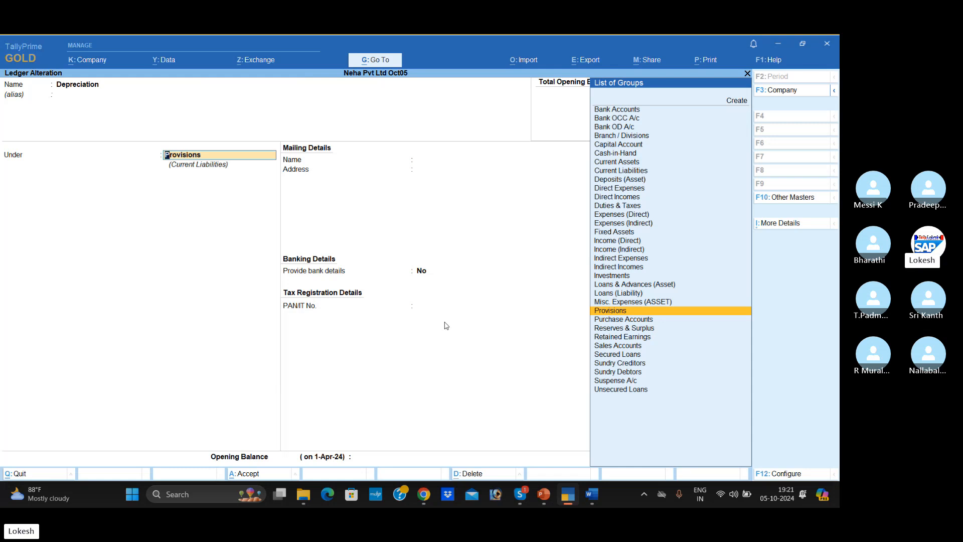
type("Ind")
key("Return")
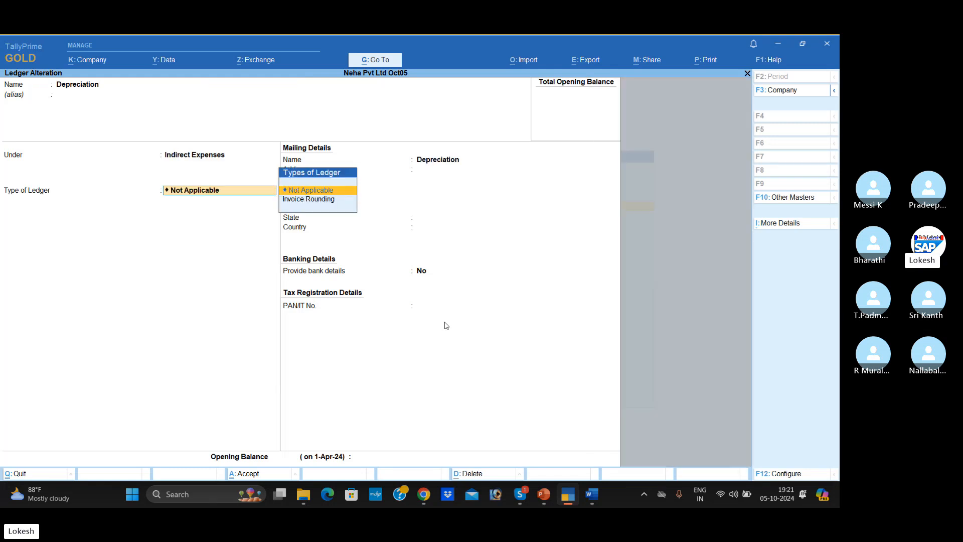
key("Return")
key("Return")
key("Return")
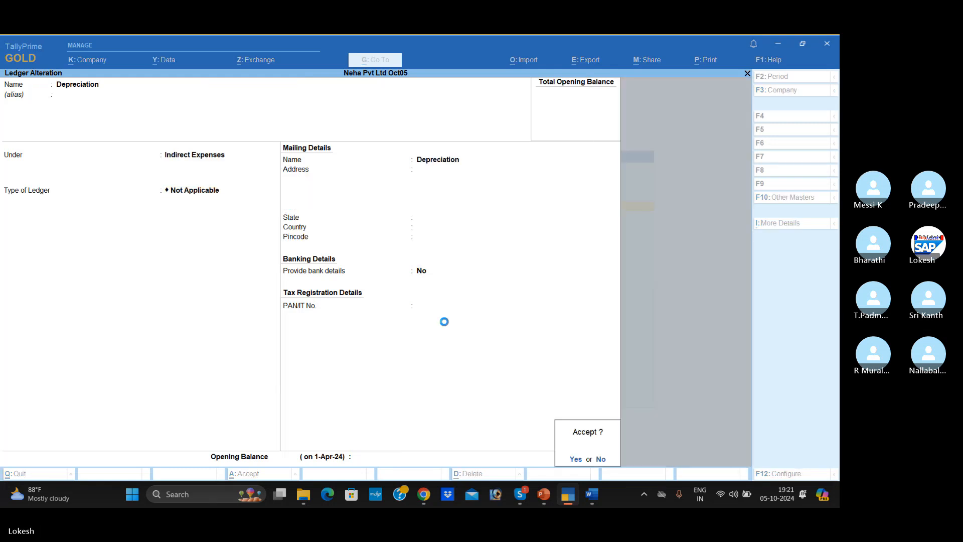
key("Return")
- Change the Furniture ledger's group to Fixed Assets, keeping the default mailing, banking and opening balance details, and accept it
key("Down")
key("Down")
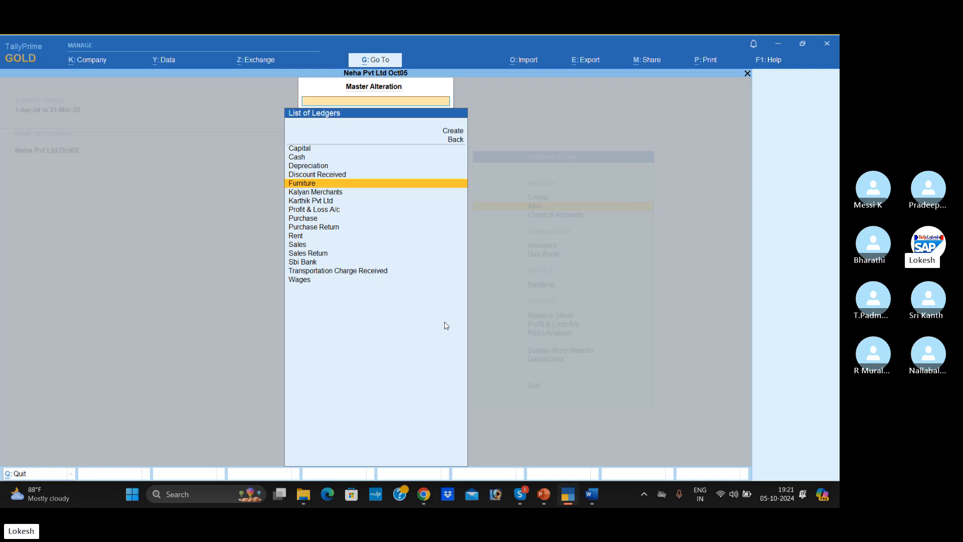
key("Return")
key("Return")
key("Return")
type("F")
key("Return")
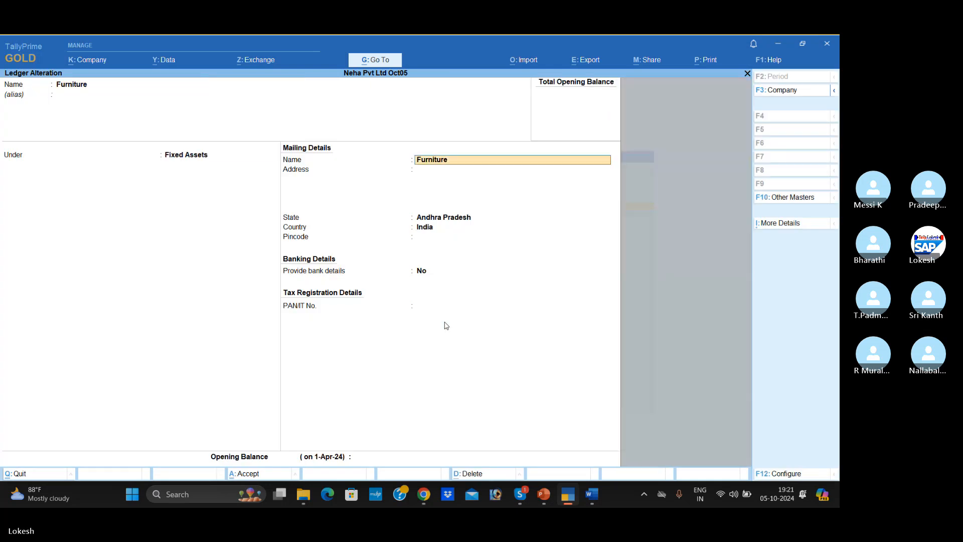
key("Return")
key("Return")
key("Return")
key("Return")
key("Return")
key("Return")
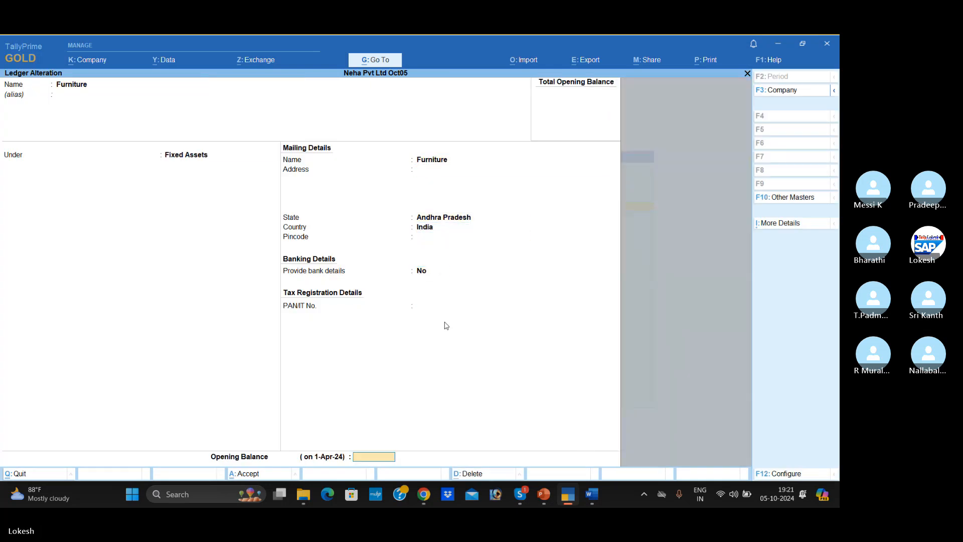
key("Return")
- Change the Purchase Return ledger's group to Purchase Accounts, leave the remaining details as they are, and accept it
key("Return")
key("Down")
key("Down")
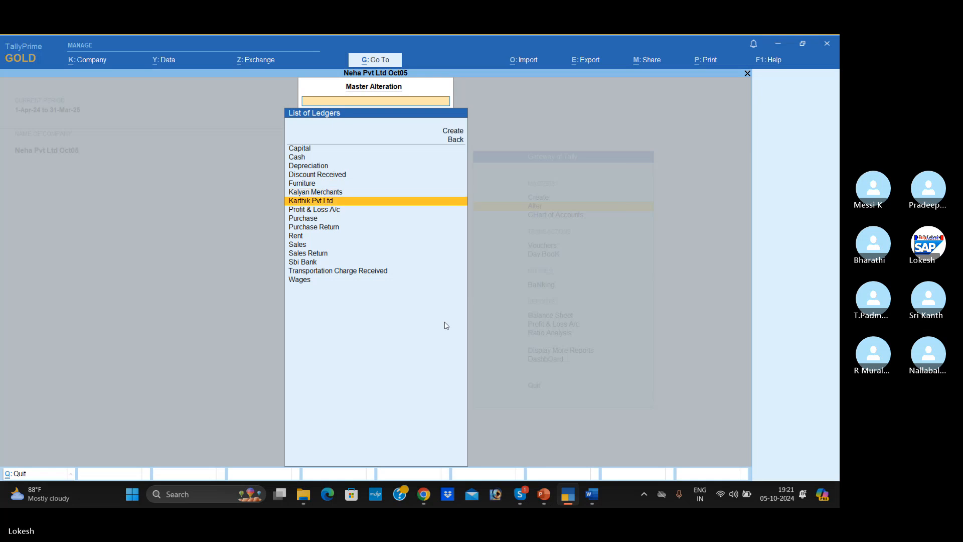
key("Down")
key("Down")
key("Down")
key("Return")
key("Return")
key("Return")
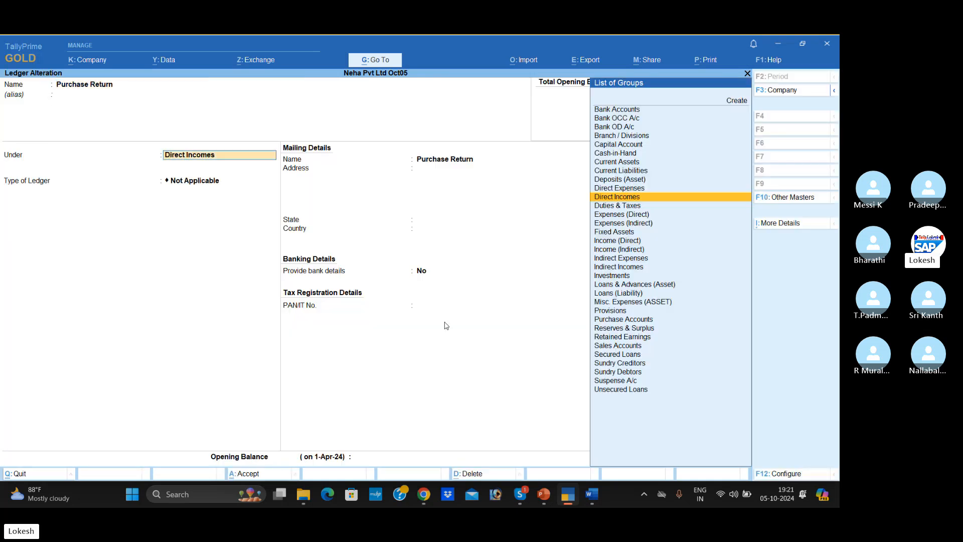
type("Pu")
key("Return")
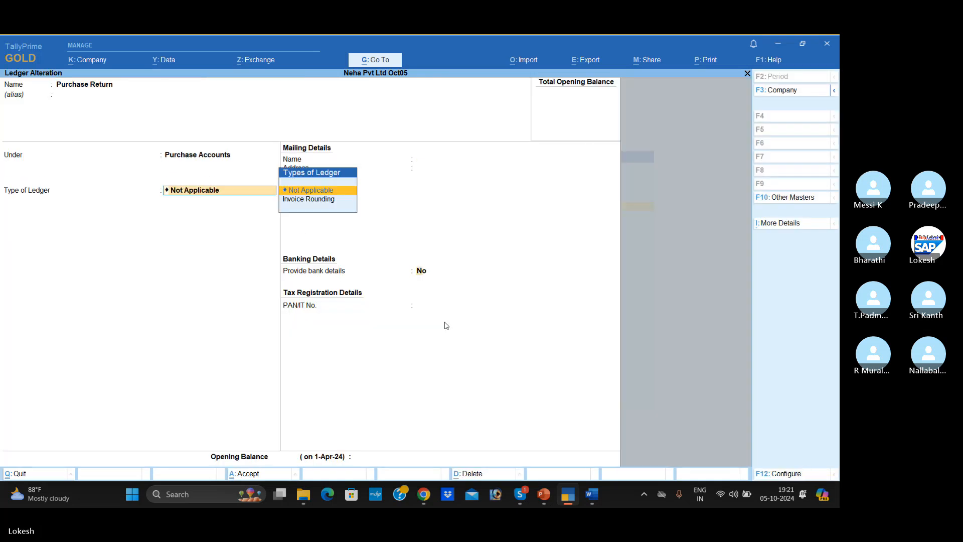
key("Return")
- Change the Sales Return ledger's group to Sales Accounts, keep the remaining defaults, and accept the alteration
key("Return")
key("Return")
key("Down")
key("Down")
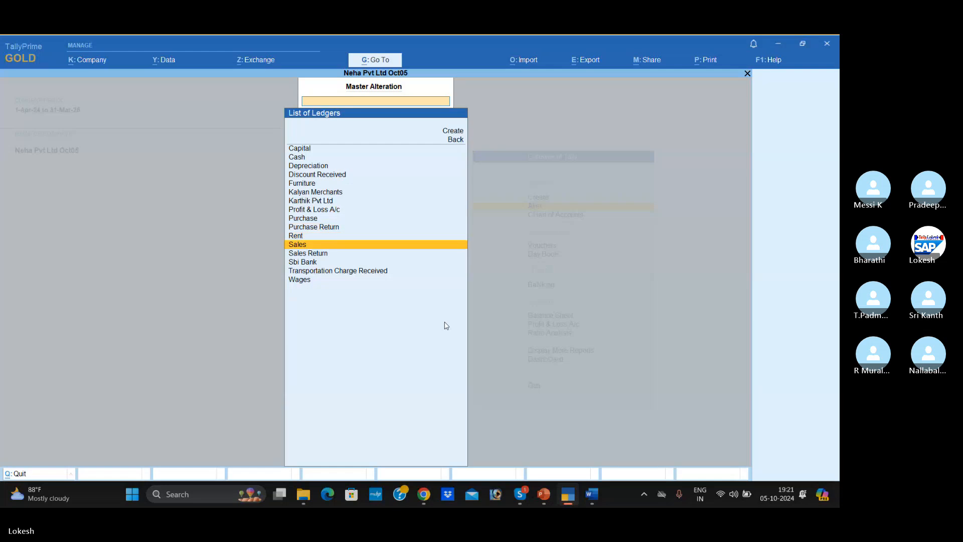
key("Down")
key("Return")
key("Return")
key("Return")
type("sa")
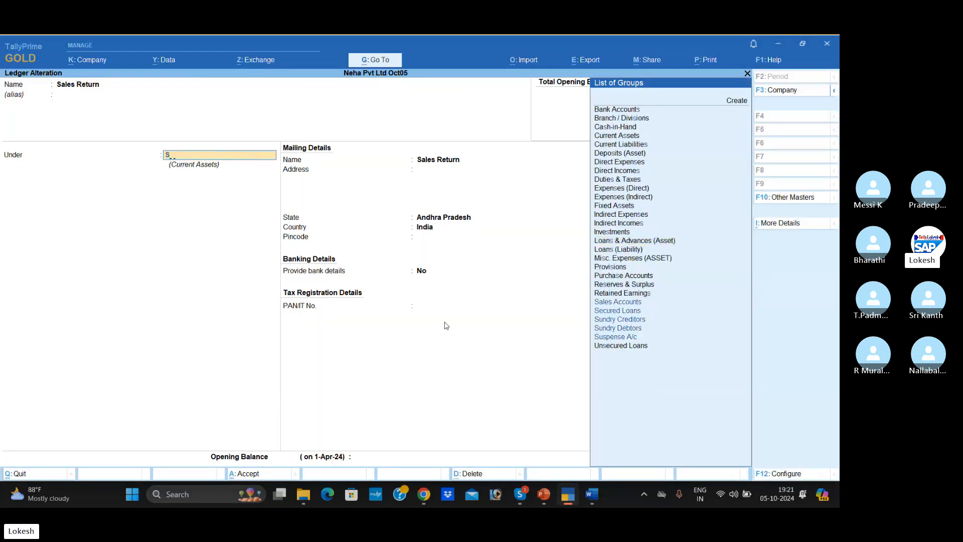
key("Return")
key("Return")
key("Return")
key("Return")
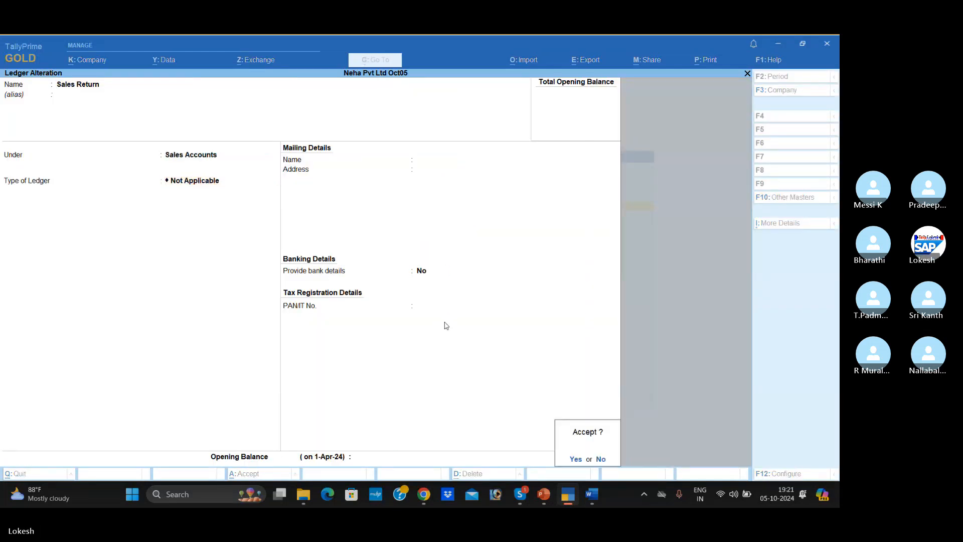
key("Return")
- Leave ledger alteration, return to the Gateway of Tally and open accounting voucher creation
key("Down")
key("Down")
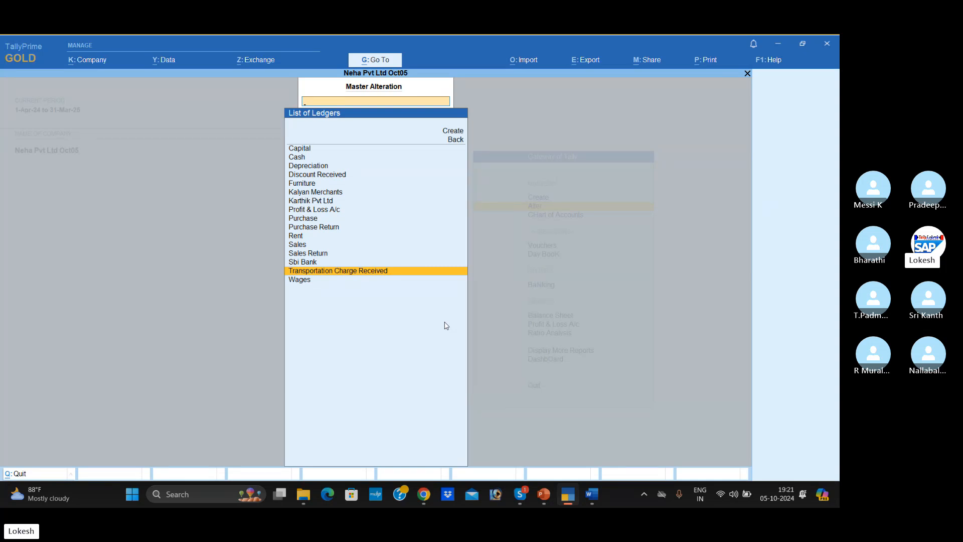
key("Escape")
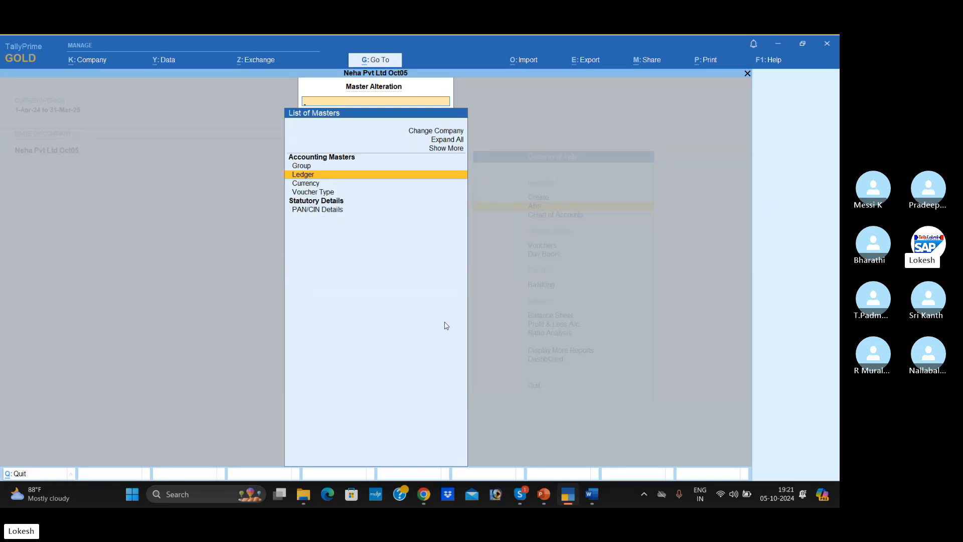
key("Escape")
key("Down")
key("Down")
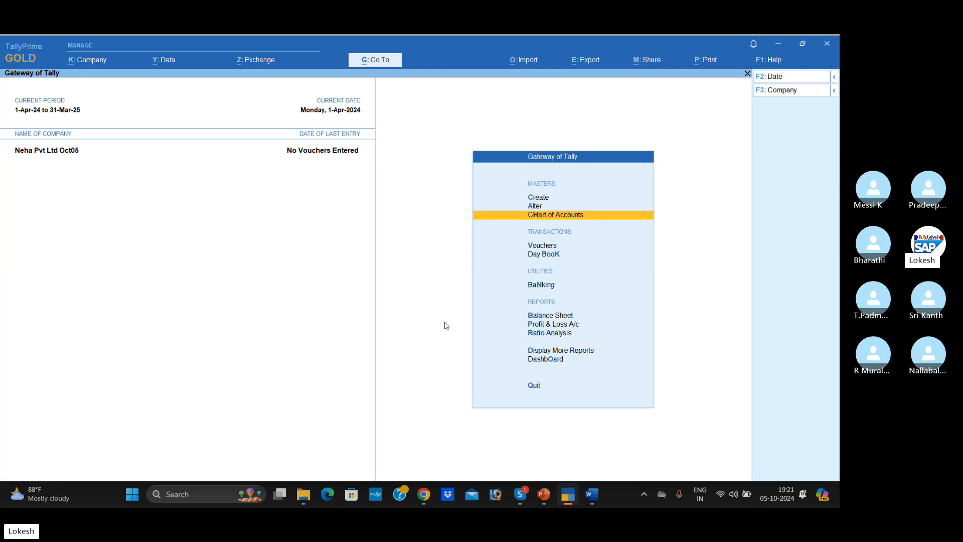
key("Return")
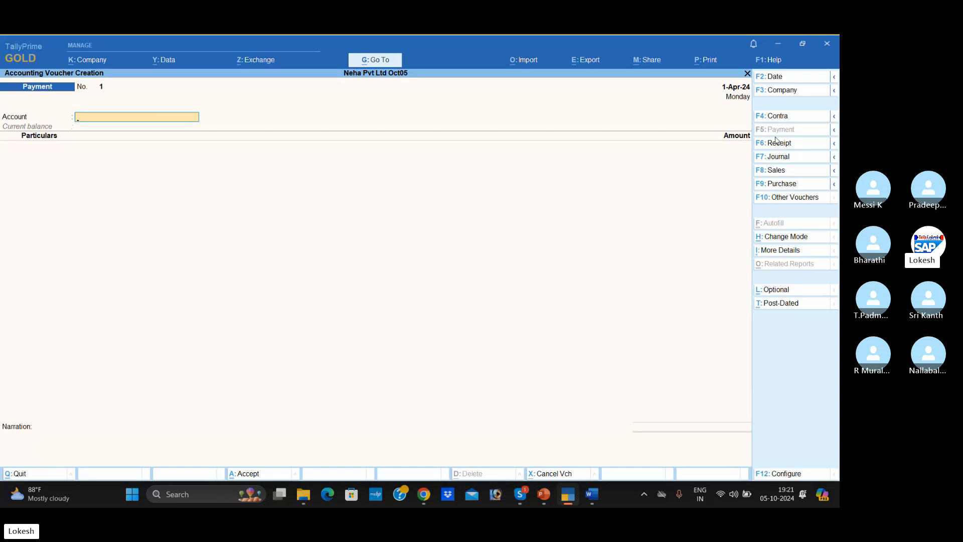
- Switch the new voucher to a Receipt voucher and change its entry mode to Double Entry
left_click(784, 120)
left_click(783, 145)
left_click(790, 239)
key("Up")
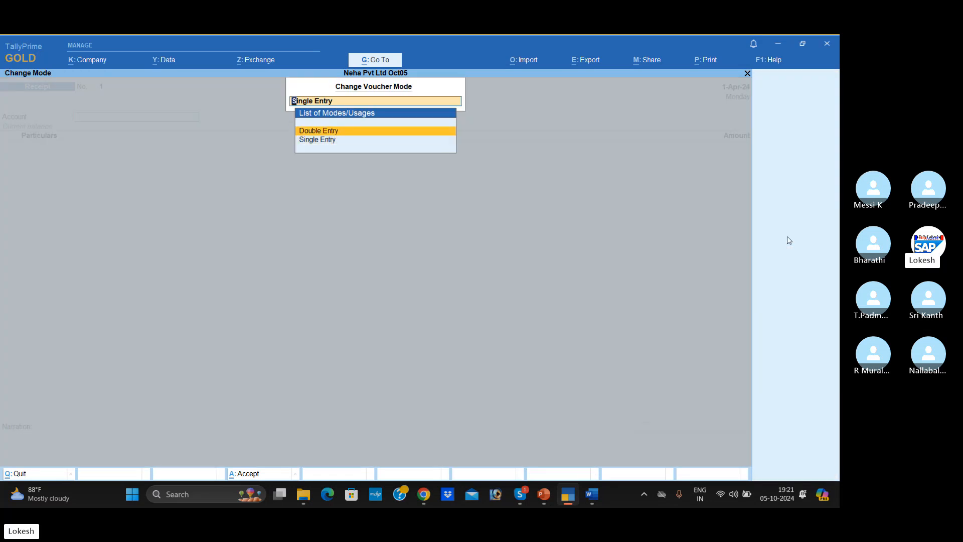
key("Return")
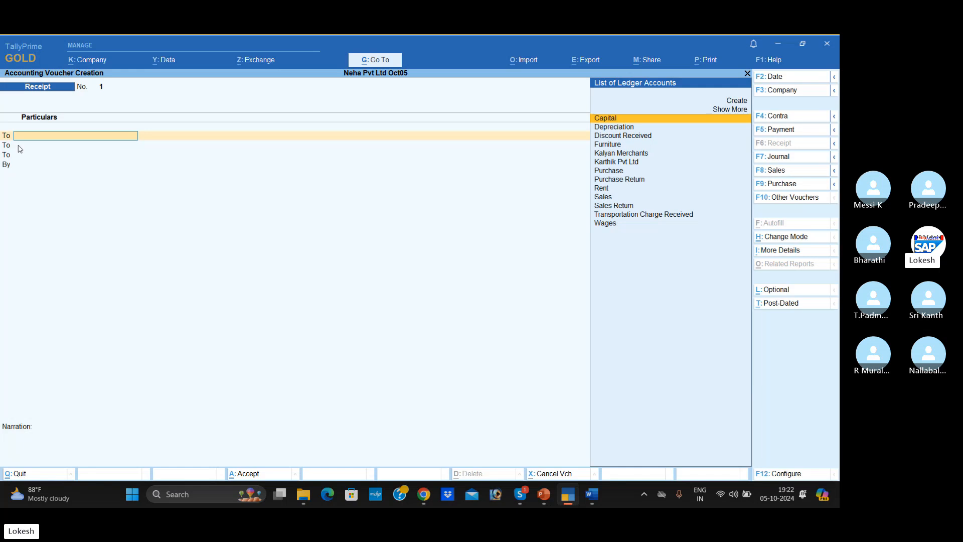
- Configure voucher entry to use Cr/Dr instead of To/By, keep the other options, and reopen the Receipt voucher
left_click(769, 474)
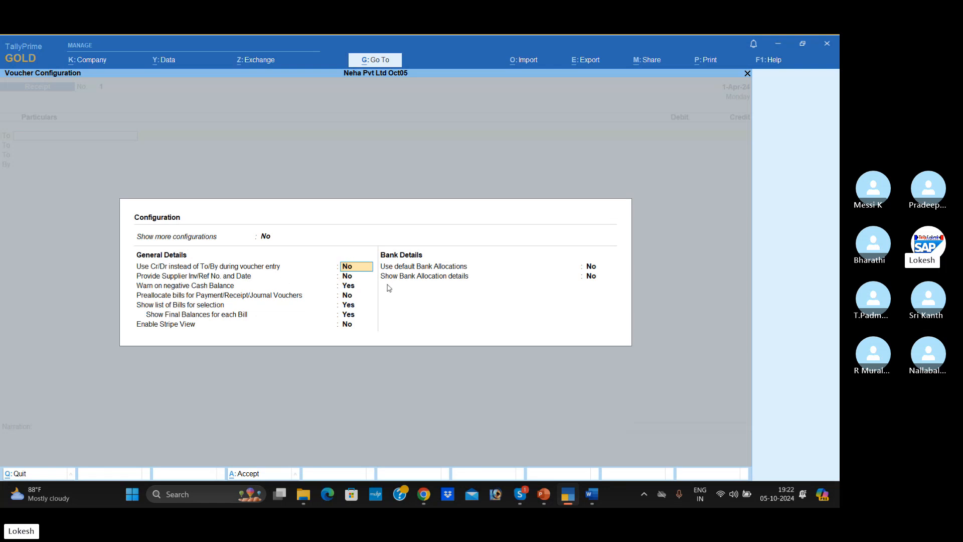
key("y")
key("Return")
key("Return")
key("Return")
key("Return")
key("Return")
key("Return")
key("Return")
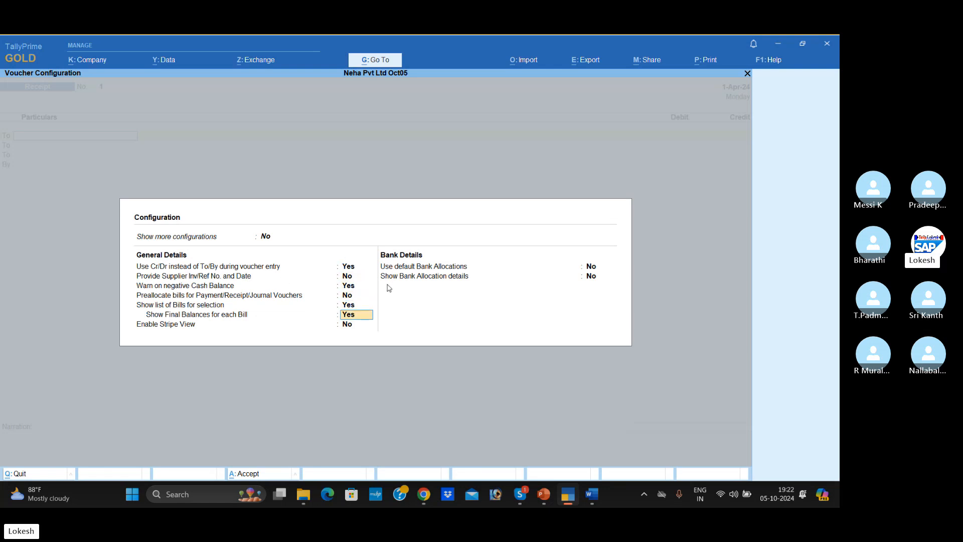
key("Return")
key("Return")
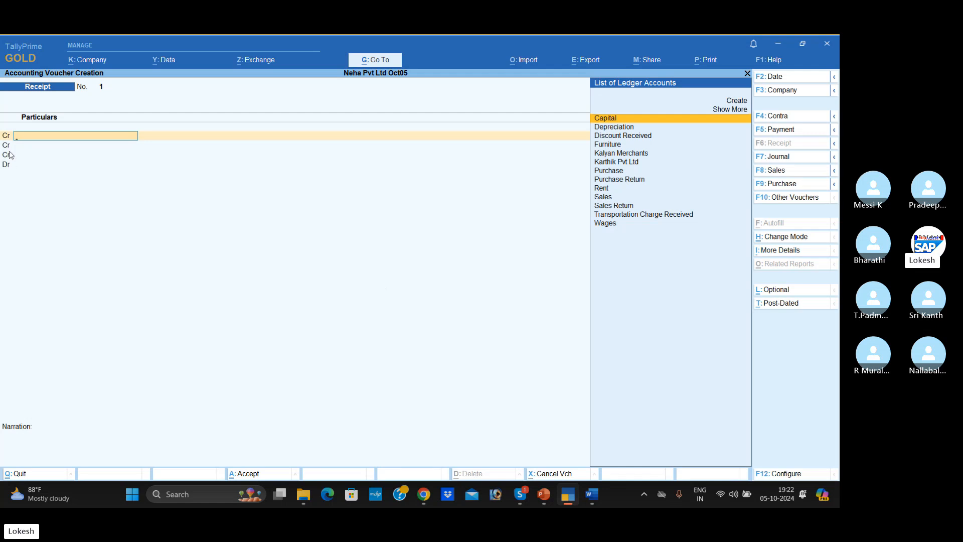
key("Escape")
key("Return")
key("Return")
- Switch to the TALLY MATERIAL LATEST ORIGINAL document in Word and review the Neha Pvt Ltd transactions table from the Capital entry
key("alt+Tab")
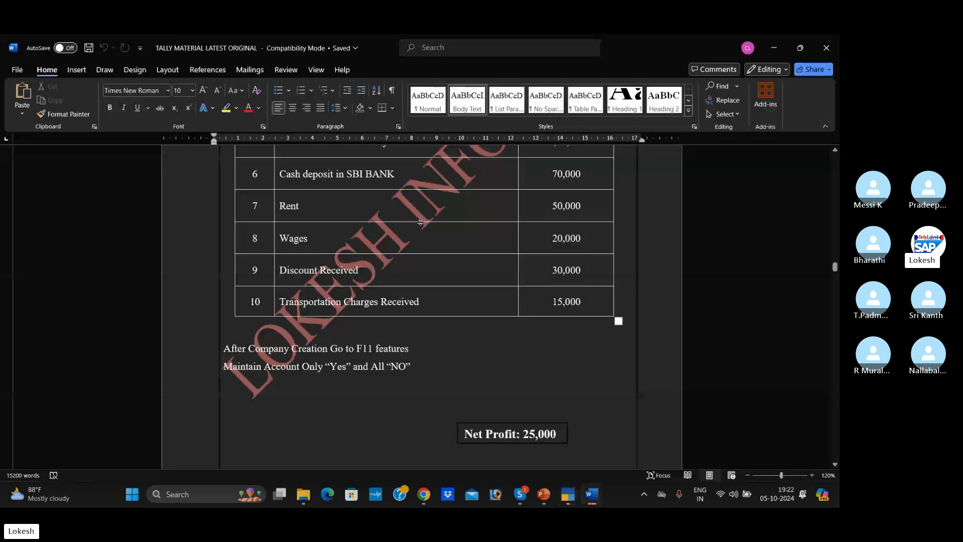
scroll(420, 222, "up", 5)
scroll(421, 222, "down", 1)
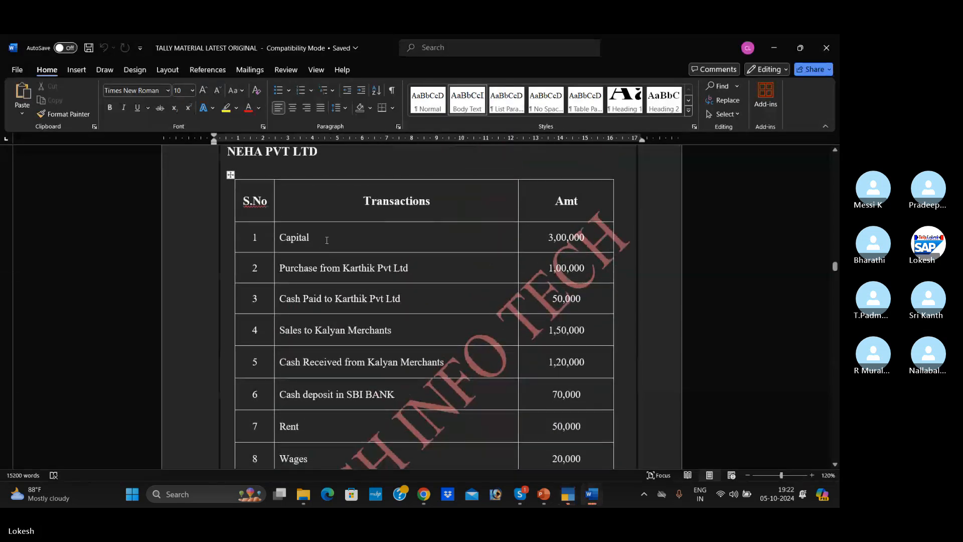
left_click(326, 240)
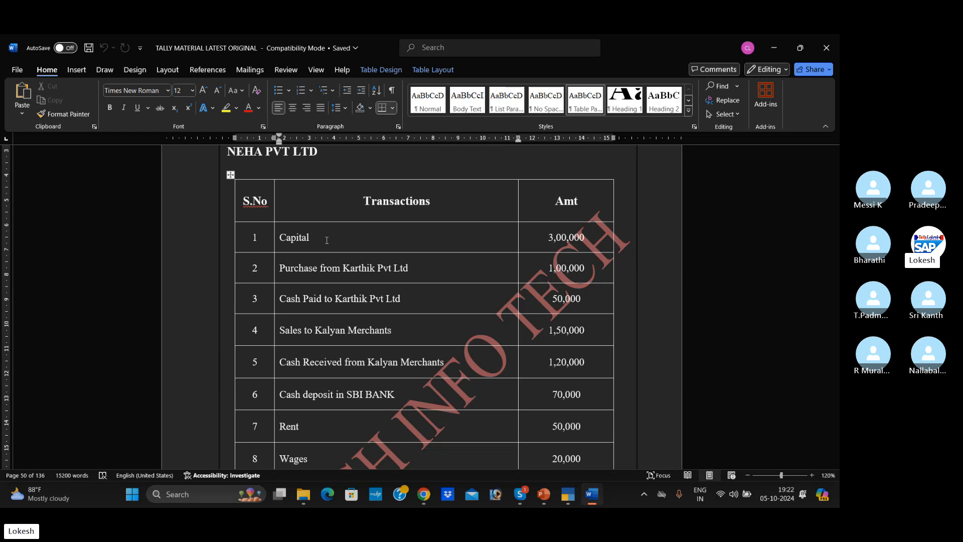
- Switch back to TallyPrime and go through the Contra, Payment, Receipt, Journal, Sales and Purchase voucher screens, ending on Receipt
key("alt+Tab")
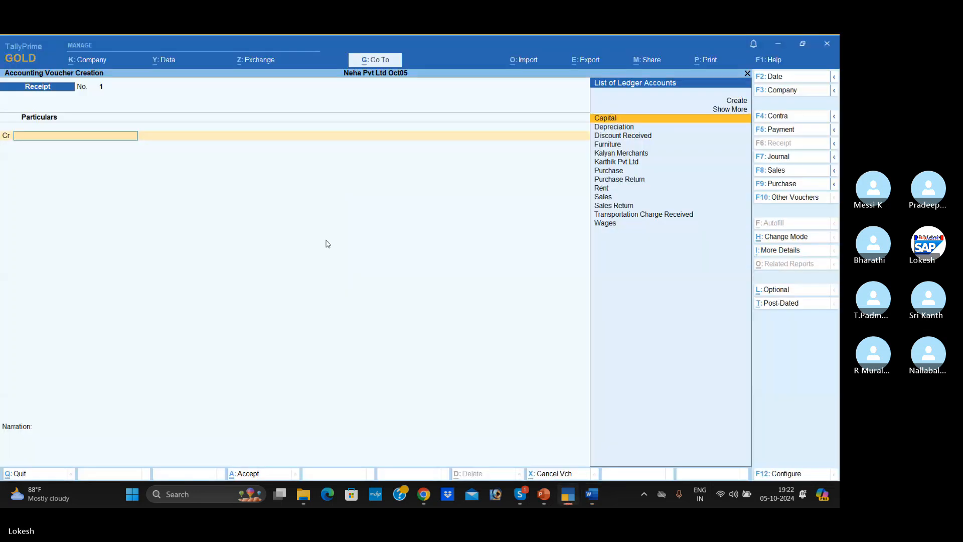
left_click(779, 117)
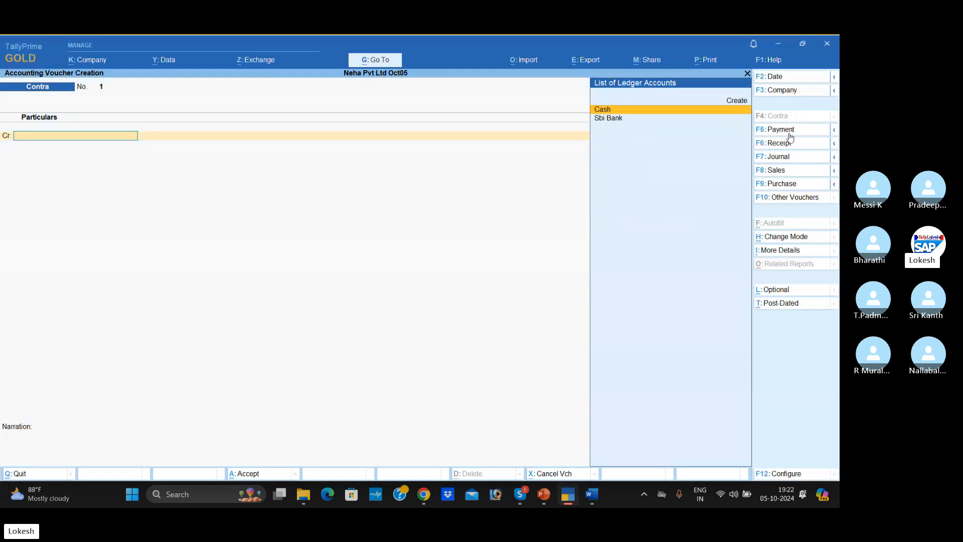
left_click(789, 131)
left_click(782, 143)
left_click(781, 156)
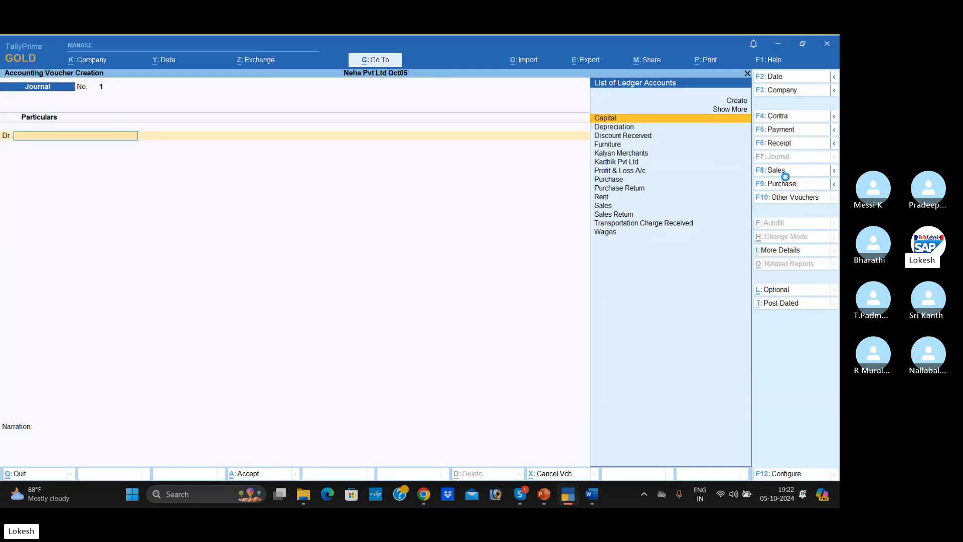
left_click(785, 177)
left_click(784, 185)
left_click(791, 149)
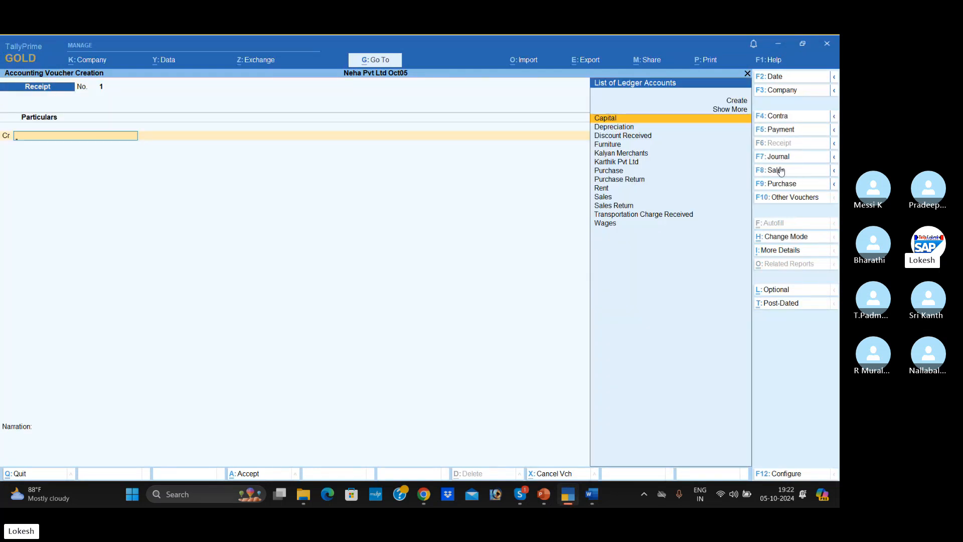
left_click(795, 172)
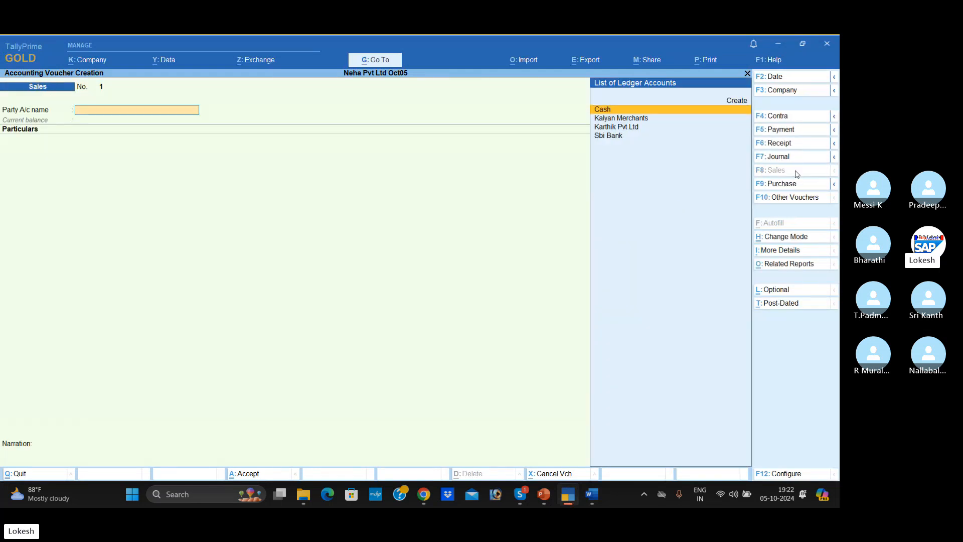
left_click(796, 119)
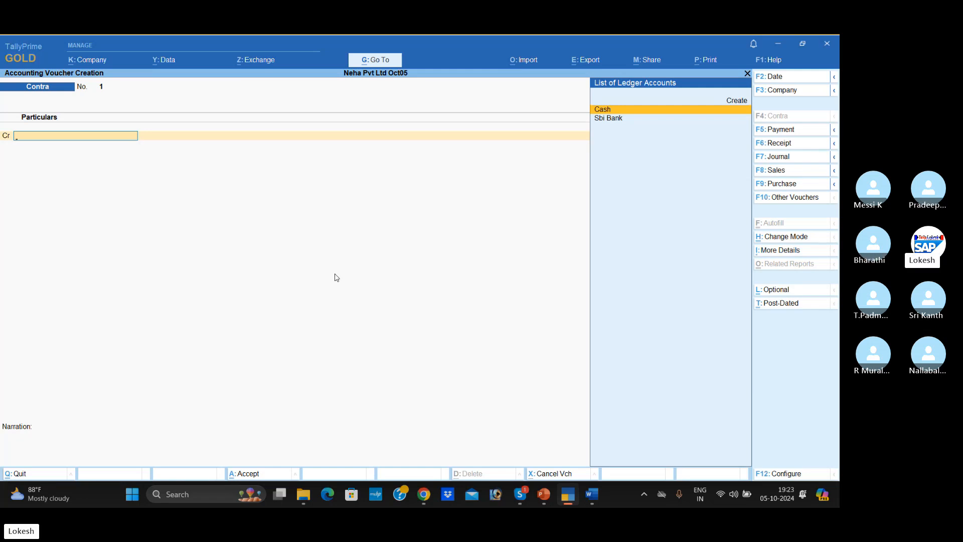
left_click(803, 143)
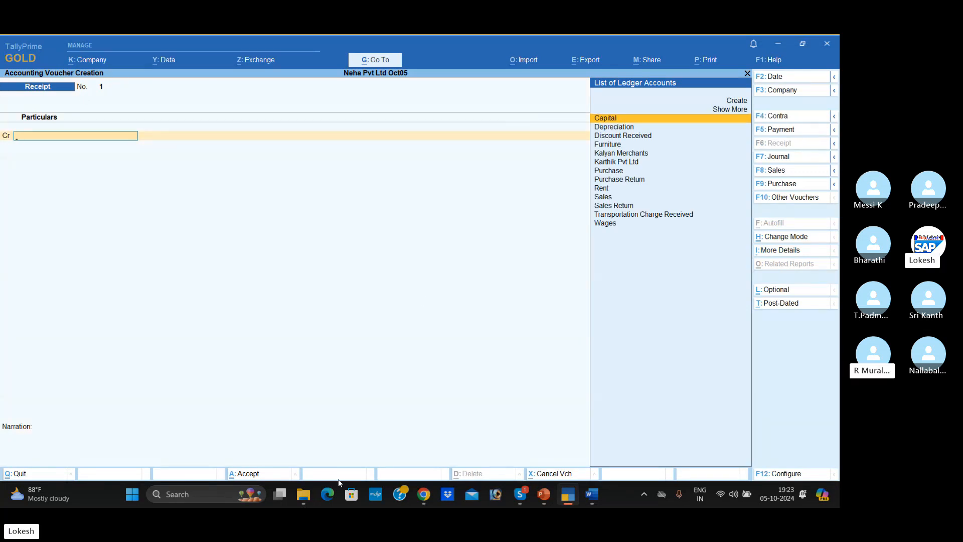
- Switch to the Word document, check the Capital entry and its amount in the Neha Pvt Ltd table, and return to TallyPrime
left_click(331, 496)
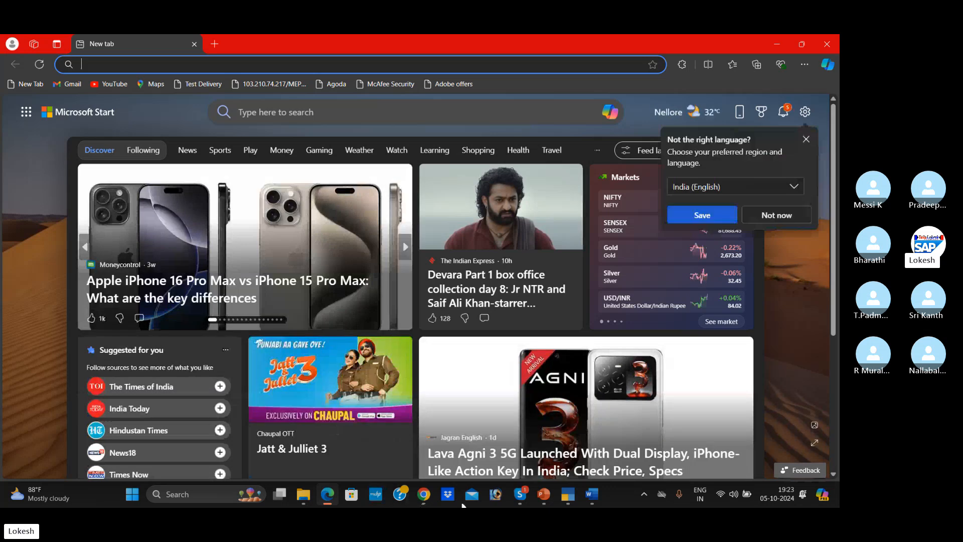
left_click(592, 495)
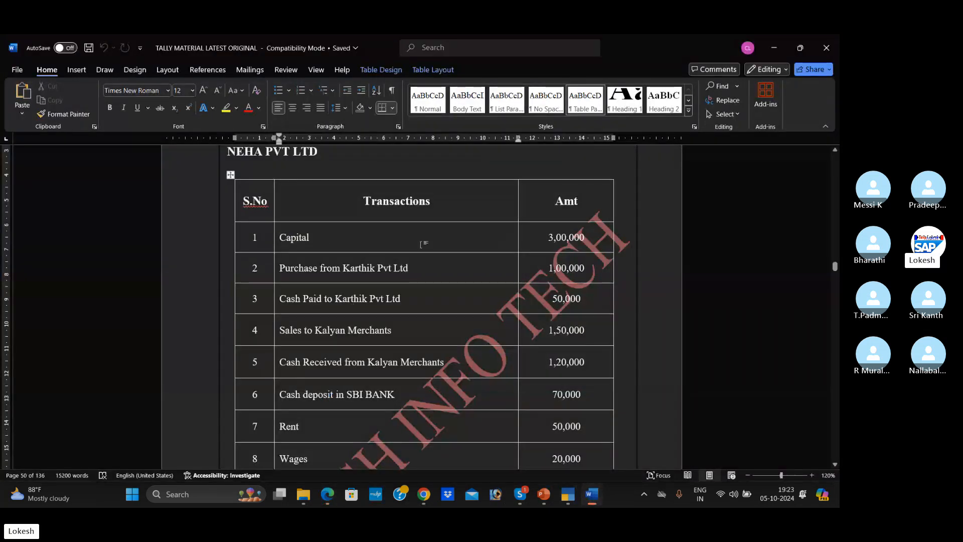
left_click(347, 246)
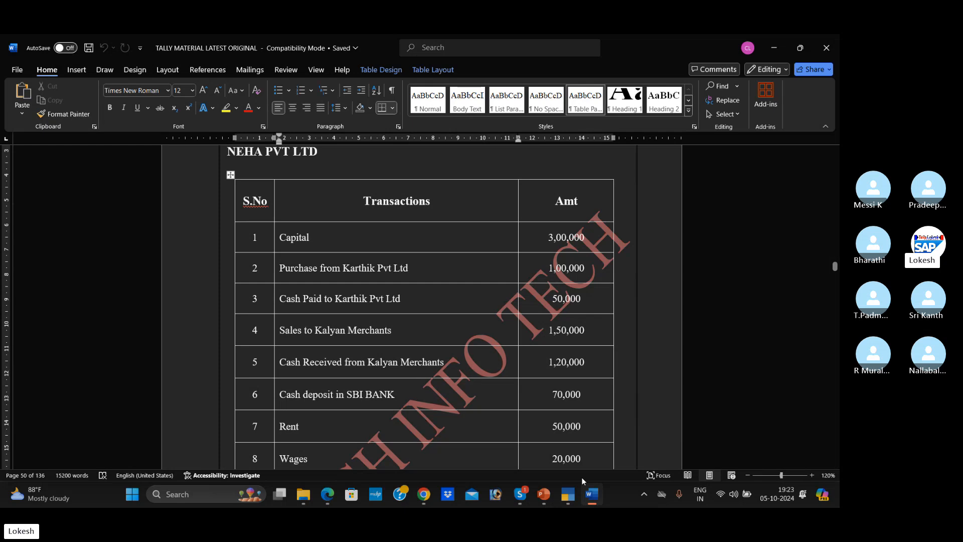
key("alt+Tab")
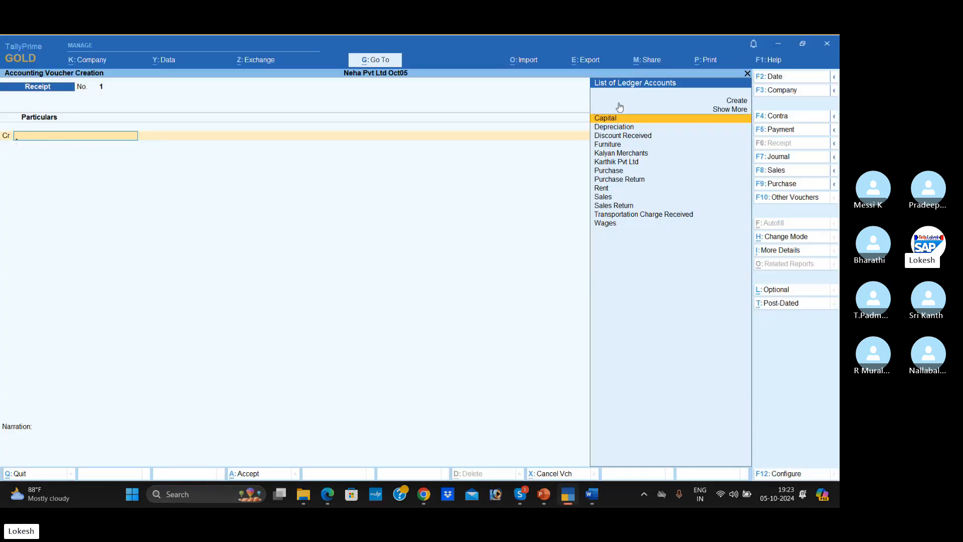
- Credit the Capital ledger with 3,00,000 in the Receipt voucher, checking the amount in the Word transactions table
key("Down")
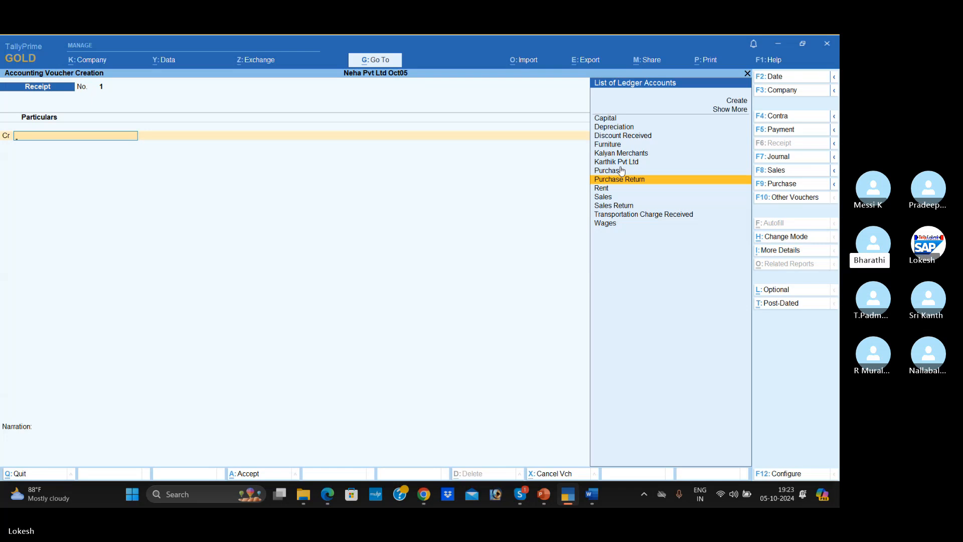
key("Up")
key("Up")
key("Up")
key("Up")
key("Up")
key("Up")
key("Up")
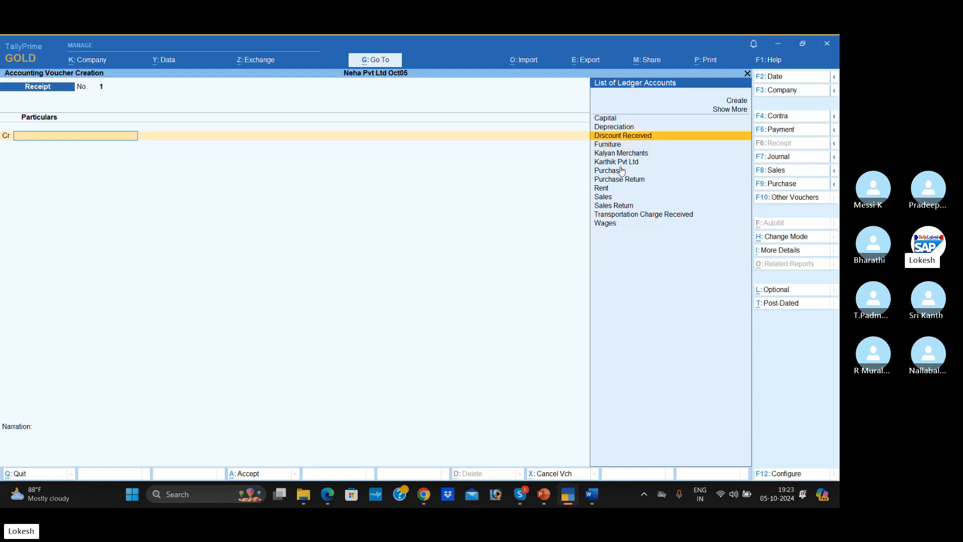
key("Return")
key("alt+Tab")
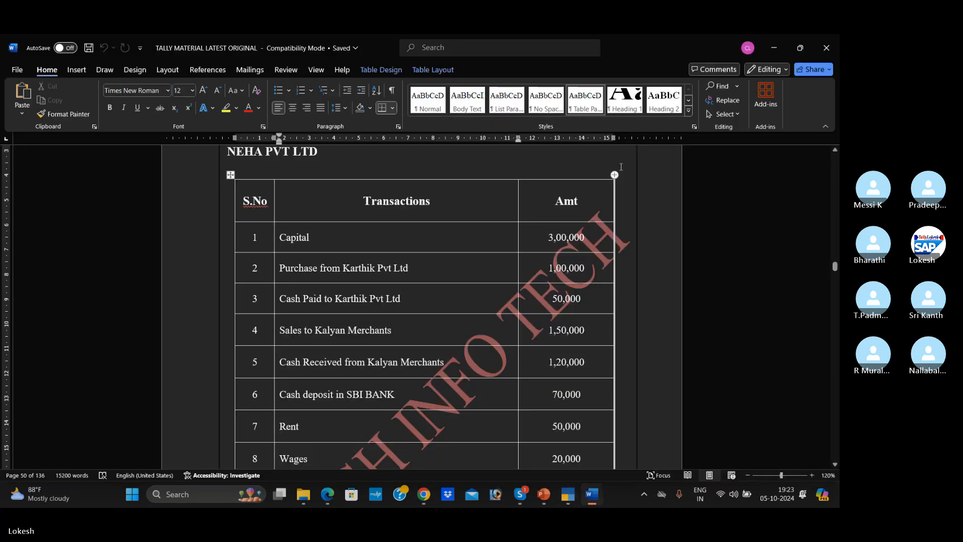
key("alt+Tab")
type("3,00,000")
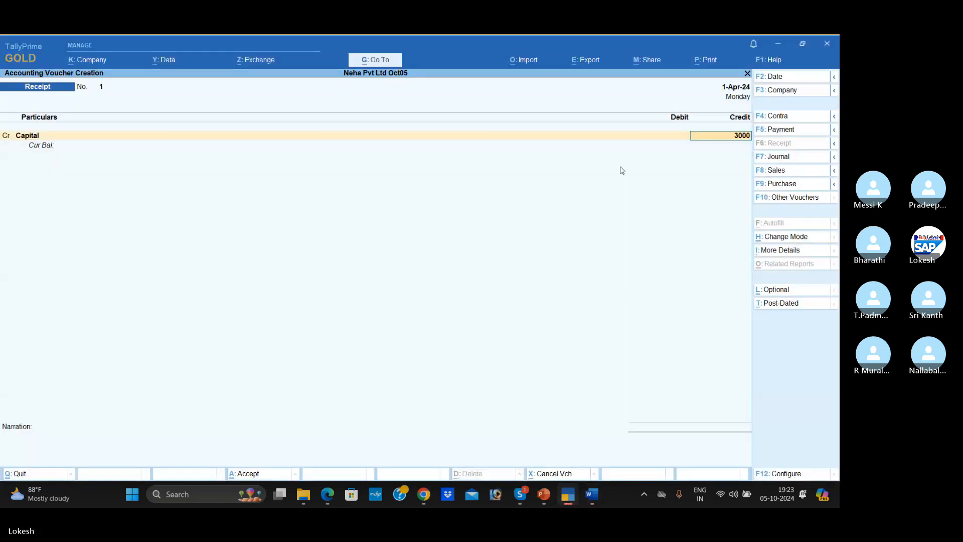
key("Return")
- Debit the Cash ledger with 3,00,000, leave the narration blank and save the Receipt voucher
key("Return")
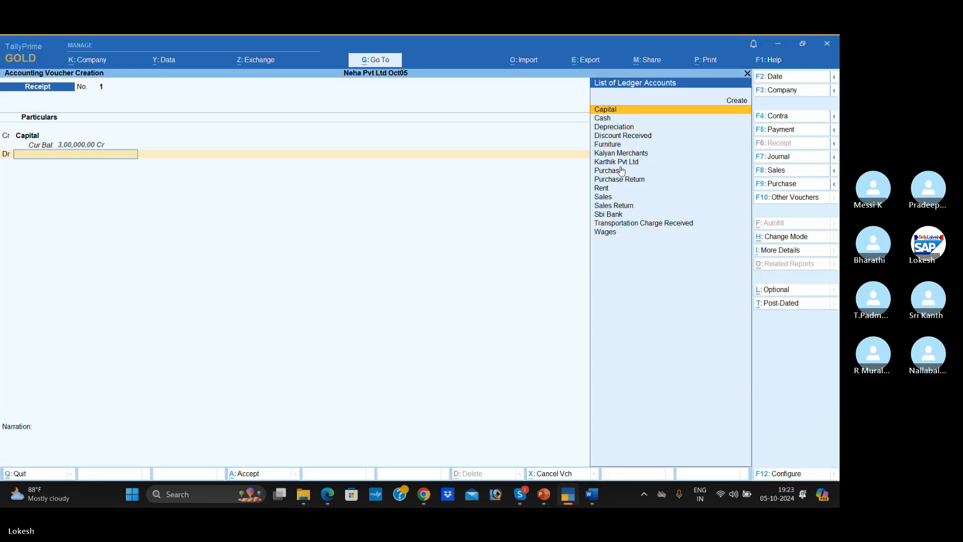
key("Down")
key("Return")
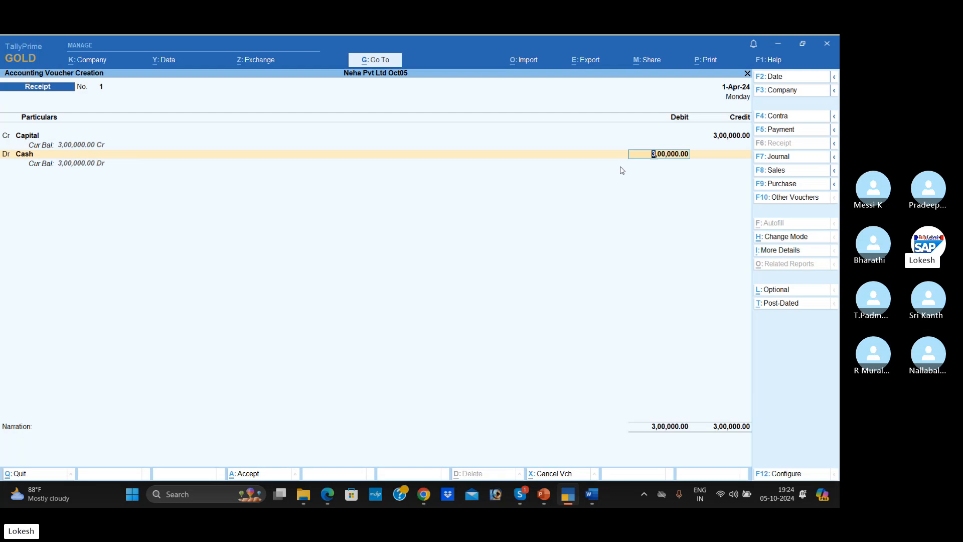
key("Return")
key("Return")
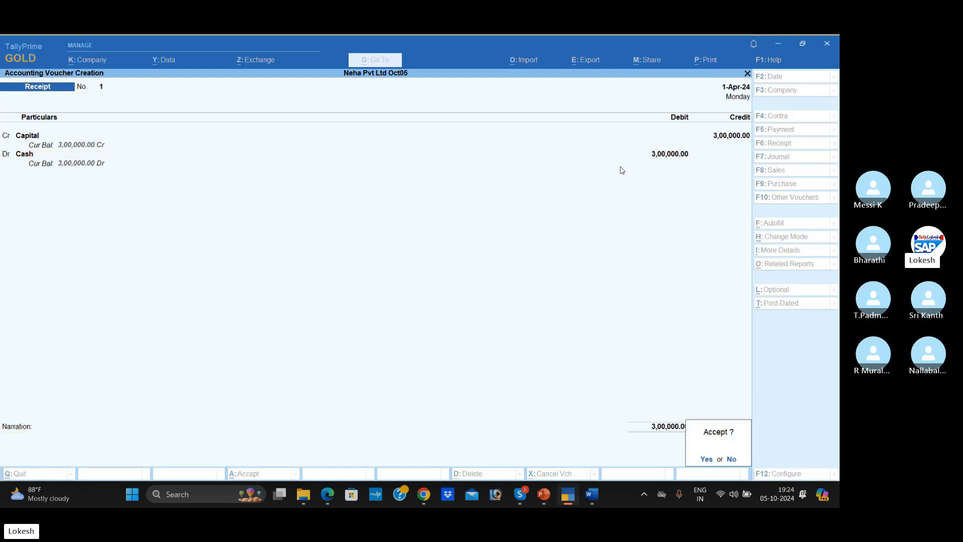
key("Return")
- Switch to the Word document, read the second transaction, Purchase from Karthik Pvt Ltd, and return to TallyPrime
key("alt+Tab")
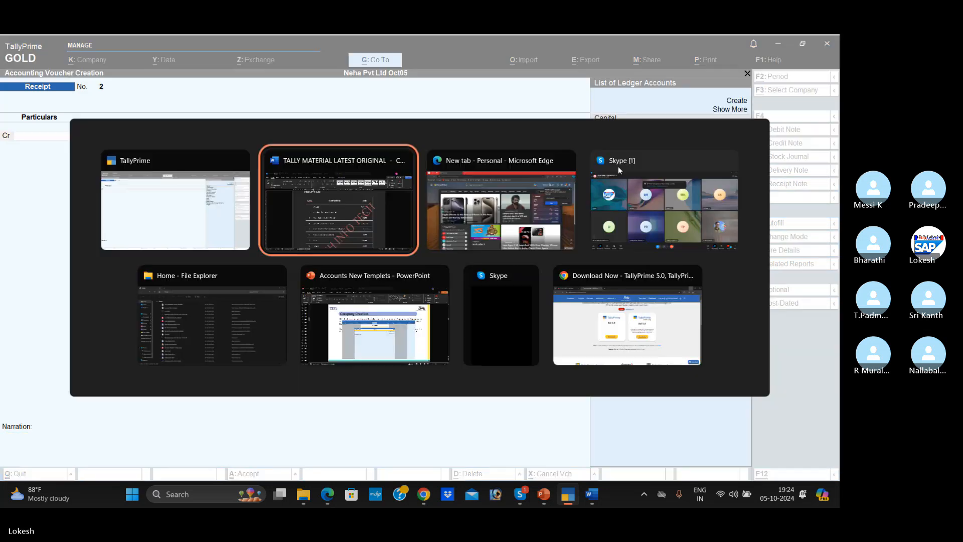
scroll(331, 215, "down", 2)
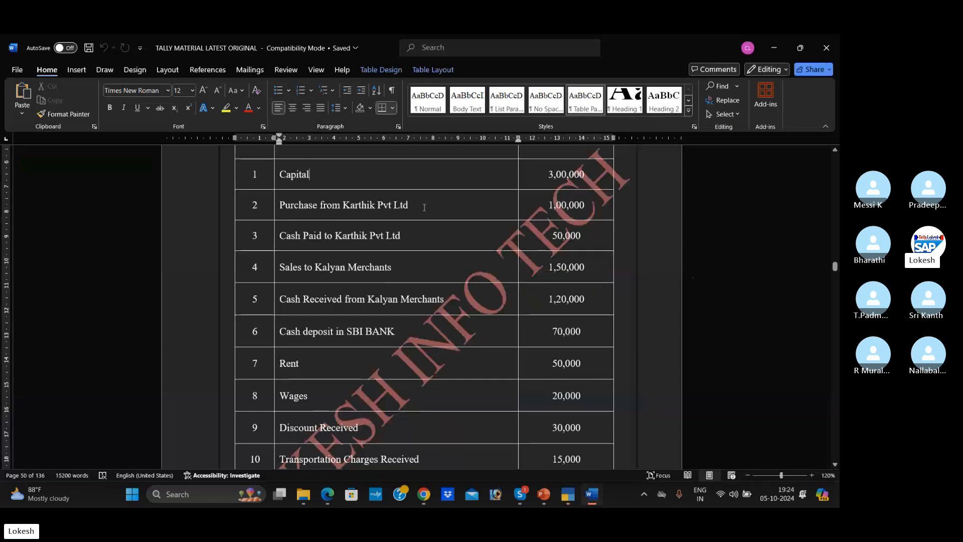
key("alt+Tab")
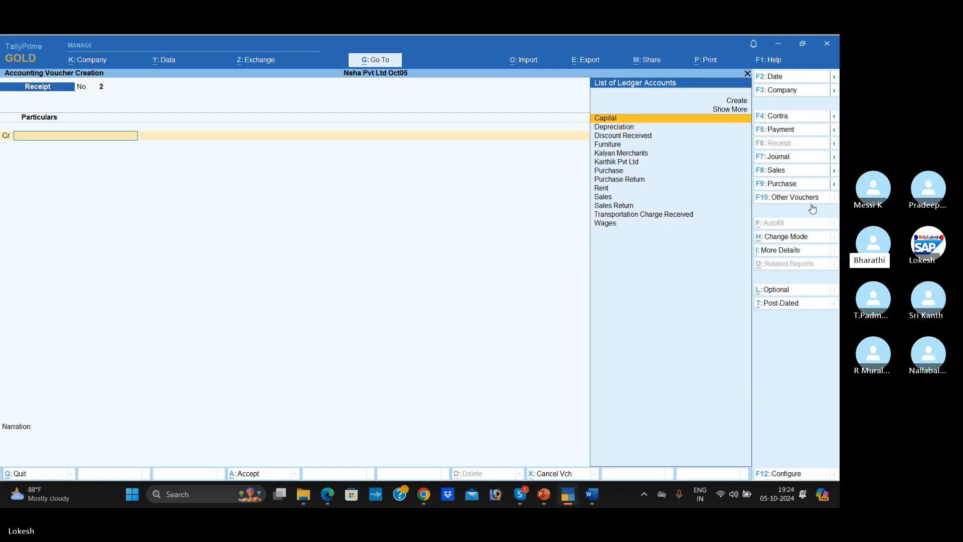
- Start a Purchase voucher, change its mode to As Voucher and leave the supplier invoice number blank
left_click(788, 184)
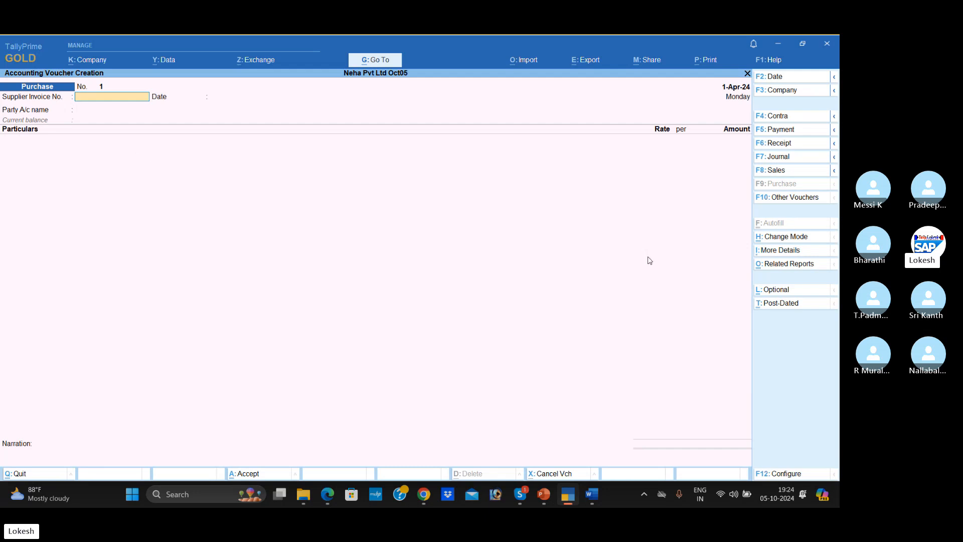
left_click(795, 237)
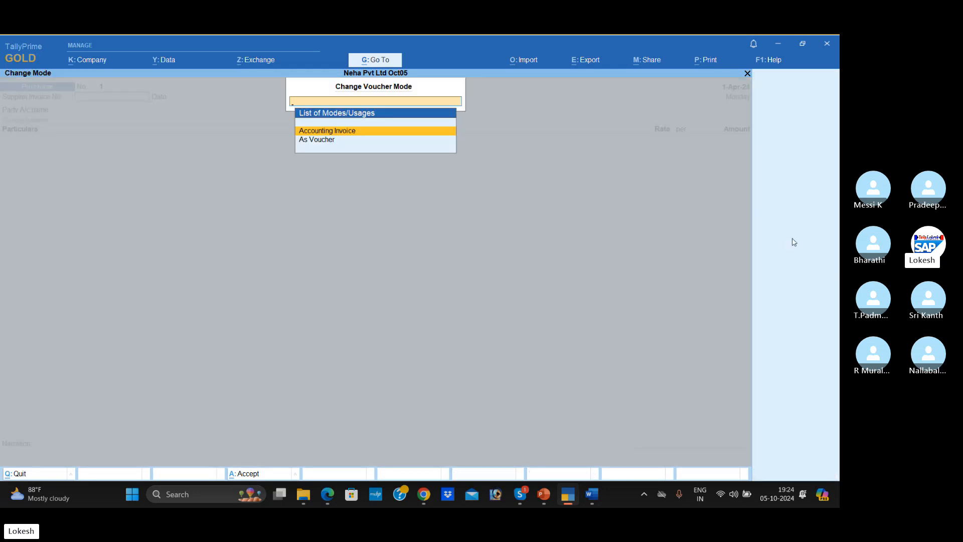
key("Down")
key("Return")
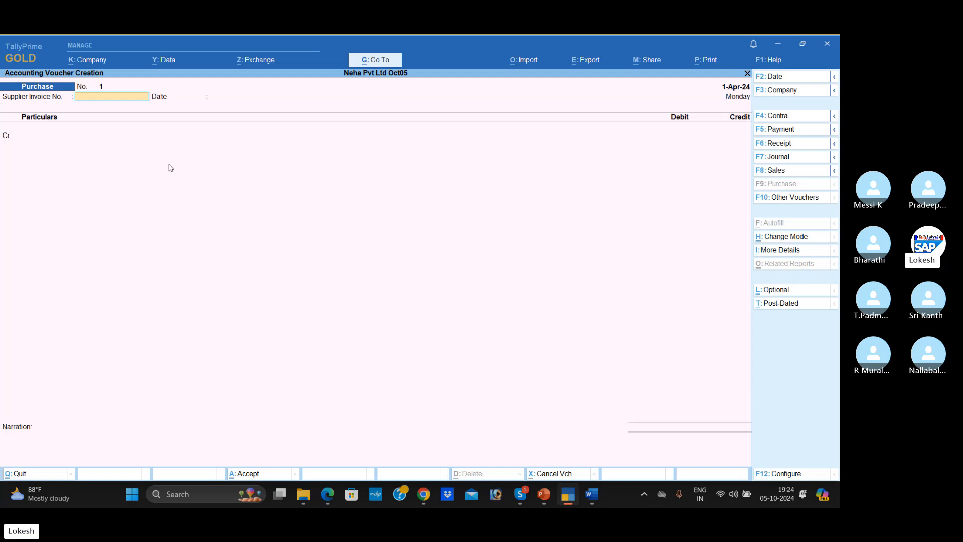
key("Return")
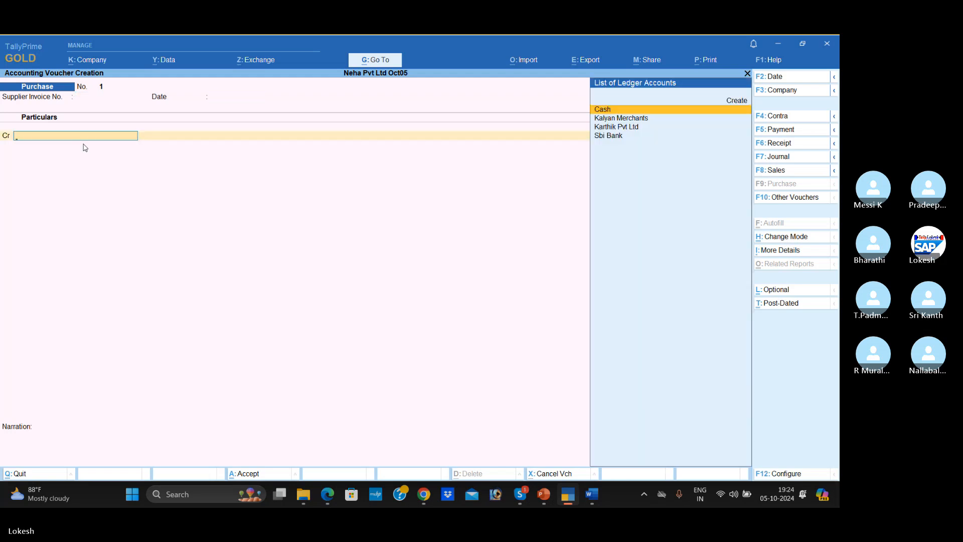
- Switch to Word, highlight the supplier's name in the Purchase from Karthik Pvt Ltd transaction, and return to the Purchase voucher in TallyPrime
key("alt+Tab")
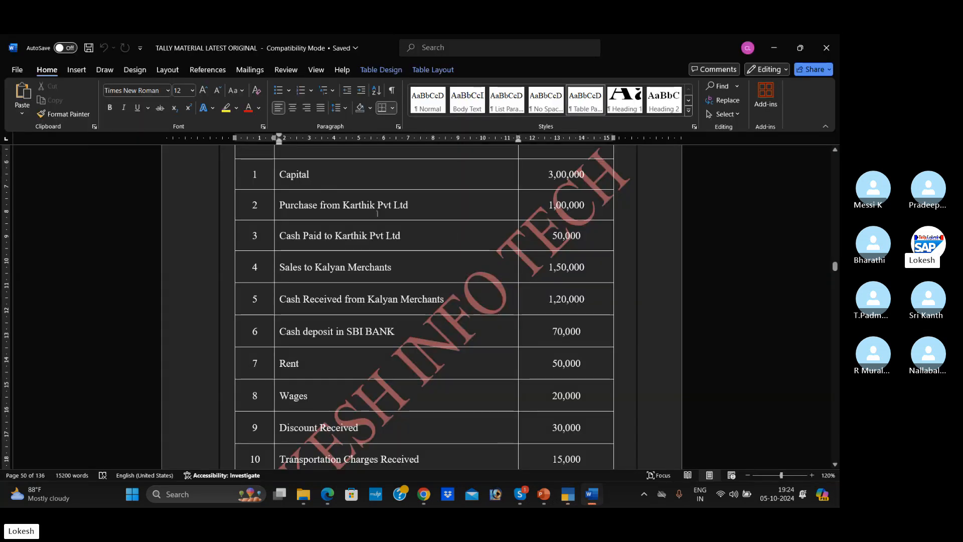
double_click(285, 205)
left_click_drag(347, 210, 393, 207)
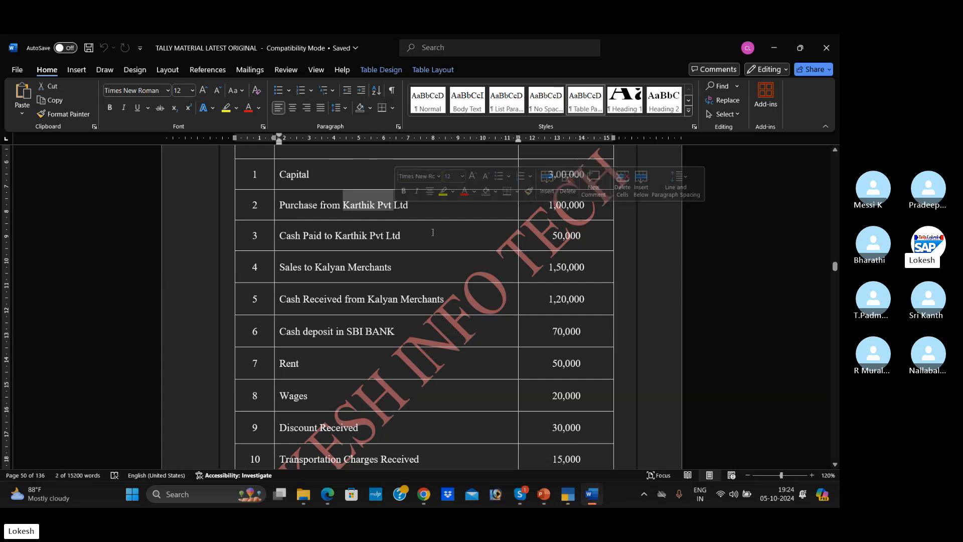
key("alt+Tab")
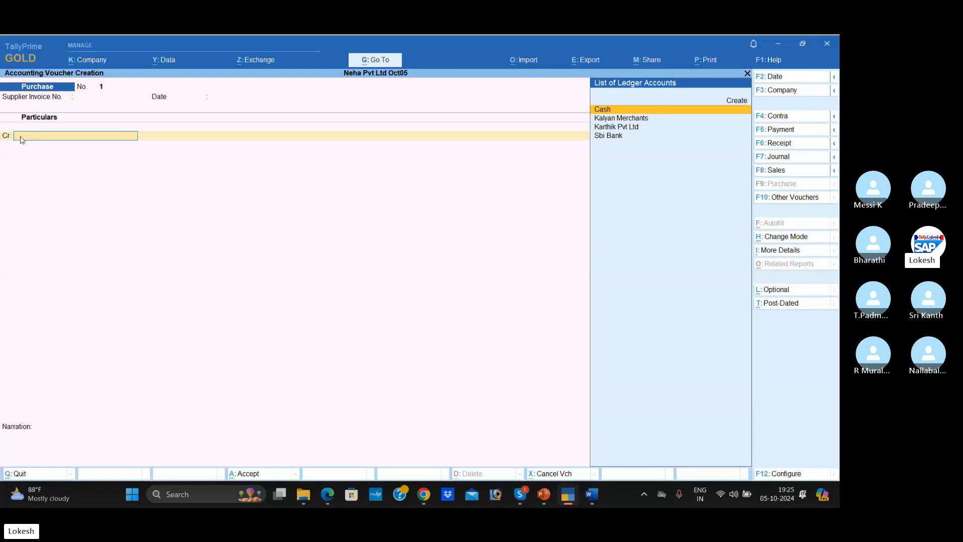
- Select Karthik Pvt Ltd as the credit ledger in the Purchase voucher and leave its receipt and party details blank
key("Down")
key("Down")
key("Return")
key("Return")
key("Return")
key("Return")
key("Return")
key("Return")
key("Return")
key("Return")
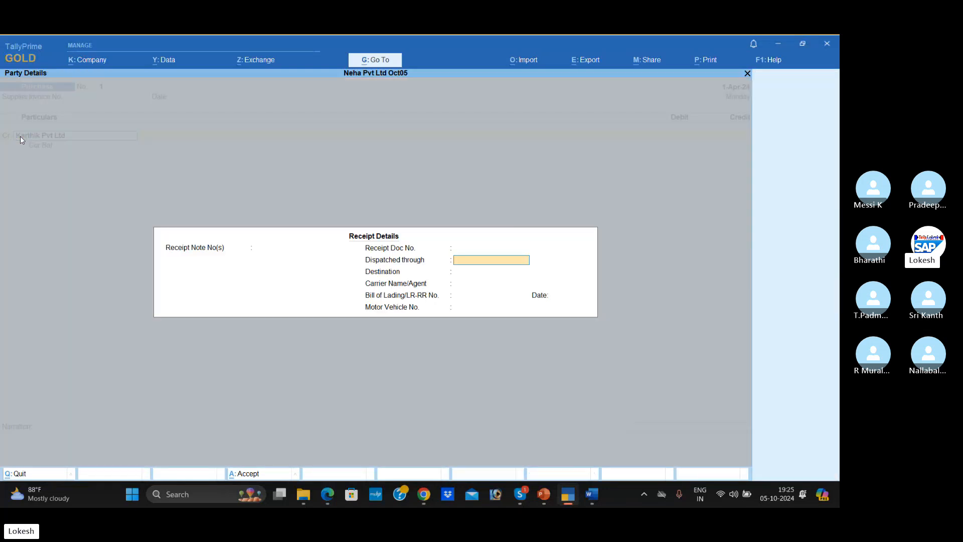
key("Return")
key("Return")
key("Return")
key("Return")
key("Return")
key("Return")
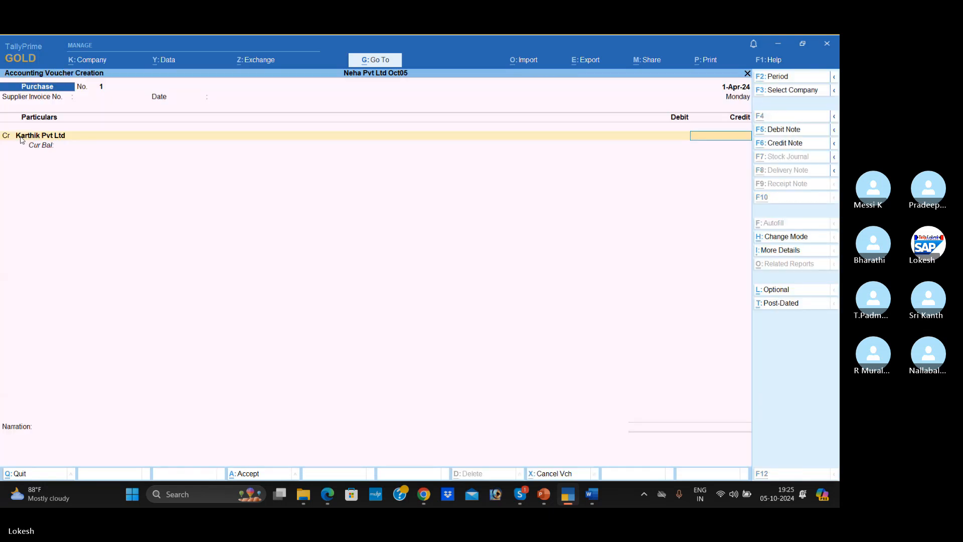
- Check the purchase amount in the Word document and credit Karthik Pvt Ltd with 1,00,000 in TallyPrime
key("alt+Tab")
key("alt+Tab")
type("100000")
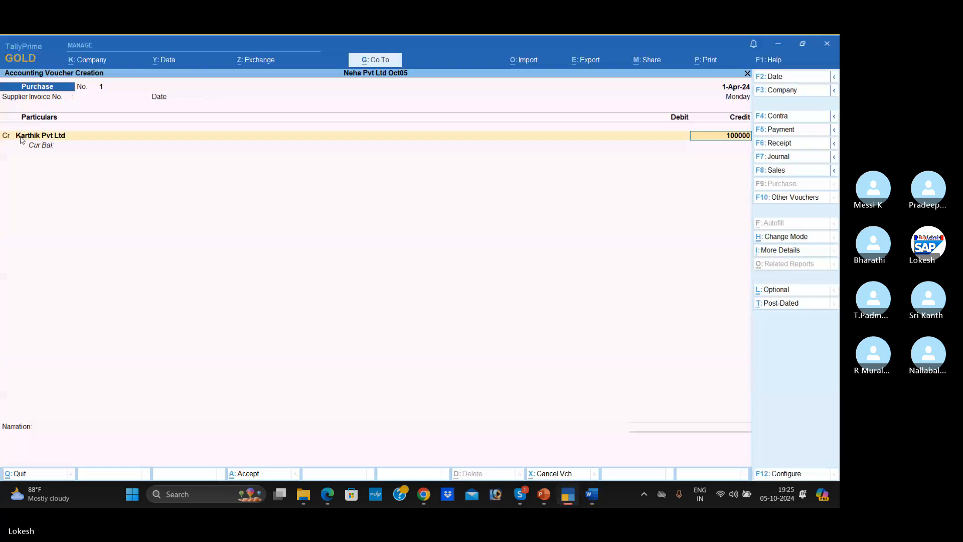
key("Return")
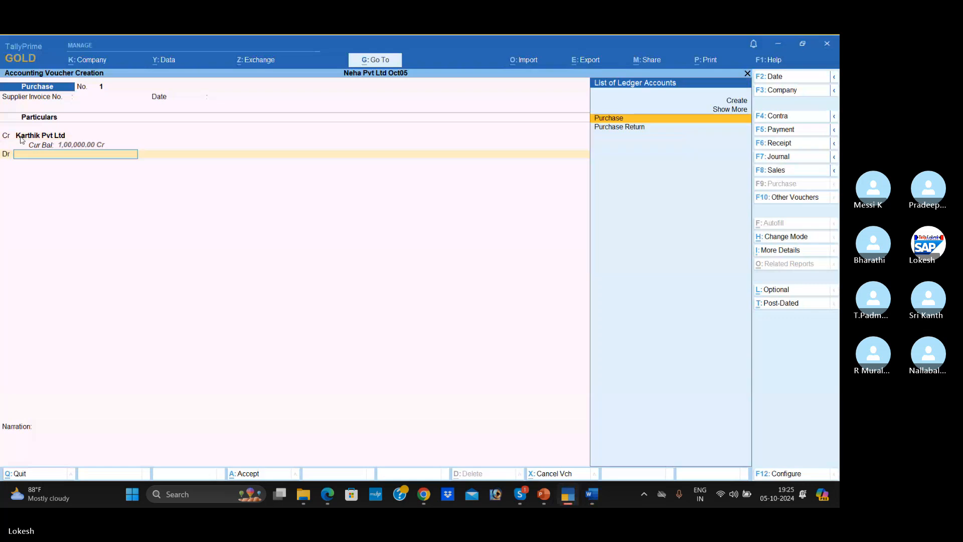
- Debit the Purchase ledger with 1,00,000, leave the narration blank and save the Purchase voucher
key("Return")
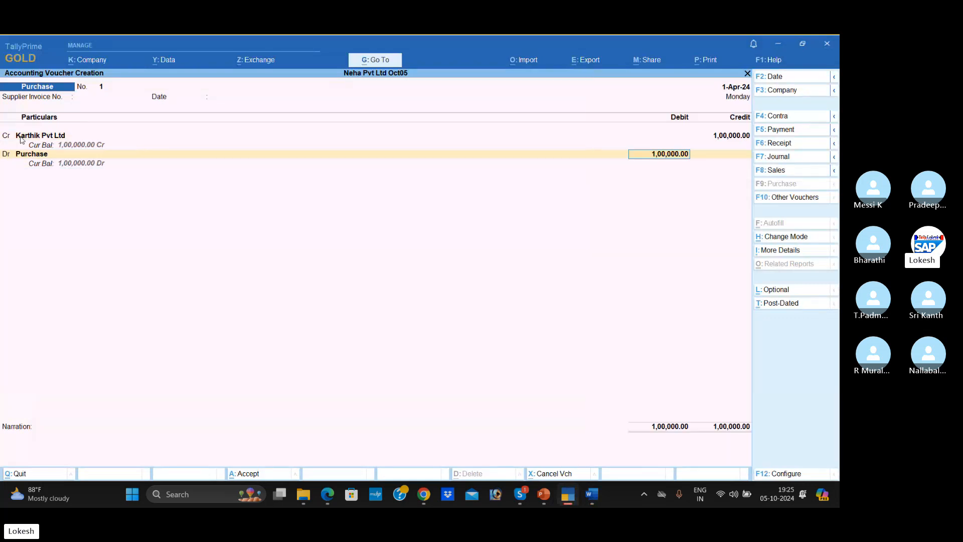
key("Return")
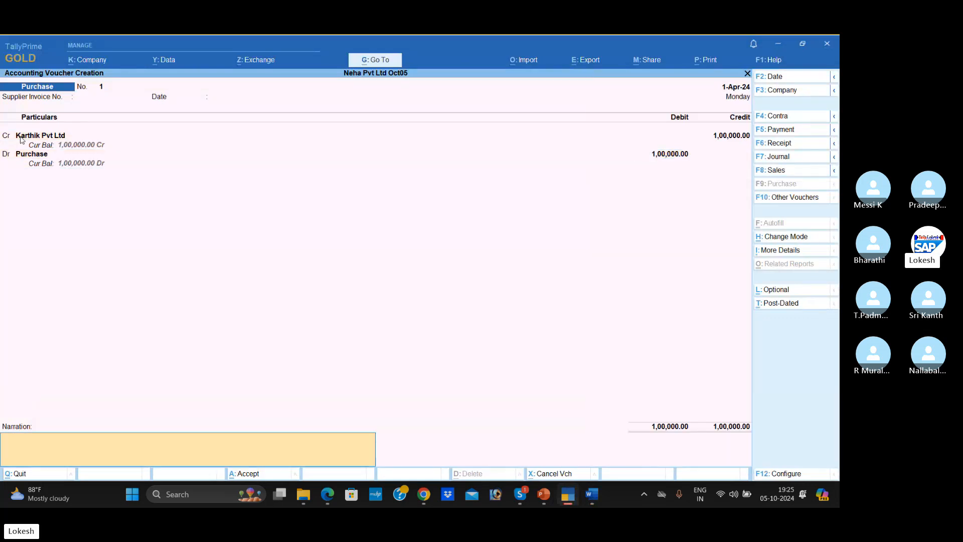
key("Return")
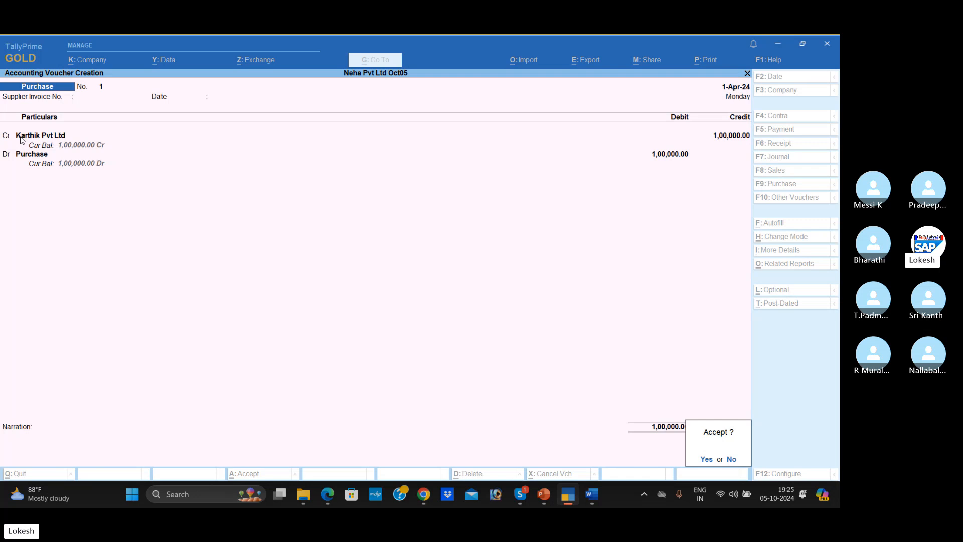
key("Return")
- Switch to Word, highlight the third transaction, Cash Paid to Karthik Pvt Ltd, and start a Payment voucher in TallyPrime
key("alt+Tab")
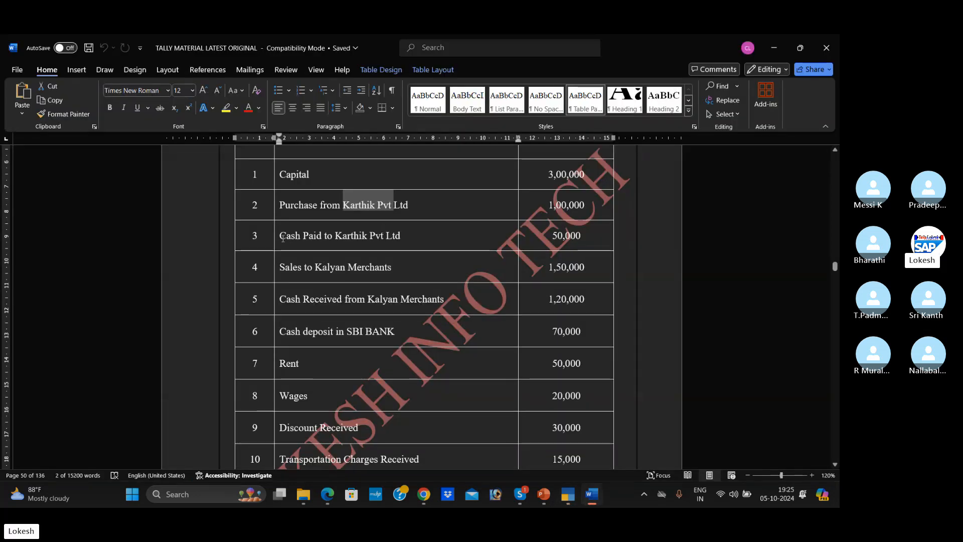
left_click_drag(282, 238, 399, 241)
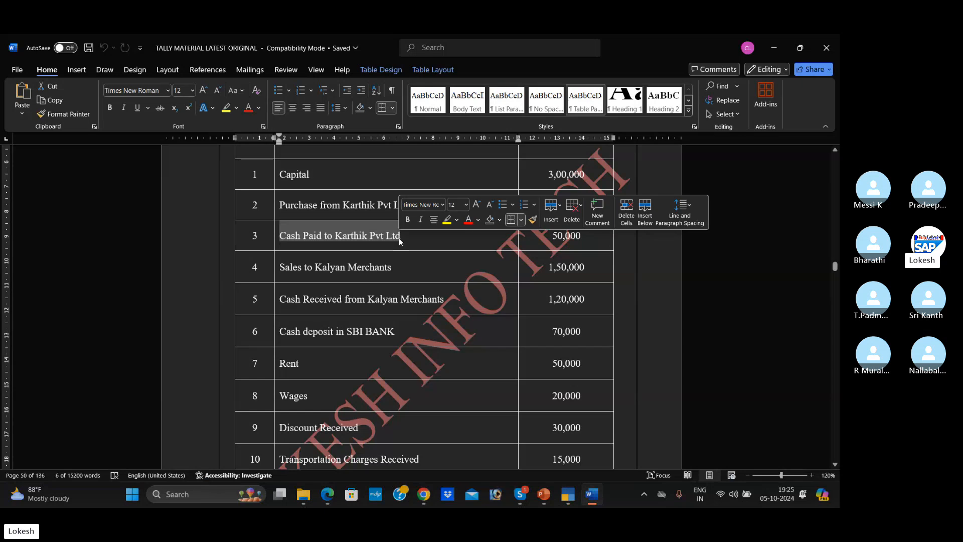
key("alt+Tab")
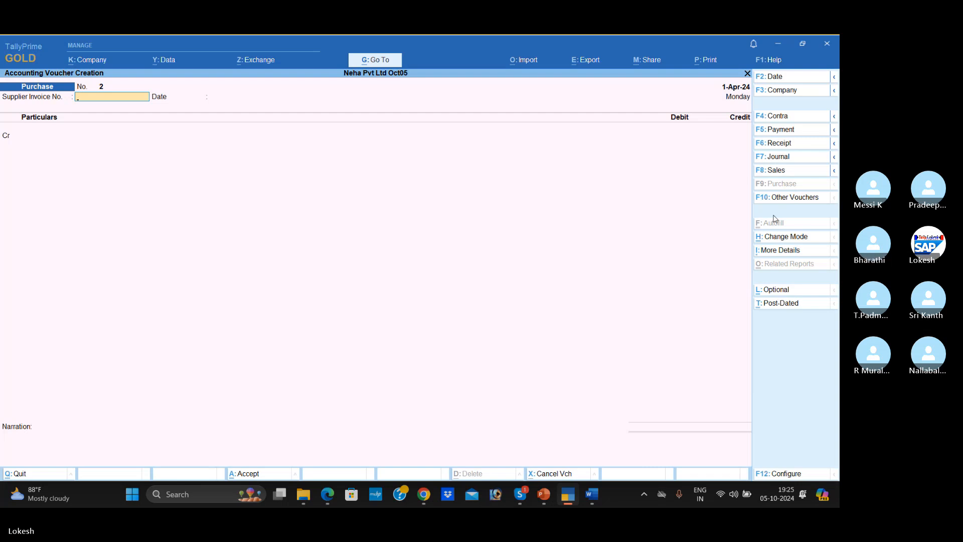
left_click(794, 130)
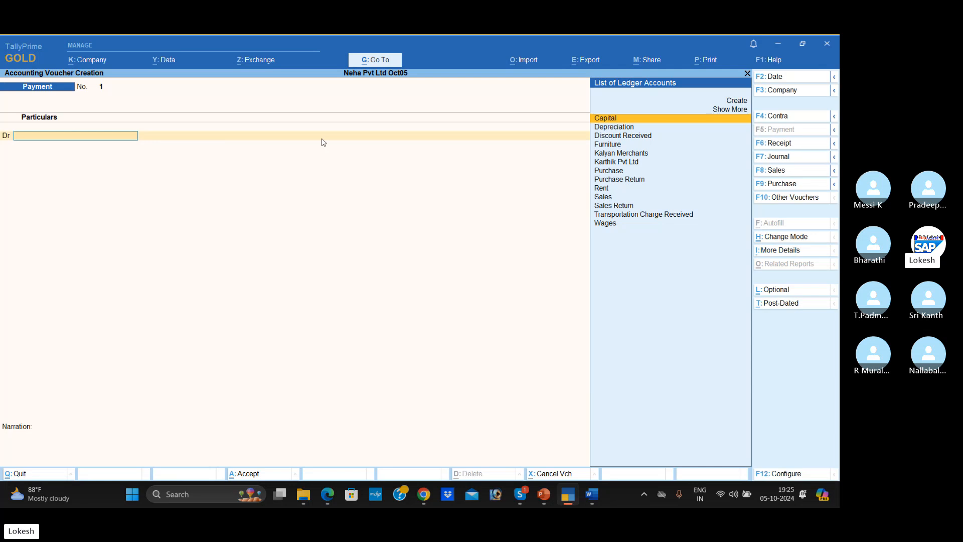
- Check the third transaction in Word and debit Karthik Pvt Ltd with 50,000 in the Payment voucher
key("alt+Tab")
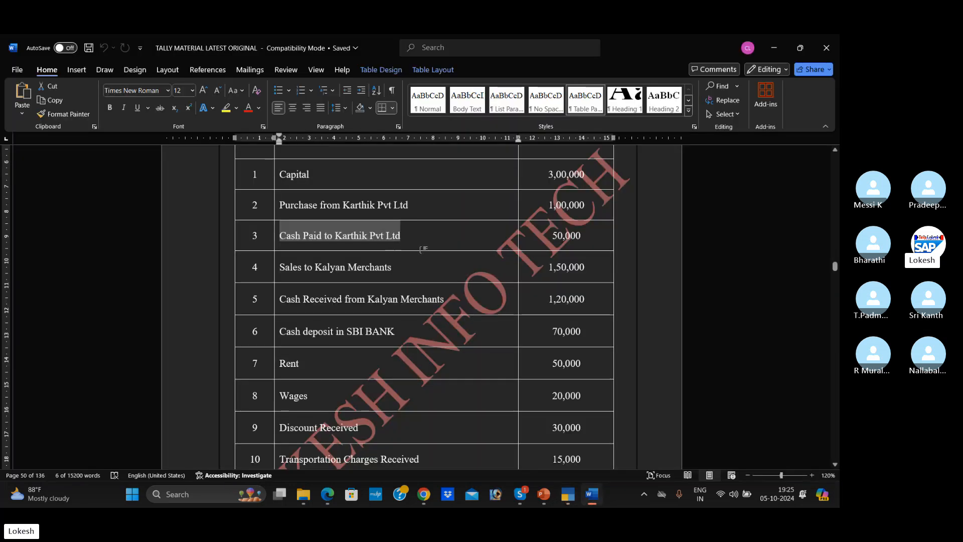
key("alt+Tab")
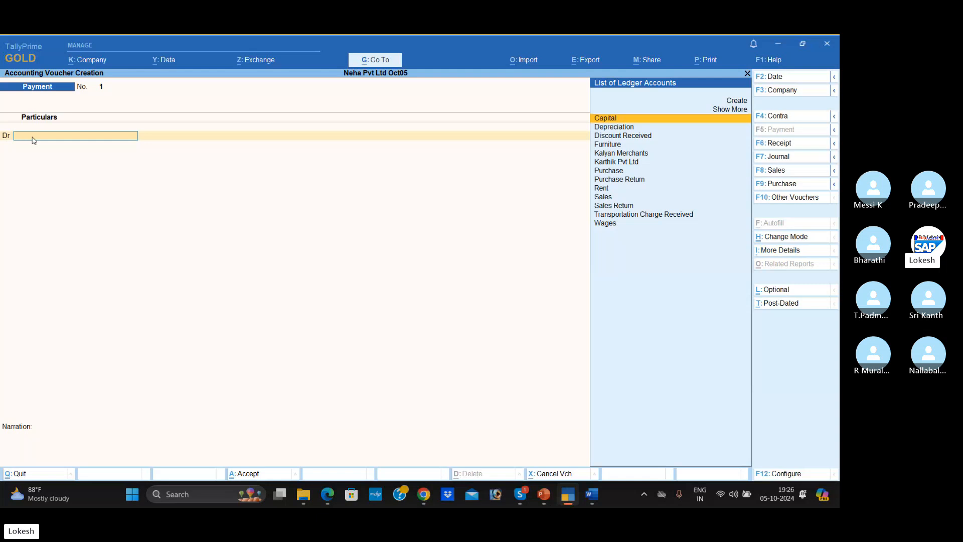
type("Ka")
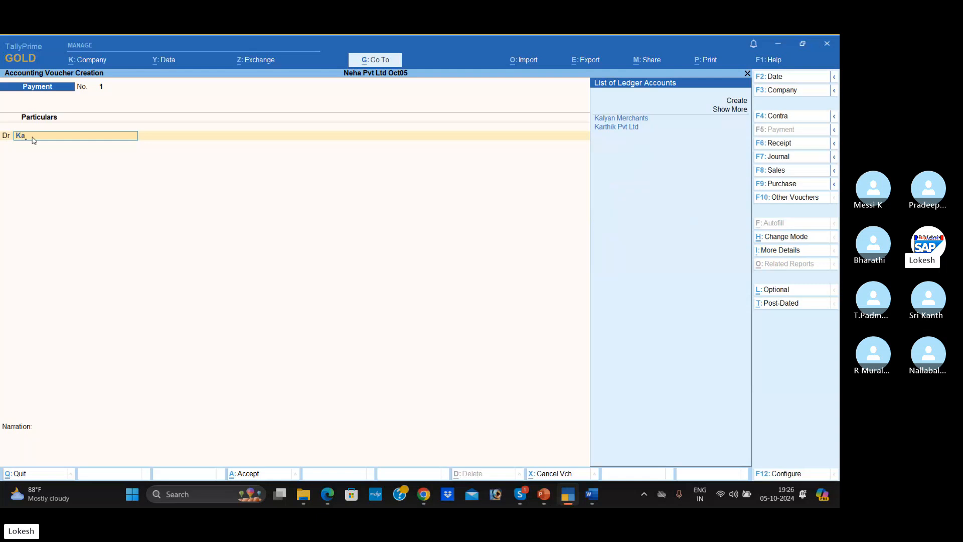
type("r")
key("Return")
key("alt+Tab")
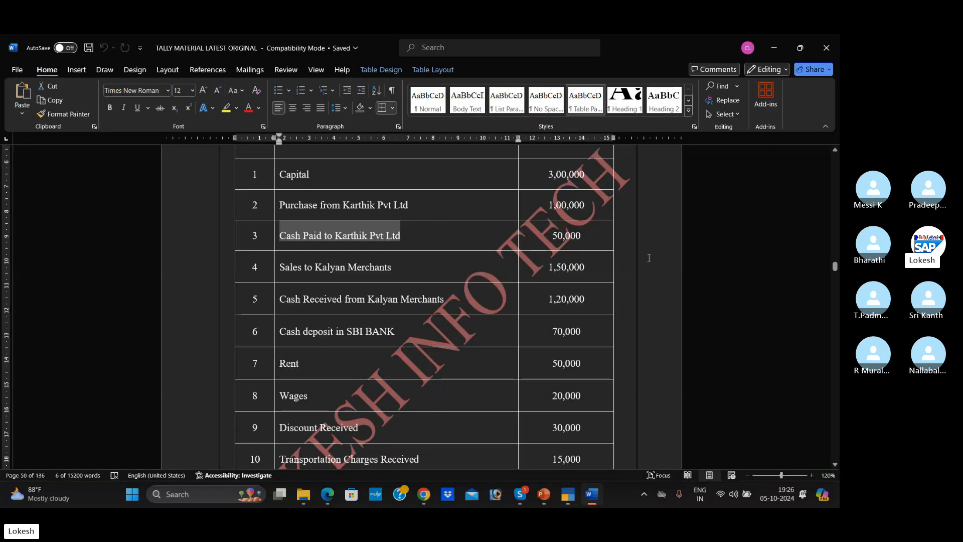
key("alt+Tab")
type("50000")
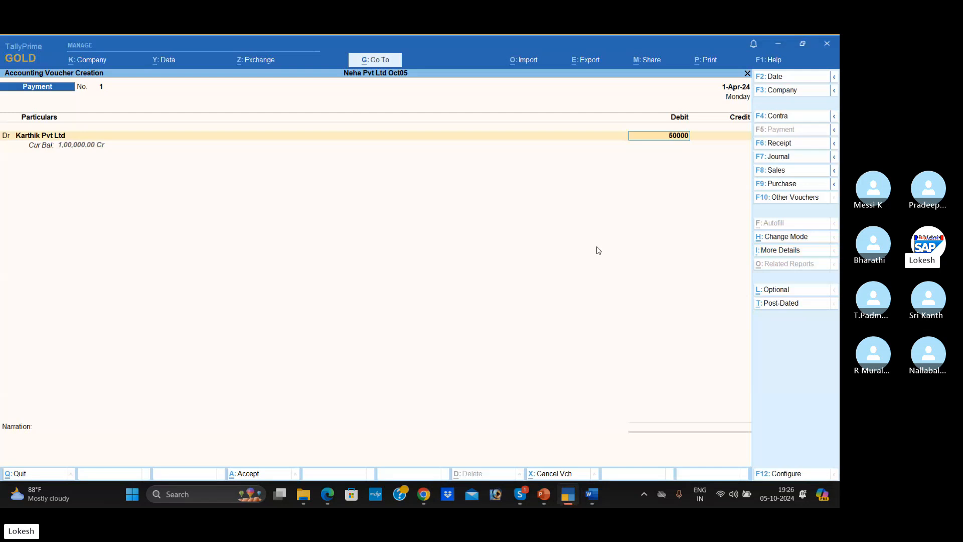
key("Return")
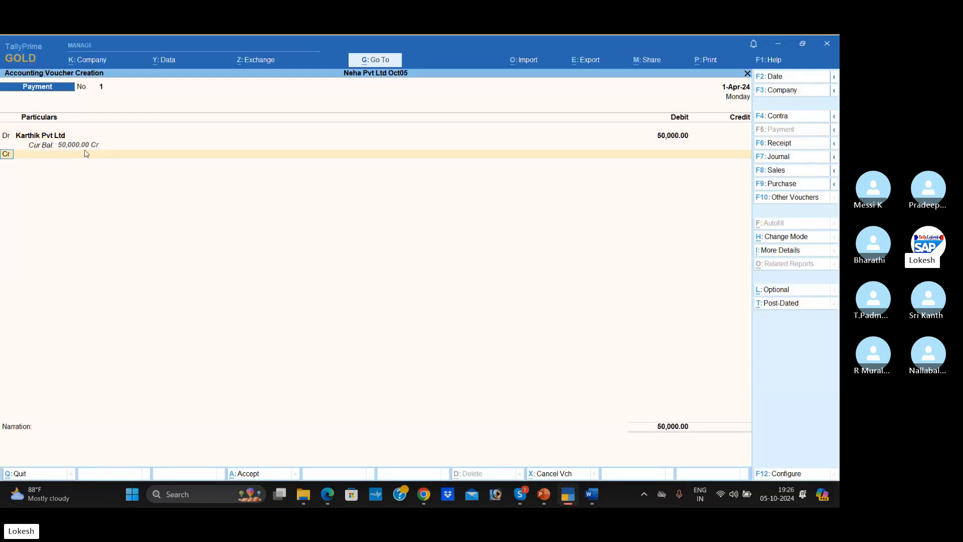
- Credit the Cash ledger with 50,000, leave the narration blank and save the Payment voucher
key("Return")
key("Down")
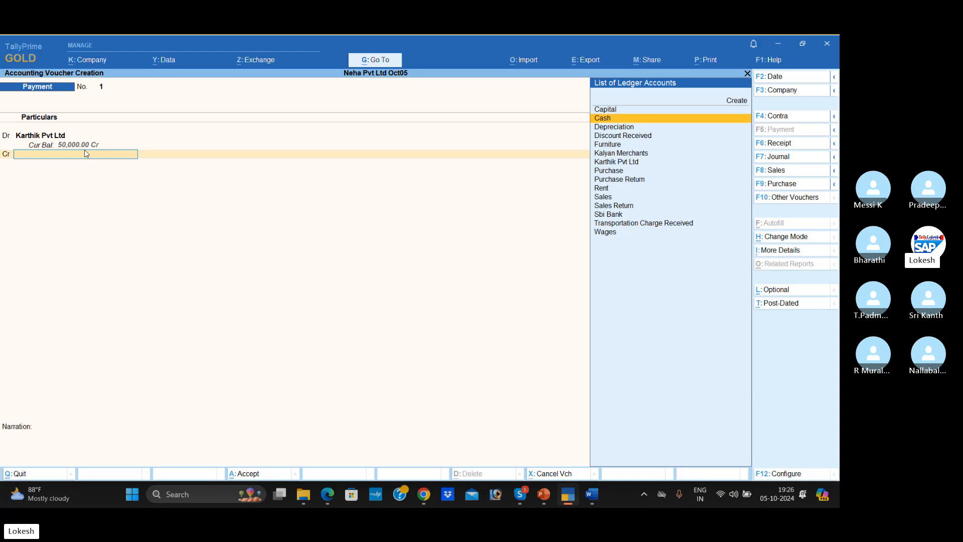
key("Return")
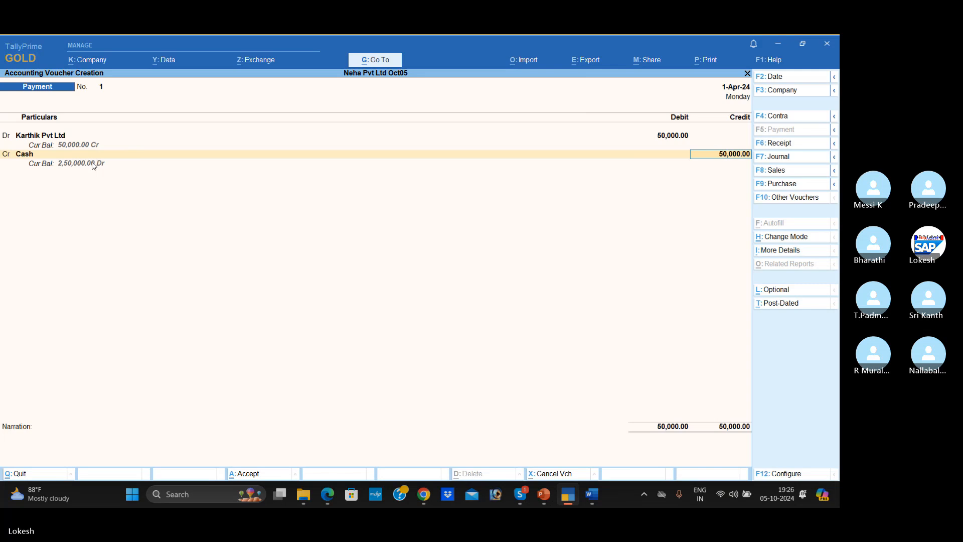
key("Return")
key("Return")
key("Return")
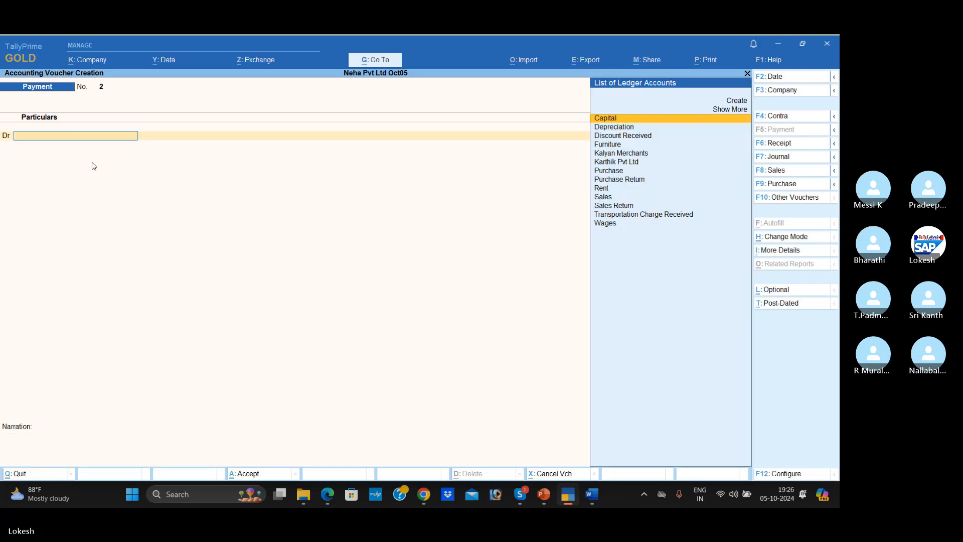
- Switch to the Word document, read the fourth transaction, Sales to Kalyan Merchants, and return to TallyPrime
key("alt+Tab")
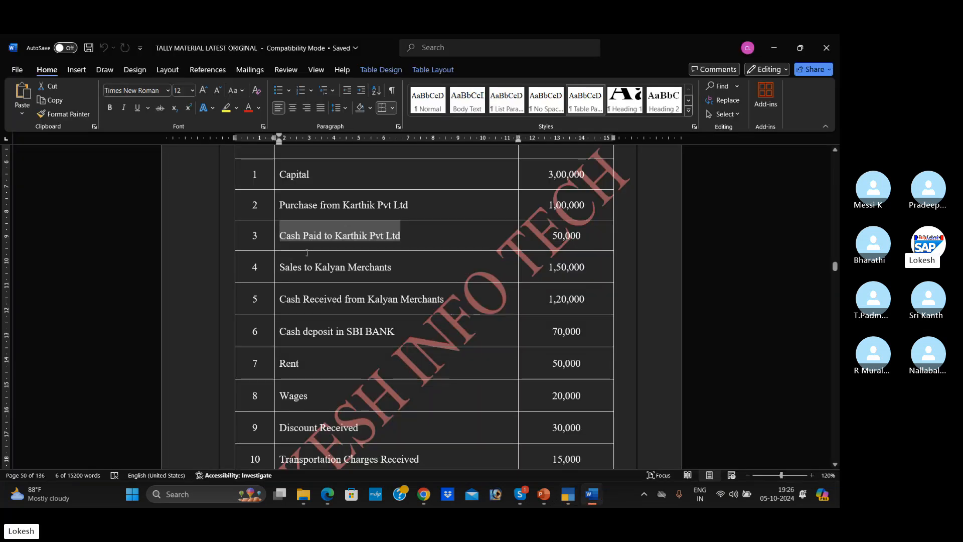
scroll(315, 222, "down", 3)
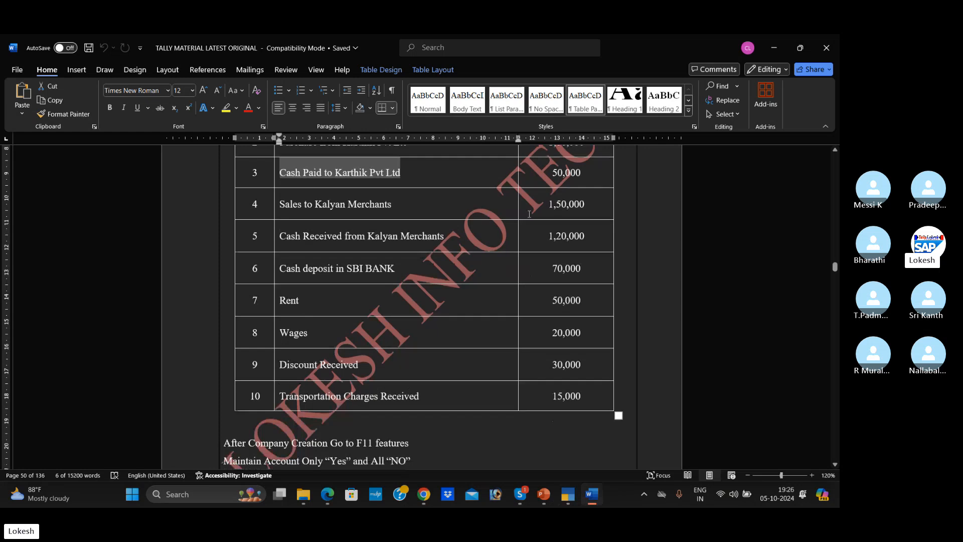
key("alt+Tab")
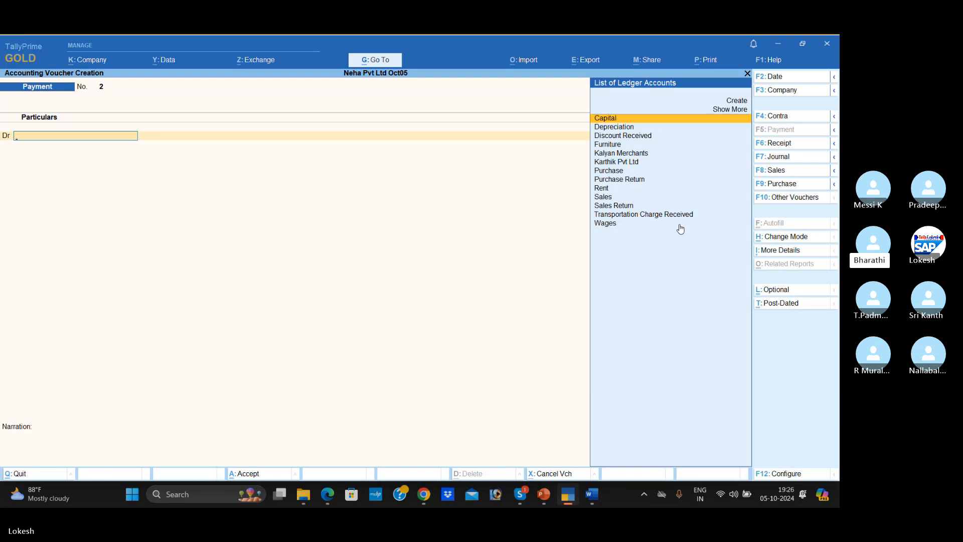
- Start a Sales voucher and change its mode to As Voucher
left_click(794, 174)
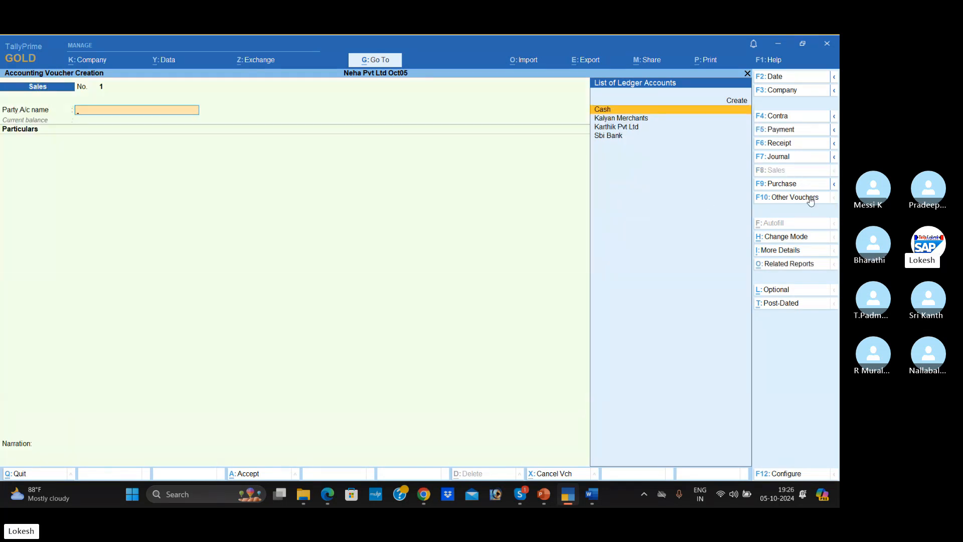
left_click(786, 237)
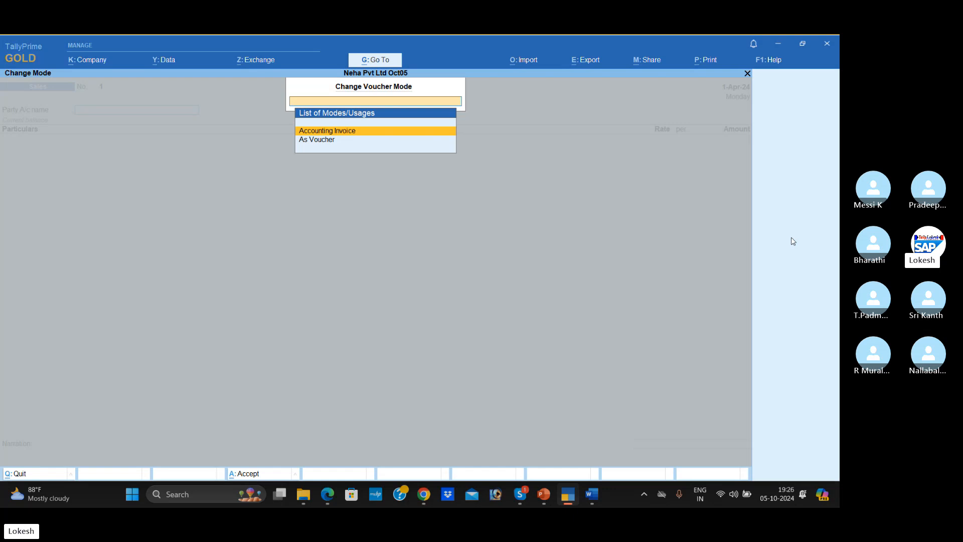
key("Down")
key("Return")
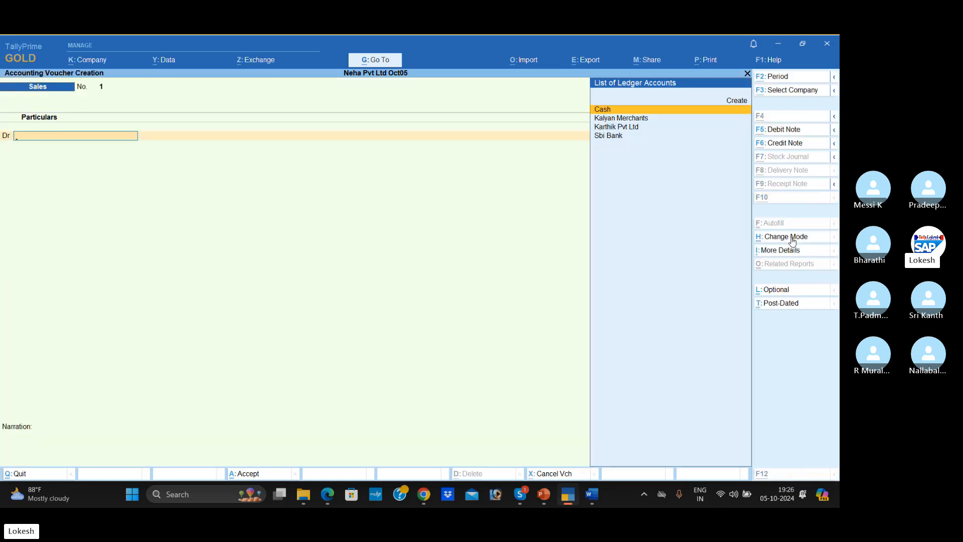
- Switch to Word, highlight the Sales to Kalyan Merchants transaction, clear the highlight, and return to the Sales voucher in TallyPrime
key("alt+Tab")
key("alt+Tab")
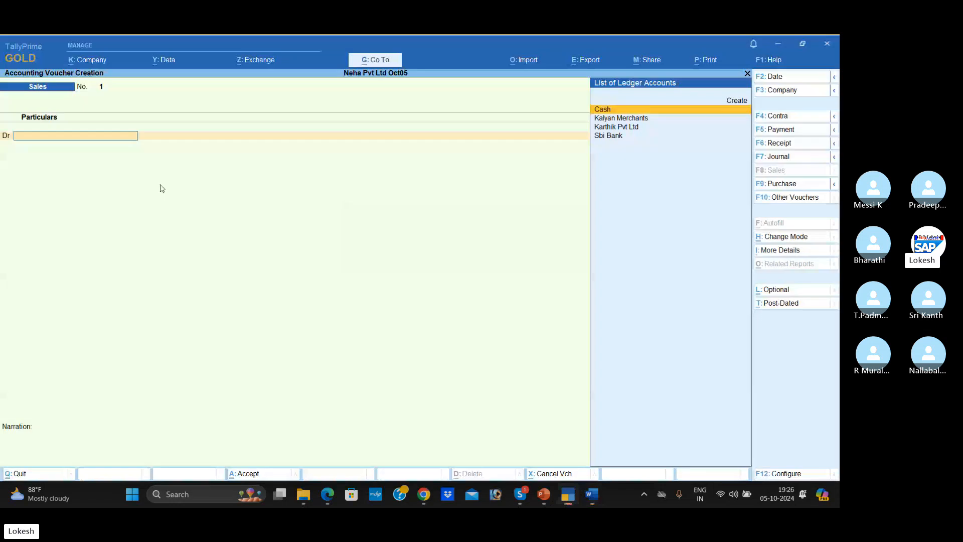
key("alt+Tab")
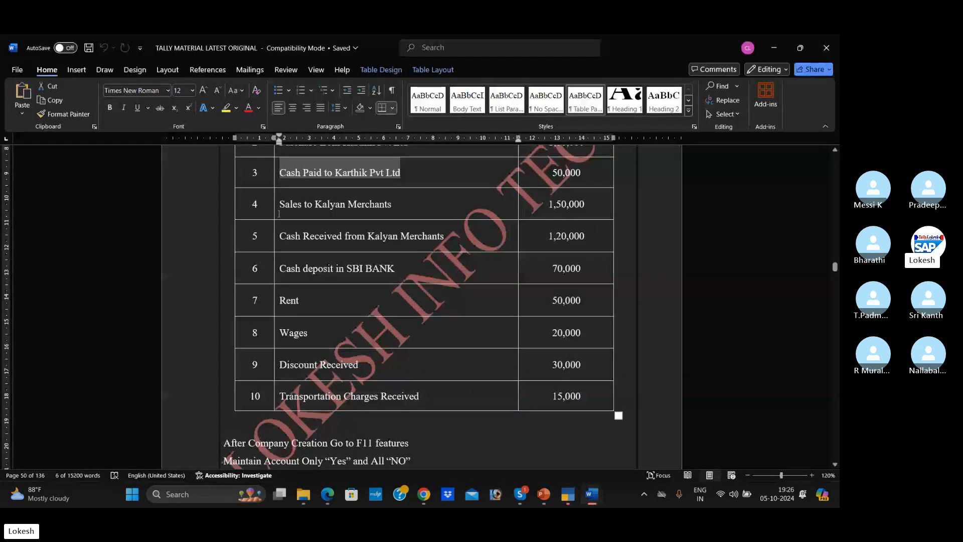
left_click_drag(279, 204, 393, 203)
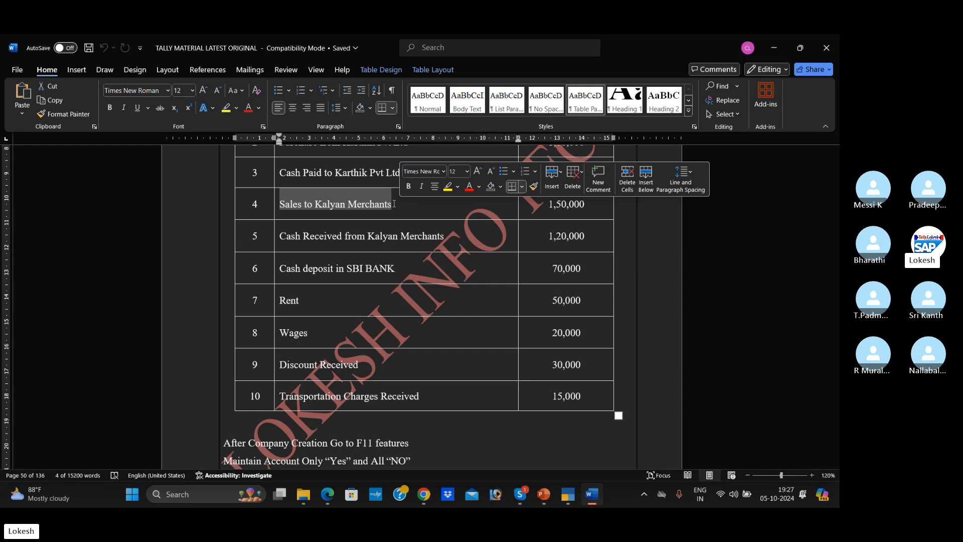
left_click(354, 214)
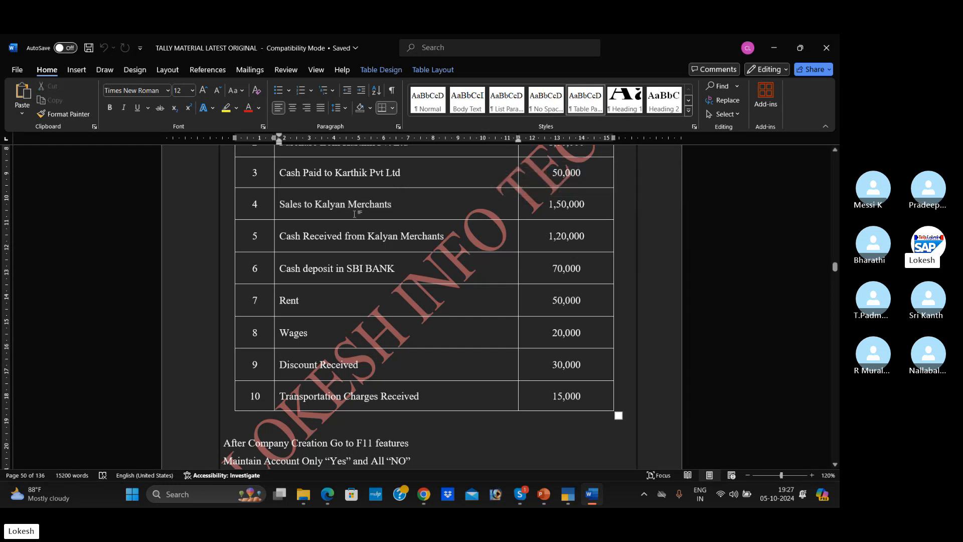
key("alt+Tab")
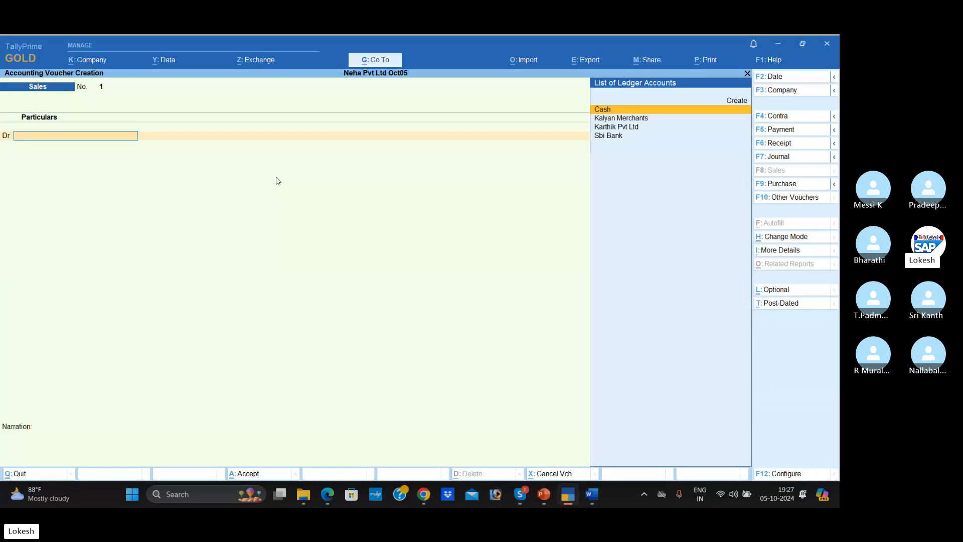
- Switch to the Skype call window to view the class participants, then minimize it to return to TallyPrime
left_click(520, 494)
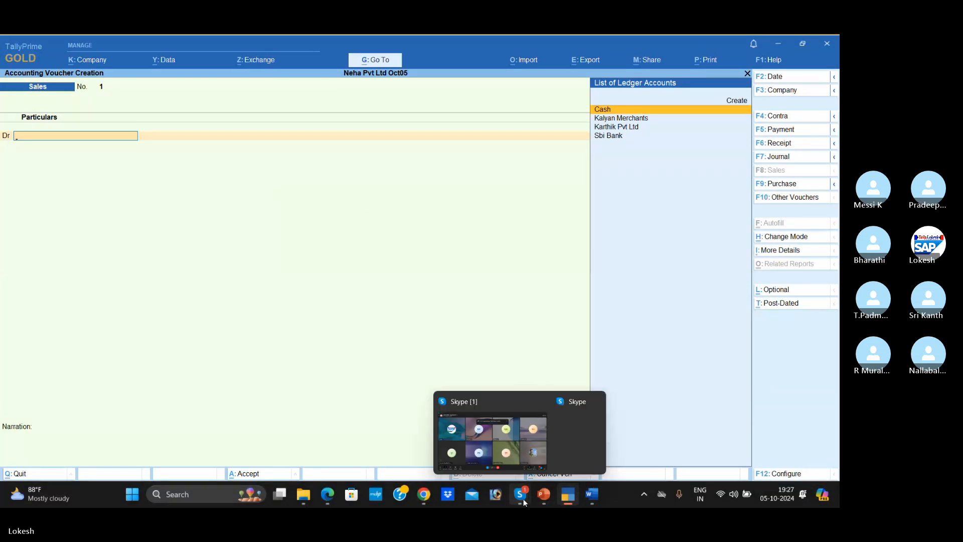
left_click(512, 435)
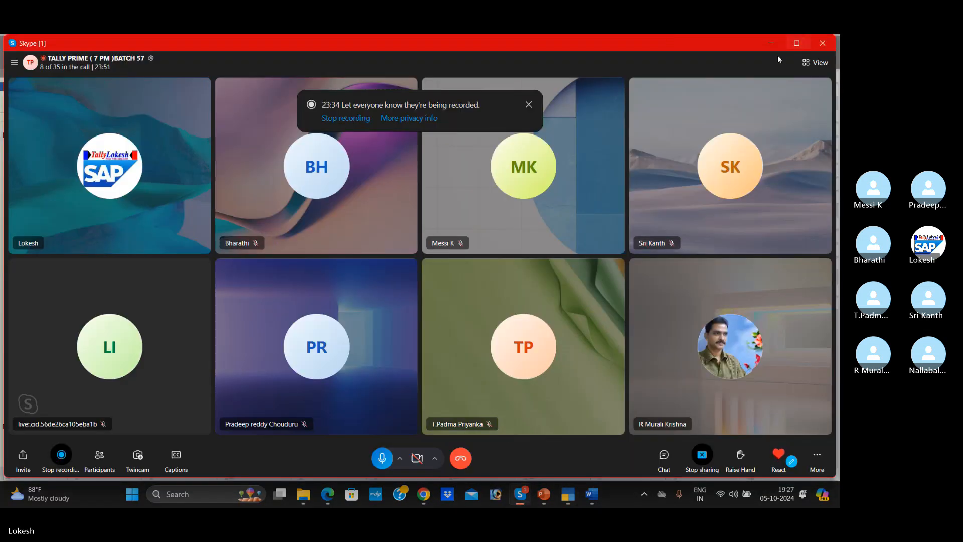
left_click(770, 44)
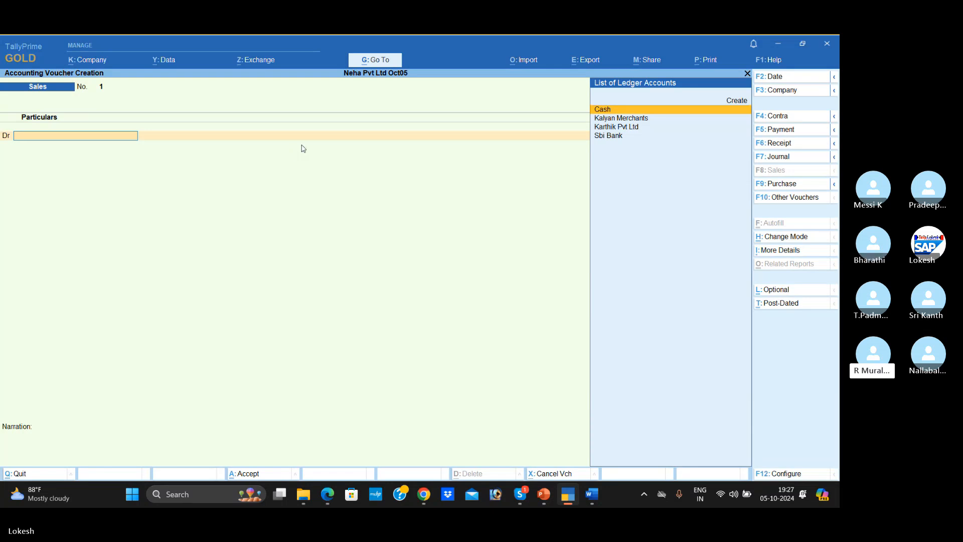
- Debit Kalyan Merchants in the Sales voucher and accept its dispatch and party details without changes
type("K")
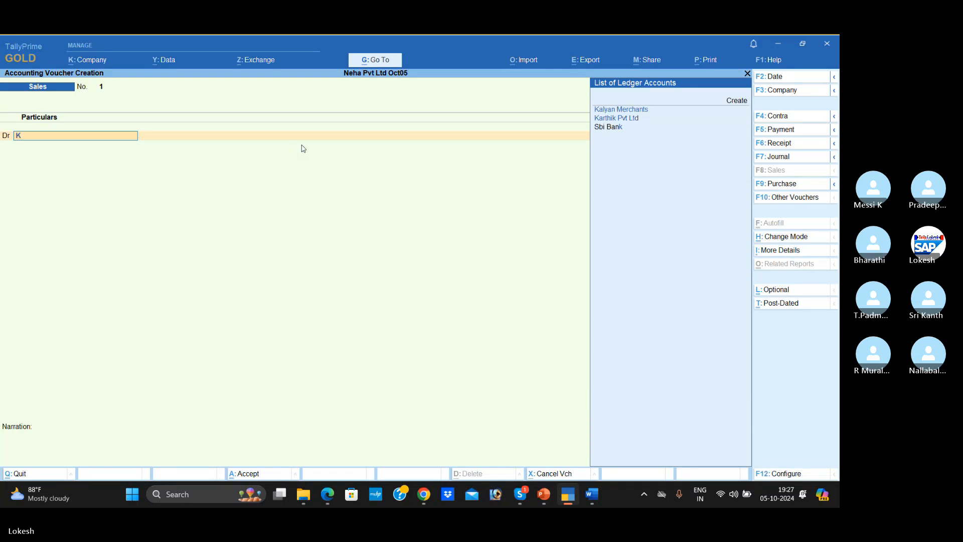
key("Return")
key("Return")
key("Return")
key("Return")
key("Return")
key("Return")
key("Return")
key("Return")
key("Return")
key("Return")
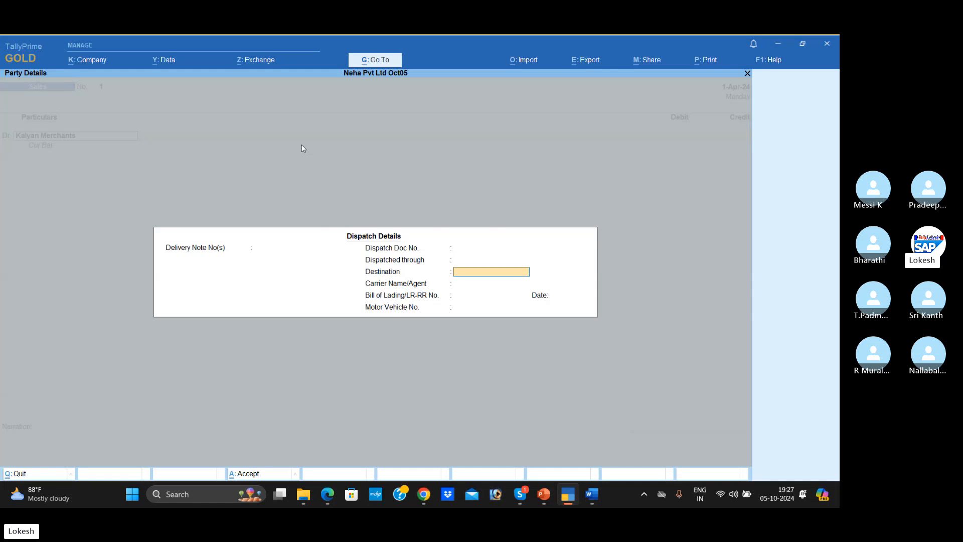
key("Return")
key("Return")
key("Return")
key("Return")
key("Return")
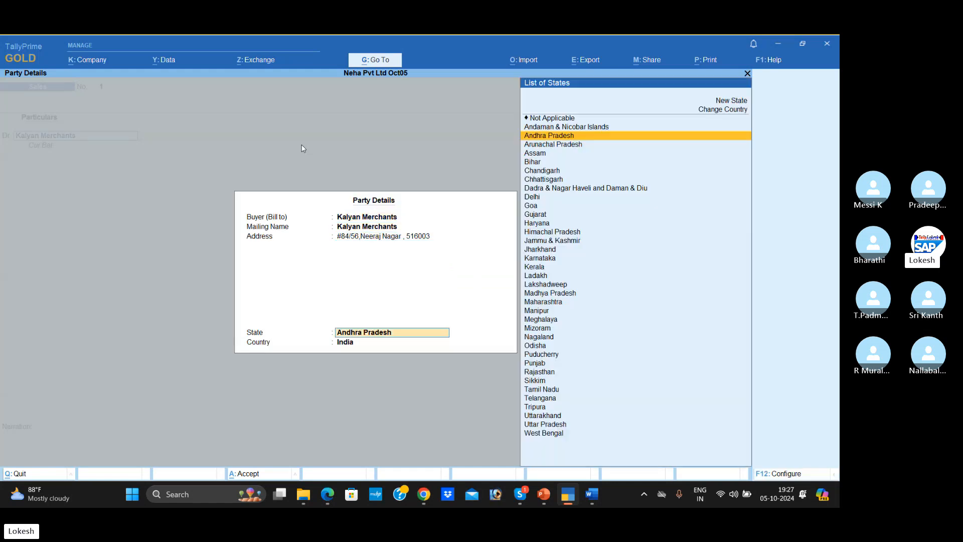
- Check the sale amount in Word, enter 150000 for Kalyan Merchants, credit the Sales ledger, and save the Sales voucher in TallyPrime
key("alt+Tab")
key("alt+Tab")
key("alt+Tab")
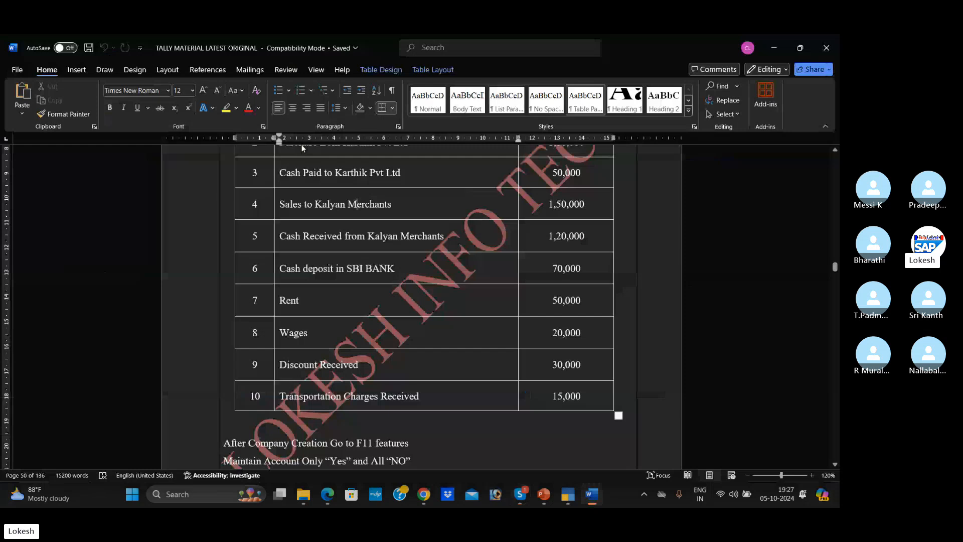
key("alt+Tab")
type("150000")
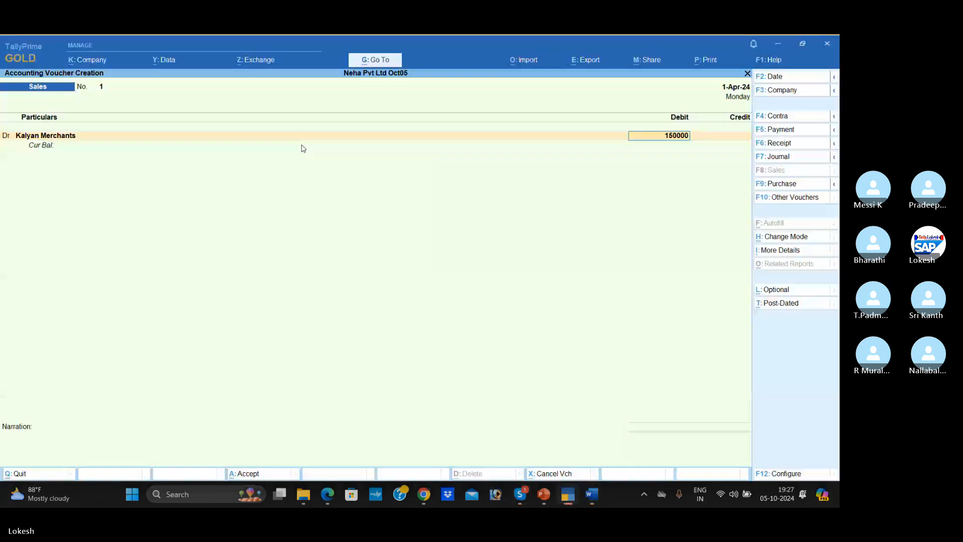
key("Return")
key("Return")
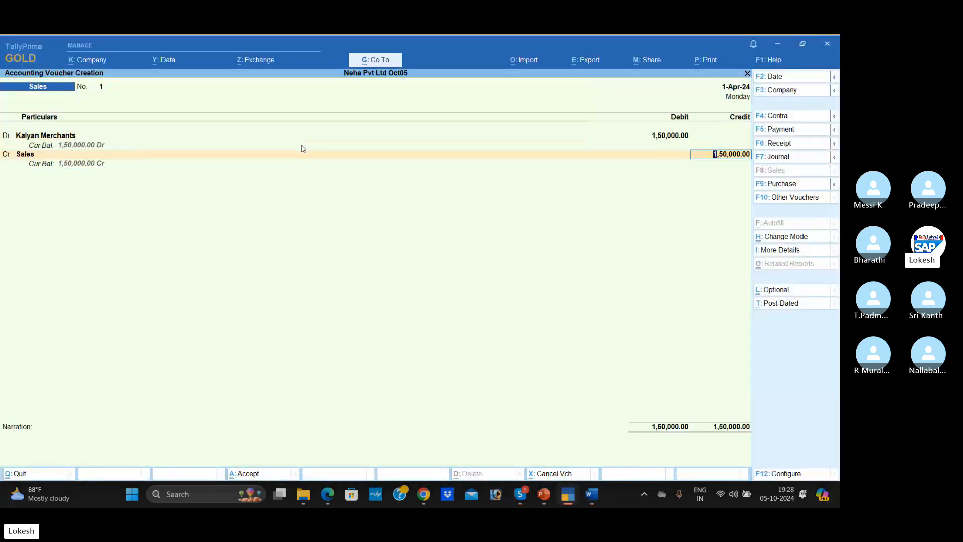
key("Return")
key("Return")
key("Return")
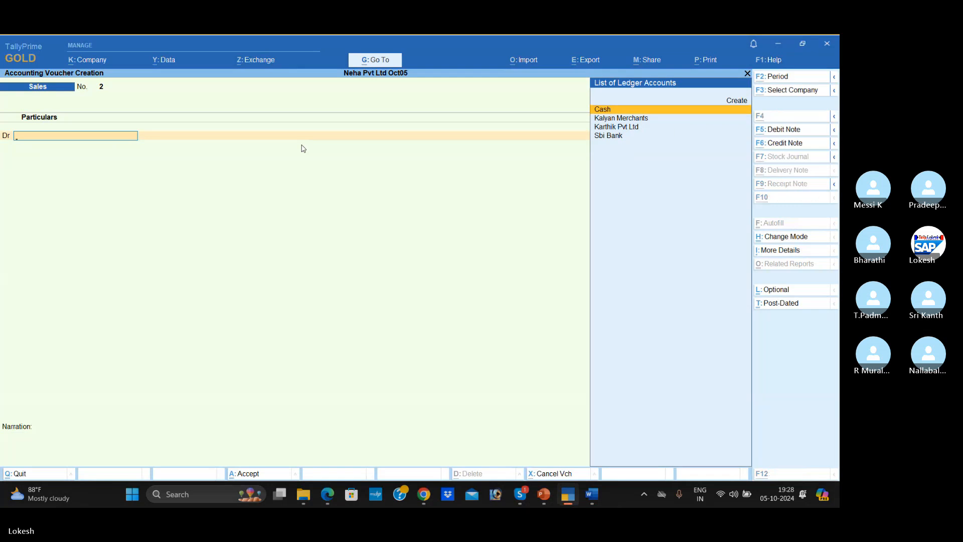
- Highlight the Cash Received from Kalyan Merchants transaction in Word, start a Receipt voucher in TallyPrime, and clear the highlight
key("alt+Tab")
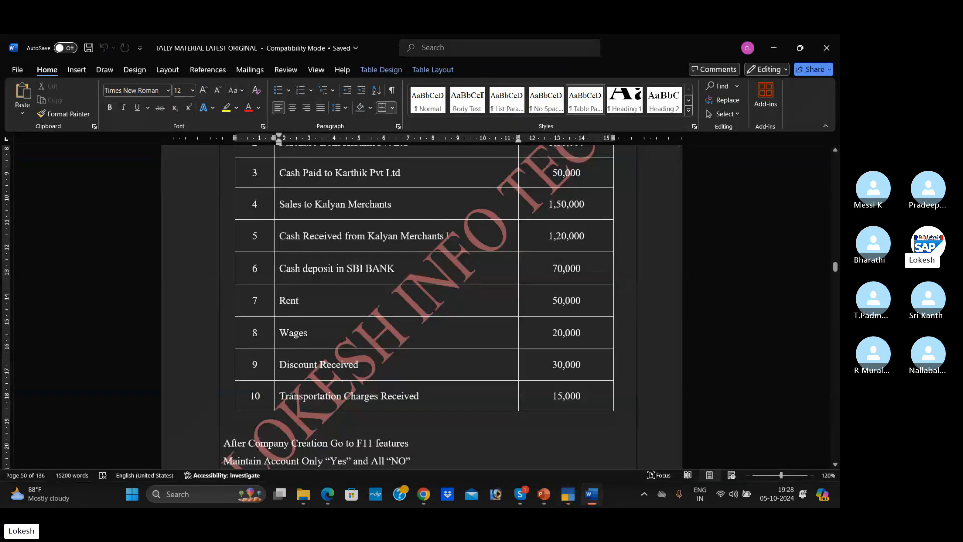
left_click_drag(445, 236, 287, 240)
key("alt+Tab")
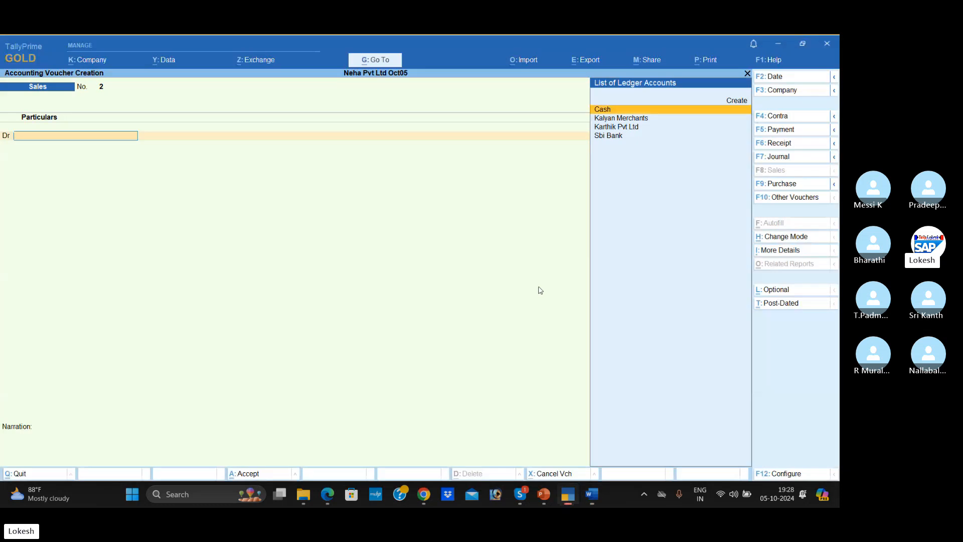
left_click(783, 144)
key("alt+Tab")
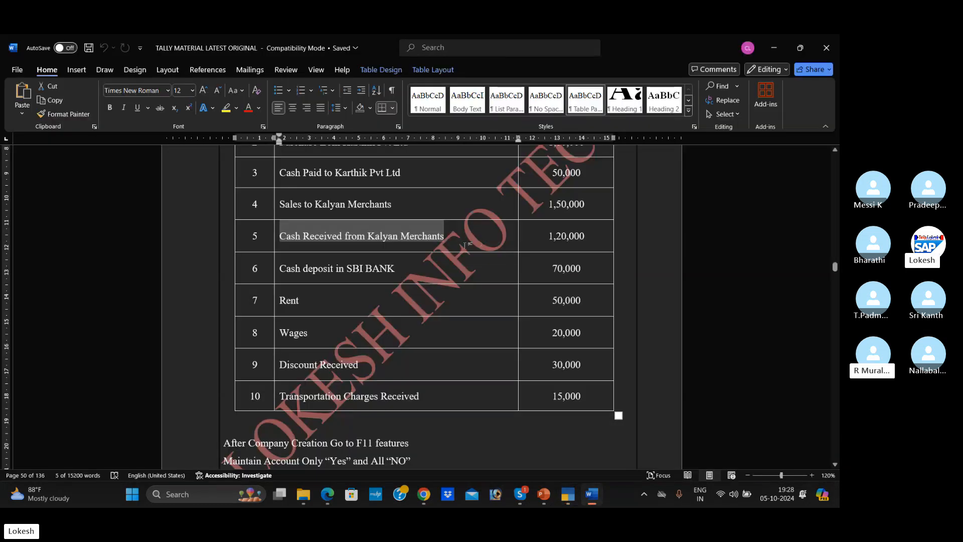
left_click(395, 239)
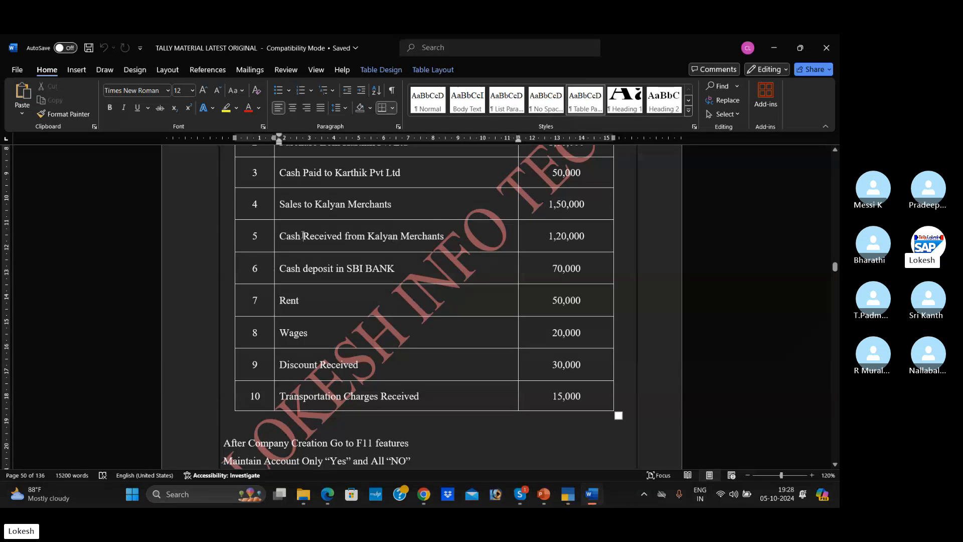
key("alt+Tab")
- Credit Kalyan Merchants with 120000 in the Receipt voucher, checking the amount in Word, and proceed to the debit ledger
type("K")
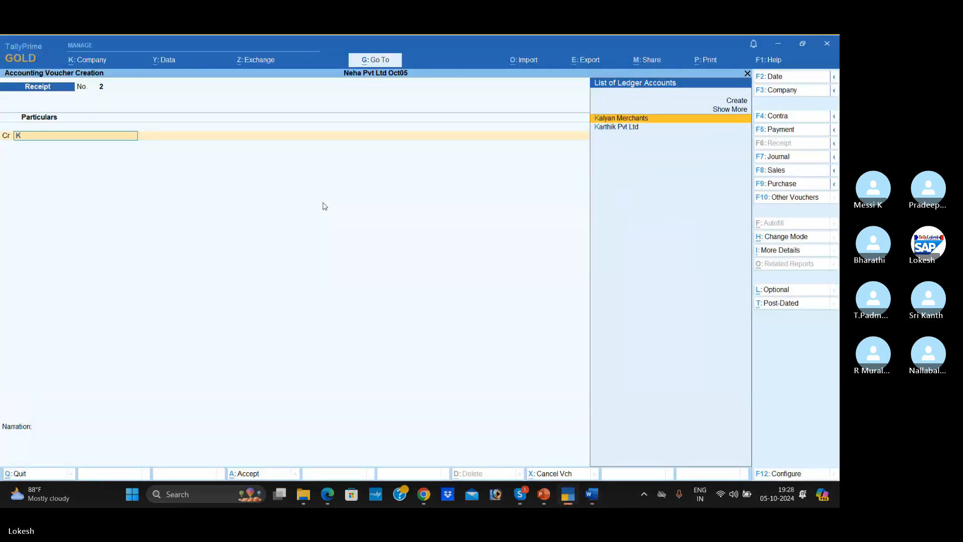
key("Down")
key("Up")
key("Return")
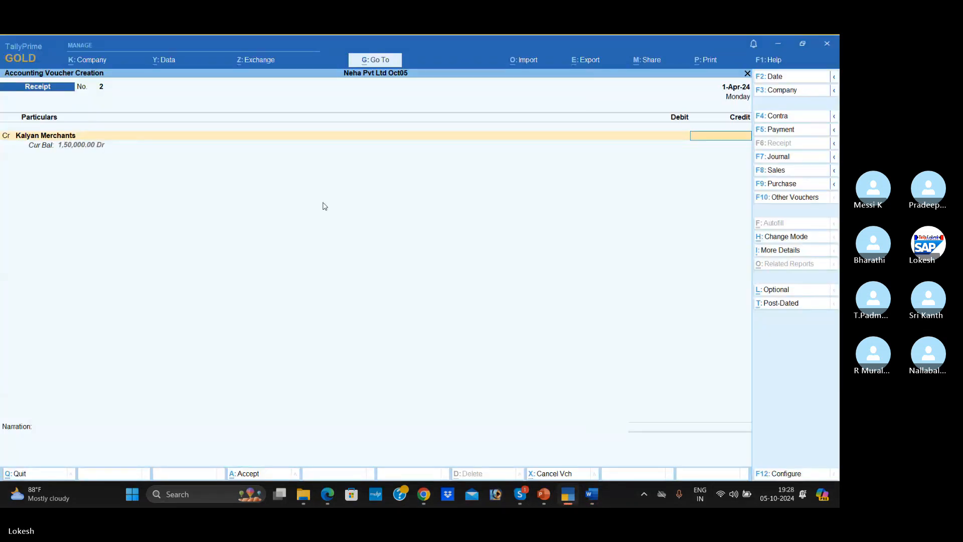
key("alt+Tab")
key("alt+Tab")
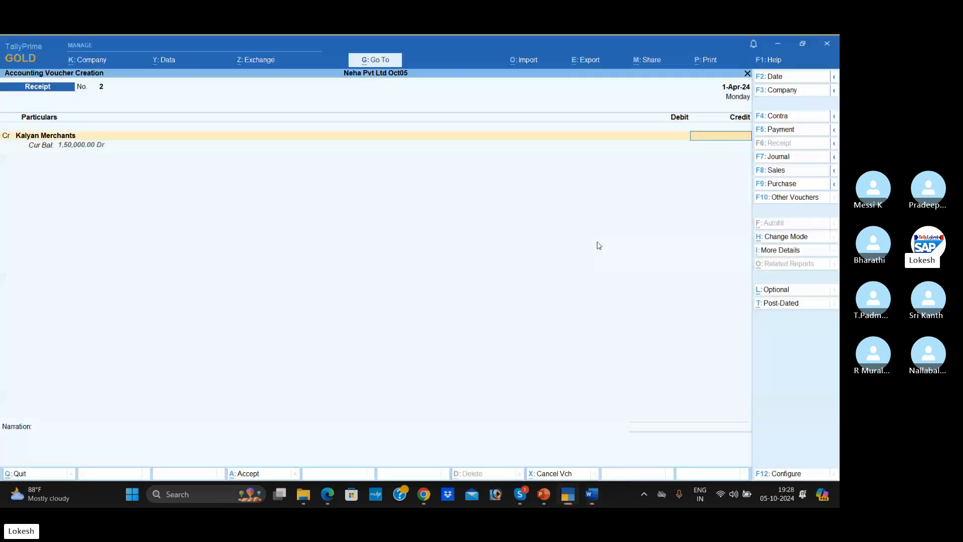
type("120000")
key("Return")
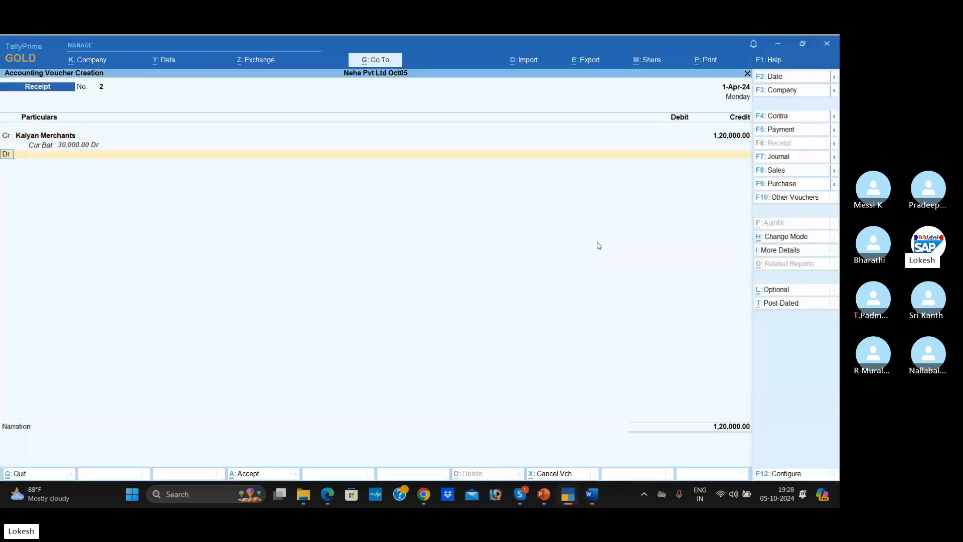
left_click(91, 150)
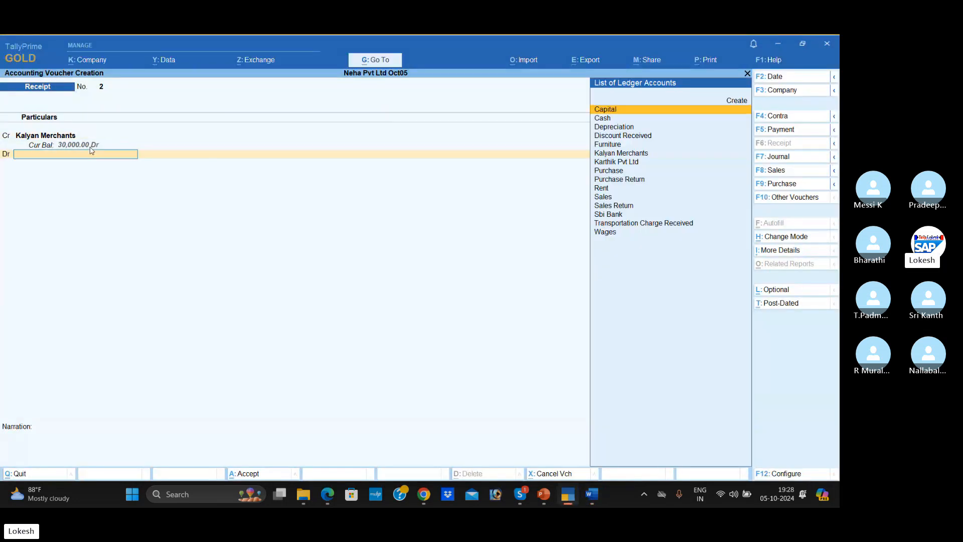
type("Sa")
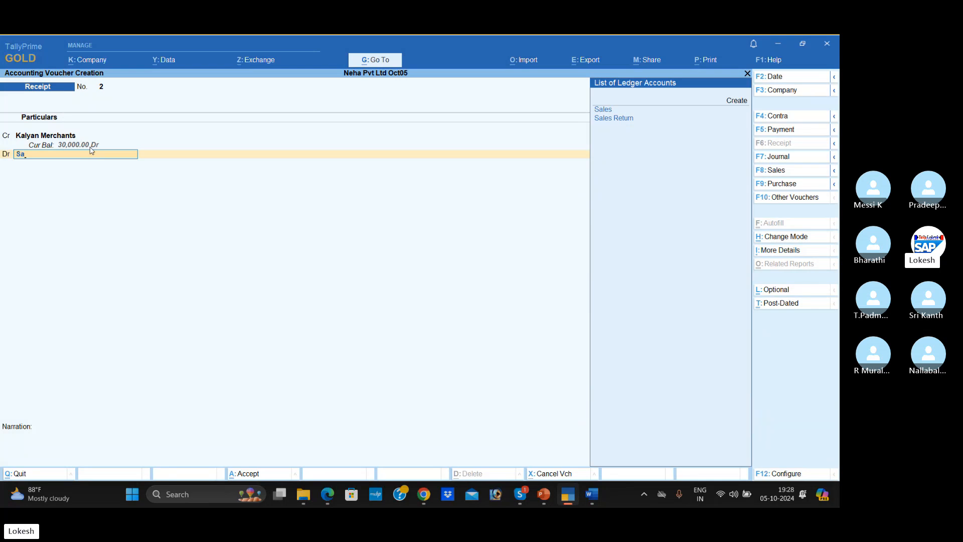
key("BackSpace")
key("BackSpace")
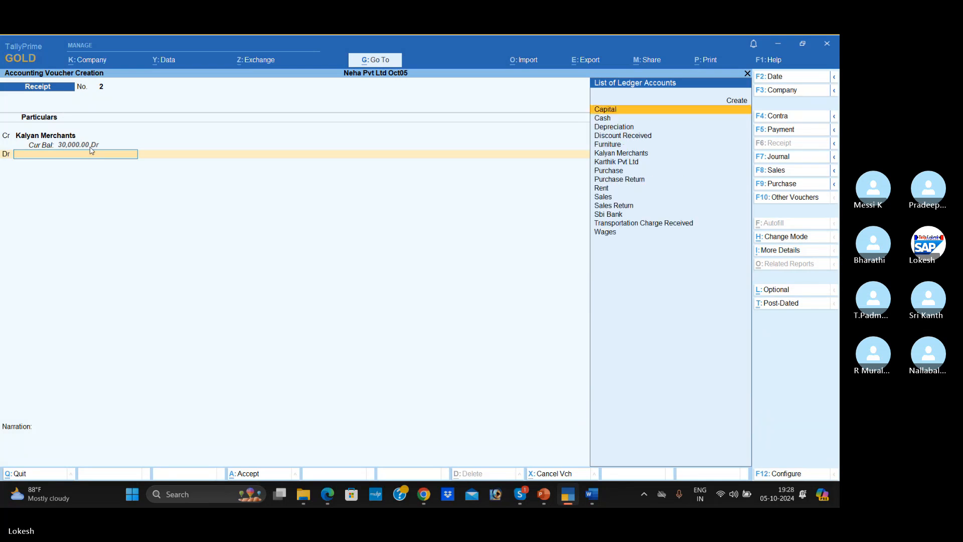
- Debit Cash with 1,20,000 in the Receipt voucher, rechecking the transaction in Word, and save the voucher
key("Down")
key("Return")
key("alt+Tab")
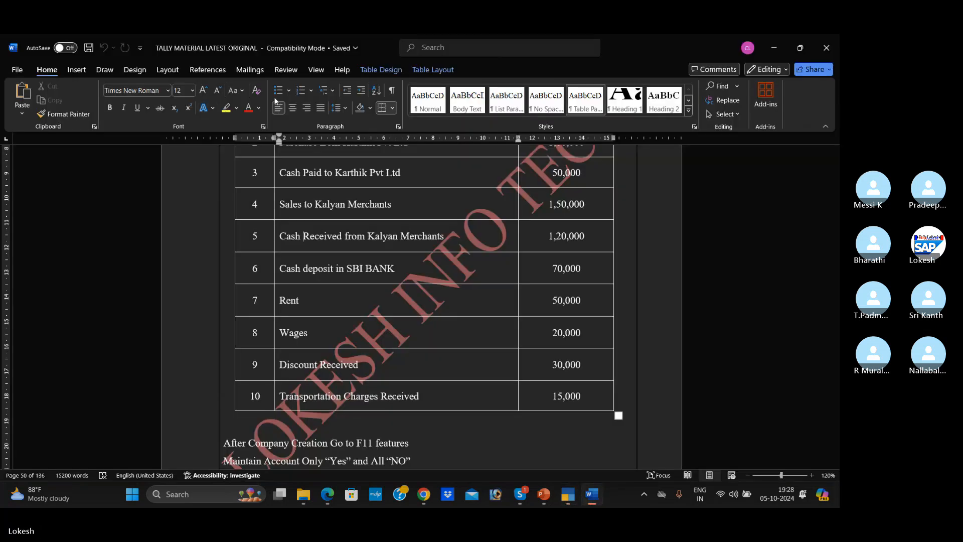
key("alt+Tab")
key("Return")
key("Return")
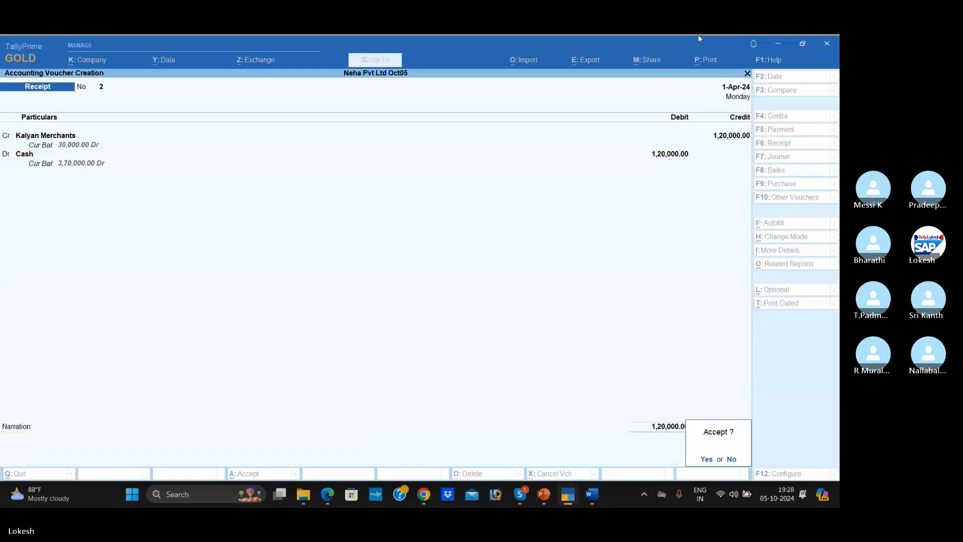
key("Return")
- Switch to Word, read the Cash deposit in SBI BANK transaction, and start a Contra voucher in TallyPrime
key("alt+Tab")
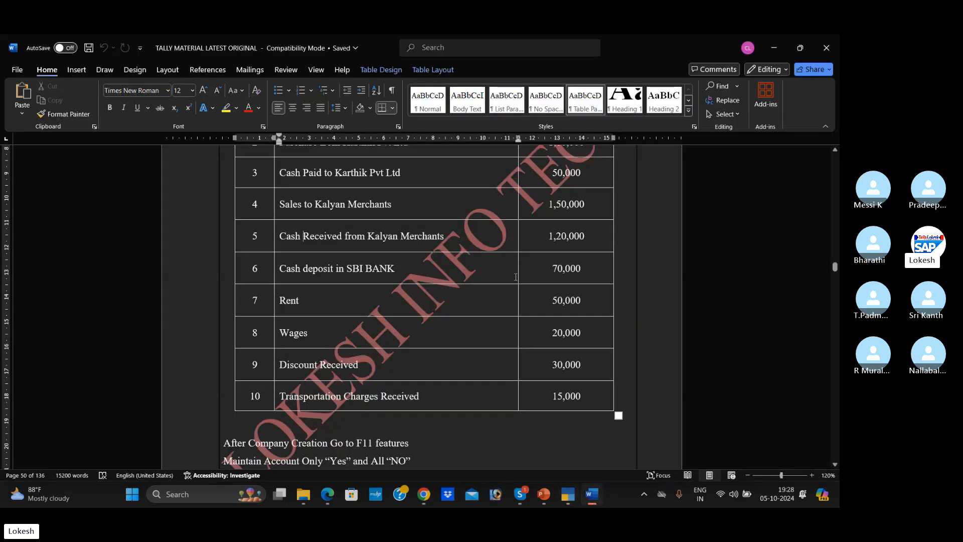
scroll(516, 276, "down", 2)
key("alt+Tab")
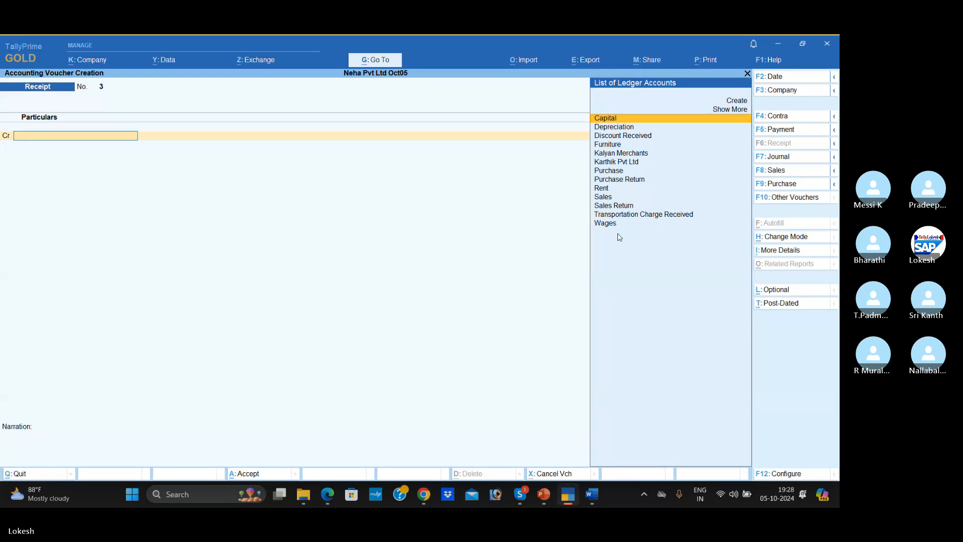
left_click(793, 118)
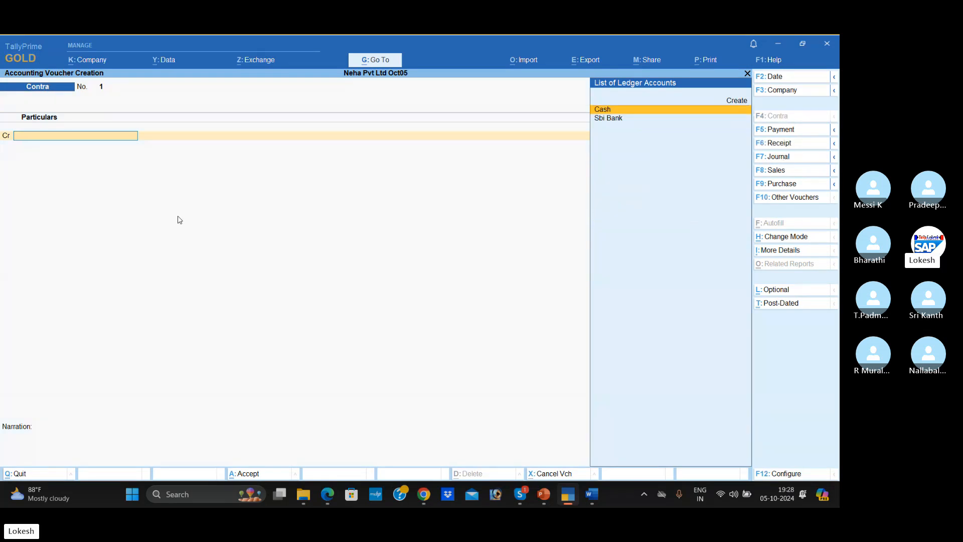
- Credit Cash with 70000 in the Contra voucher after checking the deposit amount in Word
key("Return")
key("alt+Tab")
key("alt+Tab")
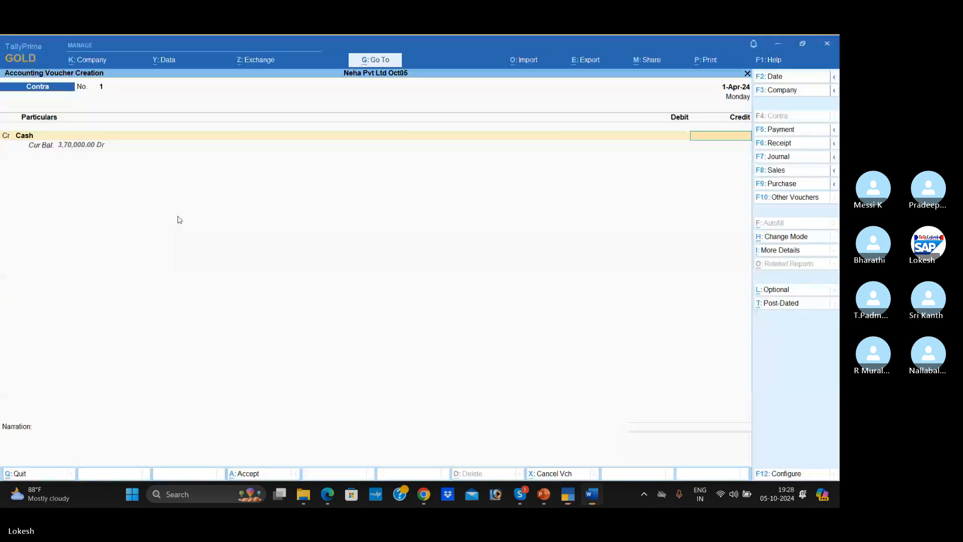
type("70000")
key("Return")
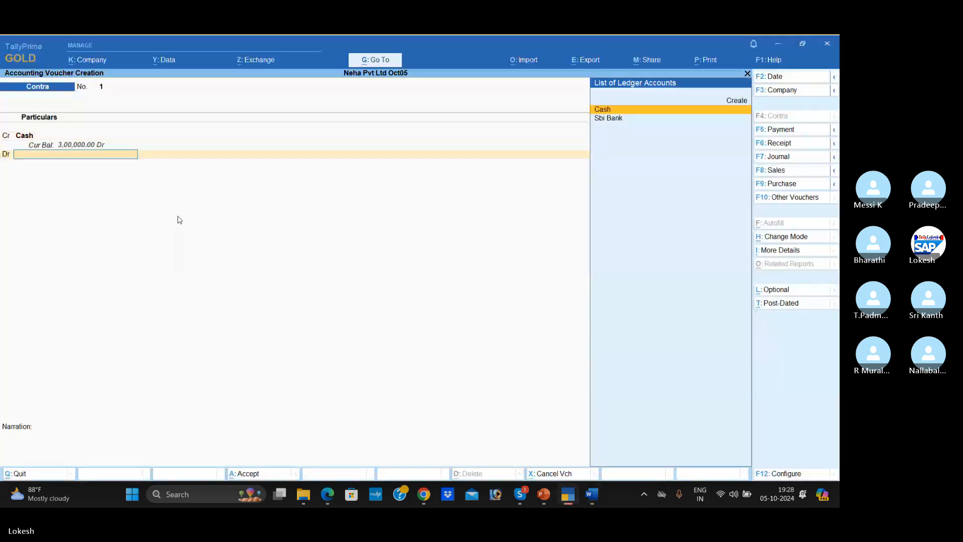
- Debit Sbi Bank with 70,000, leave the cash denominations blank, and save the Contra voucher
key("Down")
key("Return")
key("Return")
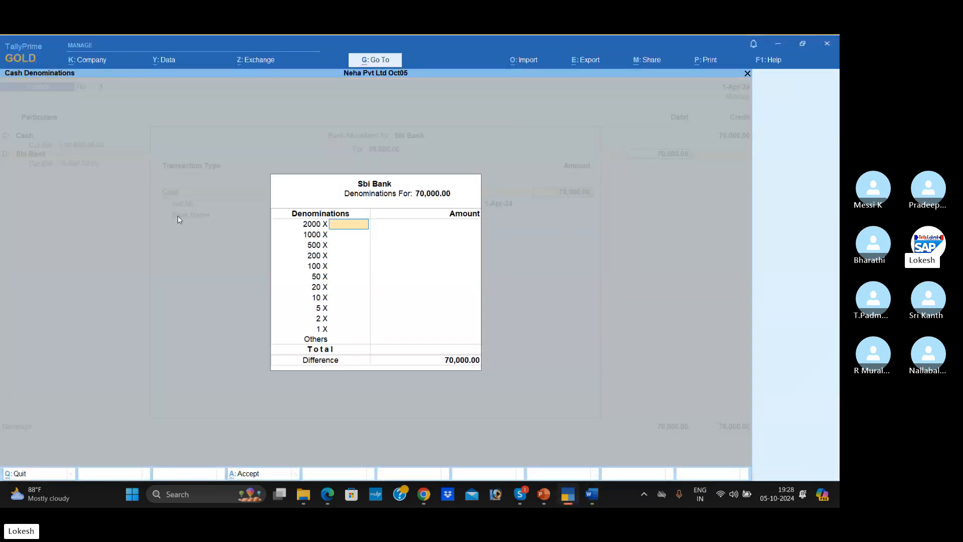
key("Return")
key("Return")
key("Return")
key("Return")
key("Return")
key("Return")
key("Return")
key("Return")
key("Return")
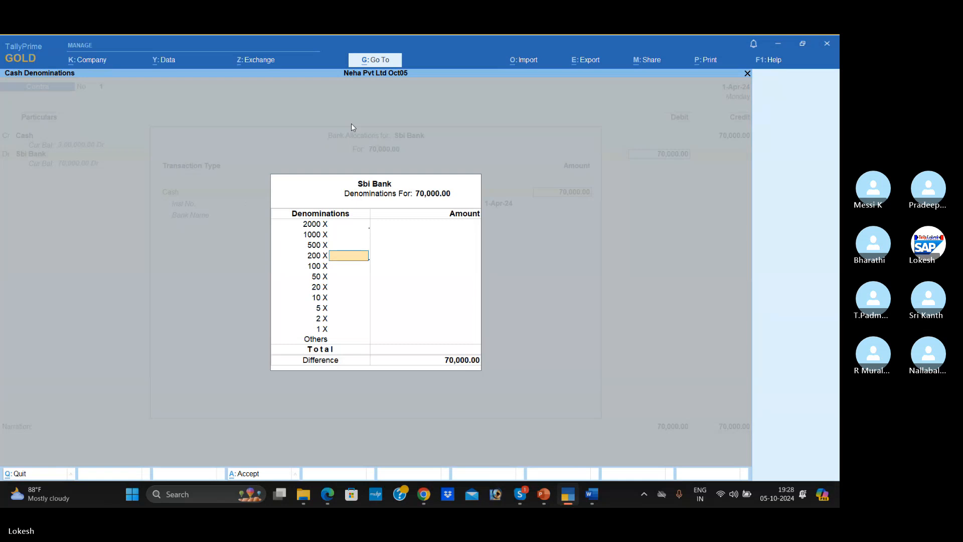
key("Return")
key("Return")
key("Return")
key("Return")
key("Return")
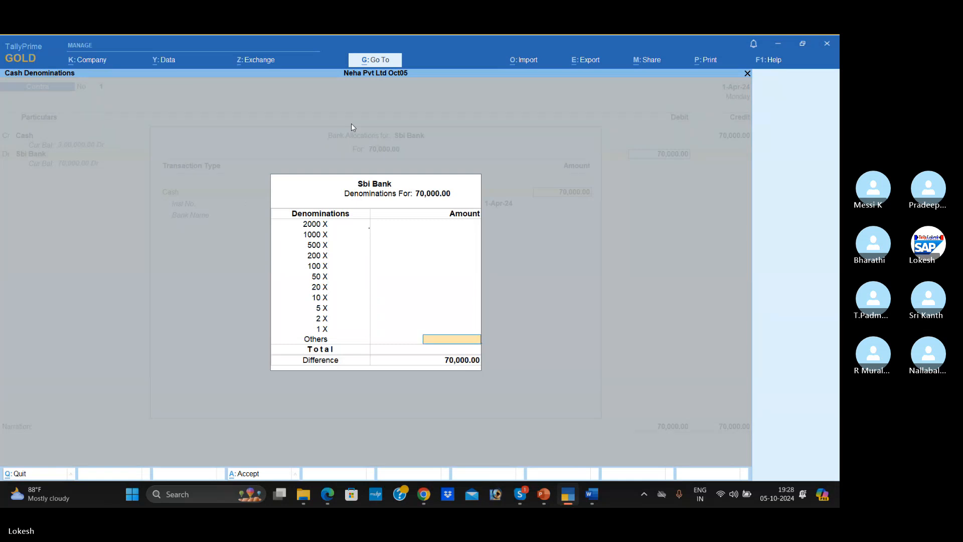
key("Return")
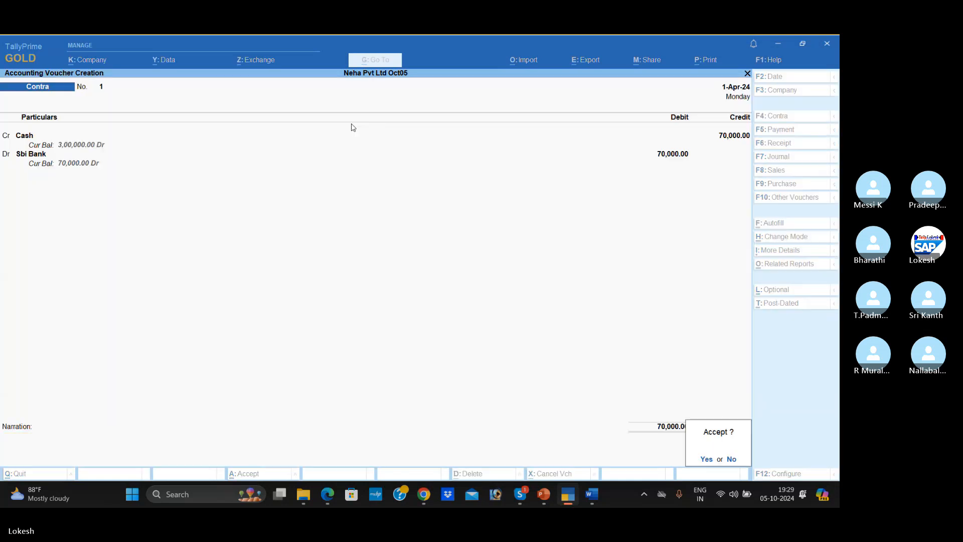
key("Return")
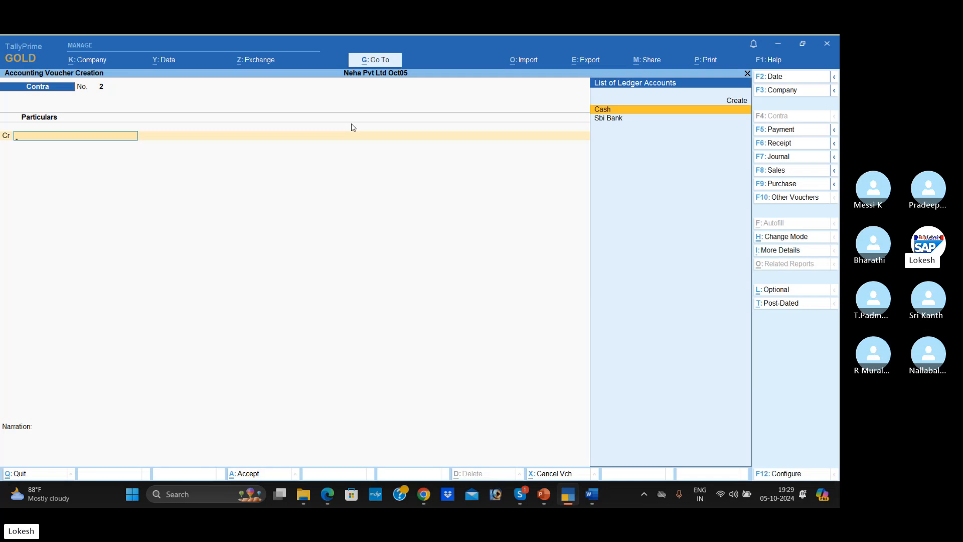
- Read the Rent transaction in Word, start a Payment voucher in TallyPrime, and recheck the transaction in Word
key("alt+Tab")
scroll(304, 205, "down", 3)
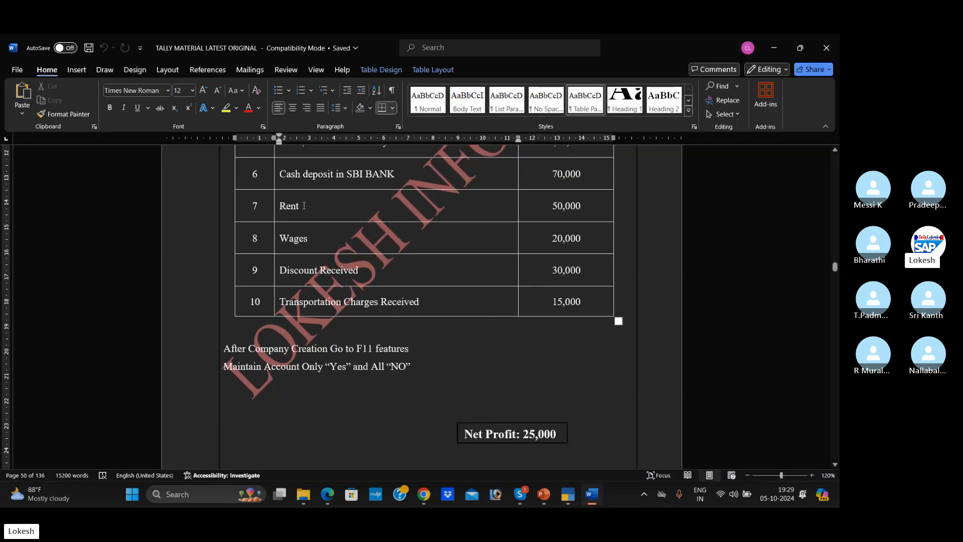
key("alt+Tab")
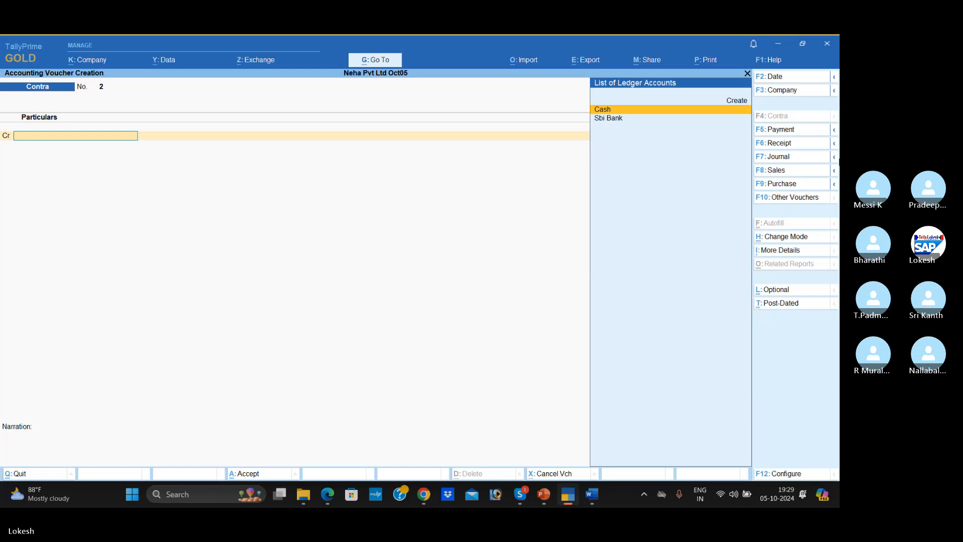
left_click(782, 131)
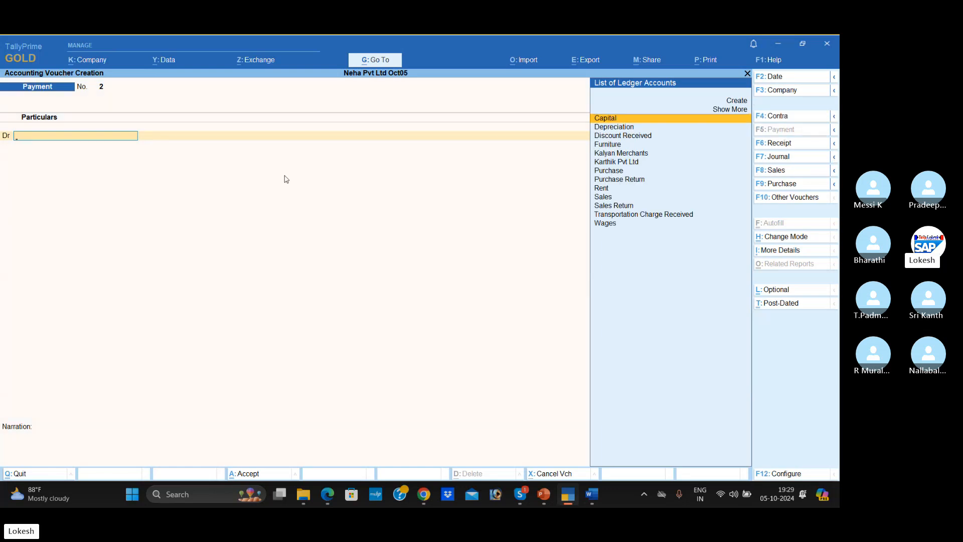
key("alt+Tab")
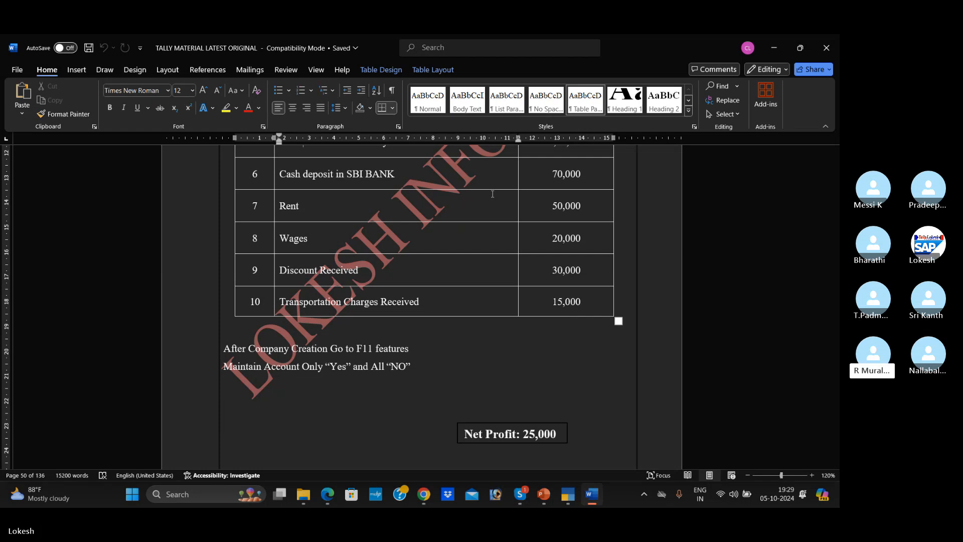
key("alt+Tab")
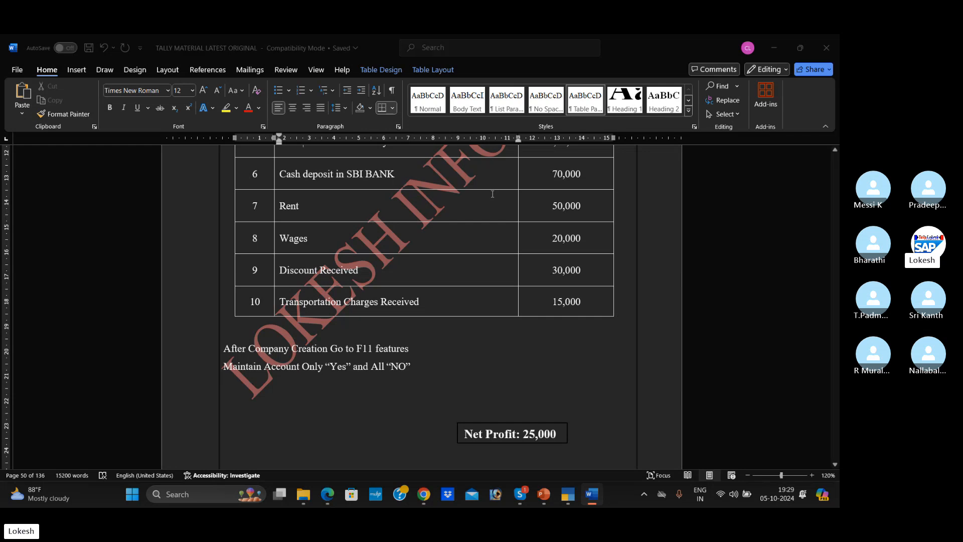
- Debit Rent with 50000 in the Payment voucher, checking the amount in the Word document
type("rent")
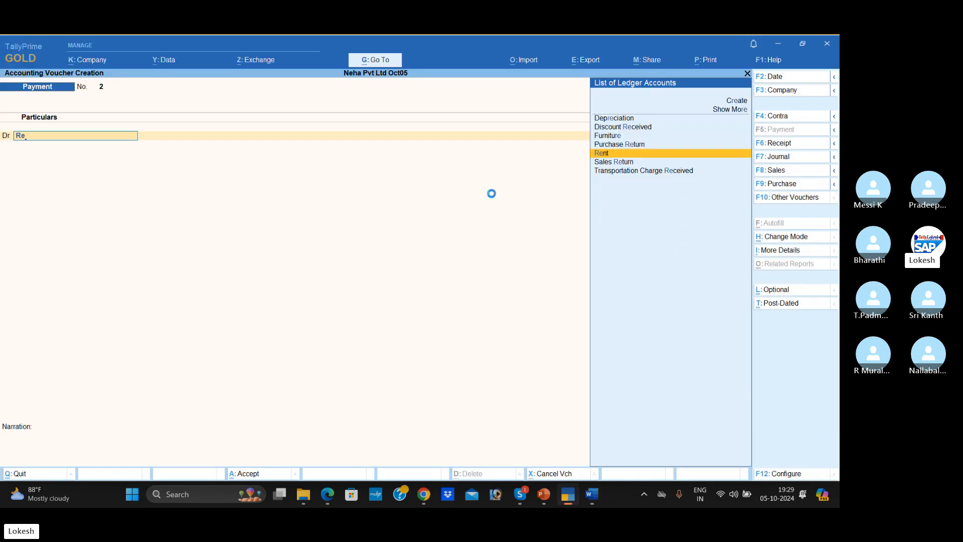
key("Return")
key("alt+Tab")
key("alt+Tab")
type("5")
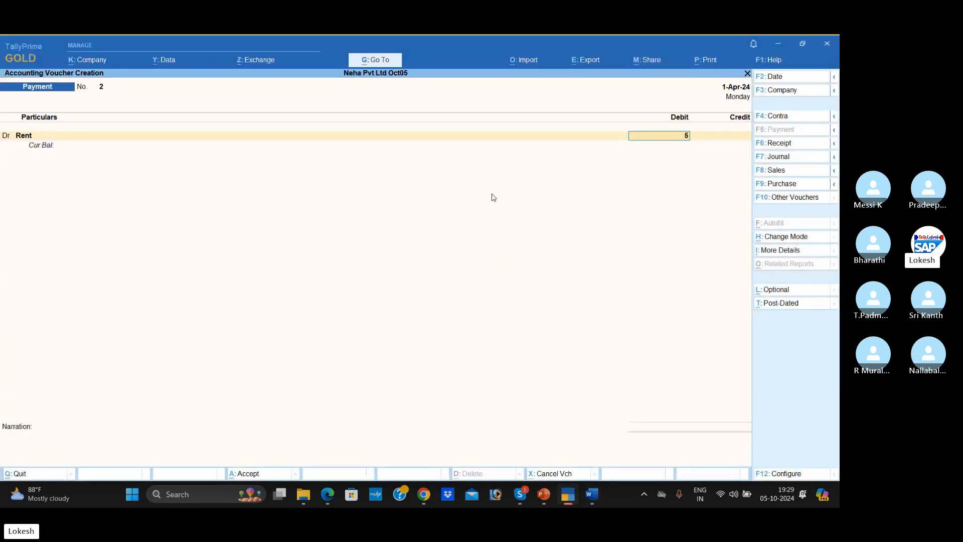
type("0000")
key("Return")
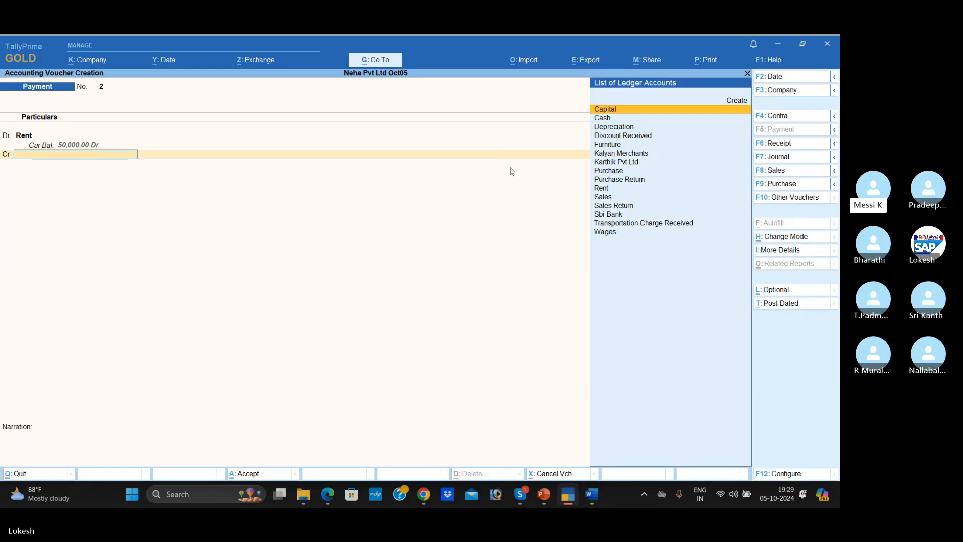
- Credit Cash with 50,000 against Rent and save the Payment voucher without a narration
key("Down")
key("Return")
- Debit Wages with 20000 in a new Payment voucher, checking the amount in the Word document
key("Return")
key("Return")
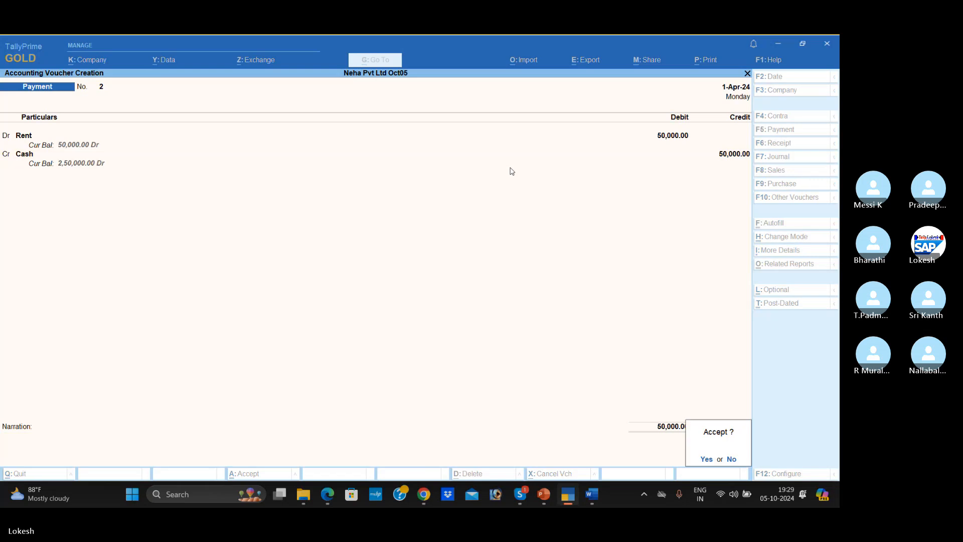
type("ywa")
key("Return")
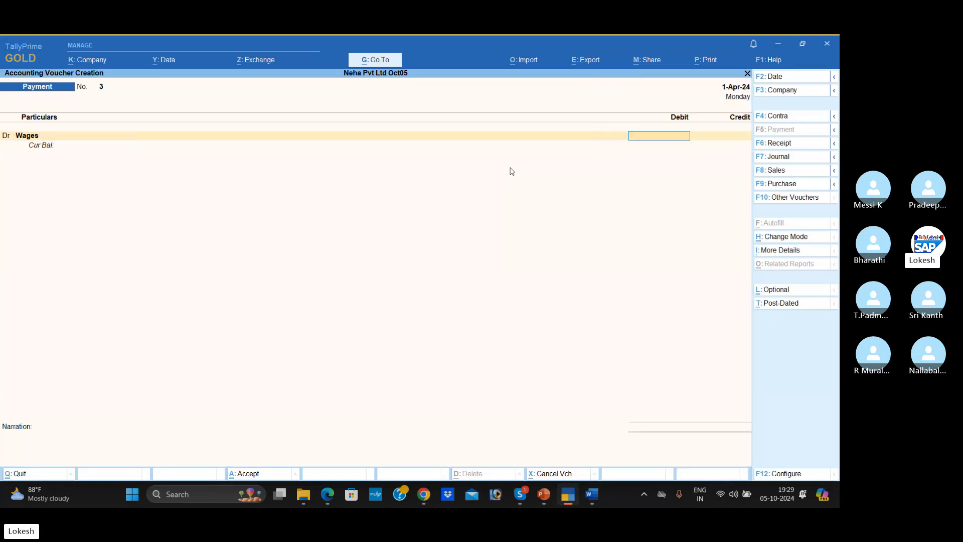
key("alt+Tab")
key("alt+Tab")
type("20000")
- Credit Cash with 20,000 against Wages and save the Payment voucher without a narration
key("Return")
key("Down")
key("Return")
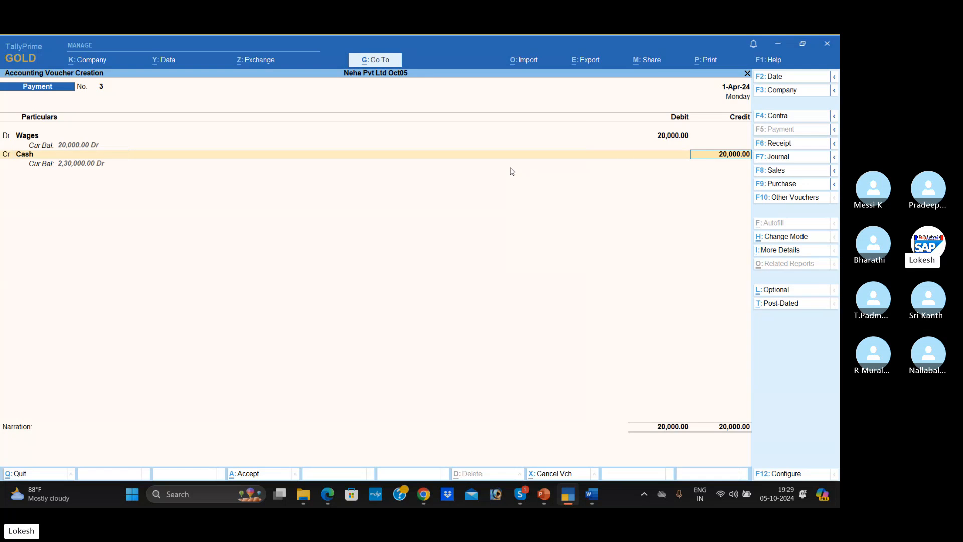
key("Return")
key("Return")
key("Return")
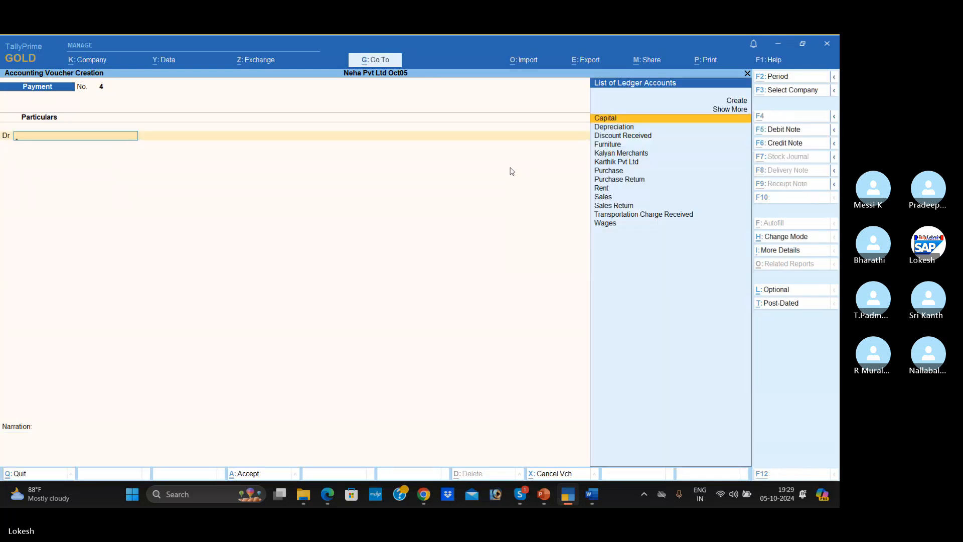
- Read the Discount Received and Transportation Charges Received transactions in Word, and start a Receipt voucher in TallyPrime
key("alt+Tab")
scroll(399, 268, "down", 1)
scroll(399, 269, "down", 1)
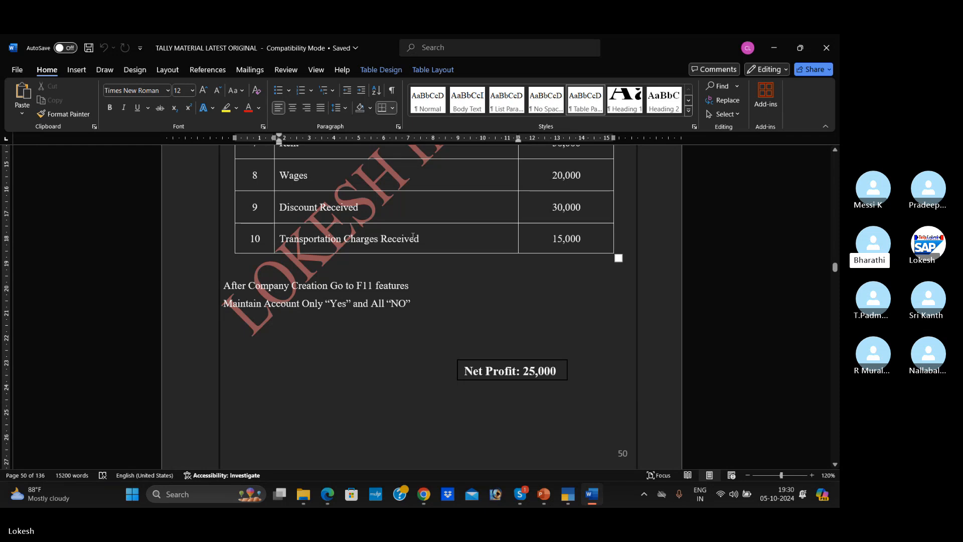
key("alt+Tab")
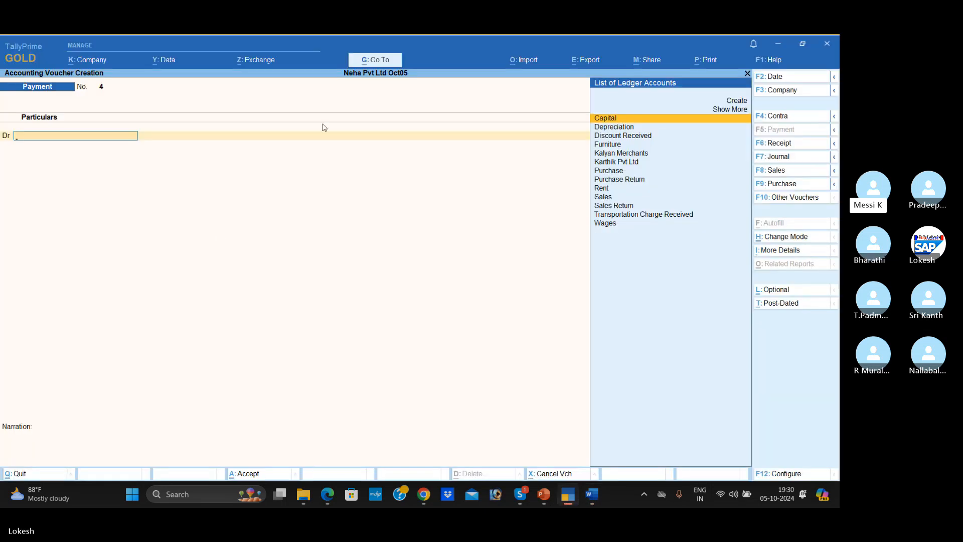
left_click(795, 145)
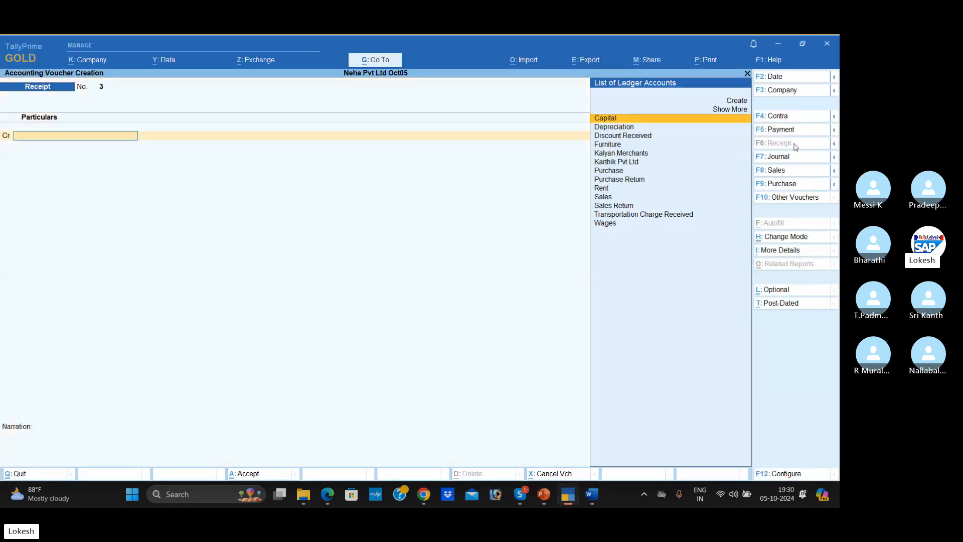
- Credit Discount Received with 30000 in the Receipt voucher, checking the amount in the Word document
type("D")
key("Down")
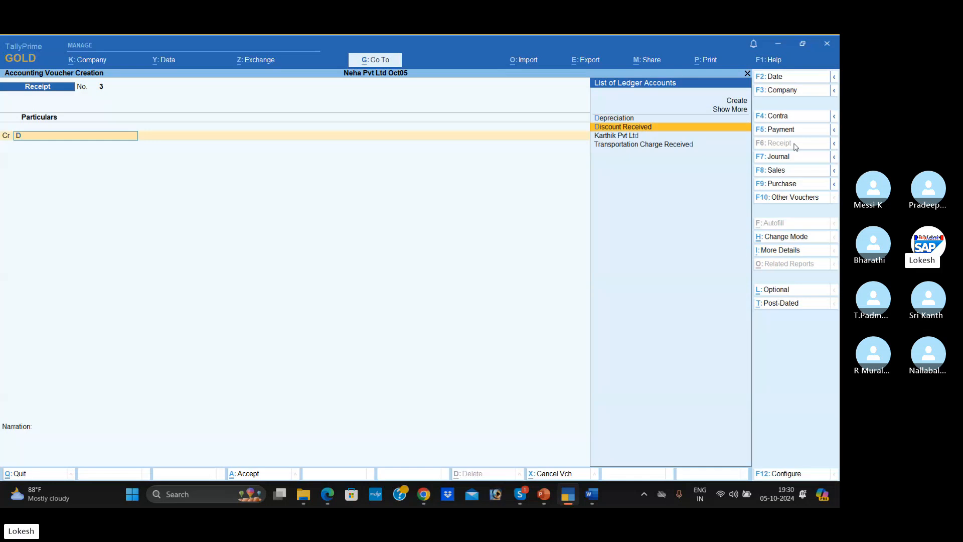
key("Return")
key("alt+Tab")
key("alt+Tab")
type("30000")
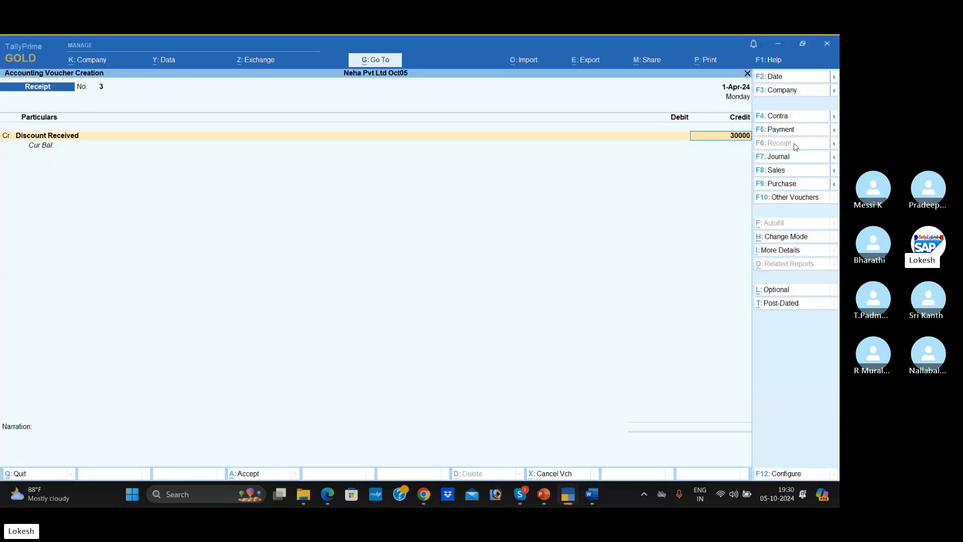
key("Return")
- Debit Cash with 30,000 against Discount Received and save the Receipt voucher without a narration
key("Down")
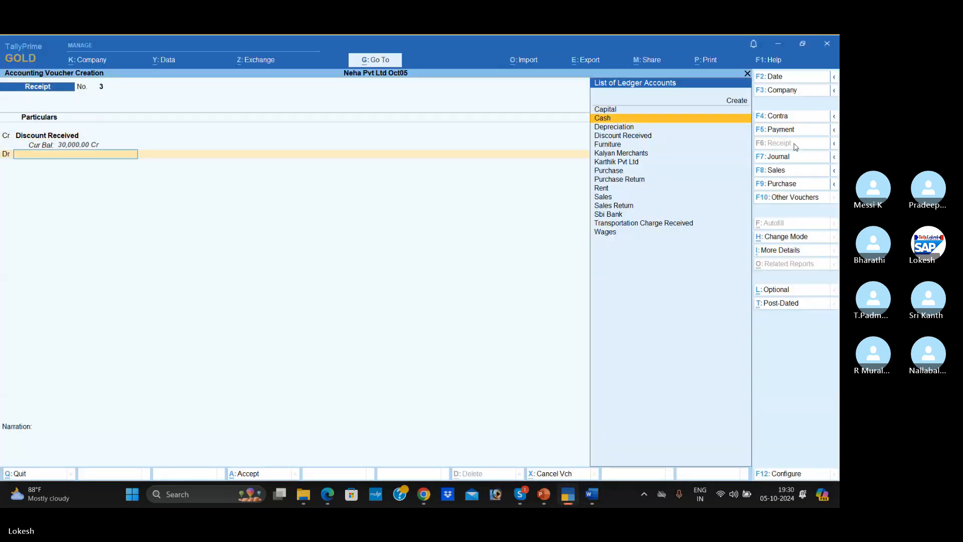
key("Return")
key("Return")
- Credit Transportation Charge Received with 15000 in a new Receipt voucher, checking the amount in the Word document
key("Return")
key("Return")
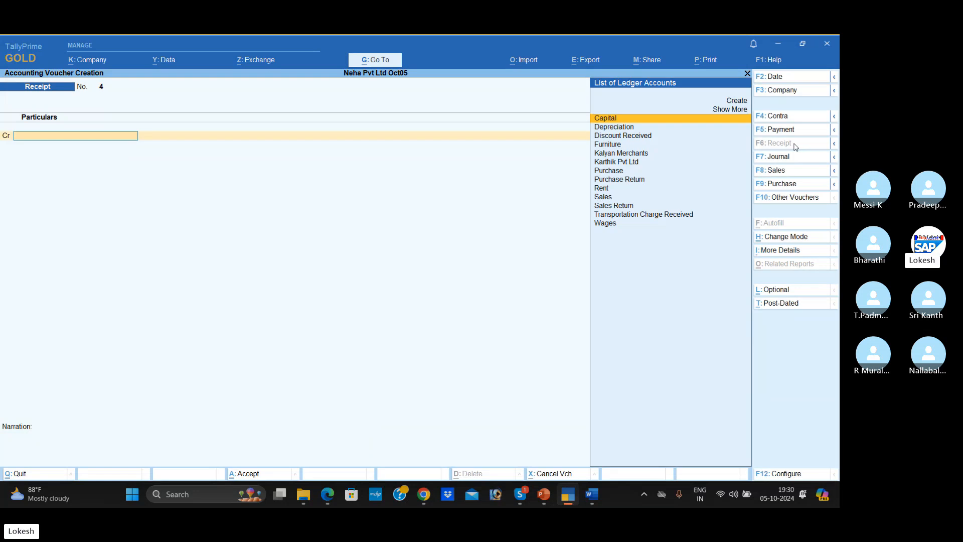
type("Tr")
key("Return")
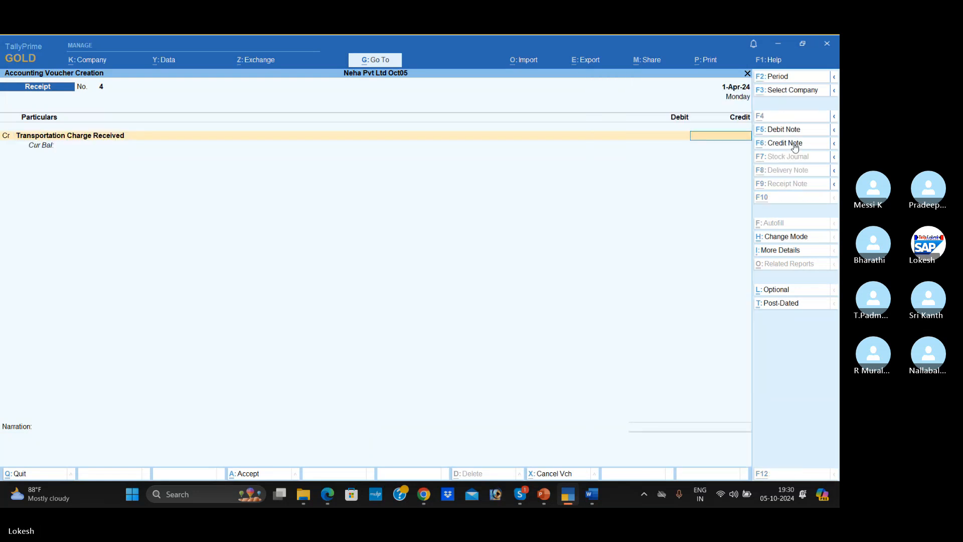
key("alt+Tab")
key("alt+Tab")
type("15000")
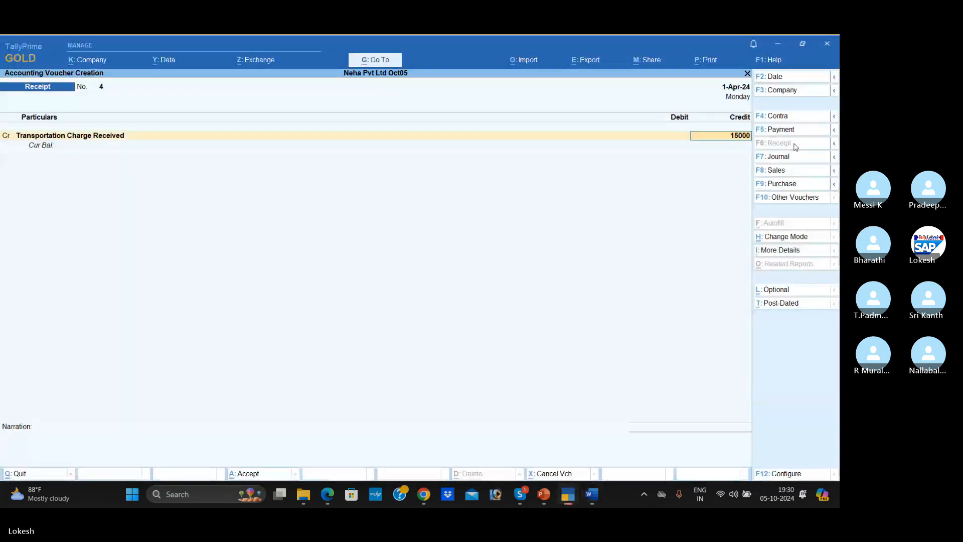
key("Return")
- Debit Cash with 15,000 against Transportation Charge Received and save the Receipt voucher without a narration
key("Return")
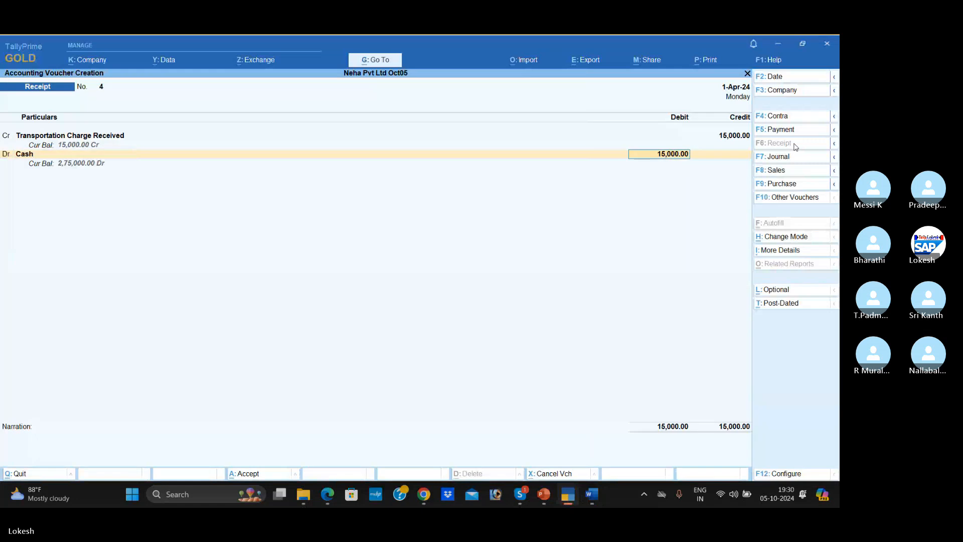
key("Return")
key("Return")
key("Return")
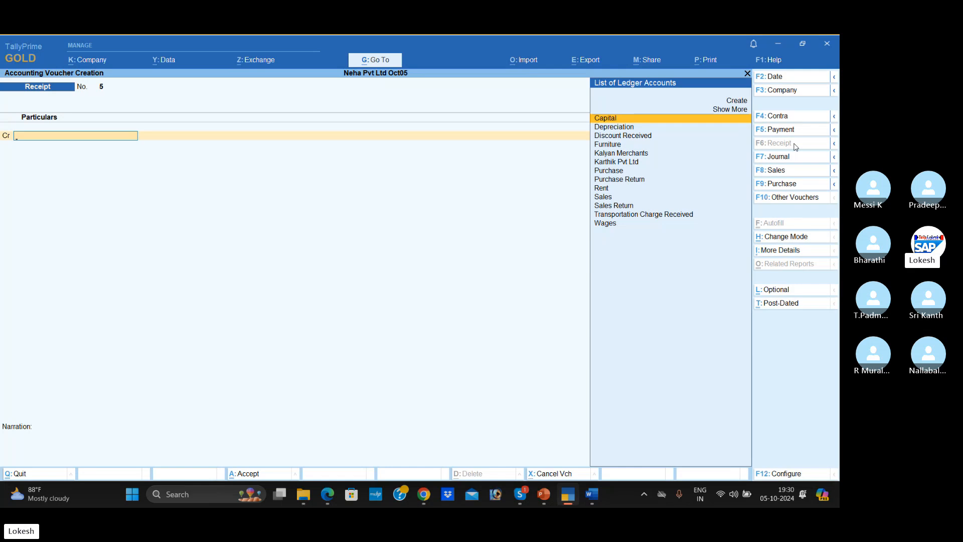
- Quit voucher creation, open the Day Book, and review the contra, payment, receipt, sales and purchase entries
key("Escape")
key("Return")
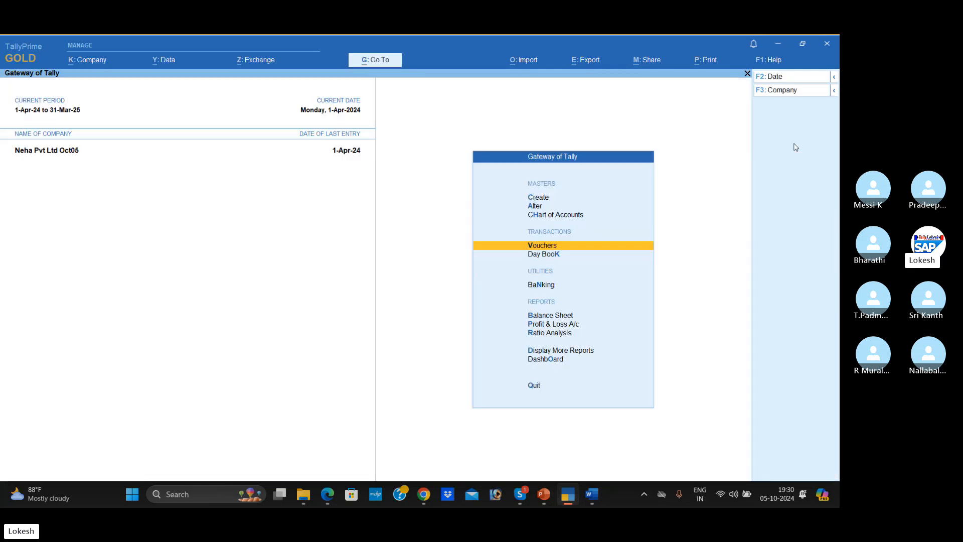
key("Down")
key("Return")
key("Down")
key("Down")
key("Down")
key("Down")
key("Down")
key("Down")
key("Down")
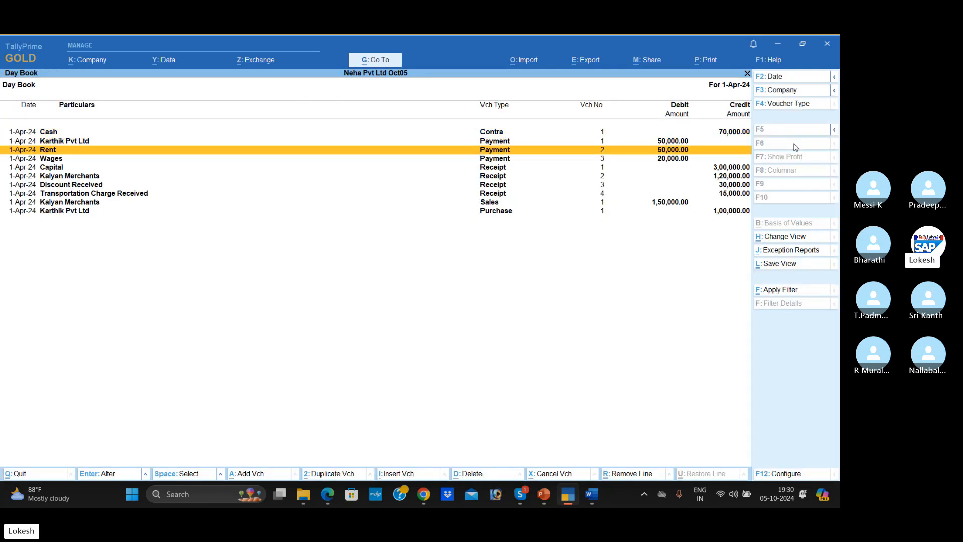
key("Down")
key("Down")
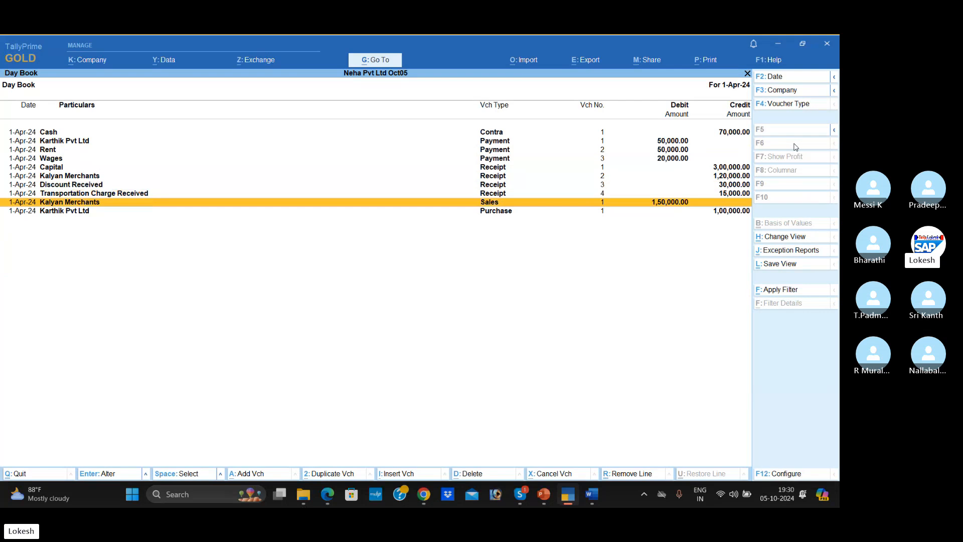
key("Up")
key("Up")
key("Up")
key("Up")
key("Up")
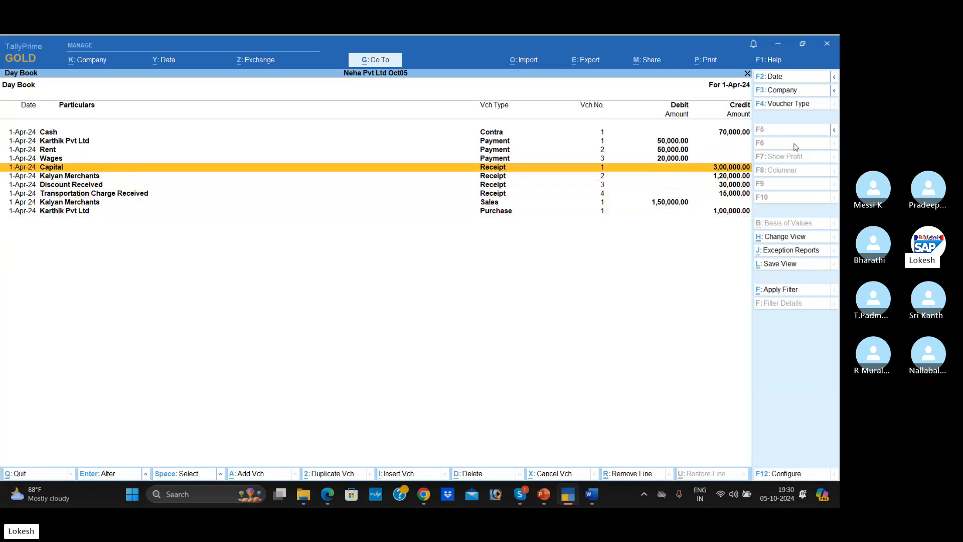
key("Down")
- Leave the Day Book and display the Profit & Loss A/c in its detailed, ledger-wise form
key("Down")
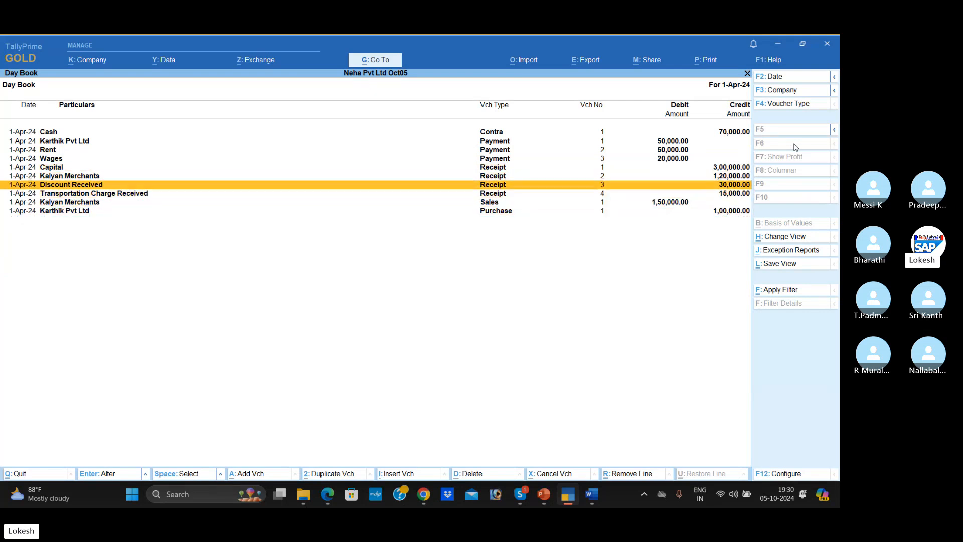
key("Escape")
key("Down")
key("Down")
key("Down")
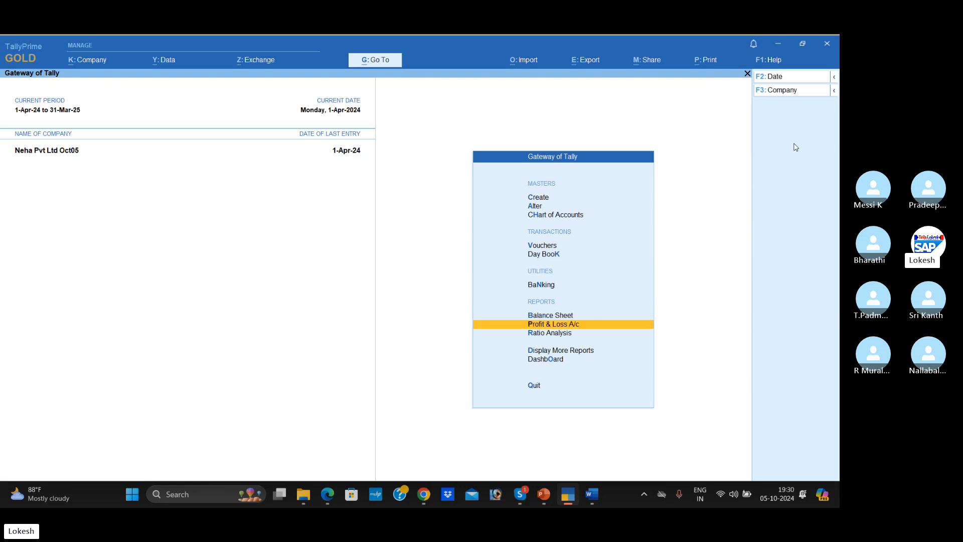
key("Return")
key("alt")
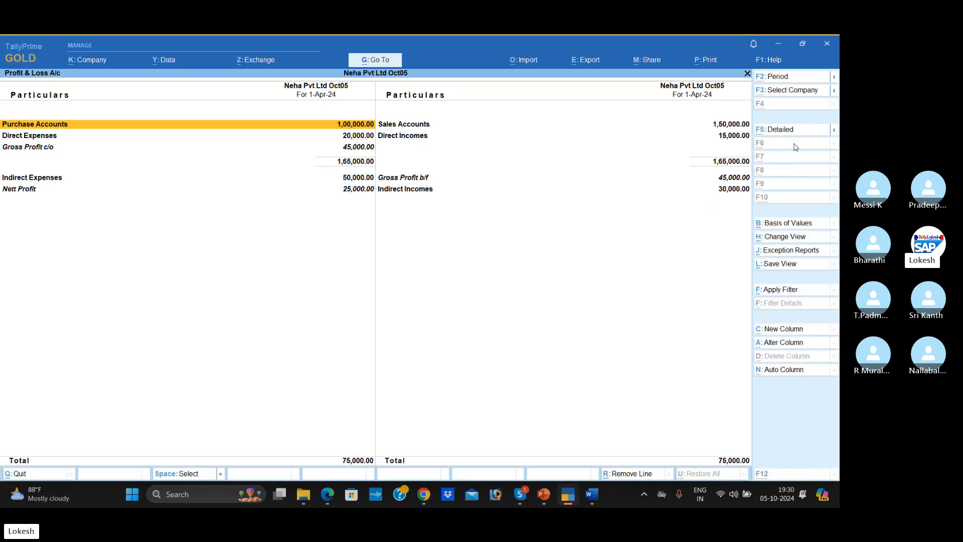
key("alt+F5")
- Go through the Profit & Loss A/c down to Nett Profit and compare it with the net profit in Word
key("Down")
key("Down")
key("Down")
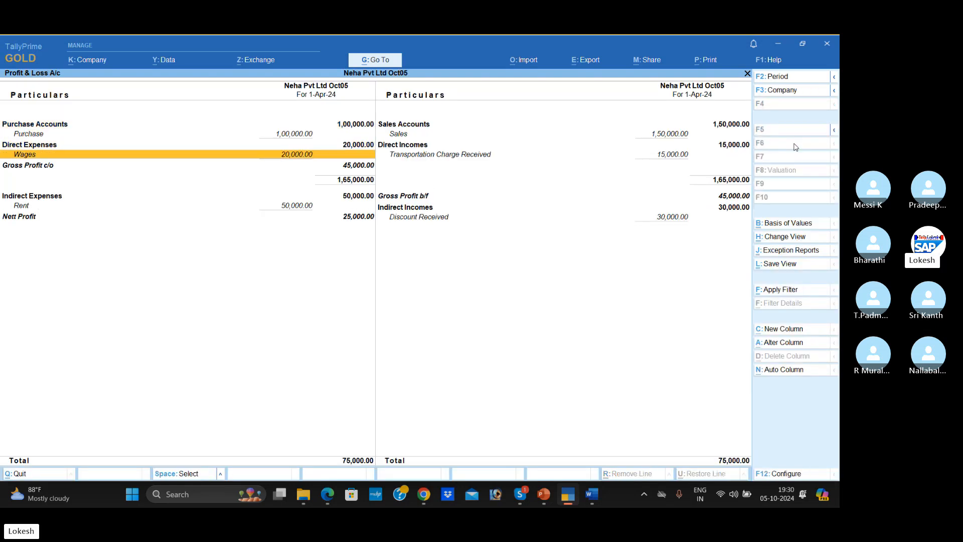
key("Down")
key("Down")
key("Down")
key("alt+Tab")
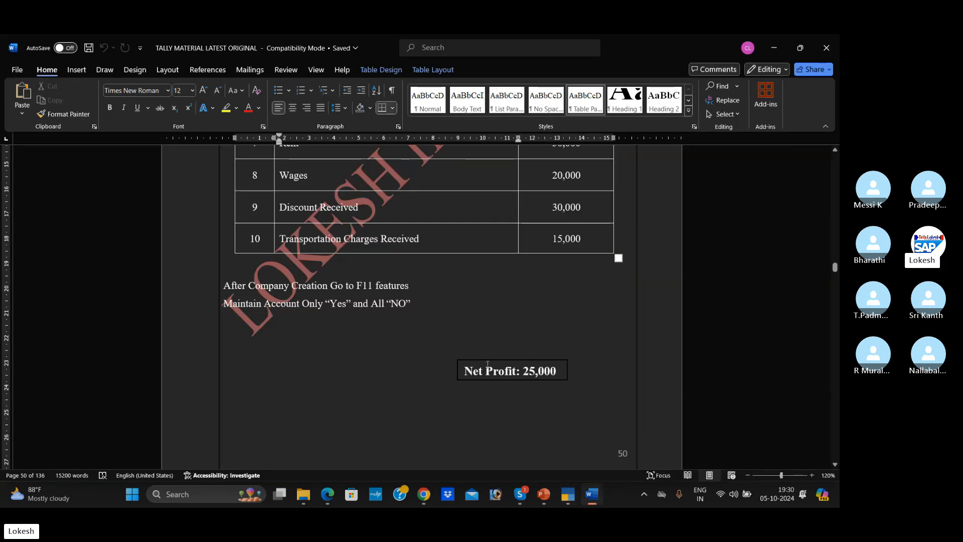
left_click(487, 365)
key("alt+Tab")
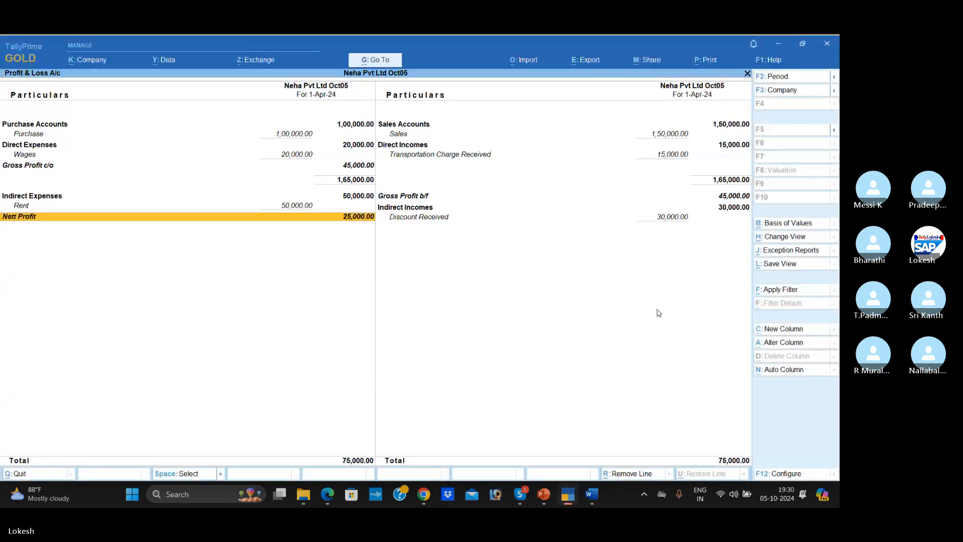
- Leave the Profit & Loss A/c, open the Dashboard, and look over its trading, cash/bank and assets/liabilities tiles
key("Escape")
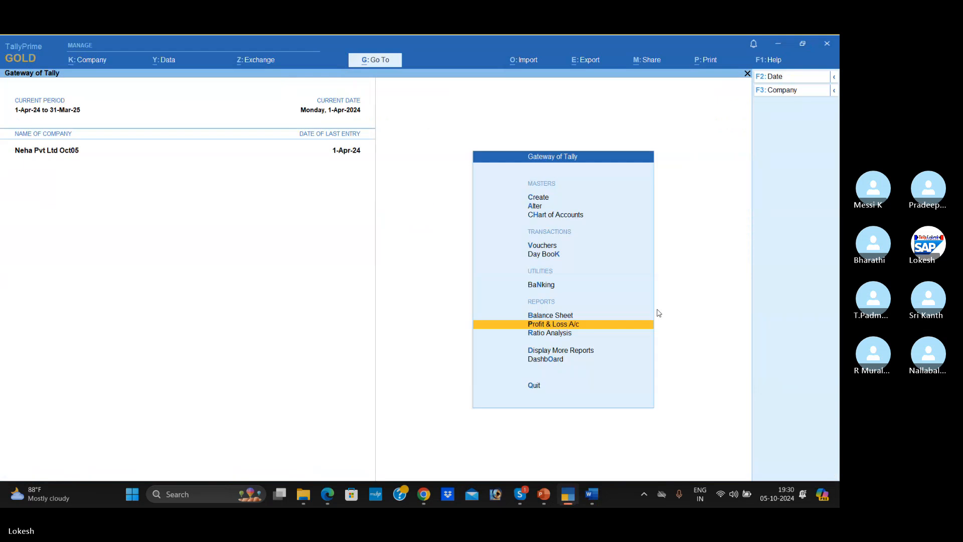
key("Down")
key("Down")
key("Down")
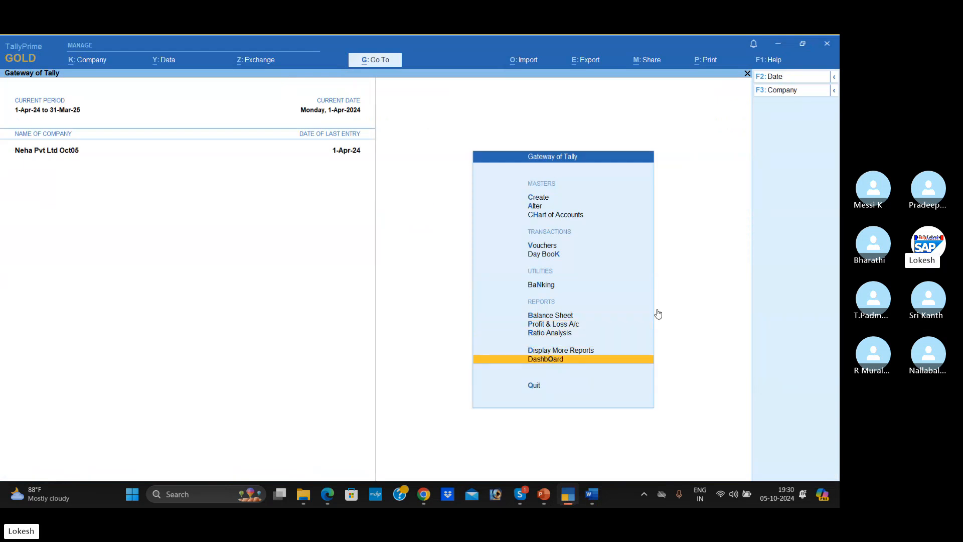
key("Return")
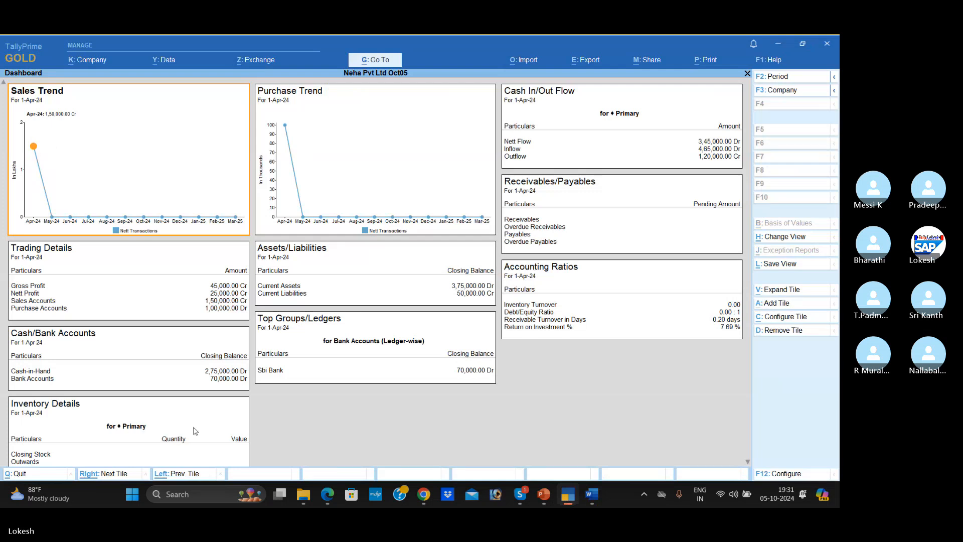
scroll(195, 430, "down", 3)
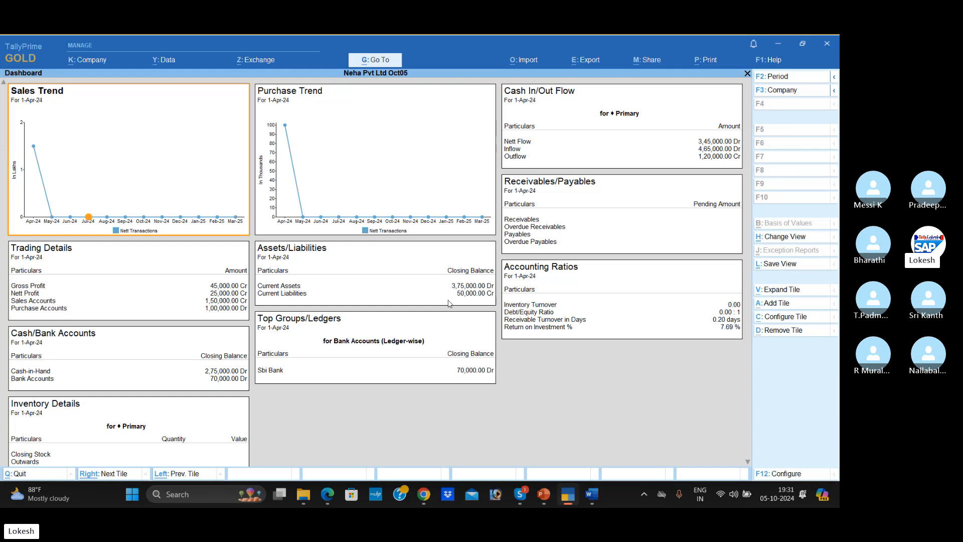
key("Escape")
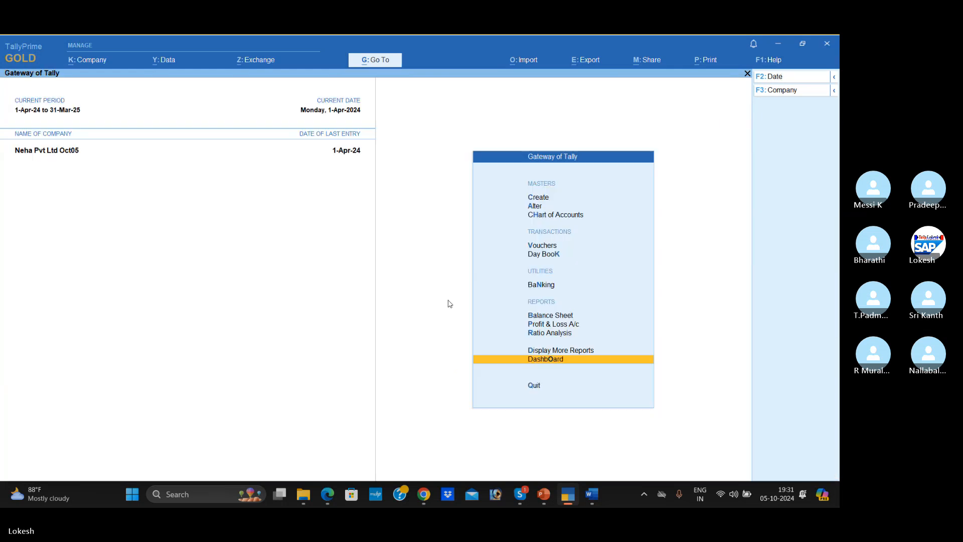
- Open the Contra Register from the account books and review the list of April contra vouchers
key("Up")
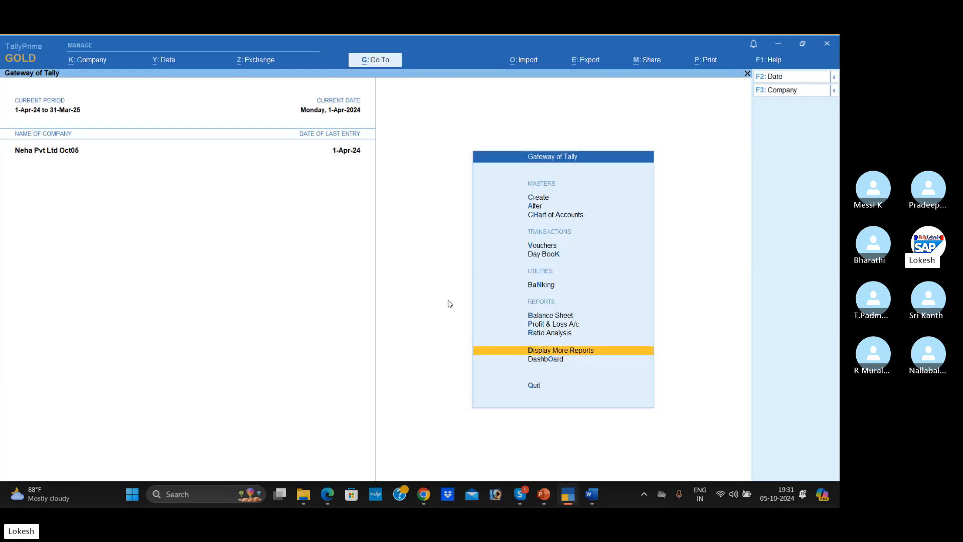
key("Return")
key("Down")
key("Down")
key("Down")
key("Down")
key("Return")
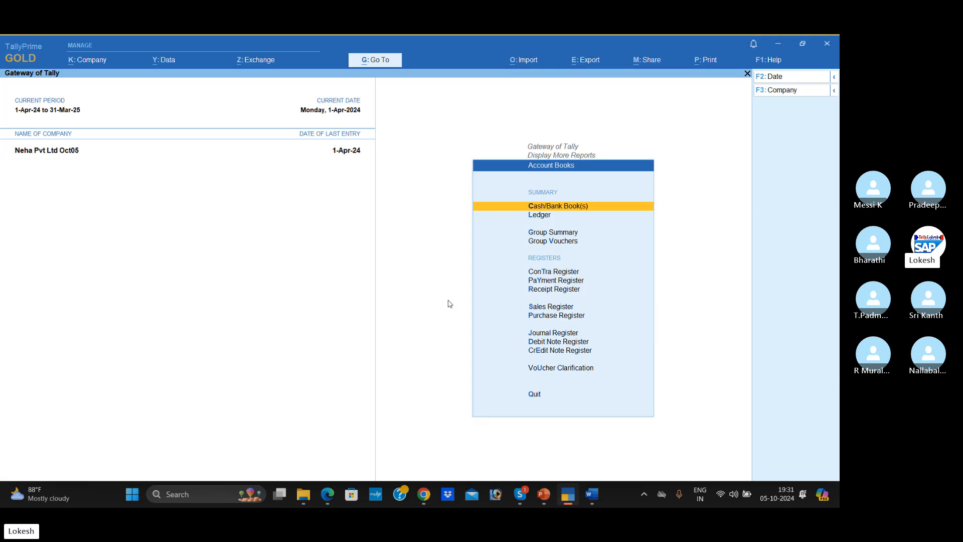
key("Down")
key("Down")
key("Down")
key("Down")
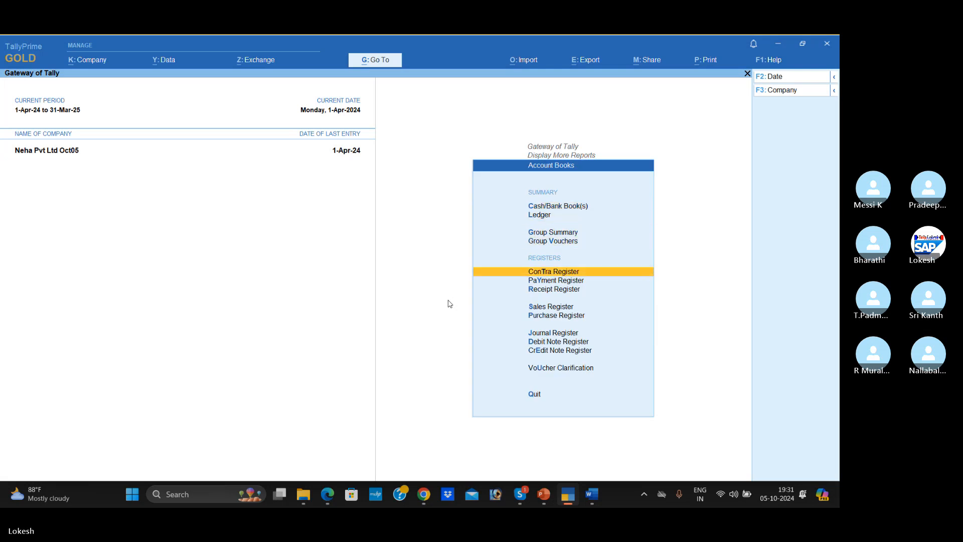
key("Return")
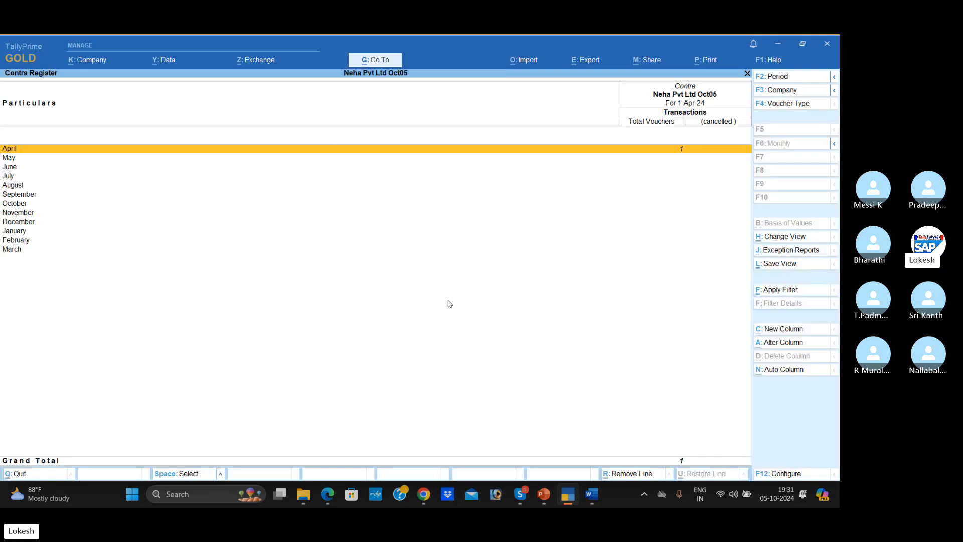
key("Return")
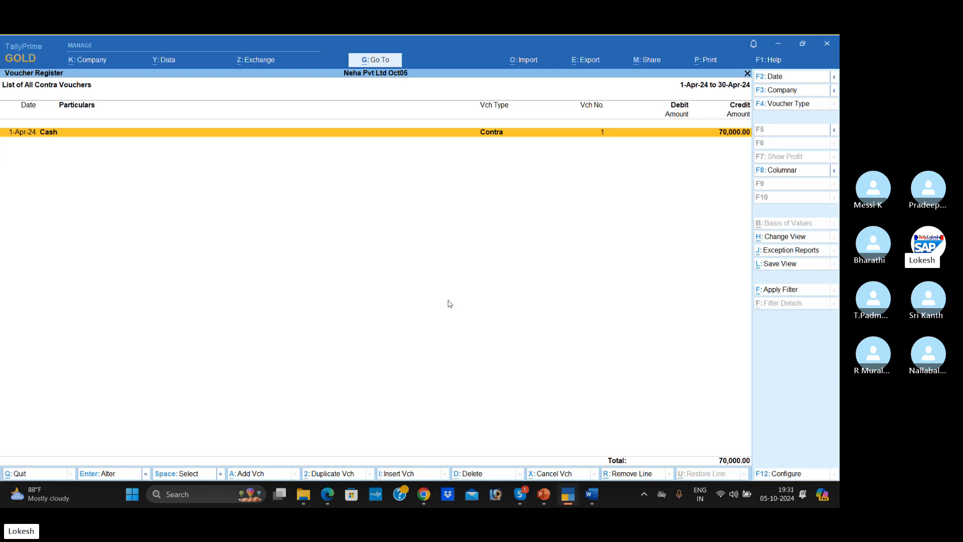
key("Escape")
key("Escape")
- Open the Payment Register and review the list of April payment vouchers
key("Down")
key("Return")
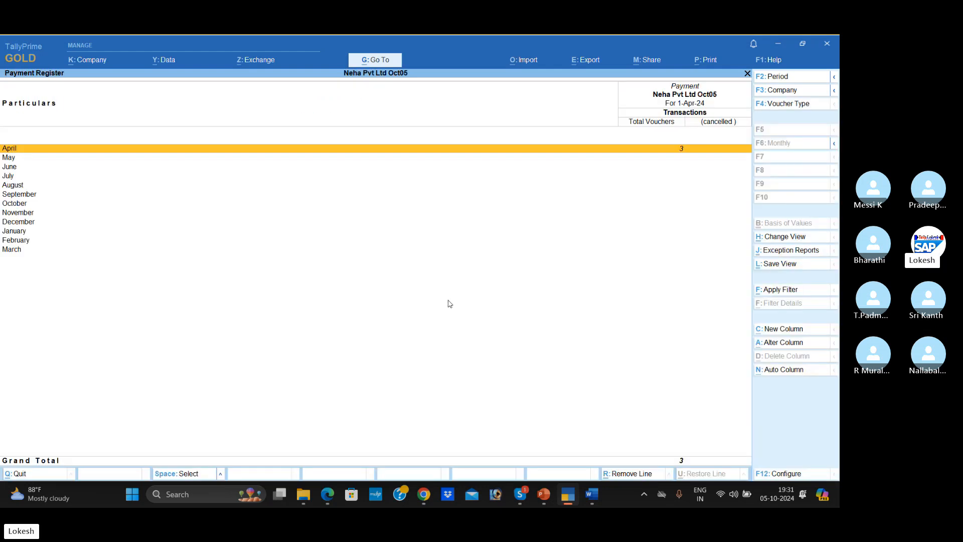
key("Return")
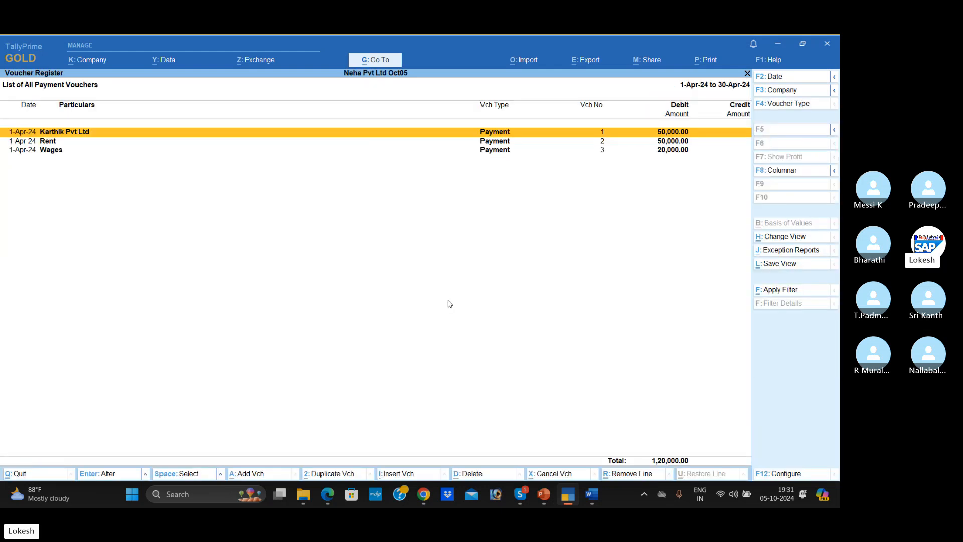
key("Escape")
key("Escape")
- Open the Receipt Register and review the list of April receipt vouchers
key("Down")
key("Return")
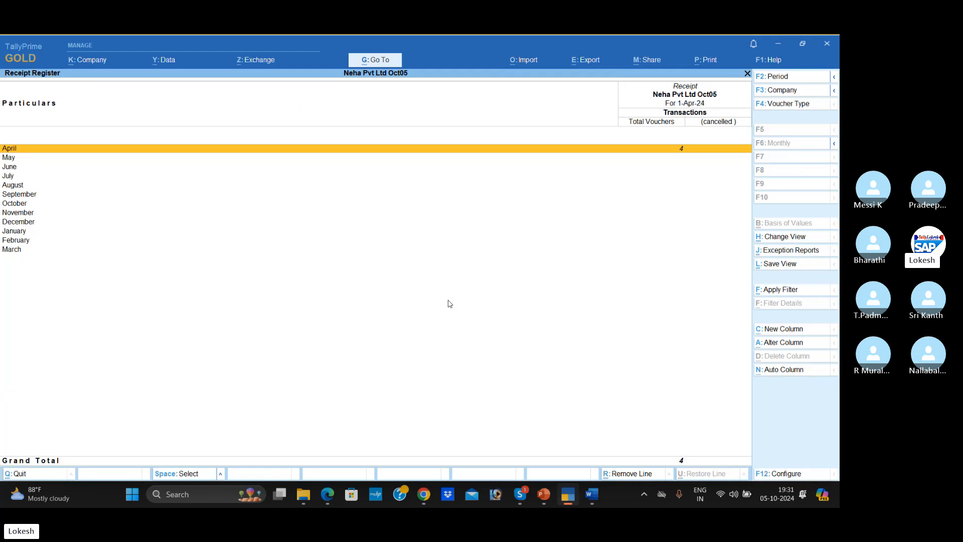
key("Return")
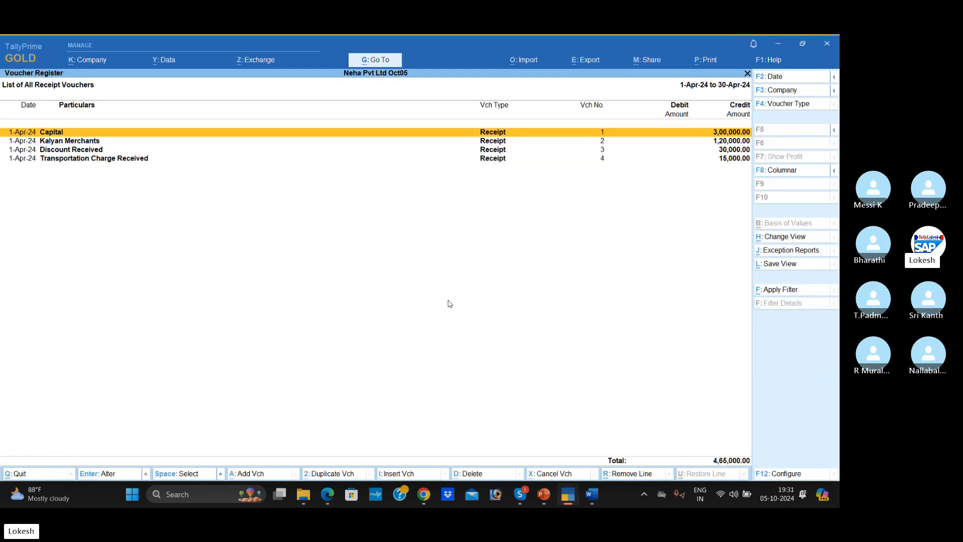
key("Escape")
key("Escape")
- Review the monthly figures in the Sales Register and the Purchase Register, and return to the Gateway of Tally
key("Down")
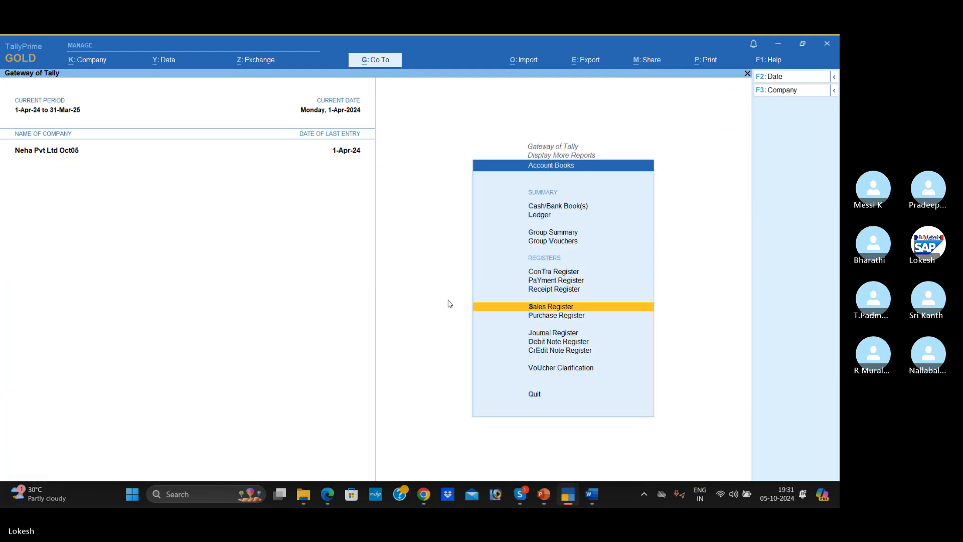
key("Return")
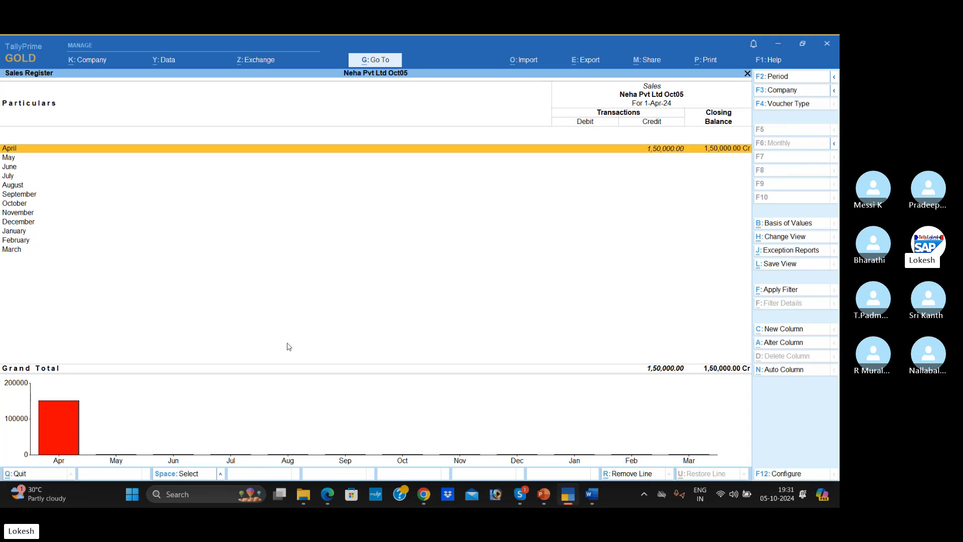
key("Escape")
key("Down")
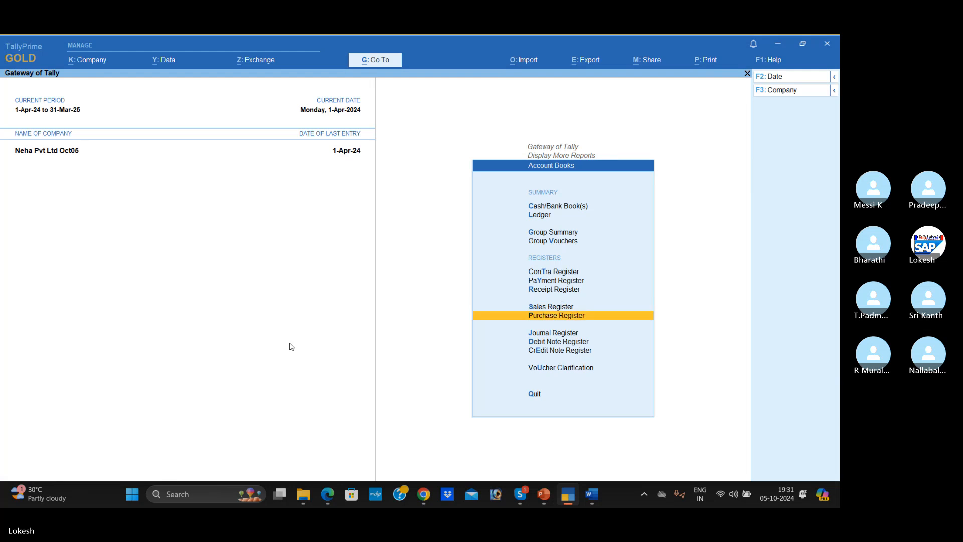
key("Return")
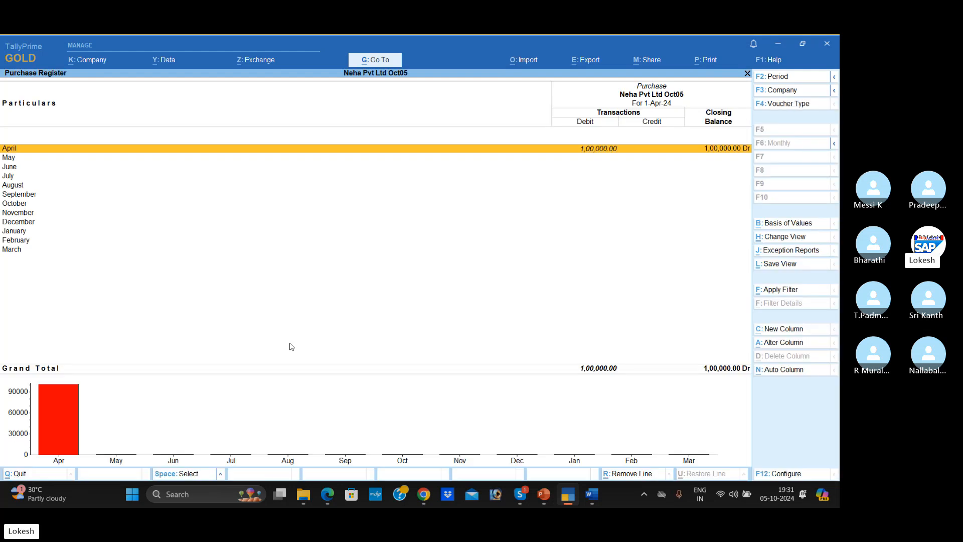
key("Escape")
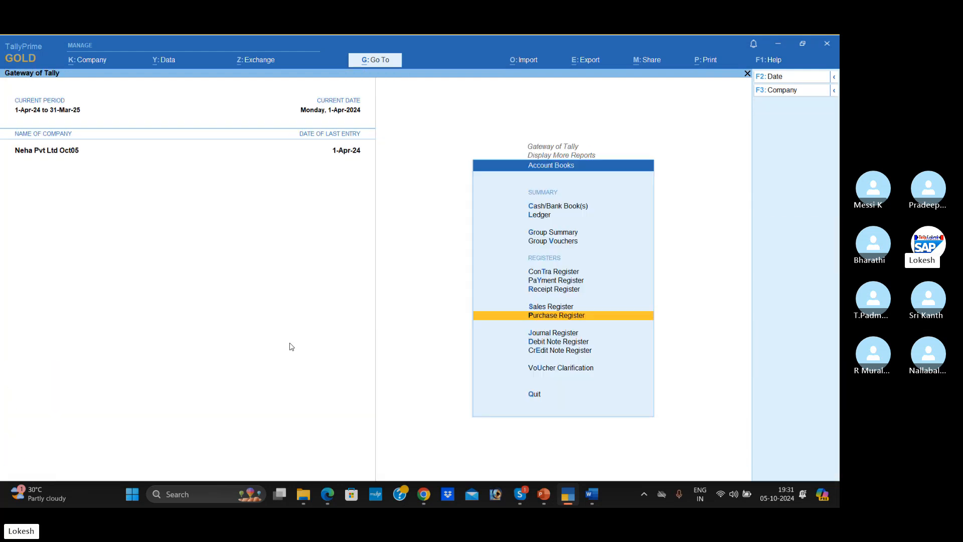
key("Escape")
key("Escape")
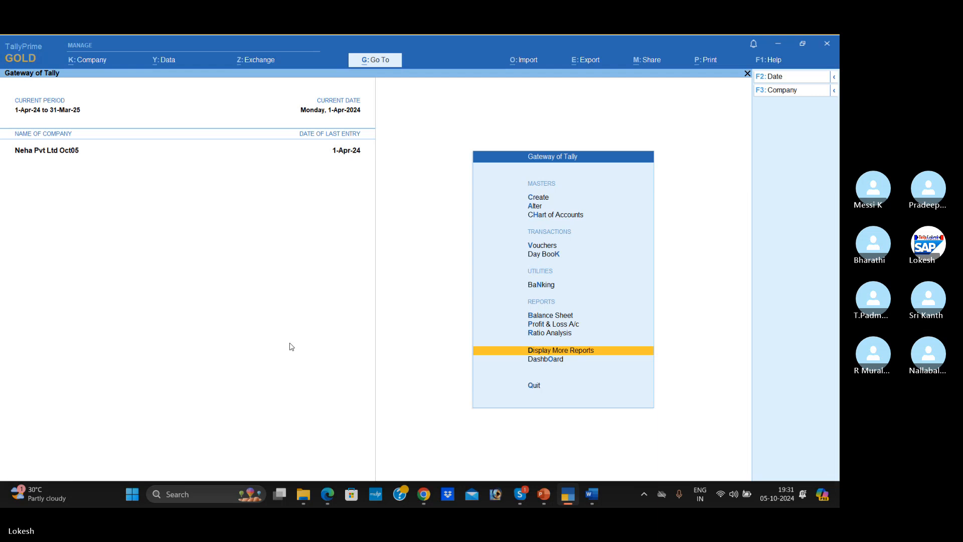
- Display the Balance Sheet, compare its liabilities and assets, and close it
key("Up")
key("Up")
key("Up")
key("Return")
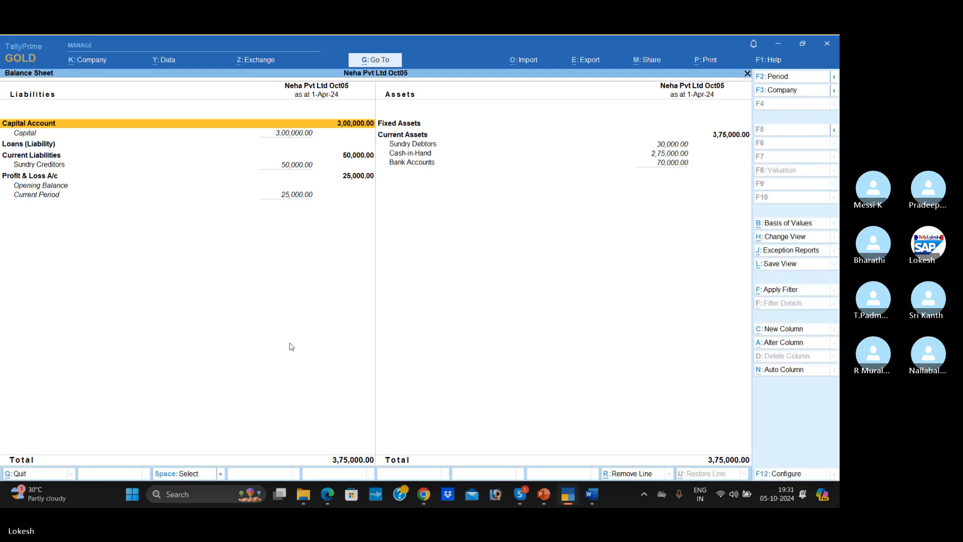
key("Escape")
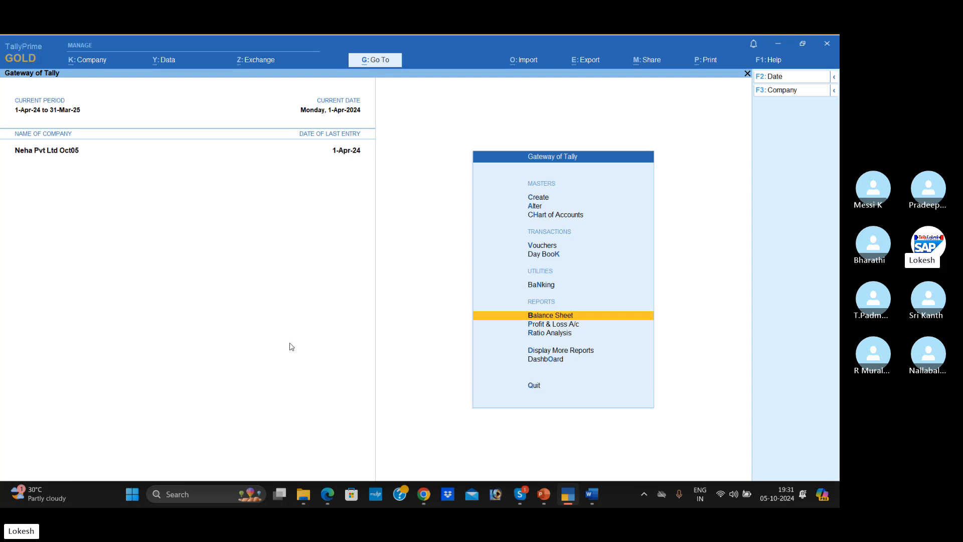
- Start creating a new company and check the company name under Problem-2 in the Word document
left_click(93, 61)
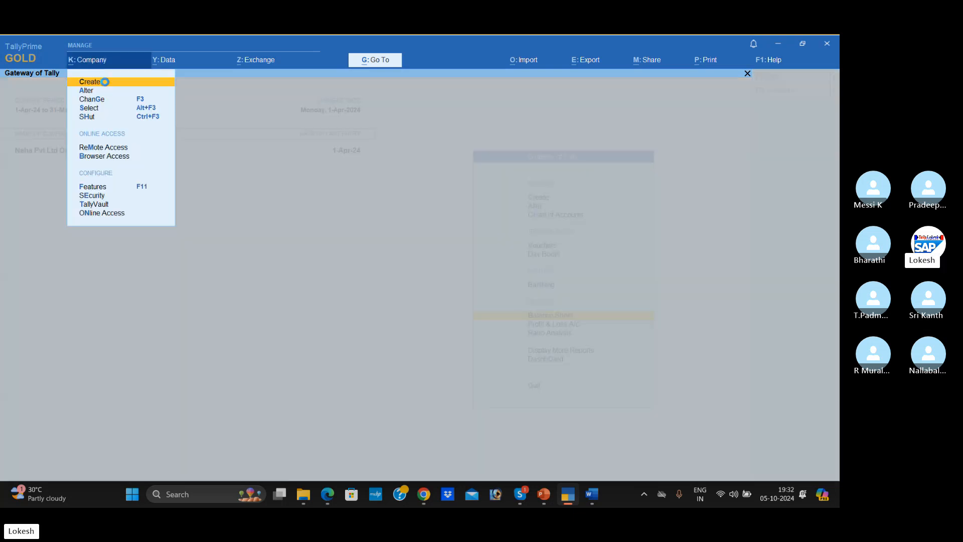
left_click(103, 81)
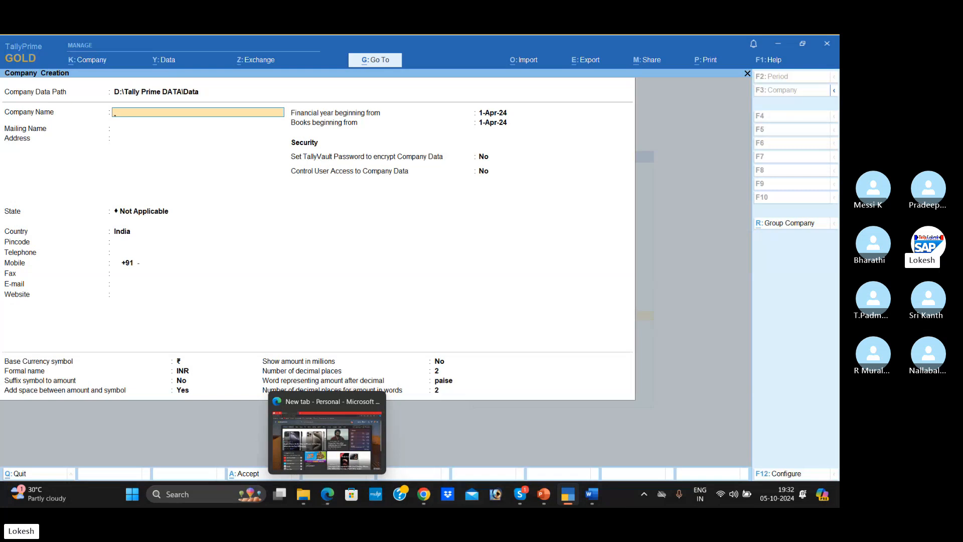
left_click(599, 496)
scroll(422, 274, "down", 8)
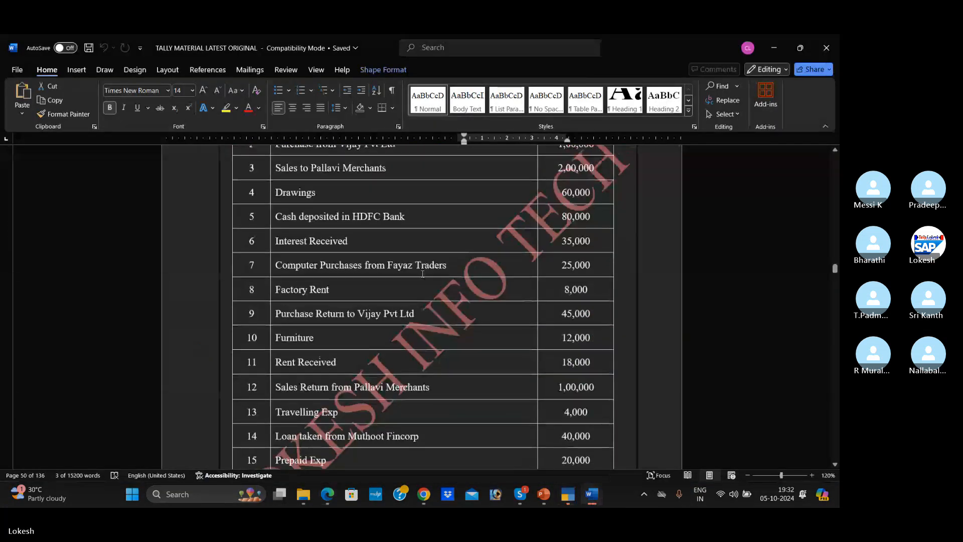
scroll(423, 274, "up", 3)
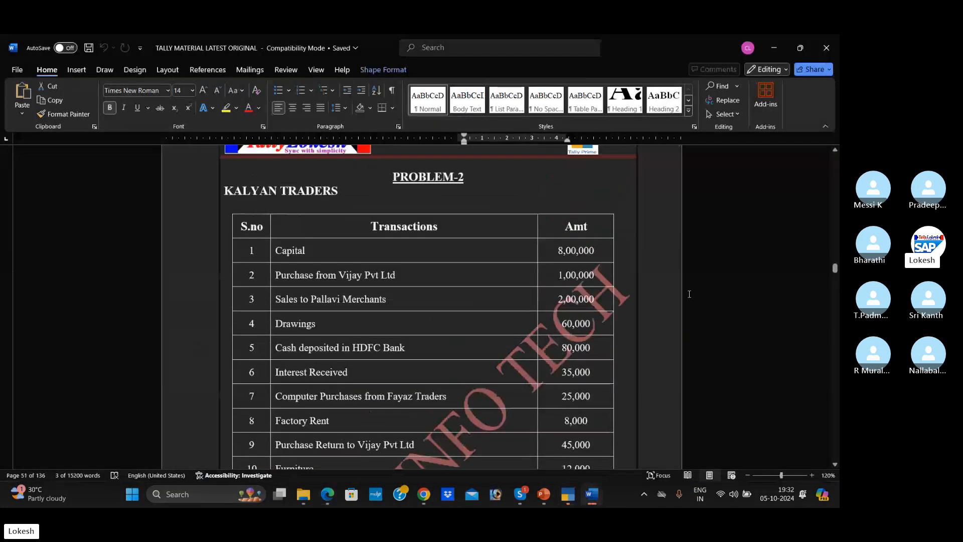
key("alt+Tab")
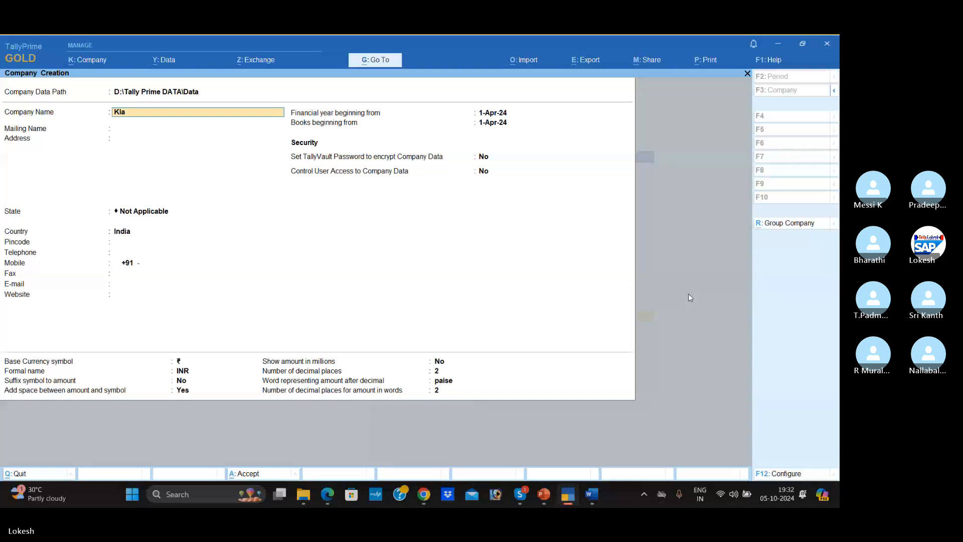
- Enter Kalyan Traders as company and mailing name, leave the address blank, and set the state to Andhra Pradesh
type("yan trade")
key("Return")
key("Return")
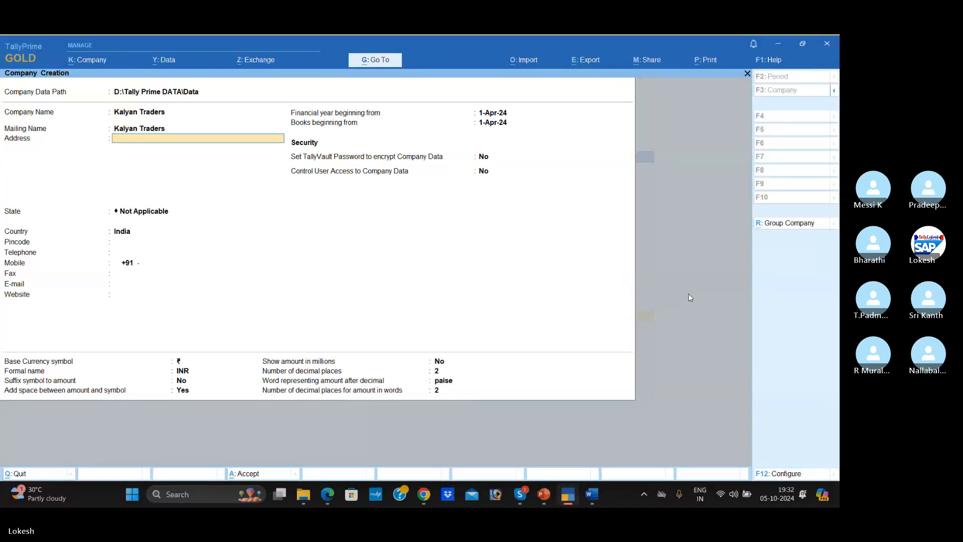
key("Return")
key("Down")
key("Down")
key("Return")
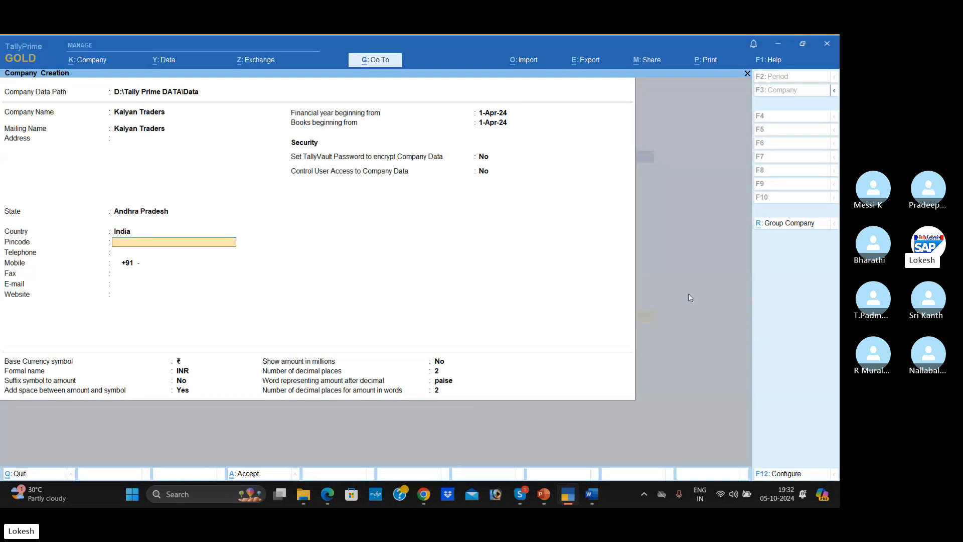
- Leave the remaining contact, financial year, security and currency details at their defaults and save the company Kalyan Traders
key("Return")
key("Return")
key("Return")
key("Return")
key("Return")
key("Return")
key("Return")
key("Return")
key("Return")
key("Return")
key("Return")
key("Return")
key("Return")
key("Return")
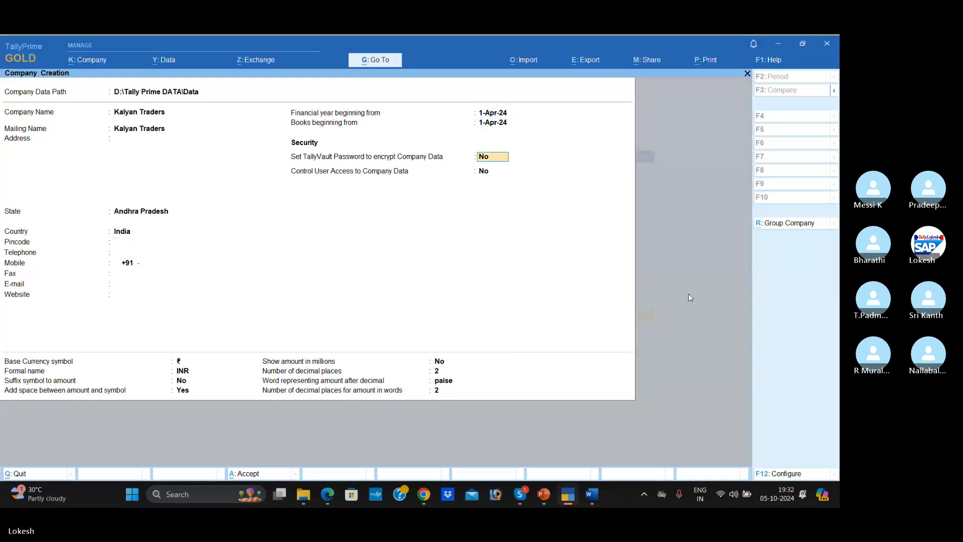
key("Return")
key("Return")
key("Return")
key("Return")
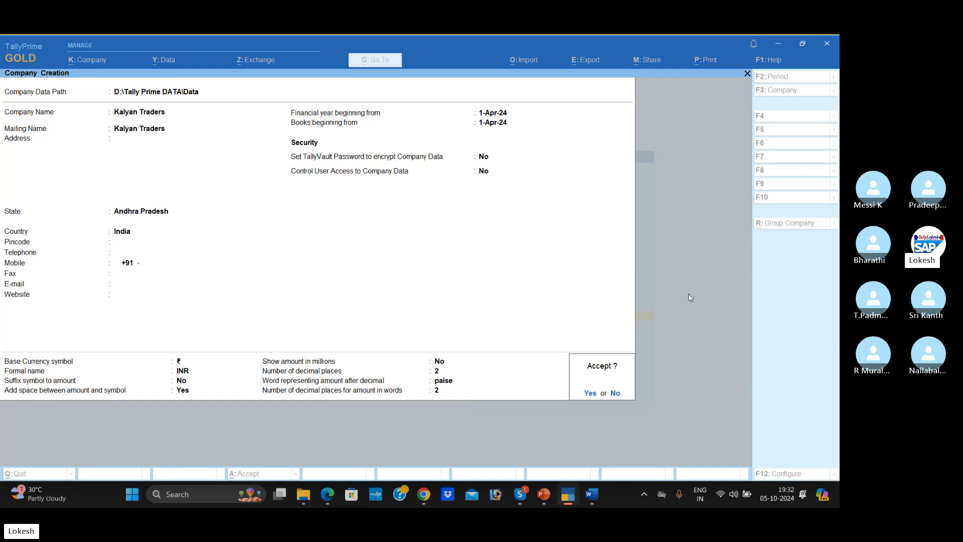
key("Return")
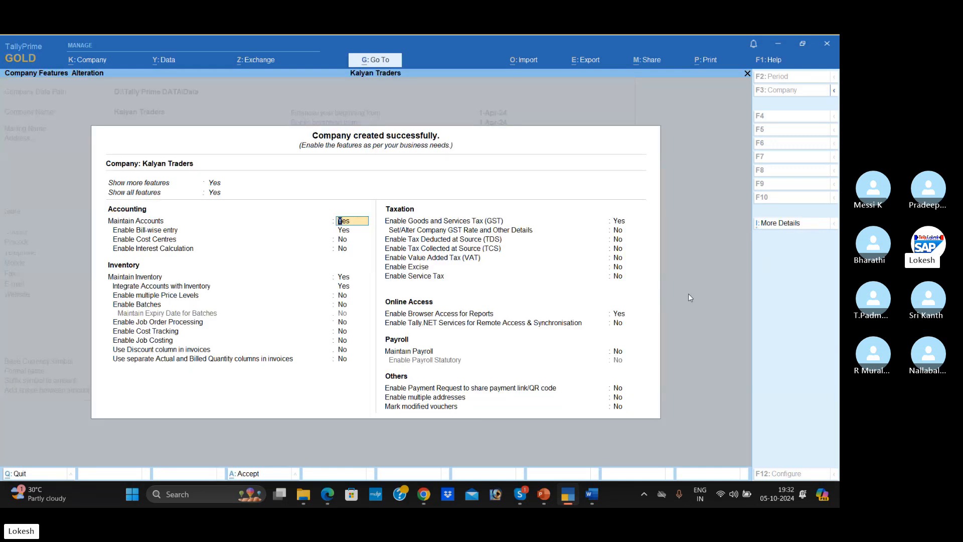
- Set bill-wise entry and Maintain Inventory to No in the company features of Kalyan Traders
type("n")
key("Return")
key("Return")
key("Return")
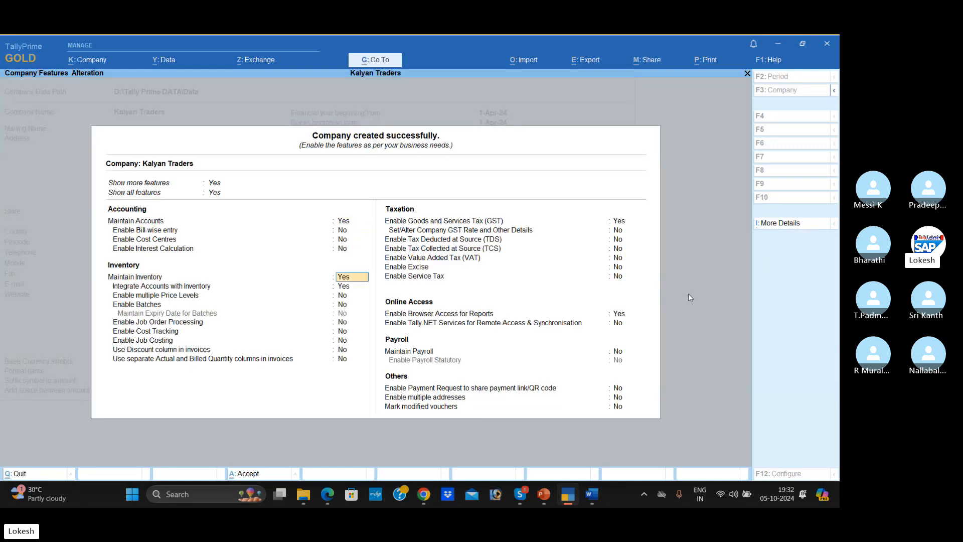
type("n")
key("Return")
- Set Goods and Services Tax (GST) and browser access for reports to No, and accept the company features
type("n")
key("Return")
key("Return")
key("Return")
key("Return")
key("Return")
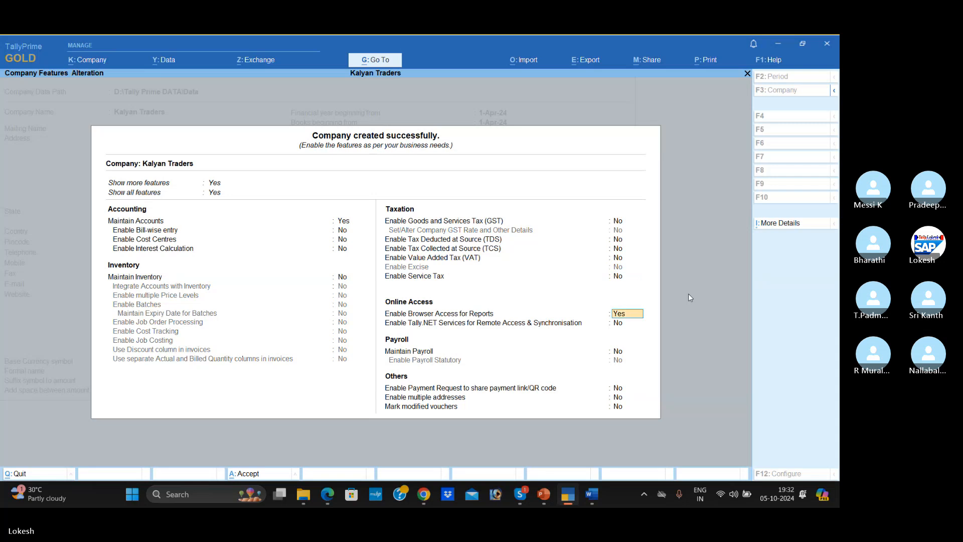
type("n")
key("Return")
key("Return")
key("Return")
key("Return")
key("Return")
key("Return")
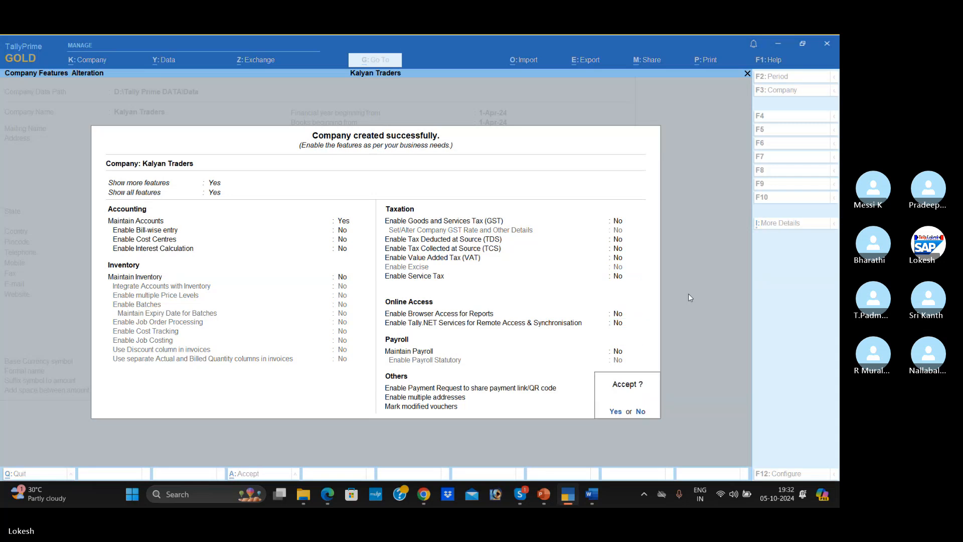
key("Return")
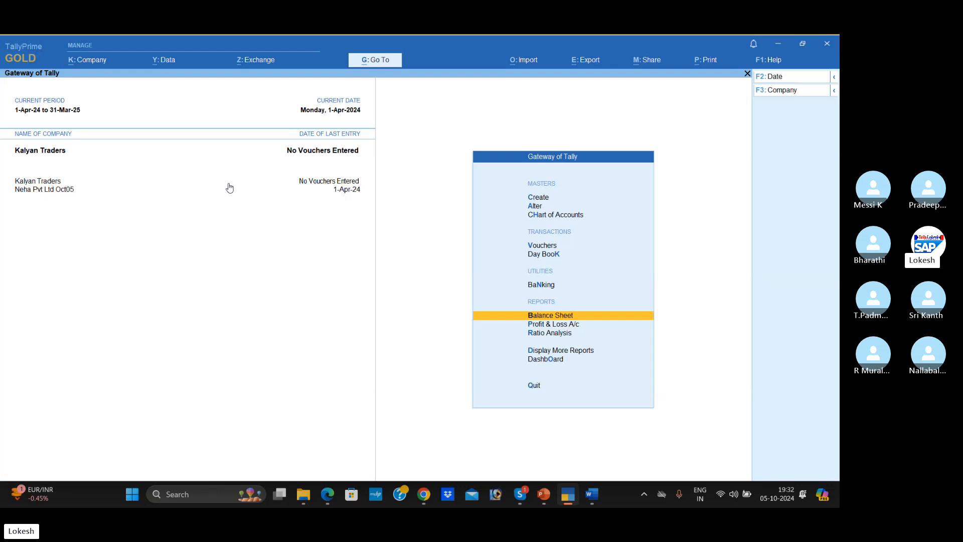
- Open master alteration for Kalyan Traders and look into the group and ledger lists
key("Down")
key("Down")
key("Down")
key("Down")
key("Down")
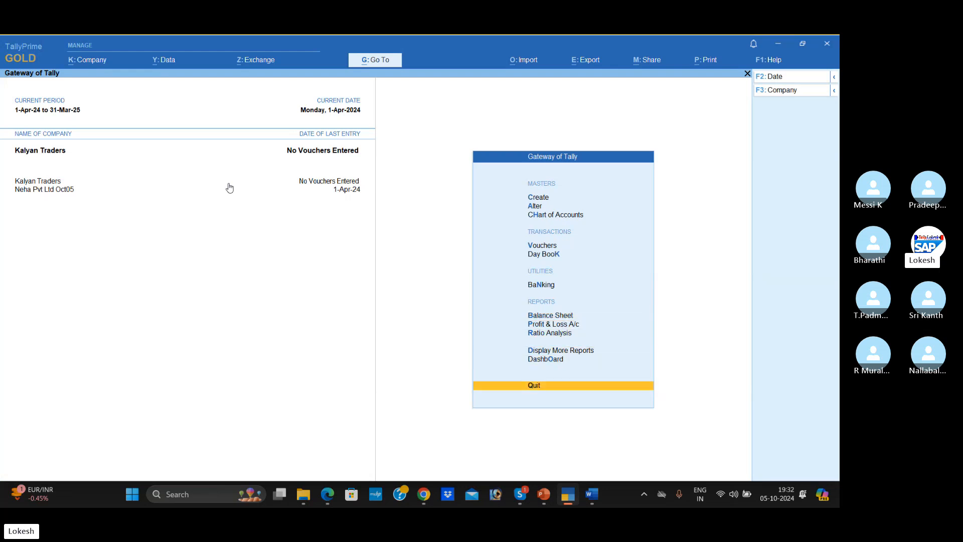
key("Down")
key("Return")
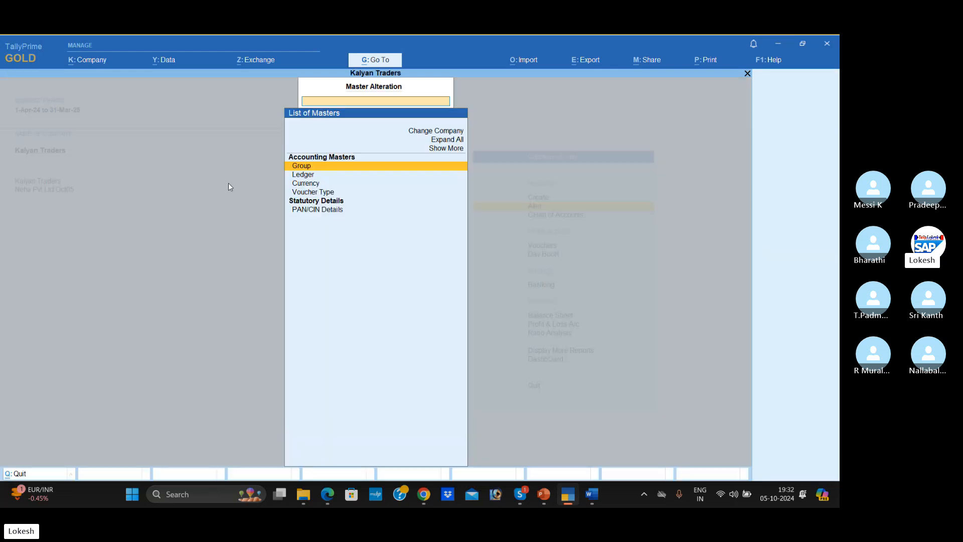
key("Return")
key("Escape")
- Open the list of voucher types for alteration and include the inactive voucher types in it
key("Down")
key("Return")
key("Escape")
key("Down")
key("Down")
key("Return")
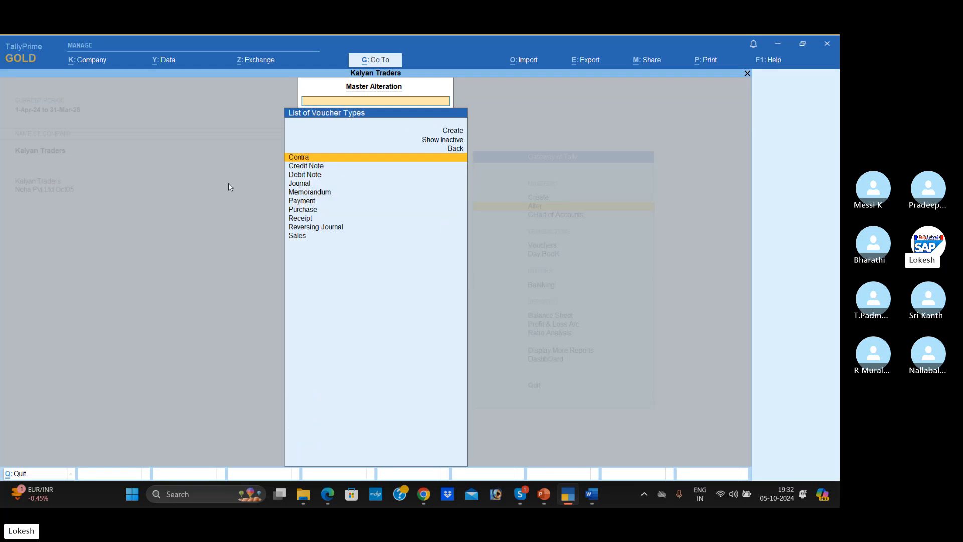
key("Up")
key("Up")
key("Return")
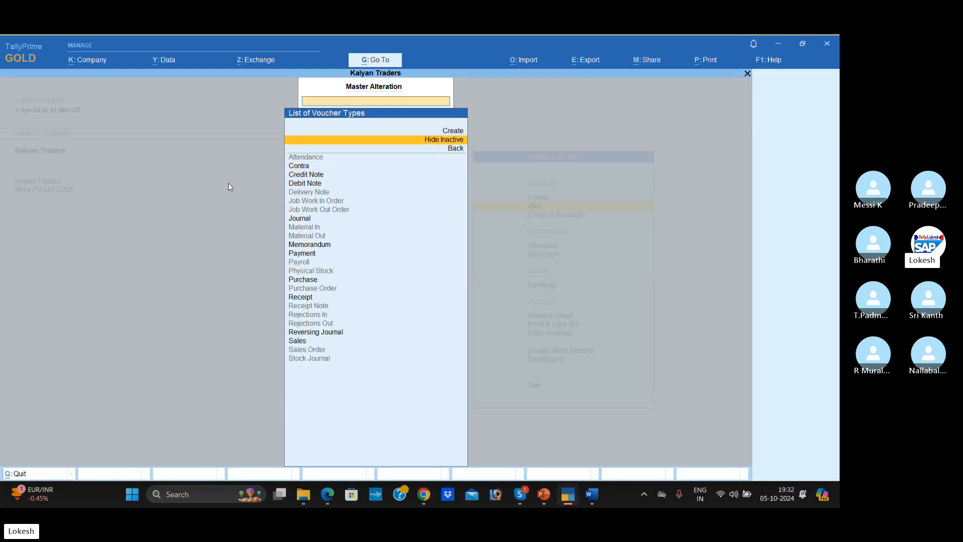
- Leave the voucher types list of Kalyan Traders and open a blank ledger creation form
key("Escape")
key("Escape")
key("Up")
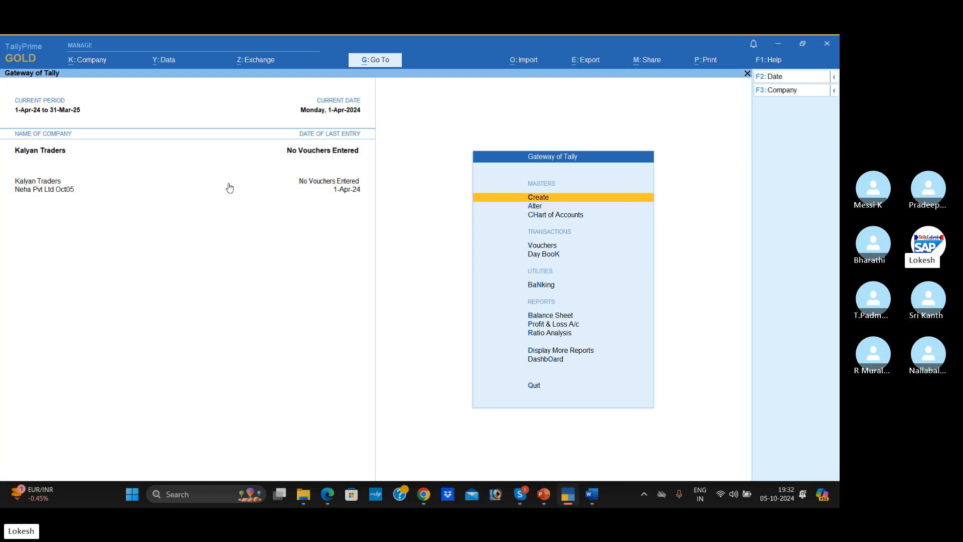
key("Return")
key("Down")
key("Return")
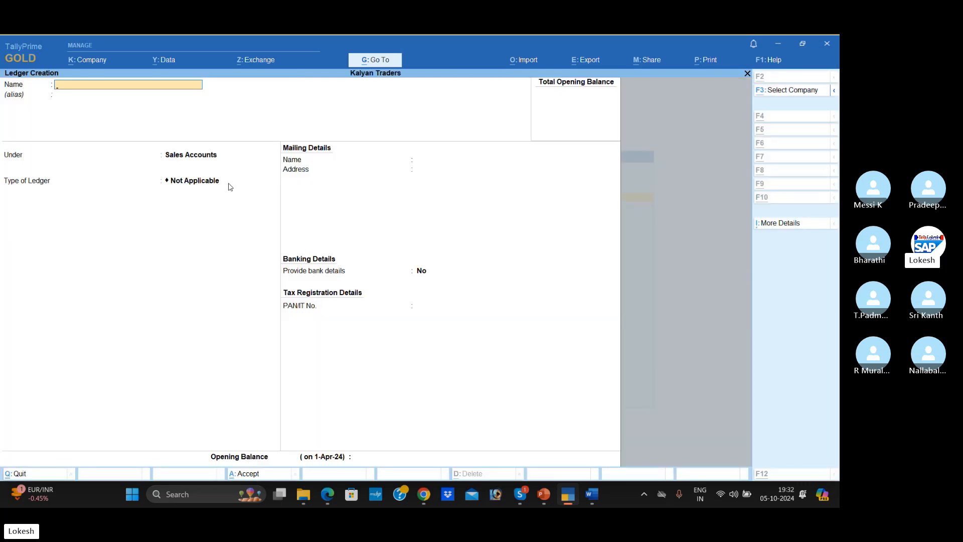
- Switch to the Word course material and review the Problem-2 transactions and amounts for Kalyan Traders
key("alt+Tab")
scroll(273, 245, "down", 2)
left_click_drag(293, 189, 346, 430)
scroll(346, 353, "down", 5)
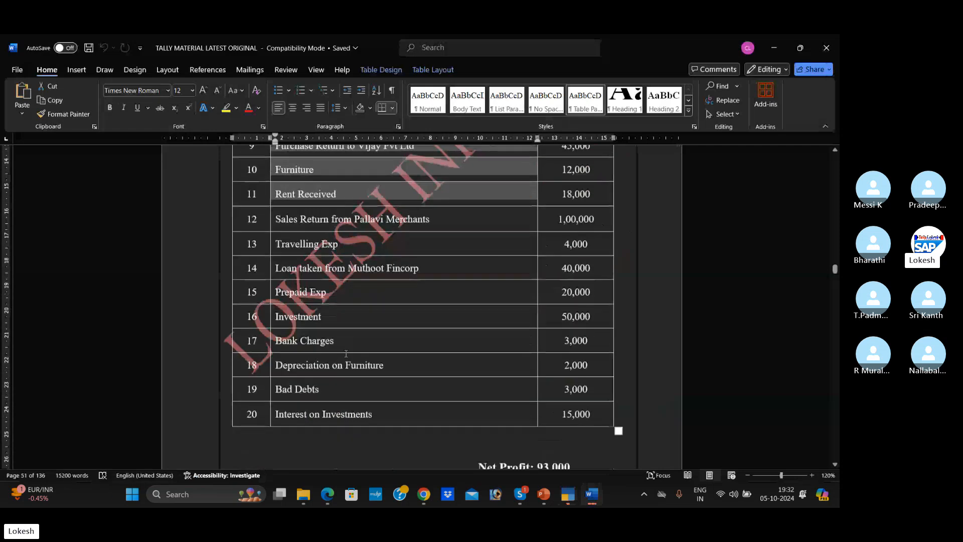
scroll(346, 353, "down", 2)
scroll(371, 272, "up", 3)
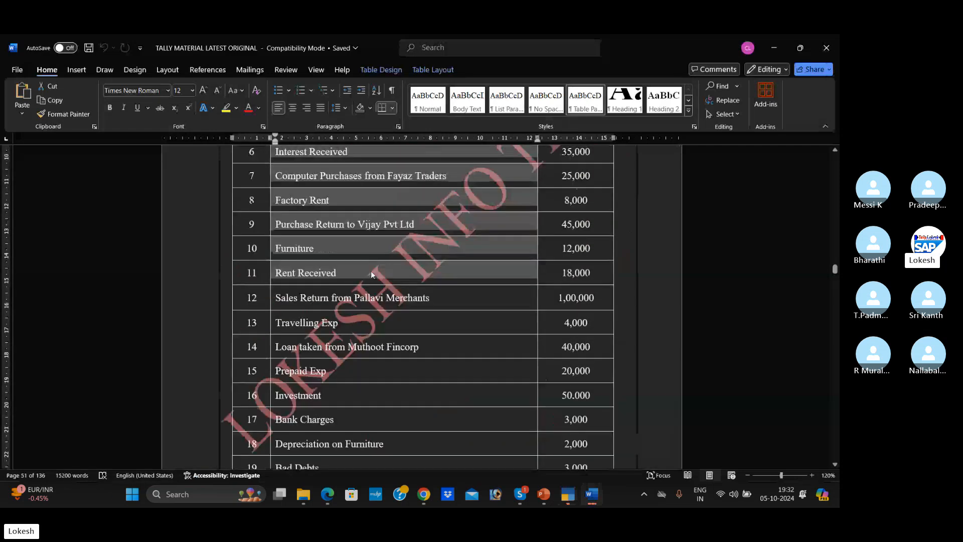
scroll(371, 273, "up", 3)
left_click(584, 237)
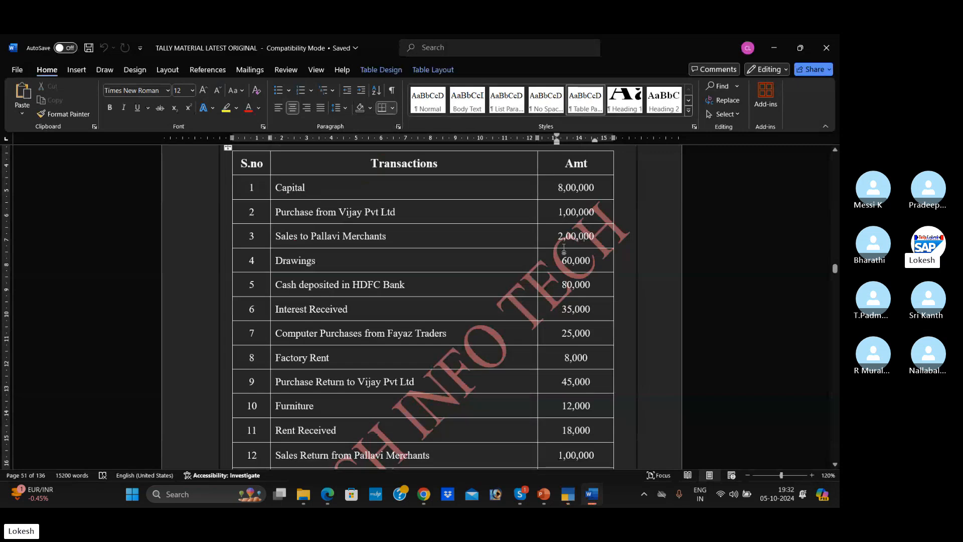
scroll(461, 296, "down", 7)
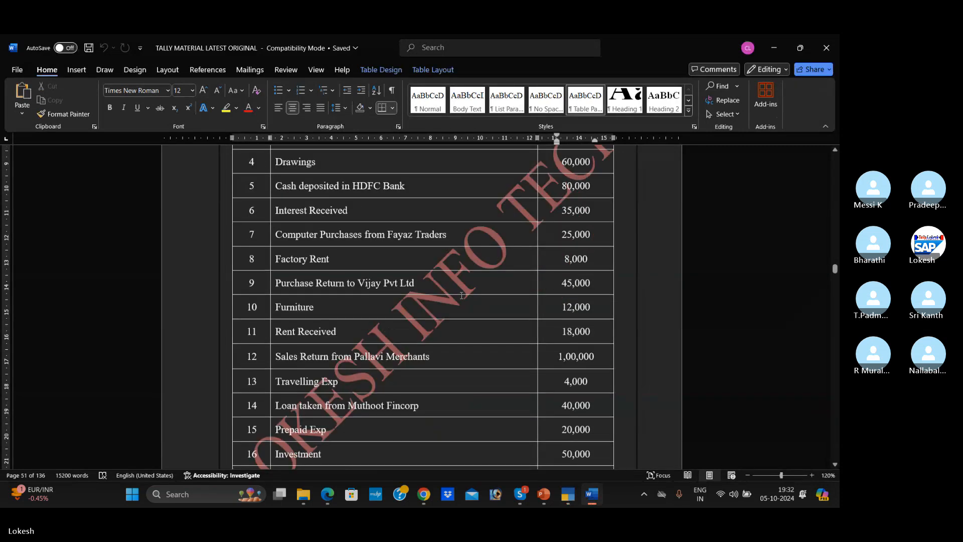
scroll(461, 295, "up", 2)
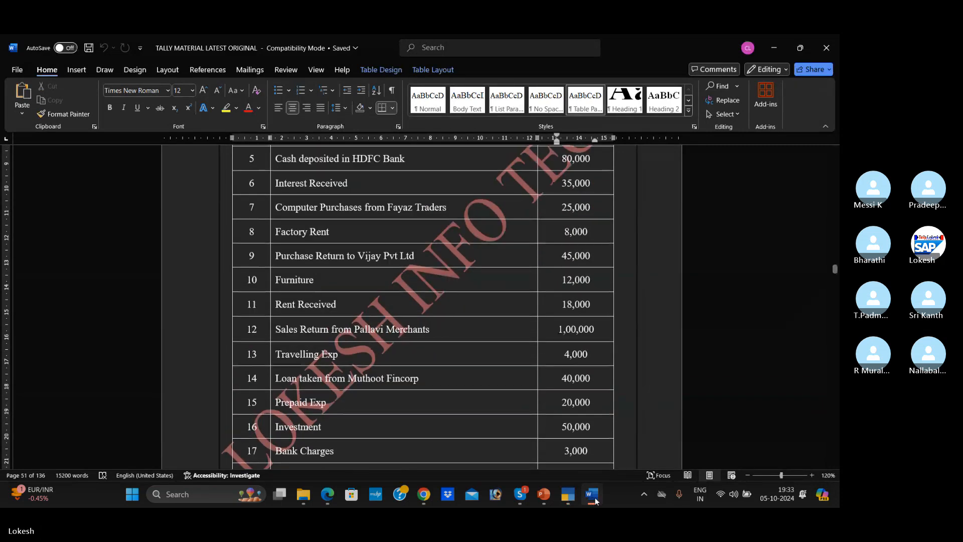
- Return to TallyPrime, leave ledger creation without an entry, and make Neha Pvt Ltd Oct05 the active company
left_click(566, 494)
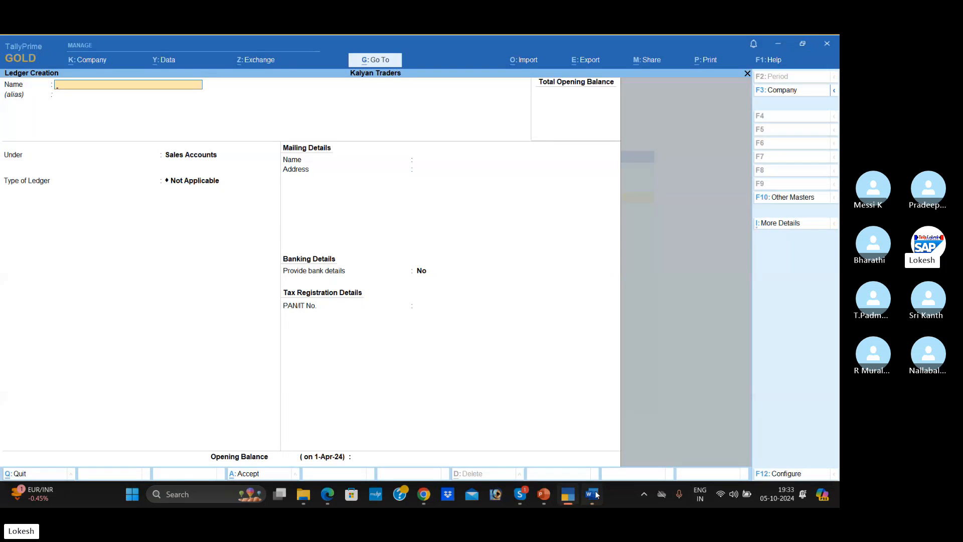
key("Escape")
key("Escape")
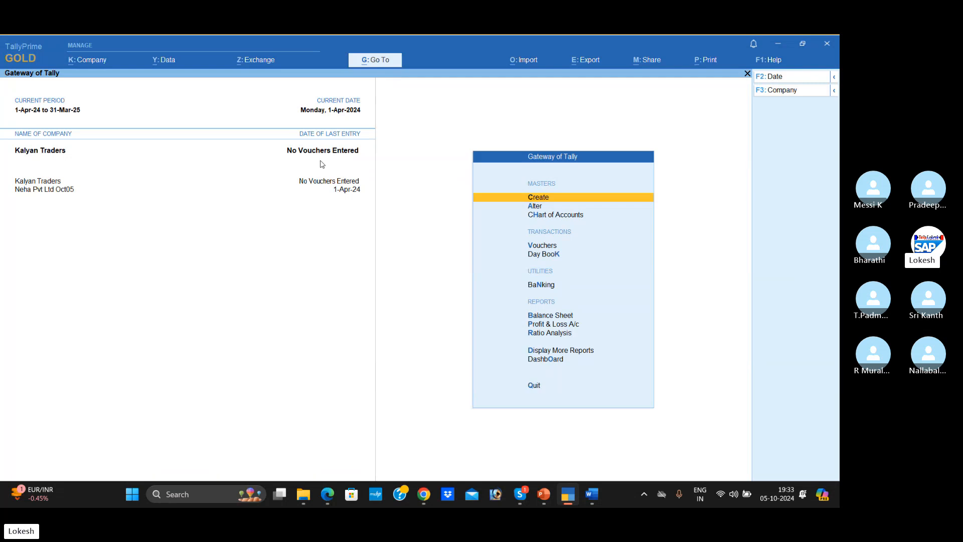
left_click(37, 190)
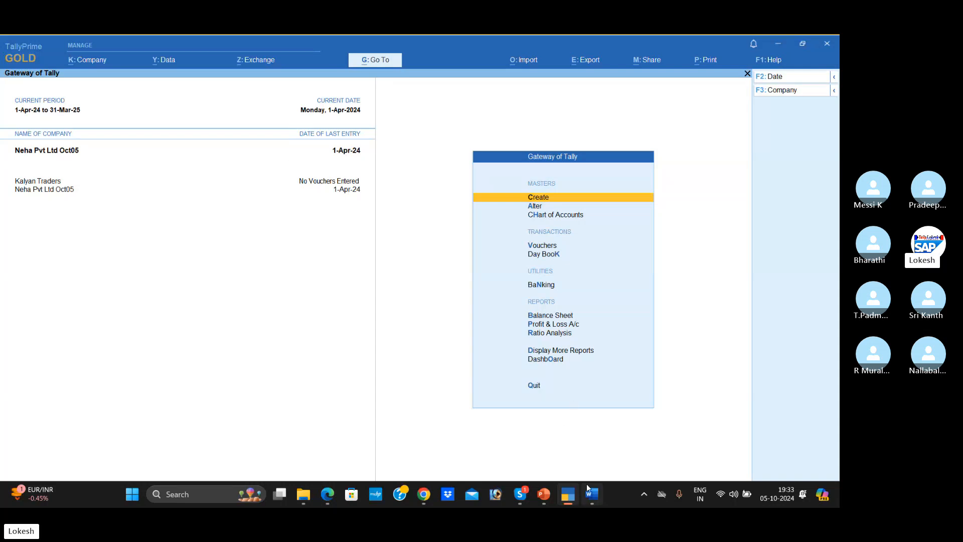
- Switch to the Word course material and look through the Problem-4 ledger groups and its debit and credit entries
left_click(592, 498)
scroll(830, 245, "up", 5)
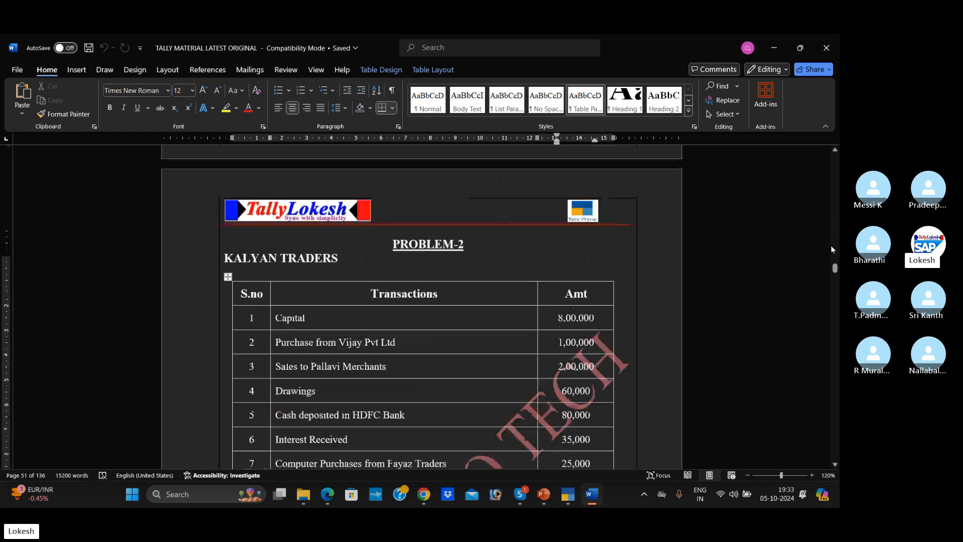
left_click_drag(835, 268, 834, 247)
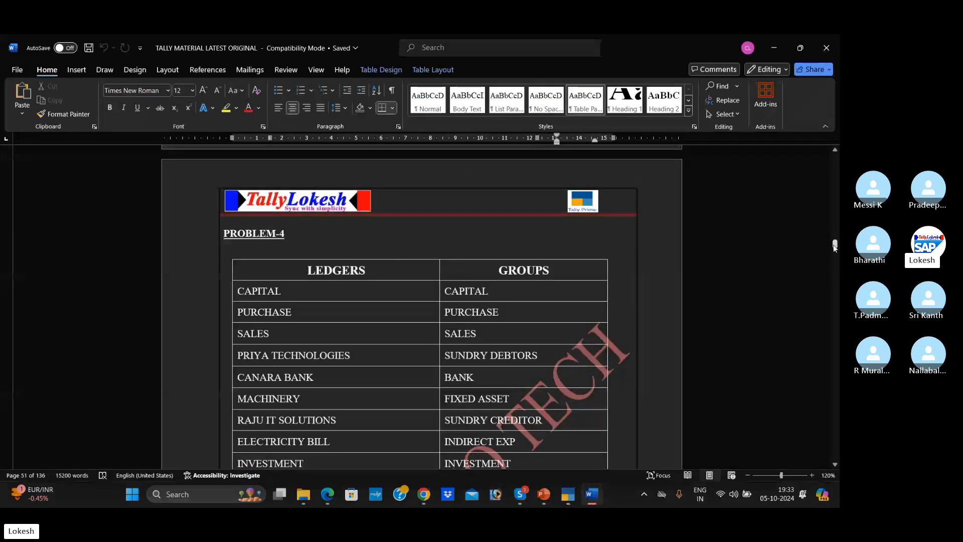
scroll(579, 321, "down", 15)
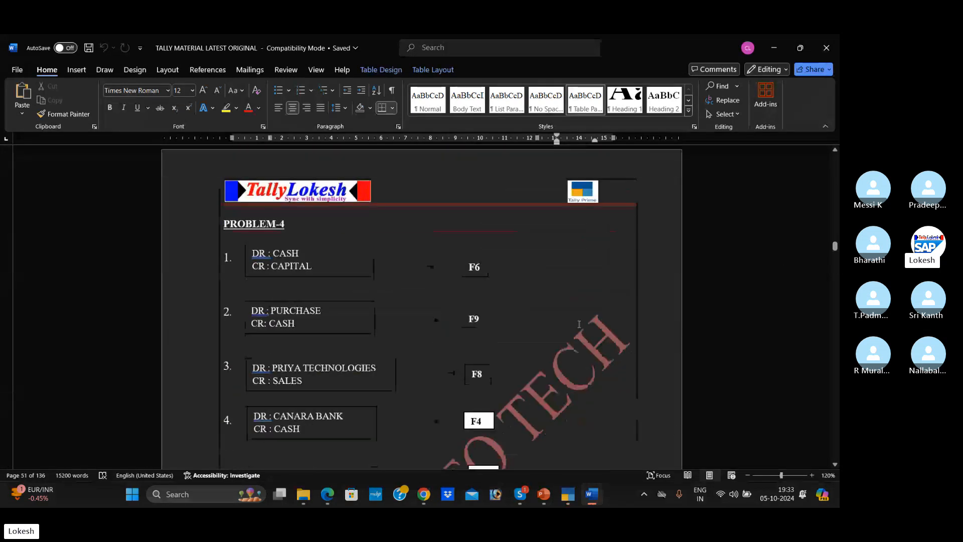
scroll(287, 318, "down", 10)
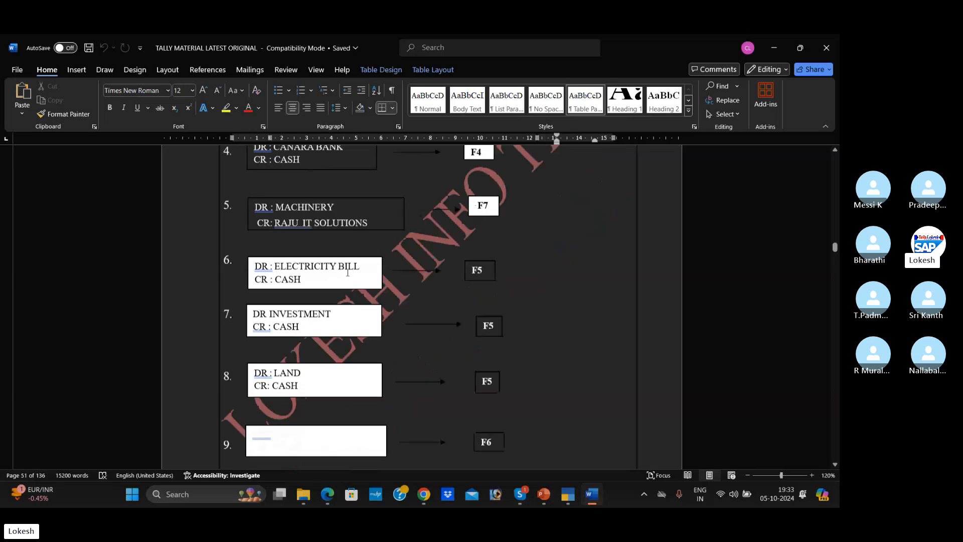
scroll(346, 275, "down", 10)
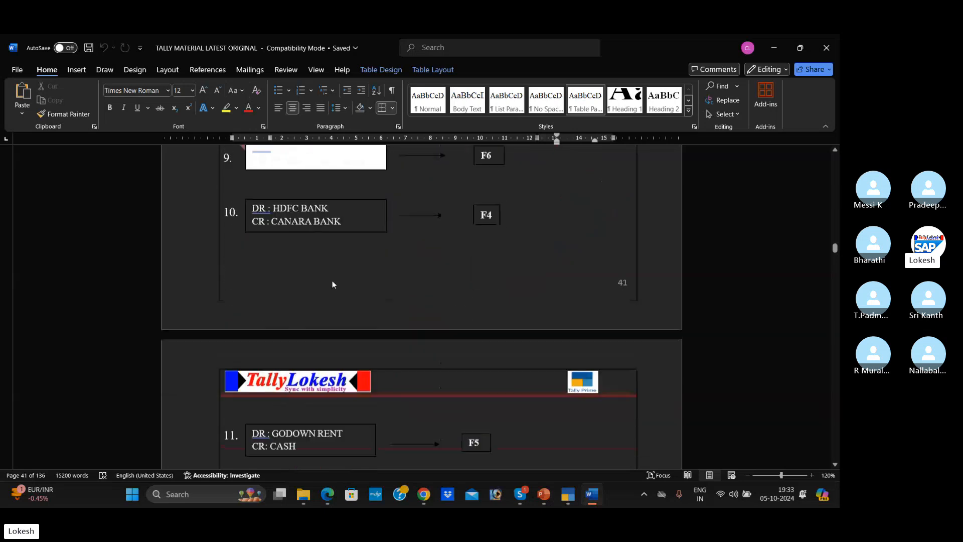
scroll(333, 281, "down", 10)
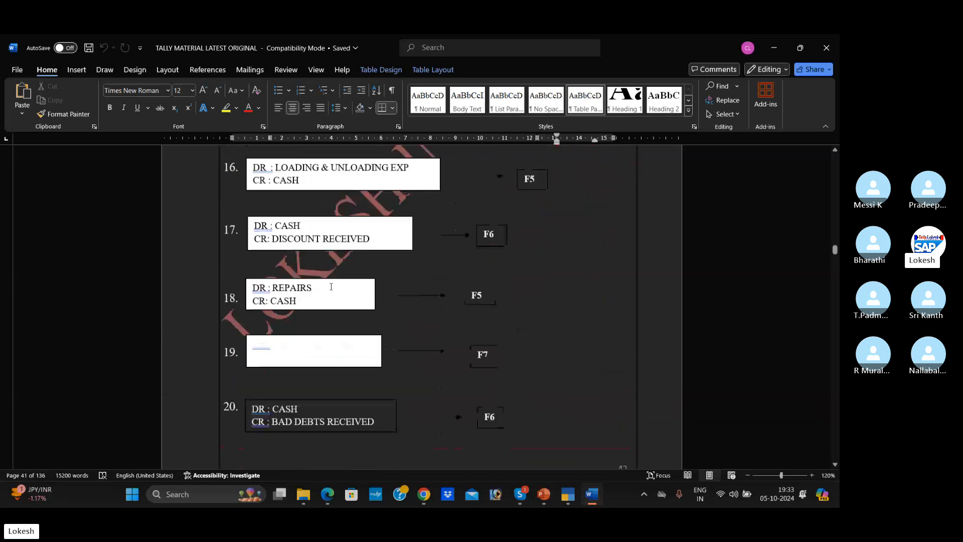
scroll(331, 287, "down", 5)
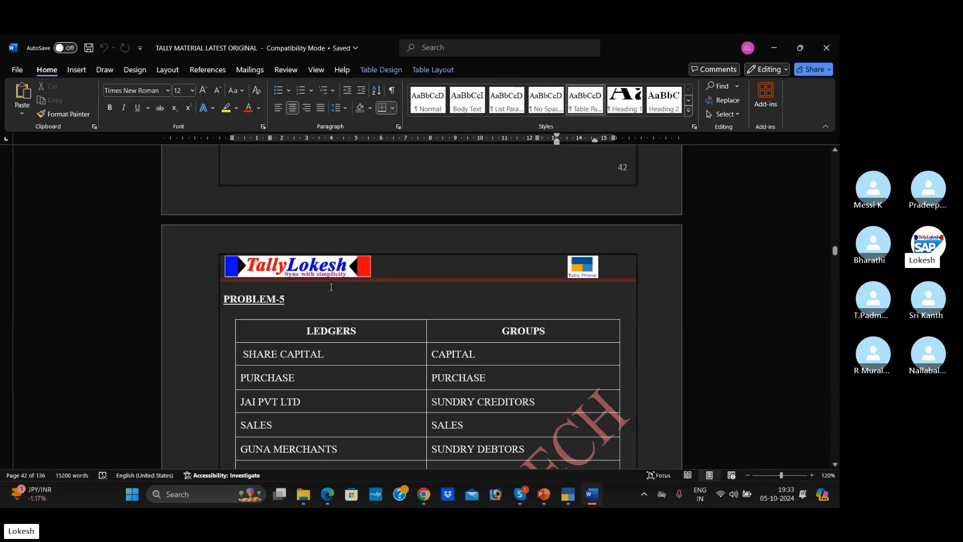
- Go back through the course material to the Problem-2 debit and credit entries from transaction 11 (rent received) onward
scroll(331, 286, "up", 5)
scroll(330, 286, "up", 4)
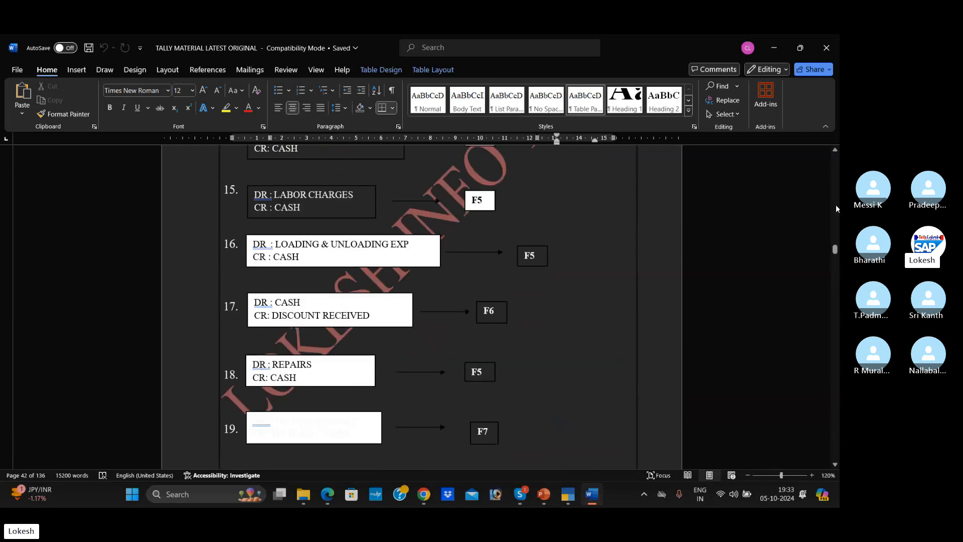
scroll(830, 206, "up", 6)
scroll(830, 207, "up", 12)
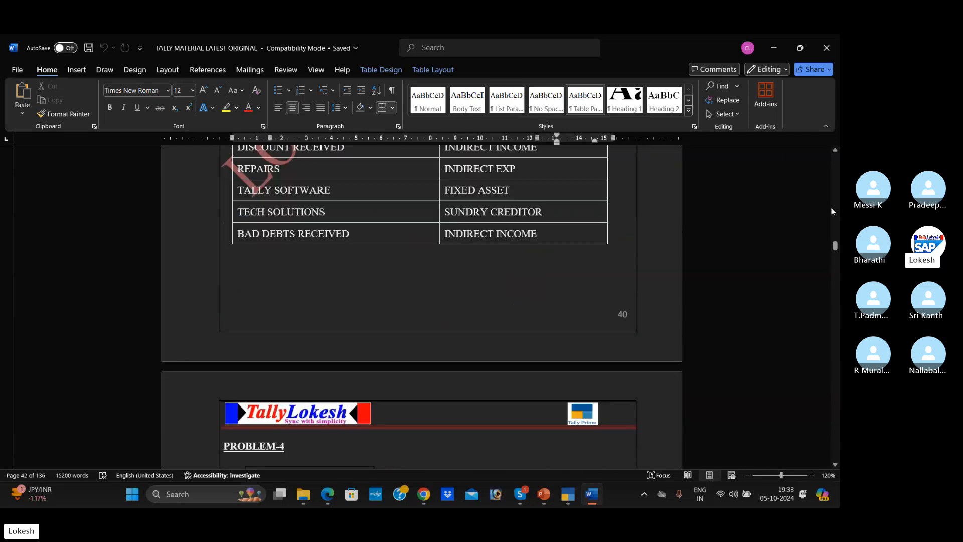
scroll(831, 207, "up", 12)
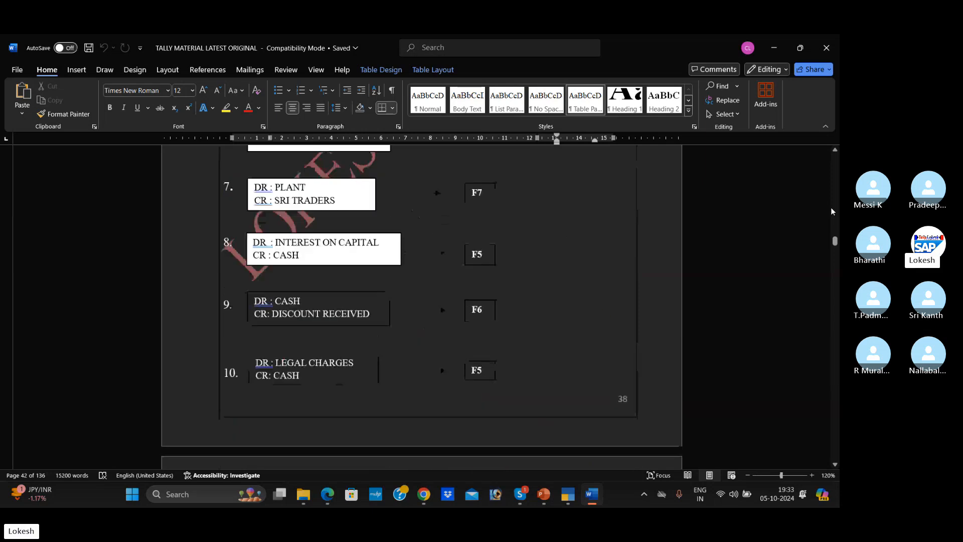
scroll(830, 211, "up", 15)
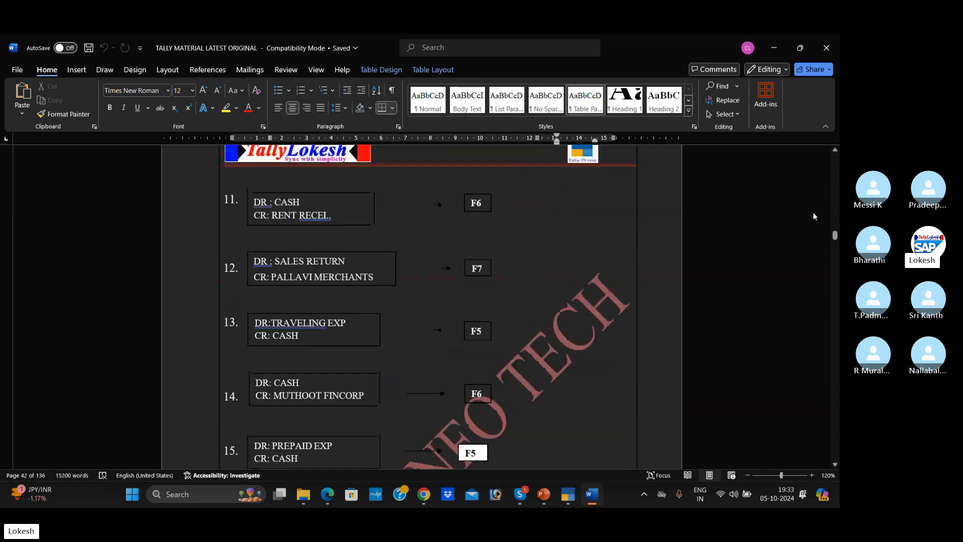
- Switch to the Skype window with the class group call
mouse_move(599, 496)
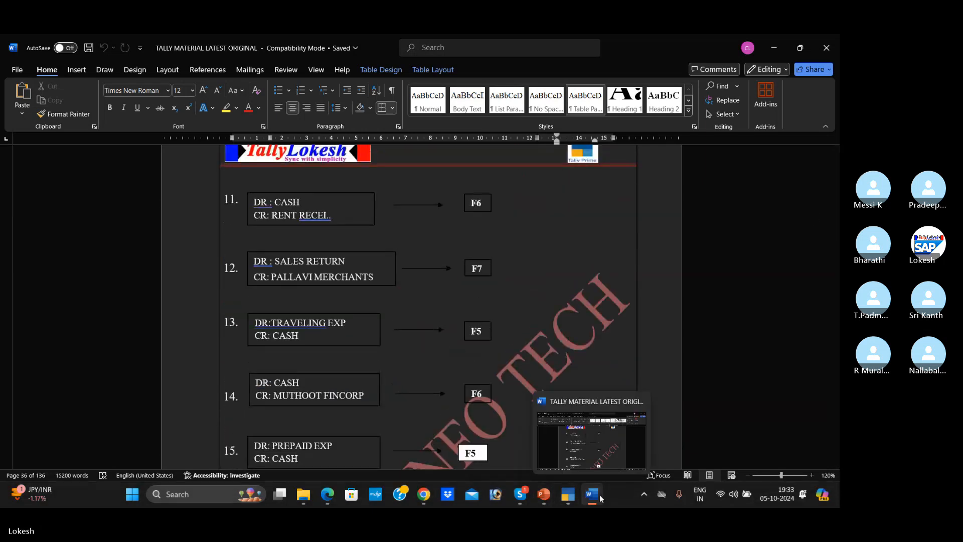
left_click(520, 494)
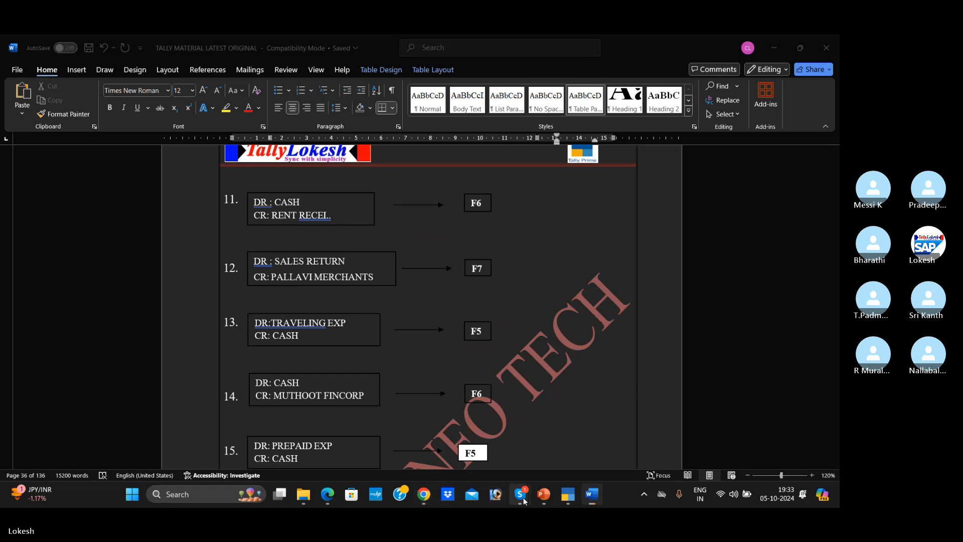
left_click(505, 440)
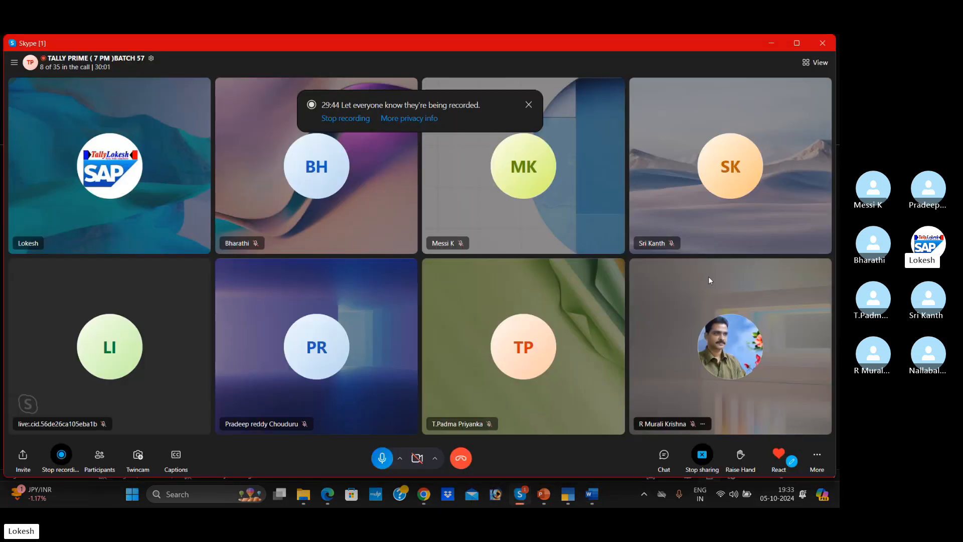